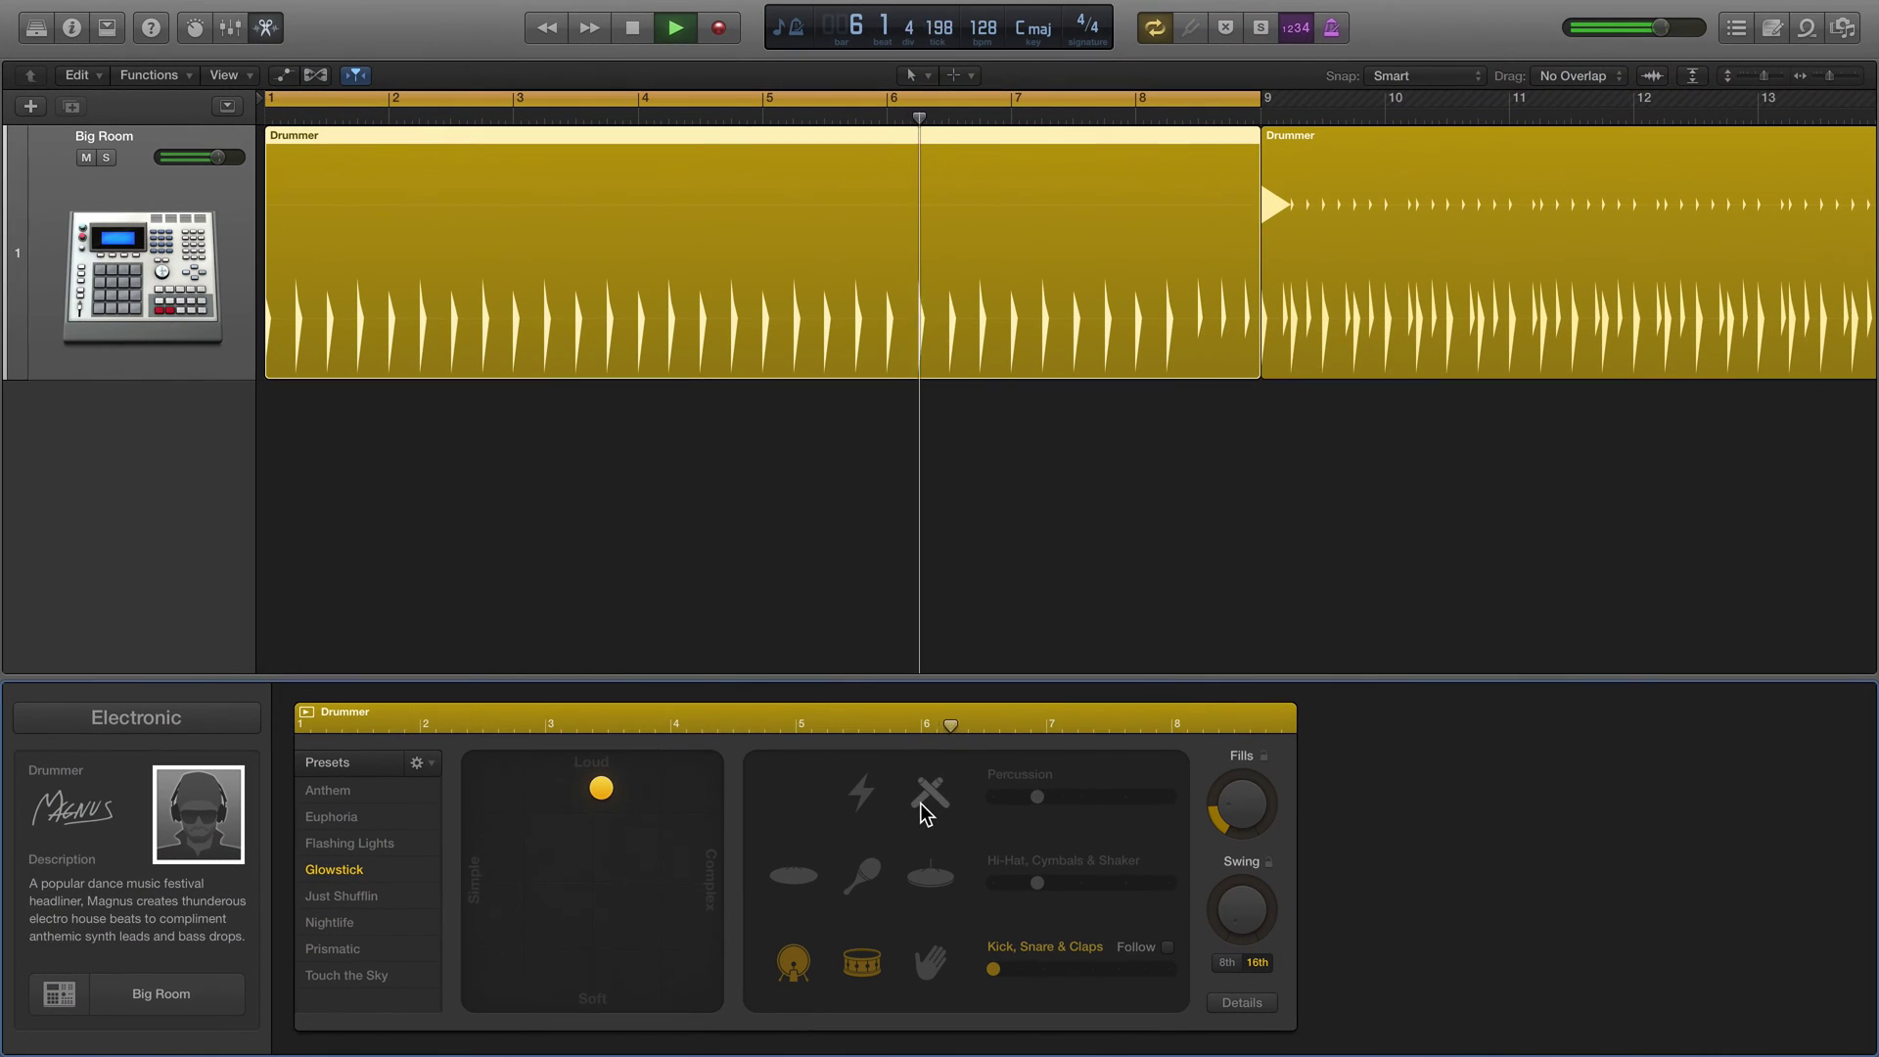
Step: Toggle percussion, shaker and cymbals in the Drummer pattern, then create a new empty project
left_click(922, 800)
left_click(869, 876)
left_click(929, 875)
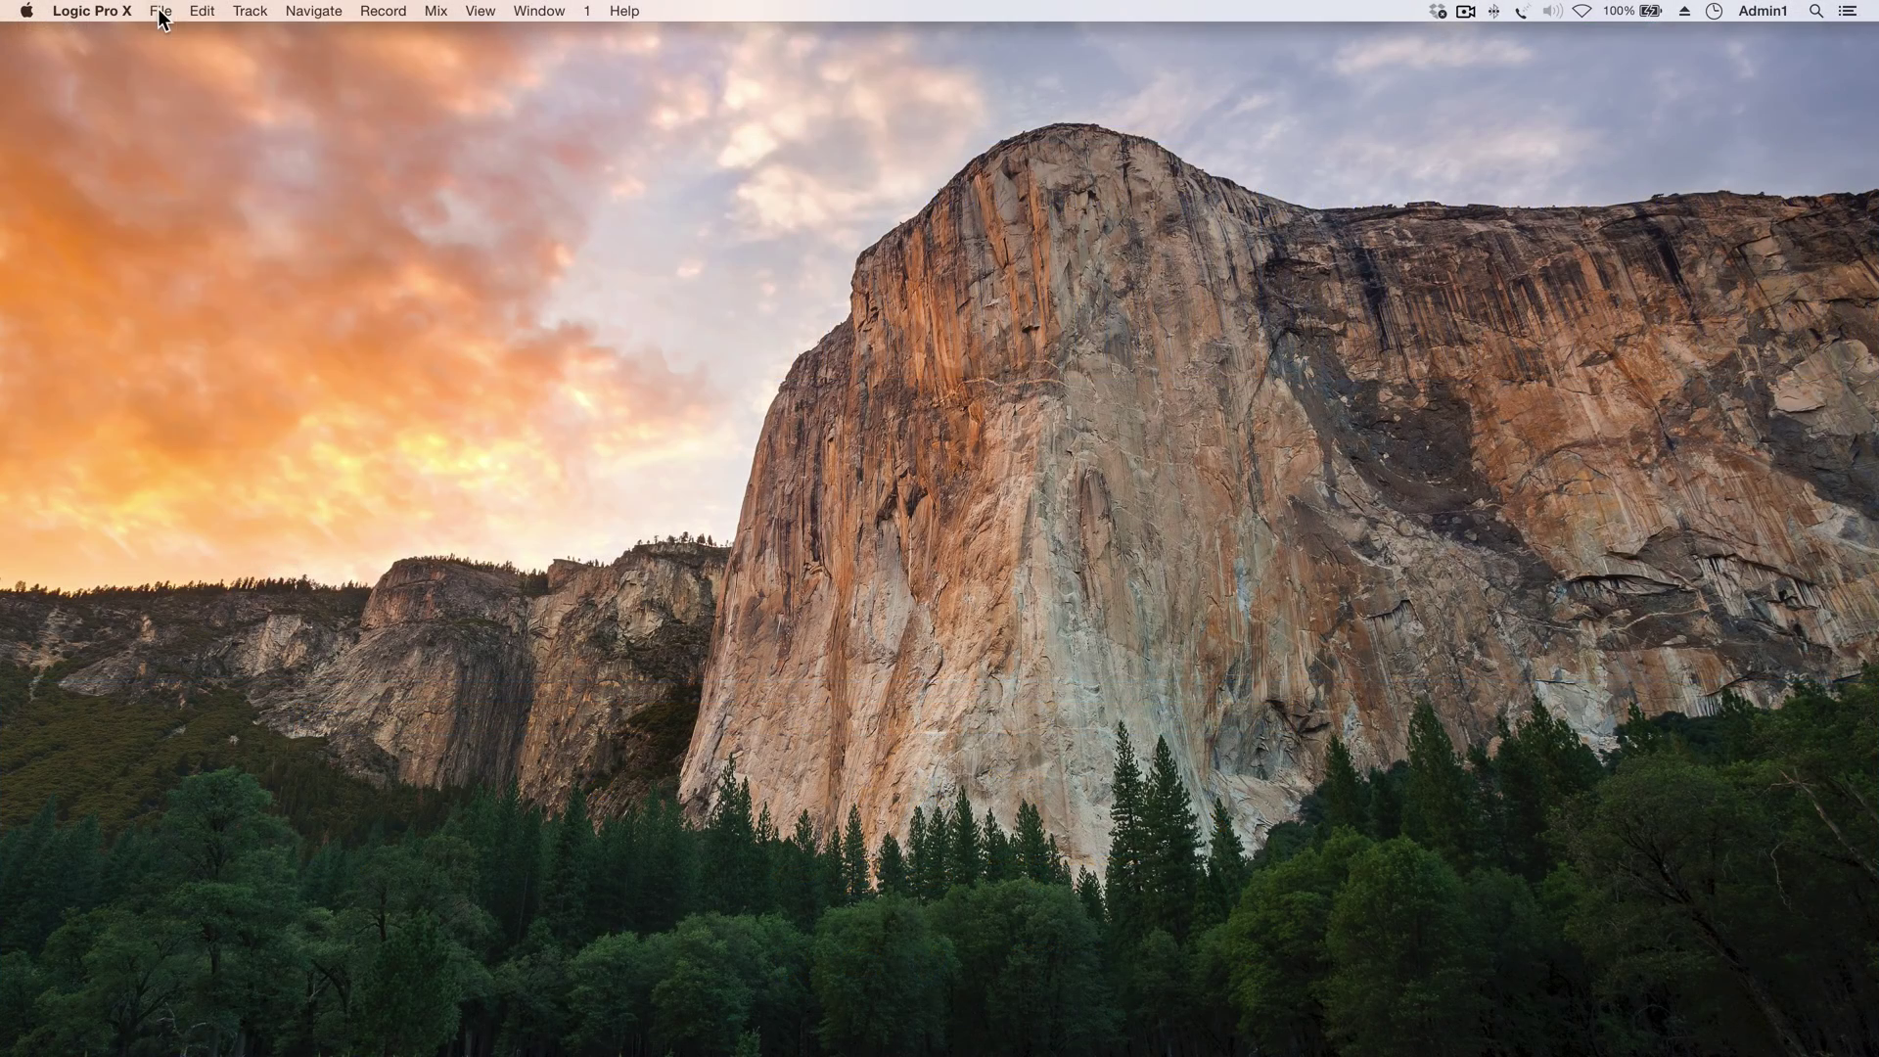
left_click(161, 11)
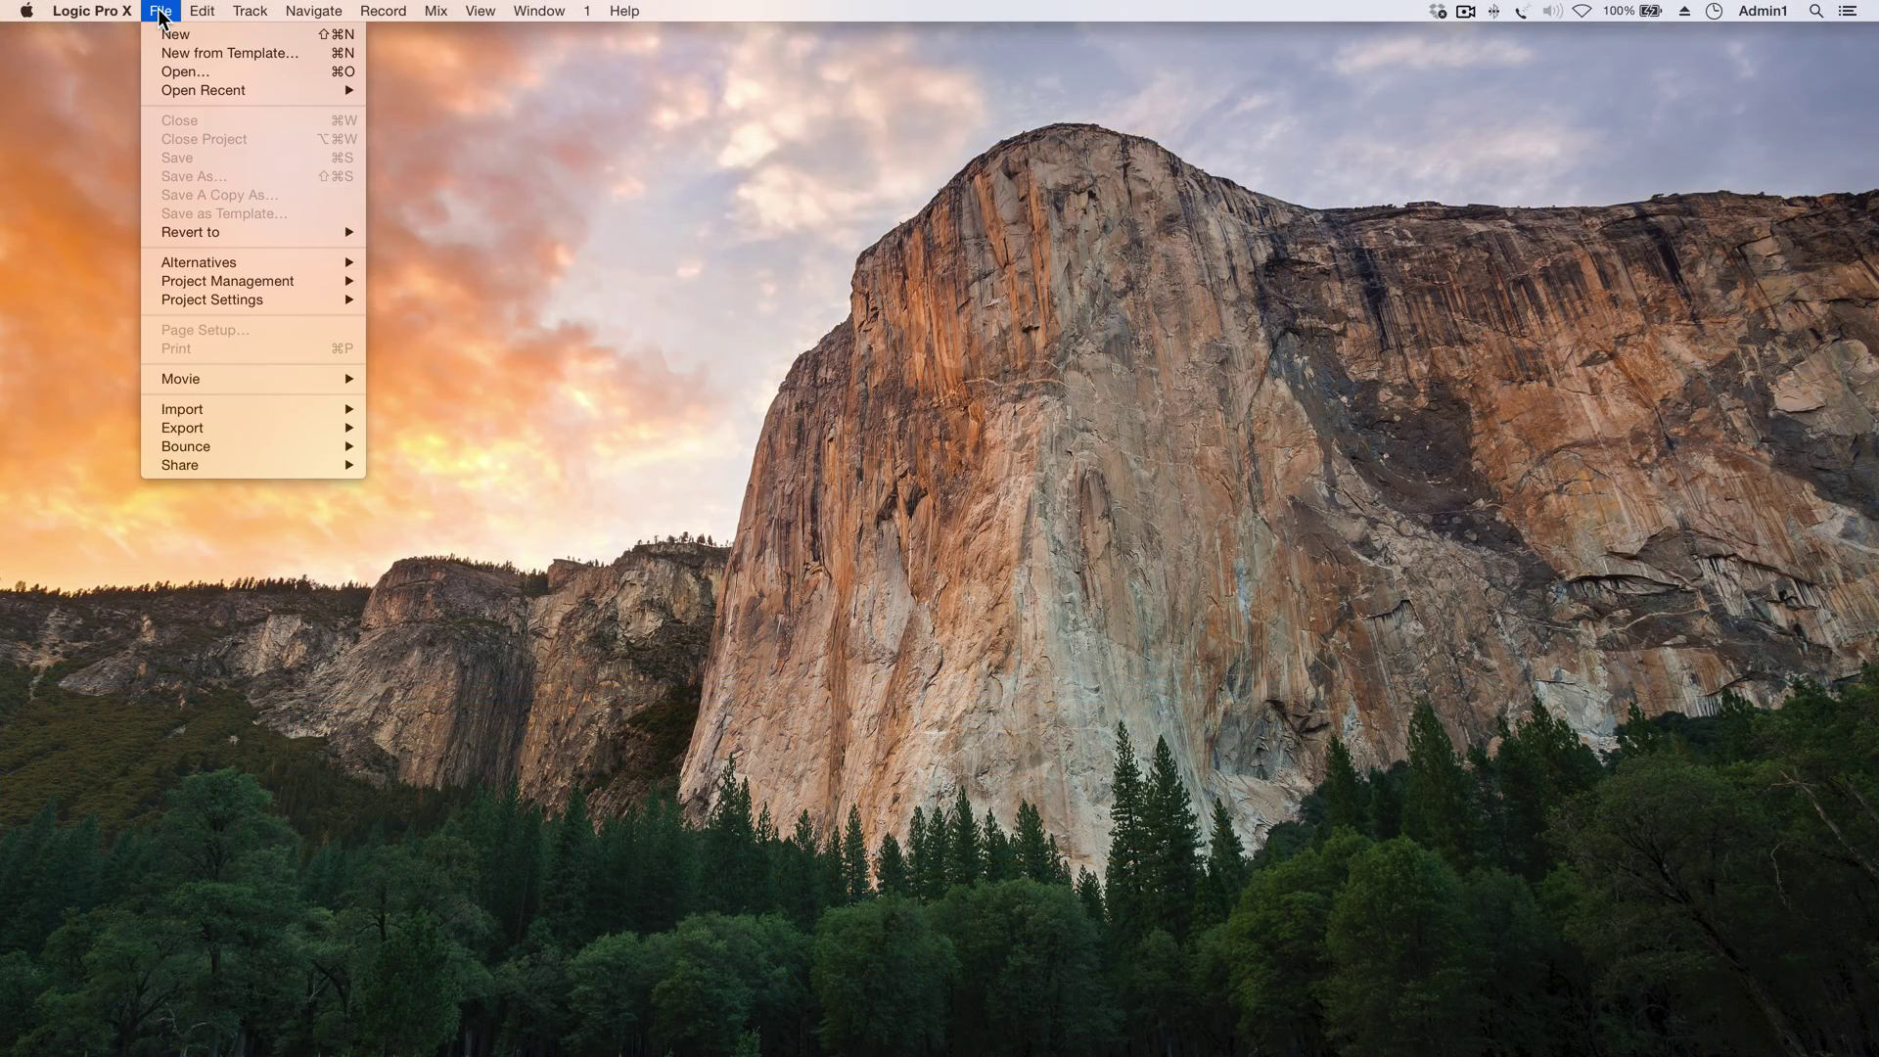
left_click(177, 33)
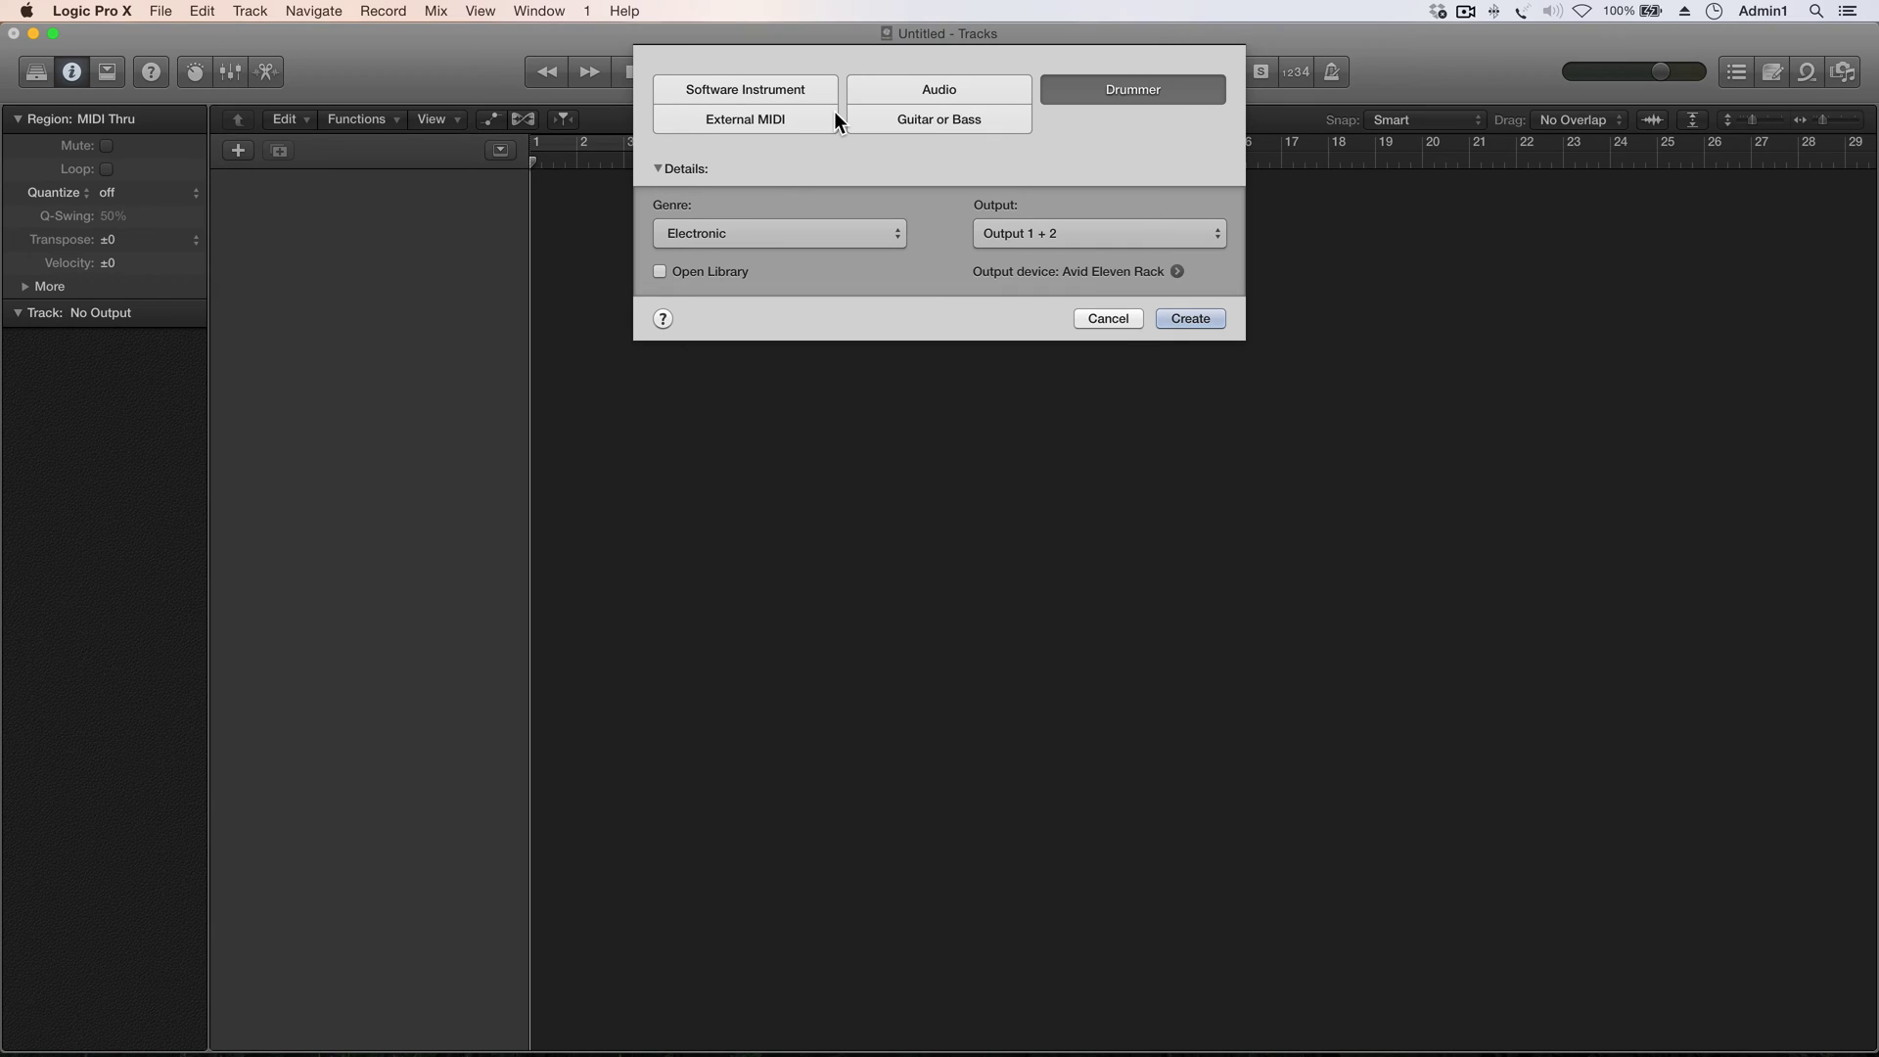
Step: After browsing the other track types, create a Drummer track with the Electronic genre
left_click(779, 88)
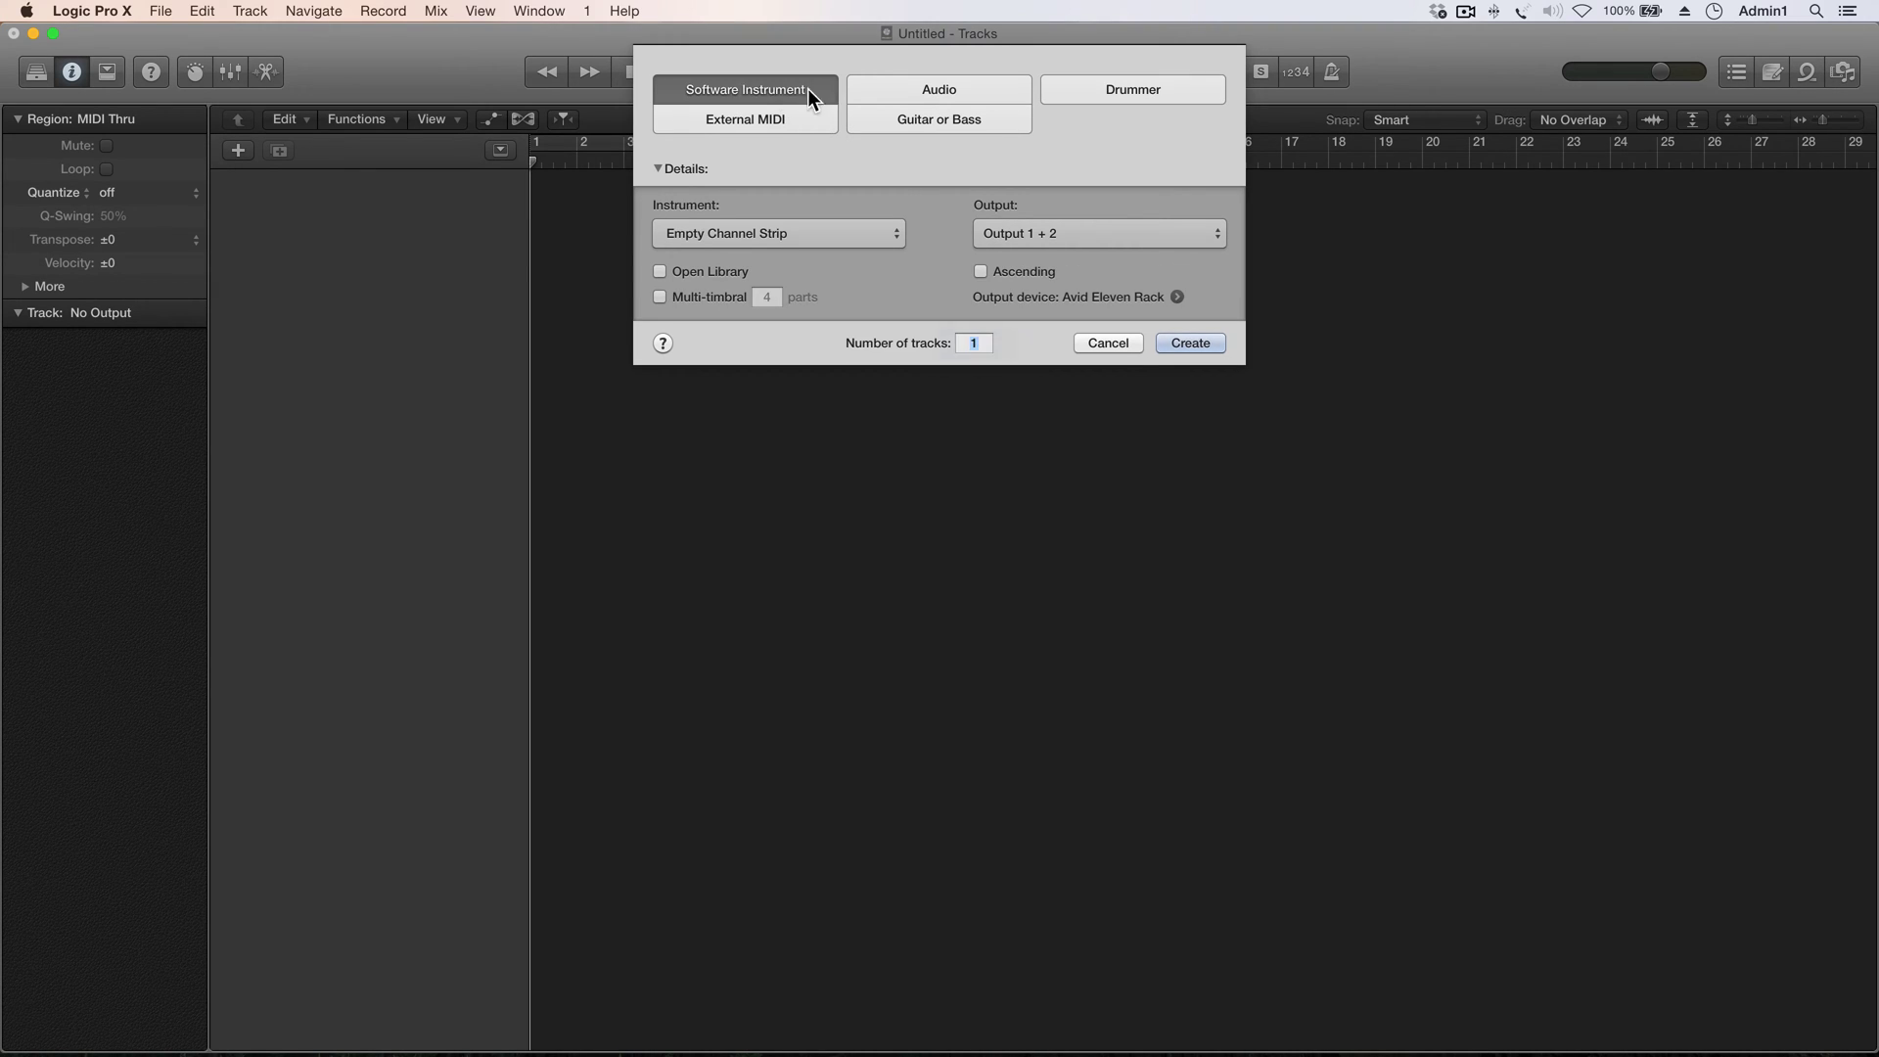
left_click(912, 88)
left_click(730, 117)
left_click(895, 124)
left_click(1094, 89)
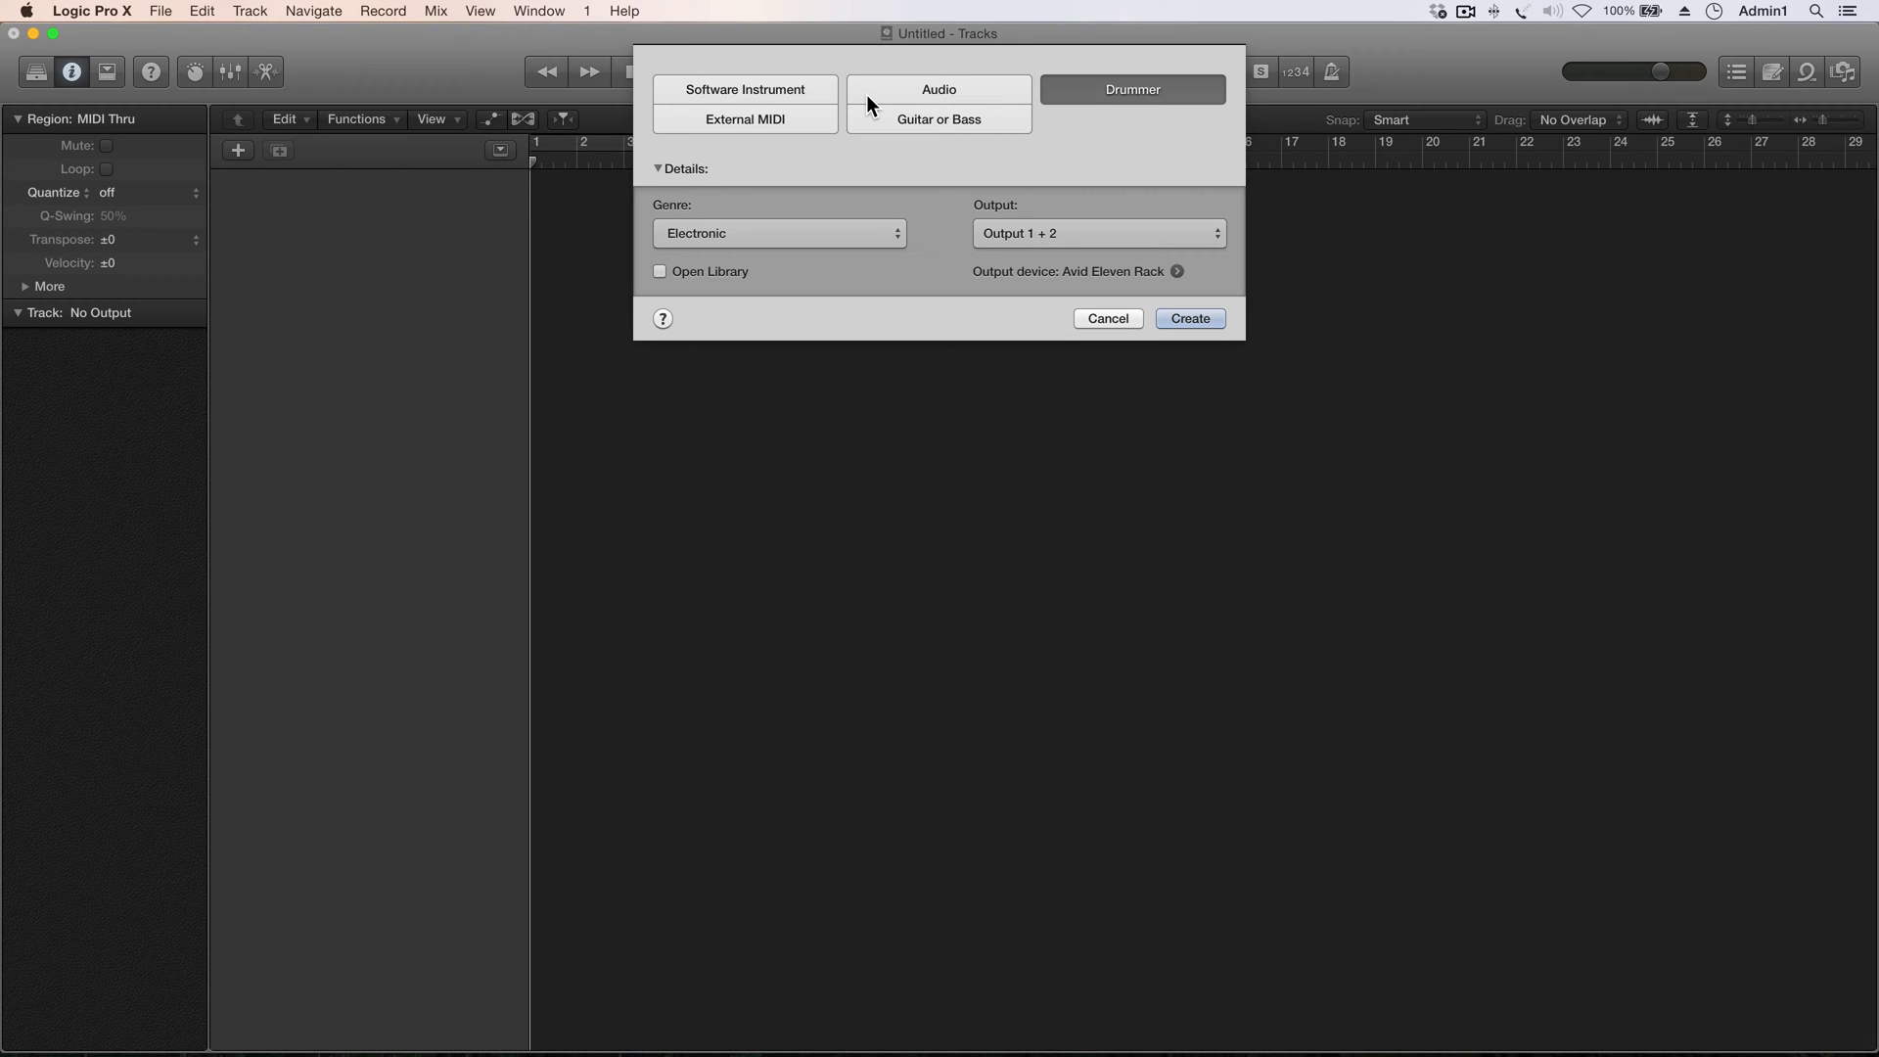
left_click(843, 233)
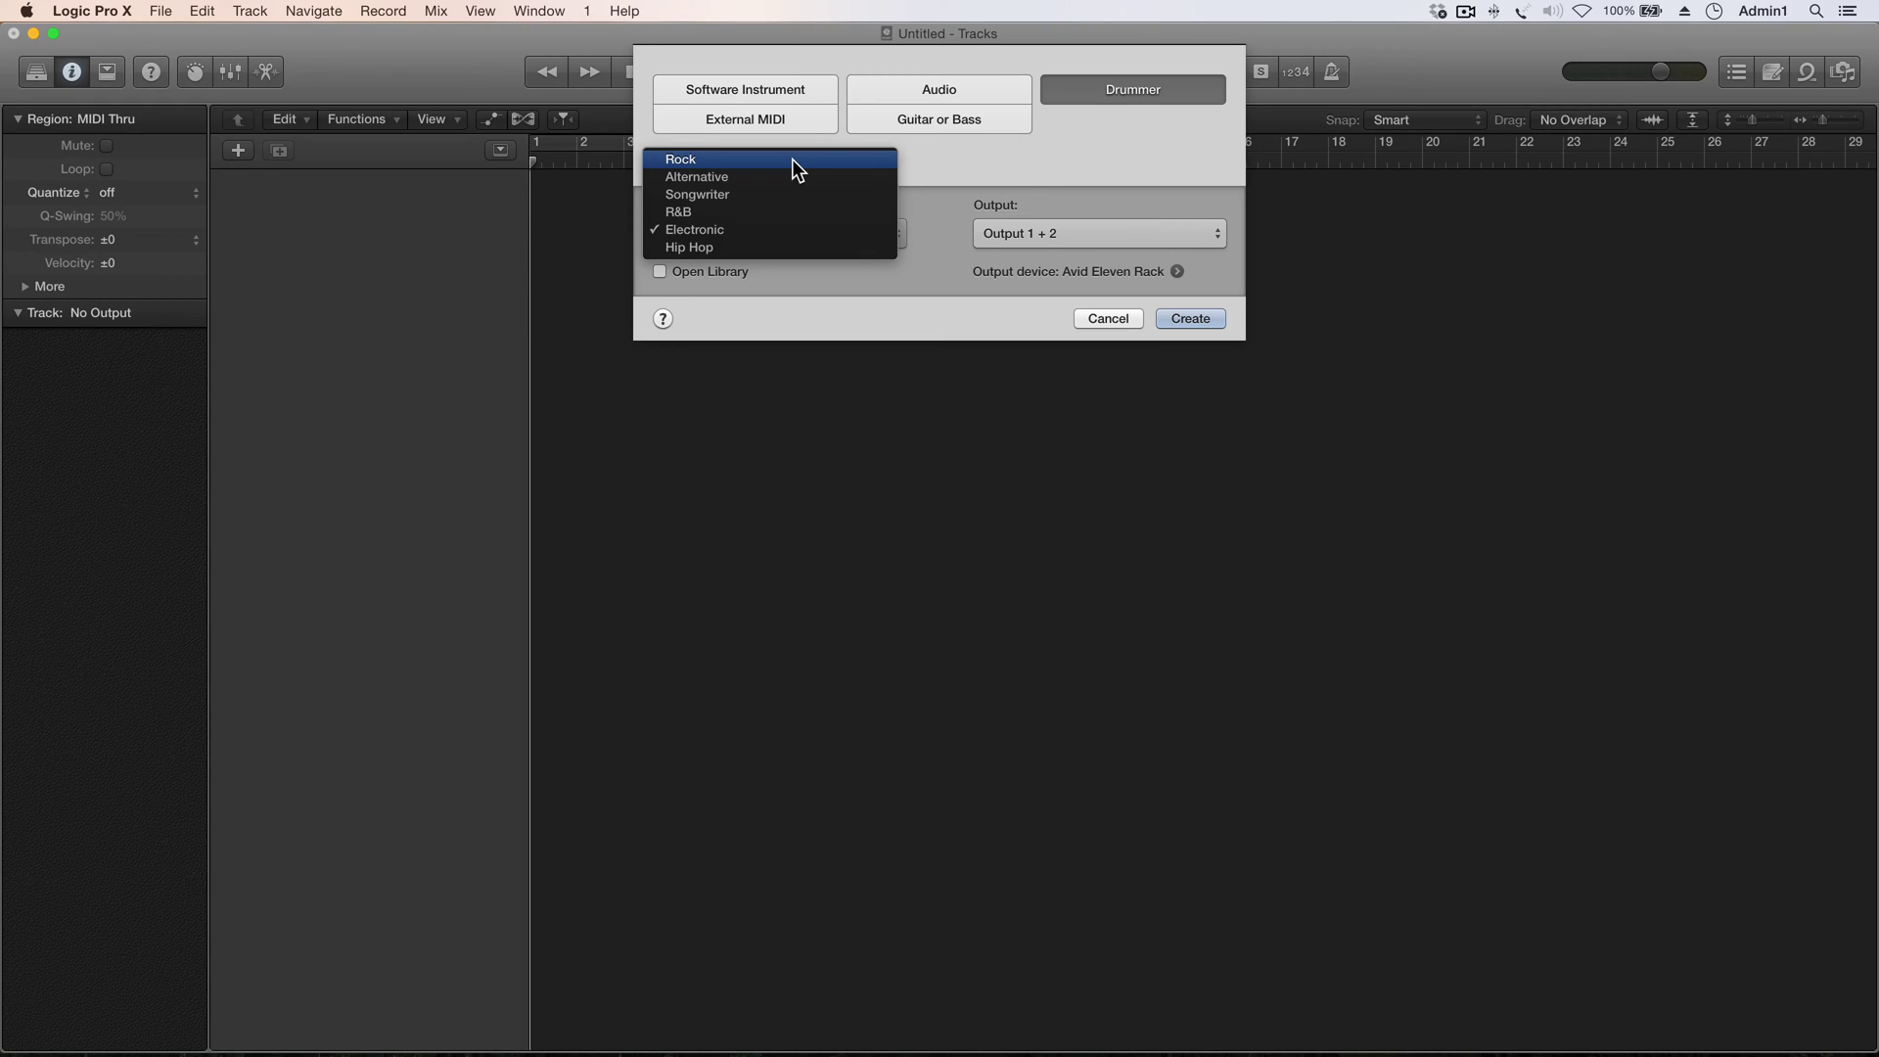
left_click(759, 228)
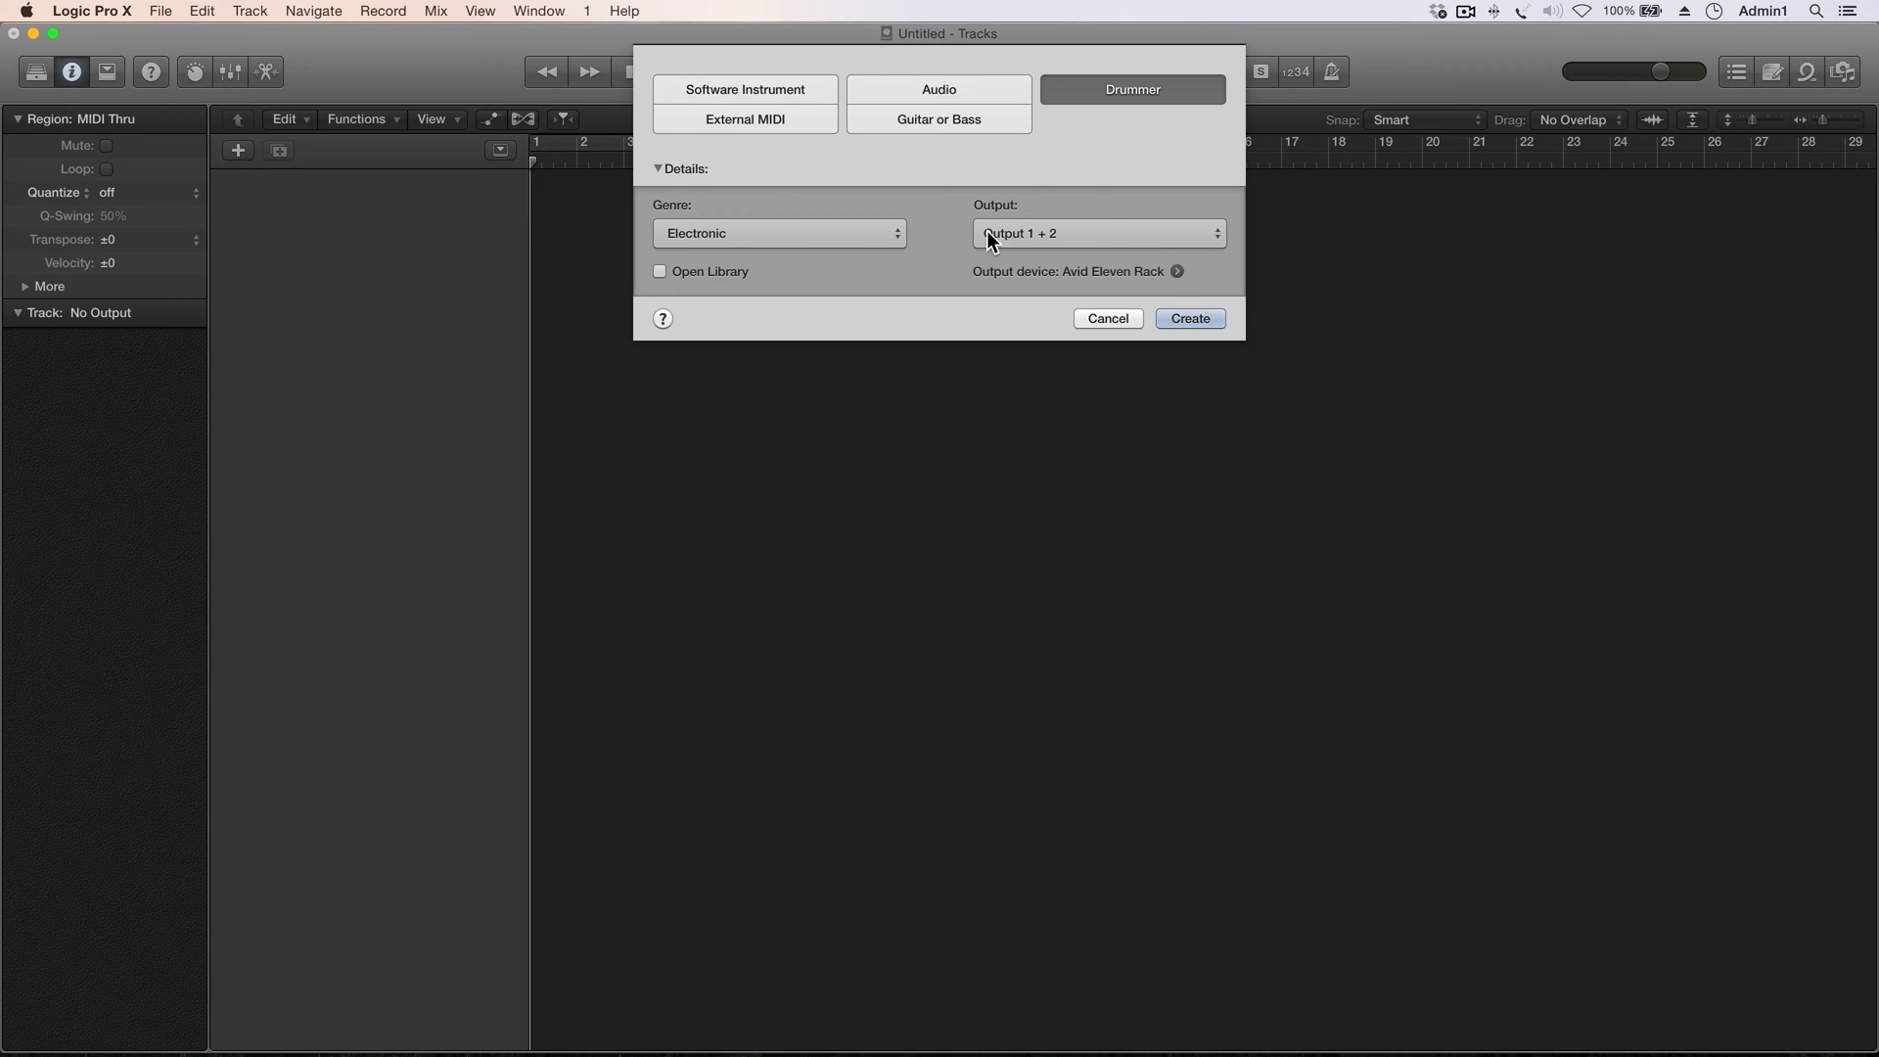
left_click(1192, 319)
Step: Go full screen, narrow the track header column and make the Big Room track much taller
left_click(52, 33)
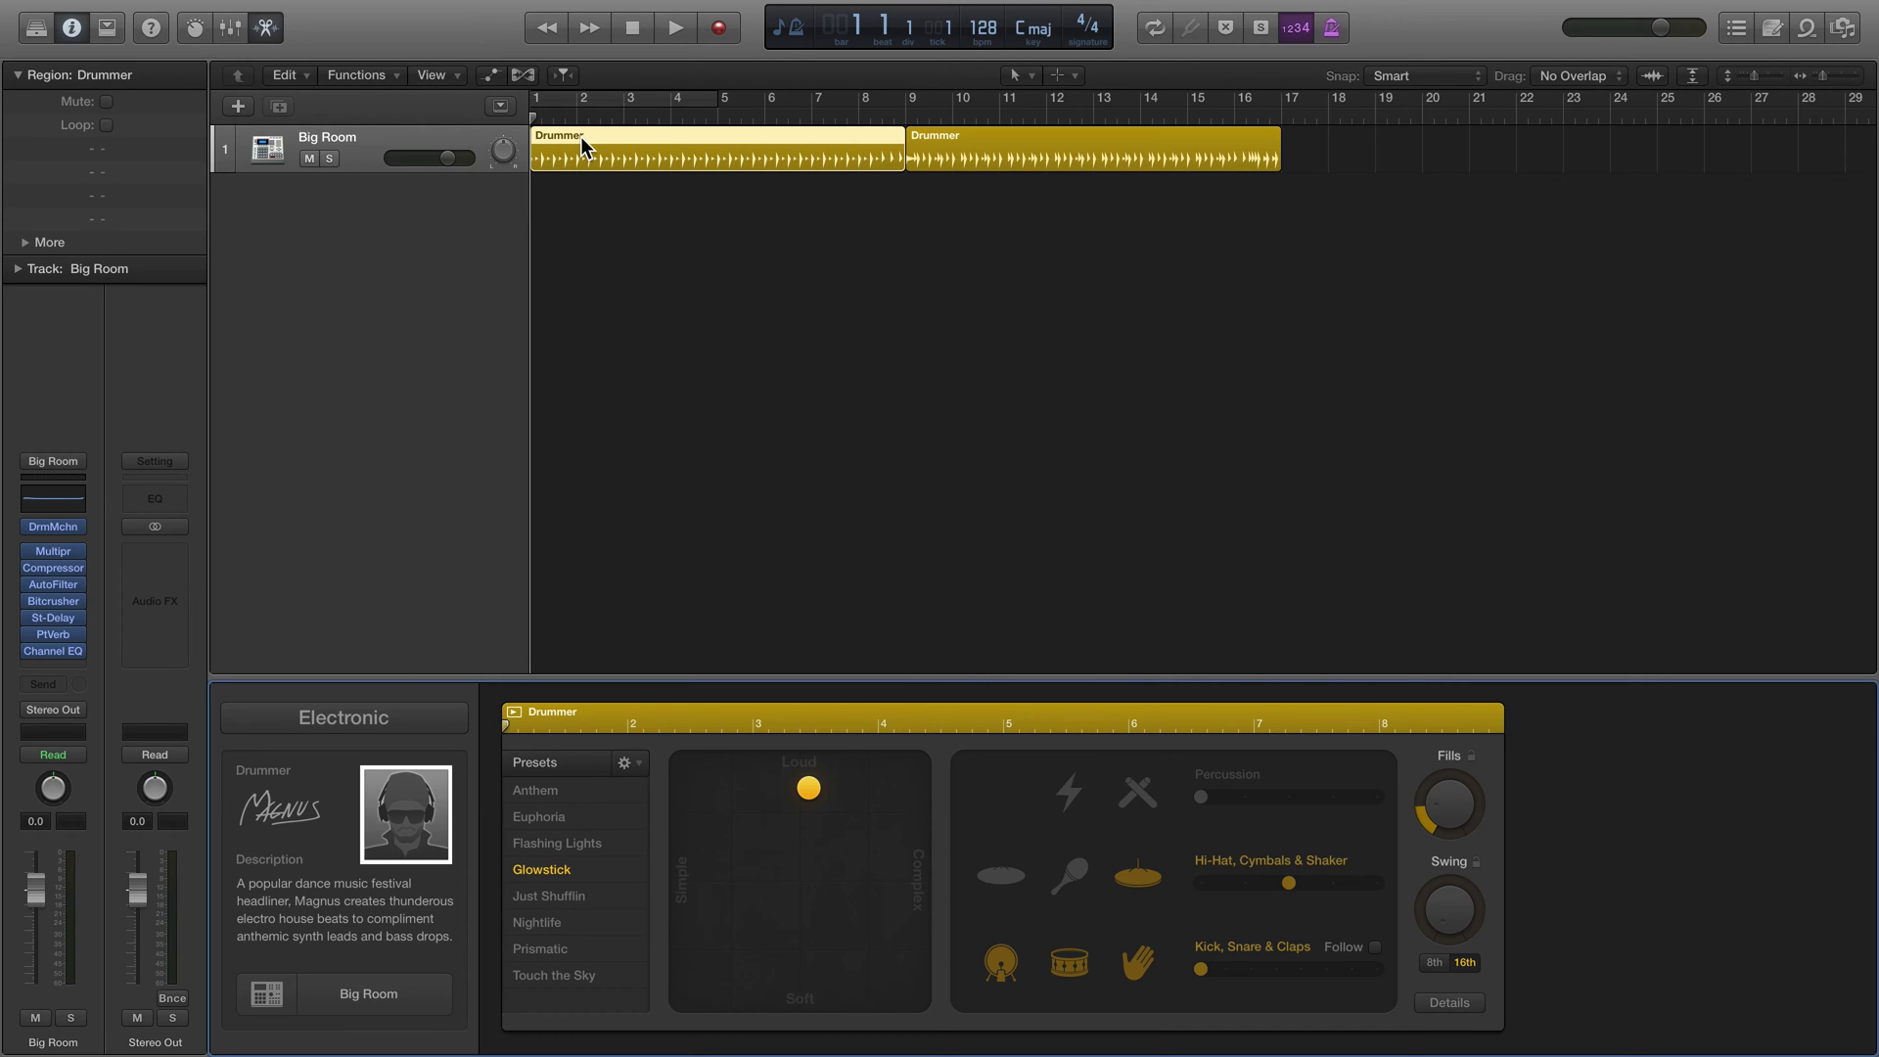
scroll(585, 137, "right", 1)
scroll(617, 235, "left", 2)
left_click_drag(524, 198, 461, 197)
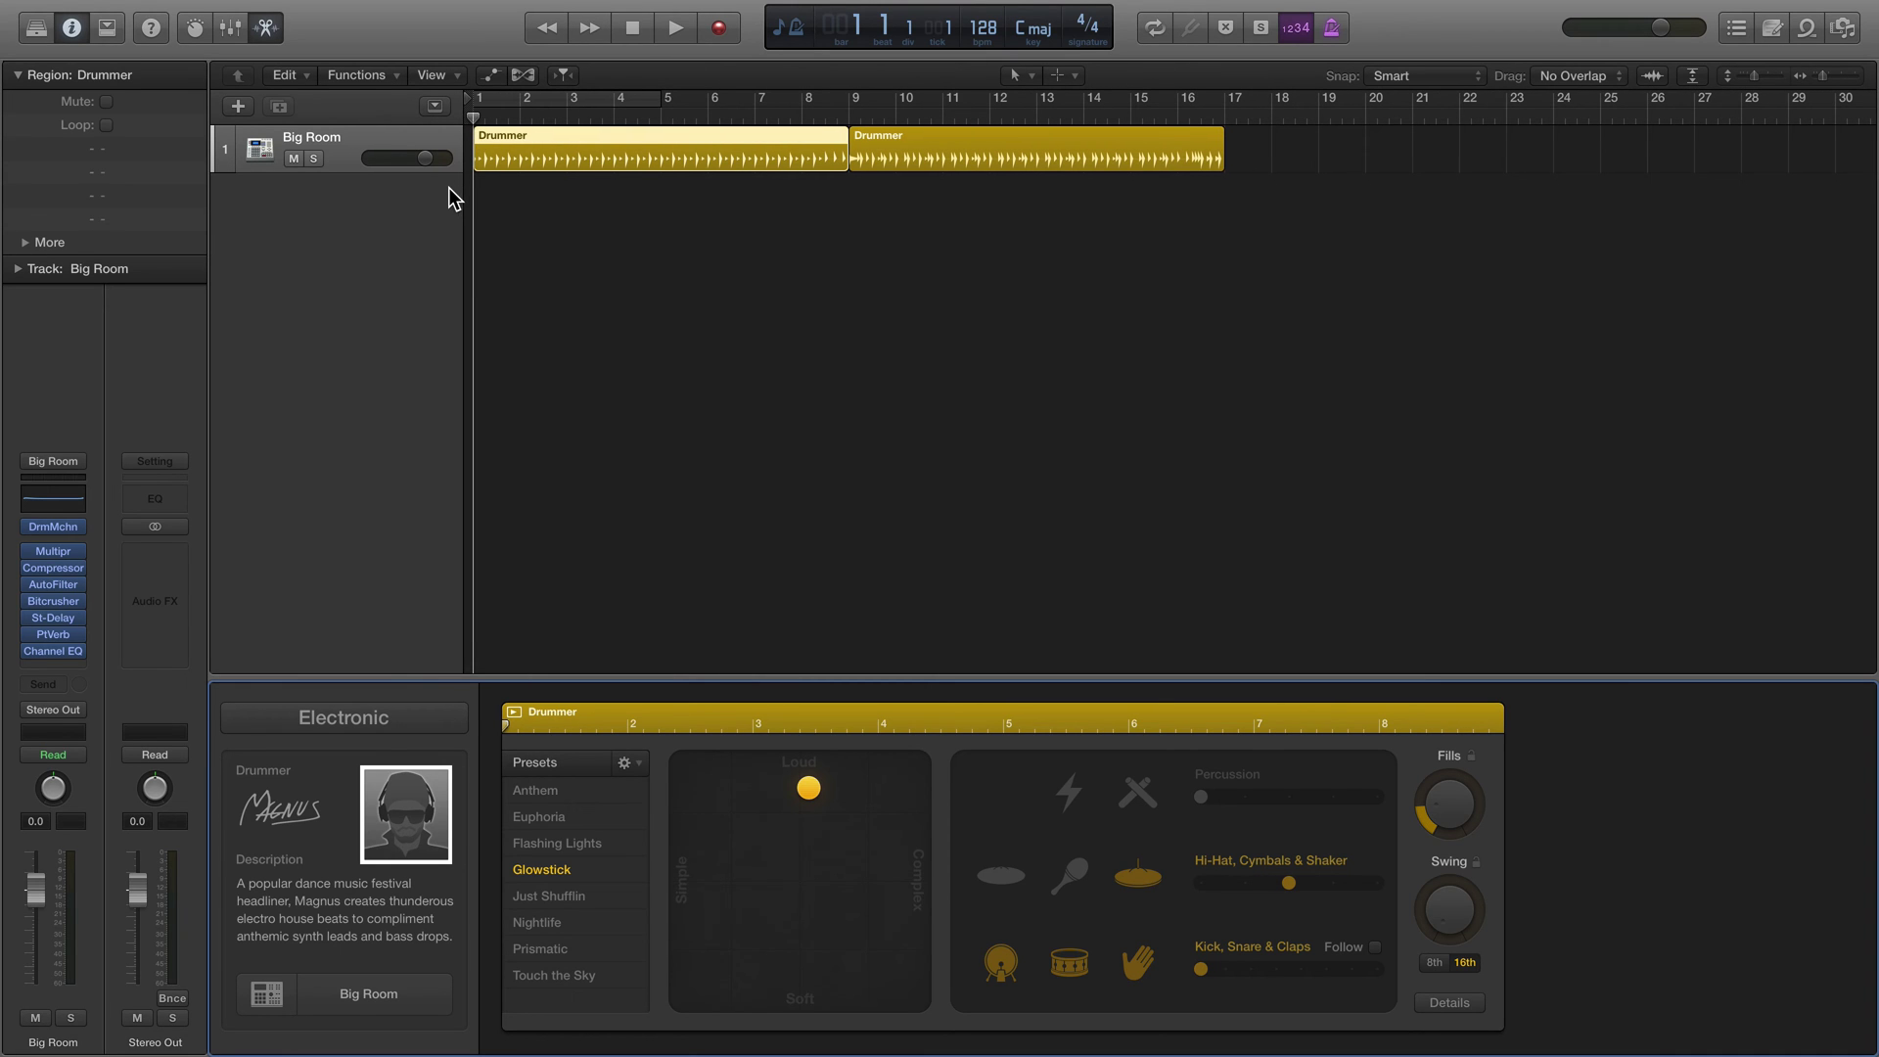
left_click_drag(336, 173, 340, 383)
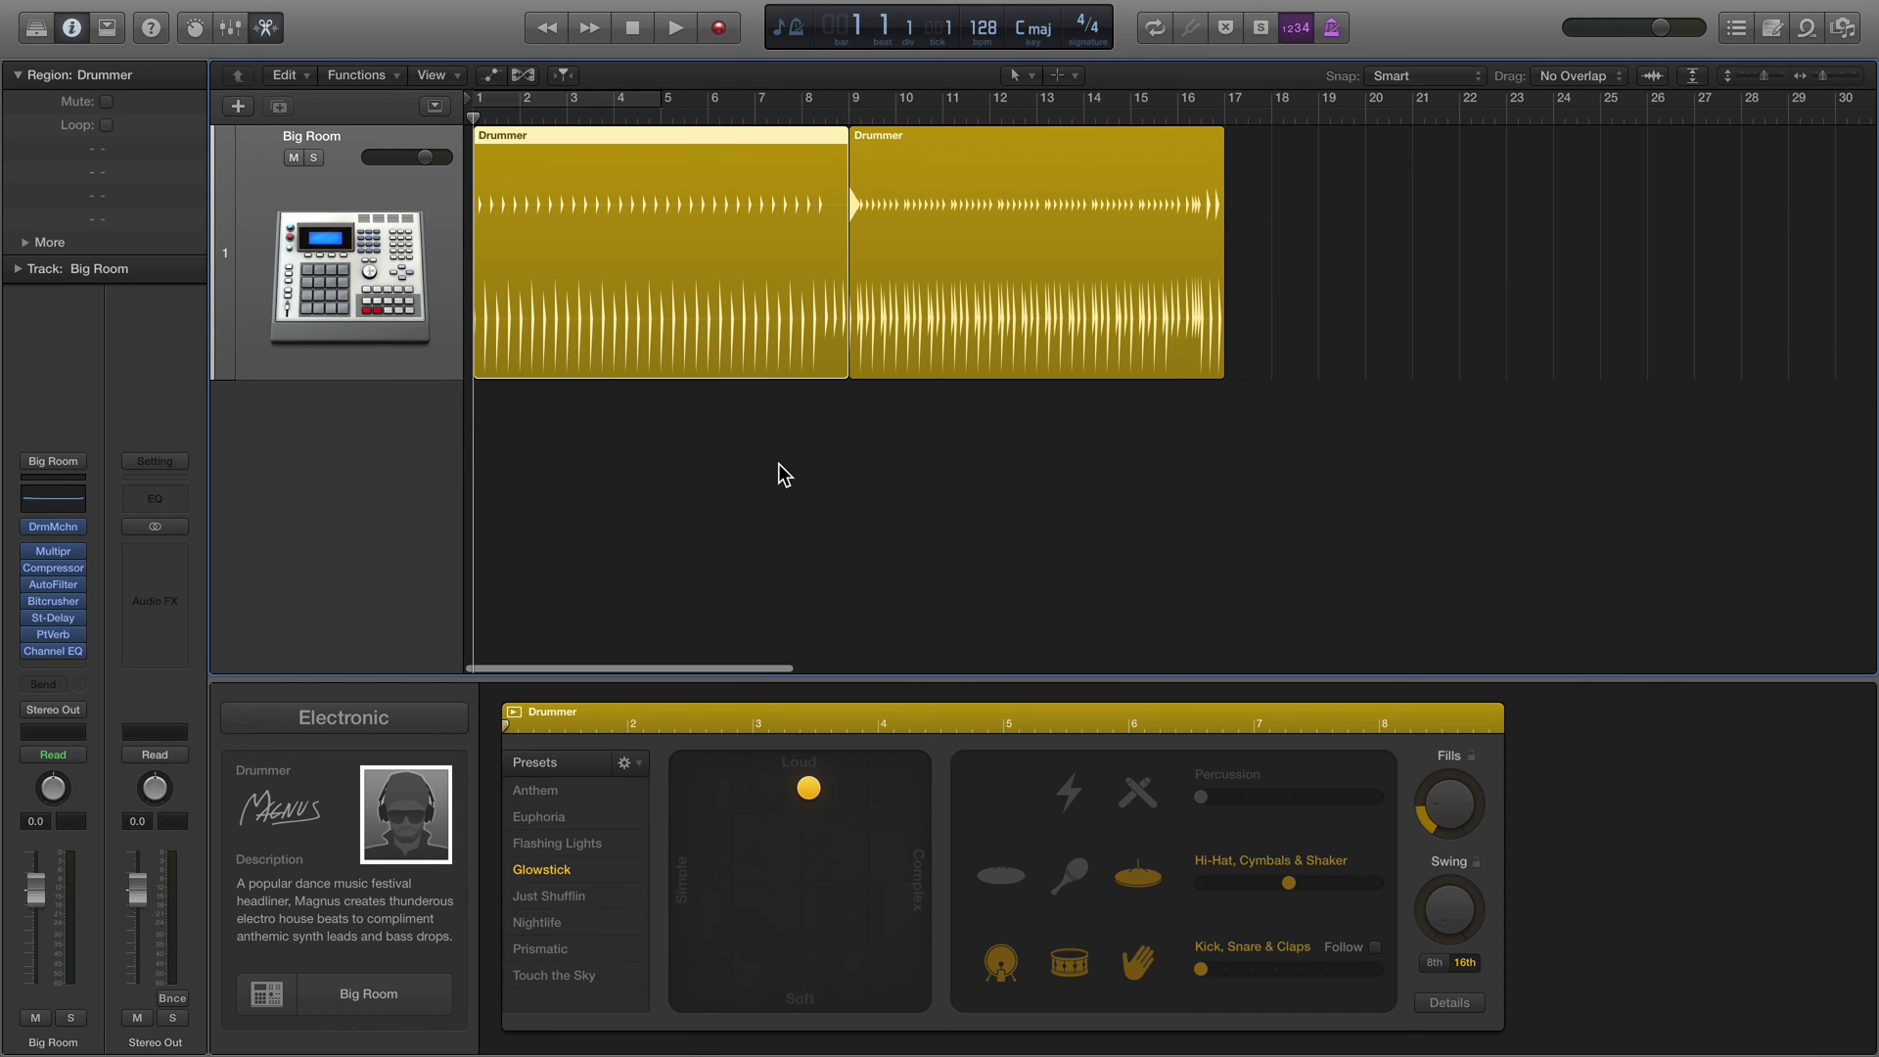
Step: Zoom the timeline and set a cycle range over bars 1 to 9
key("super+Right")
key("super+Left")
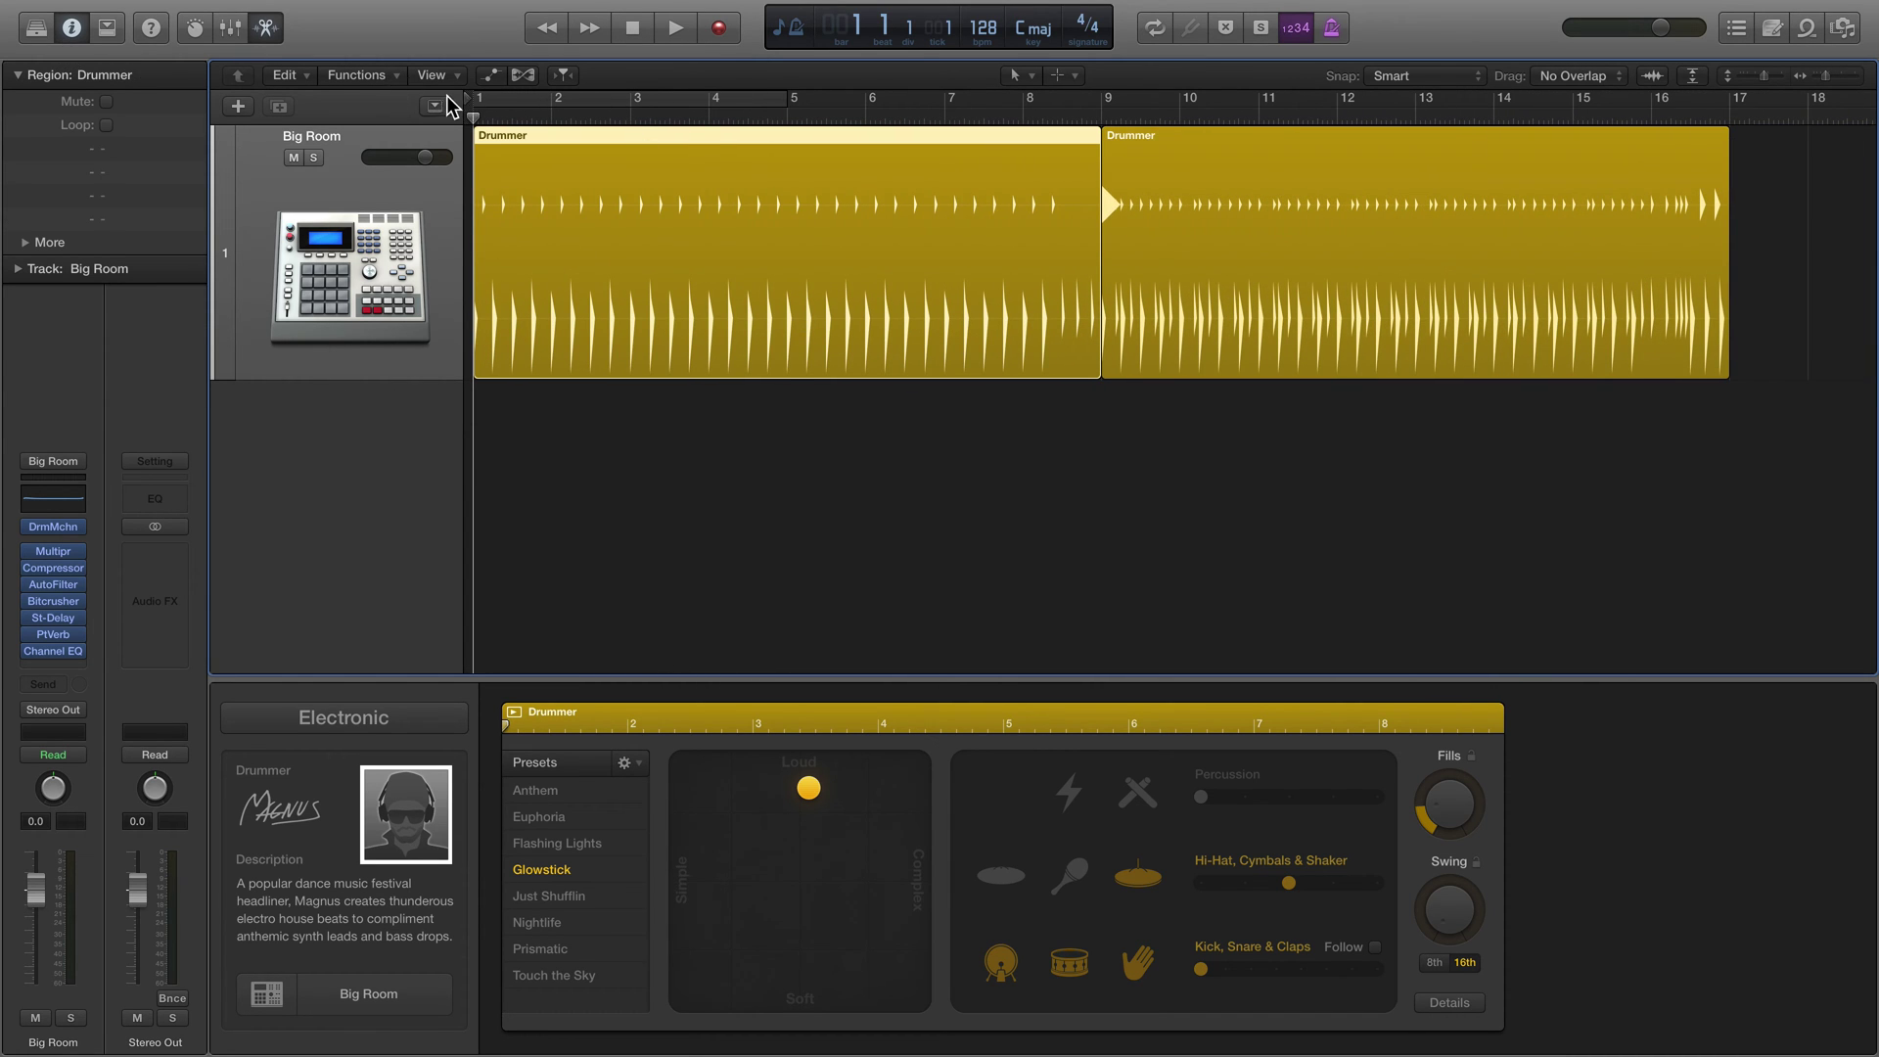
left_click_drag(481, 96, 1081, 111)
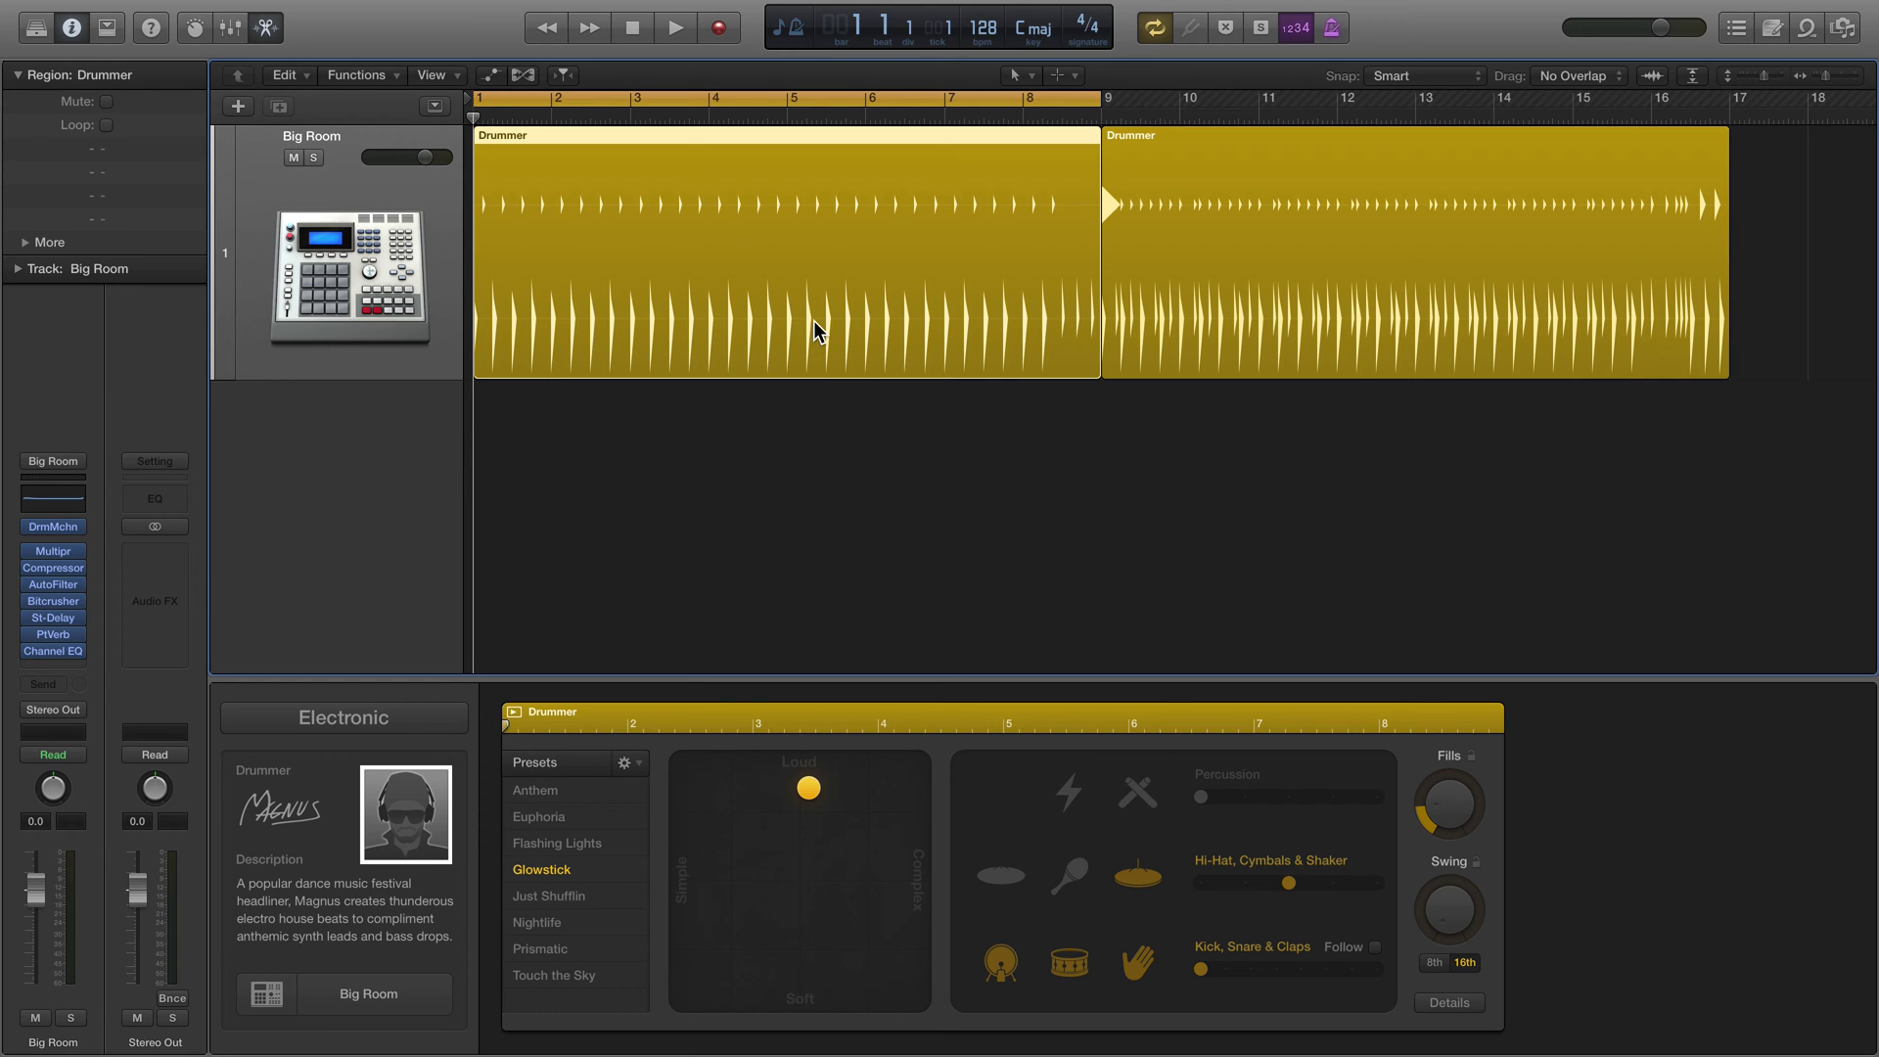
left_click(1806, 28)
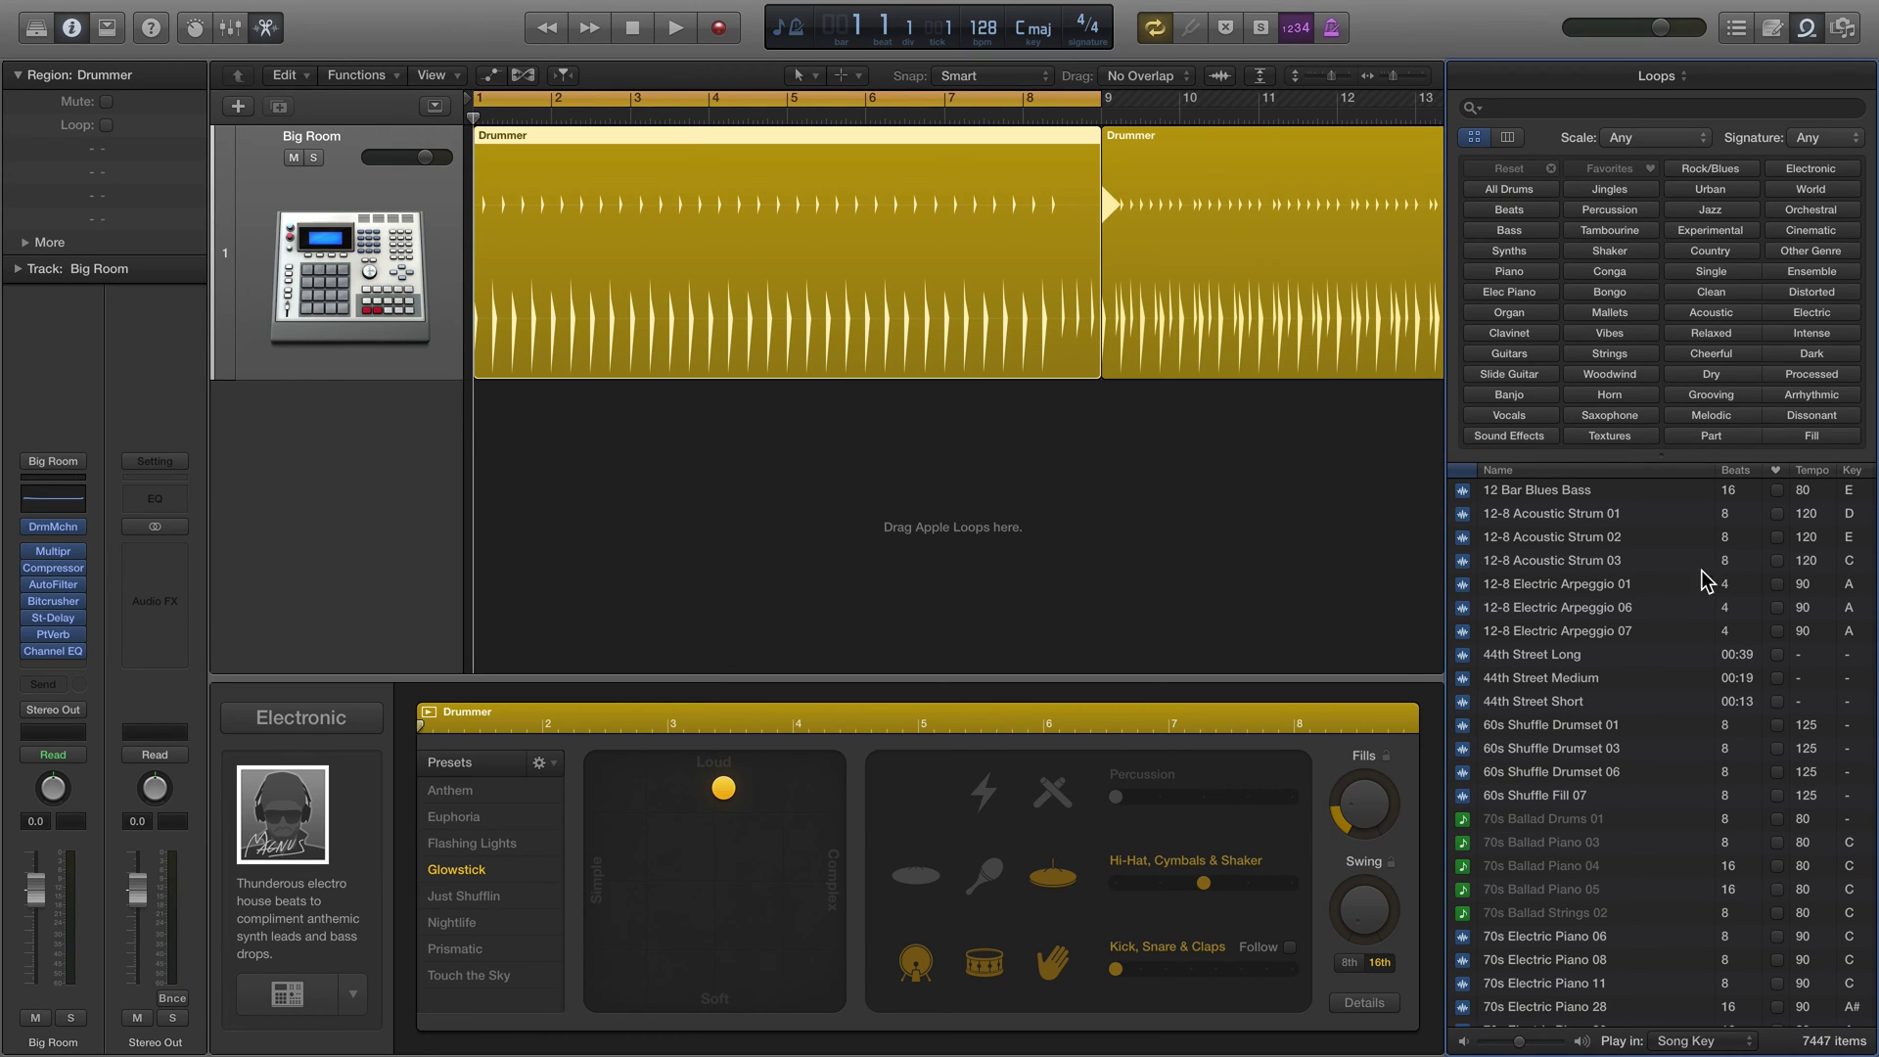
left_click(1548, 735)
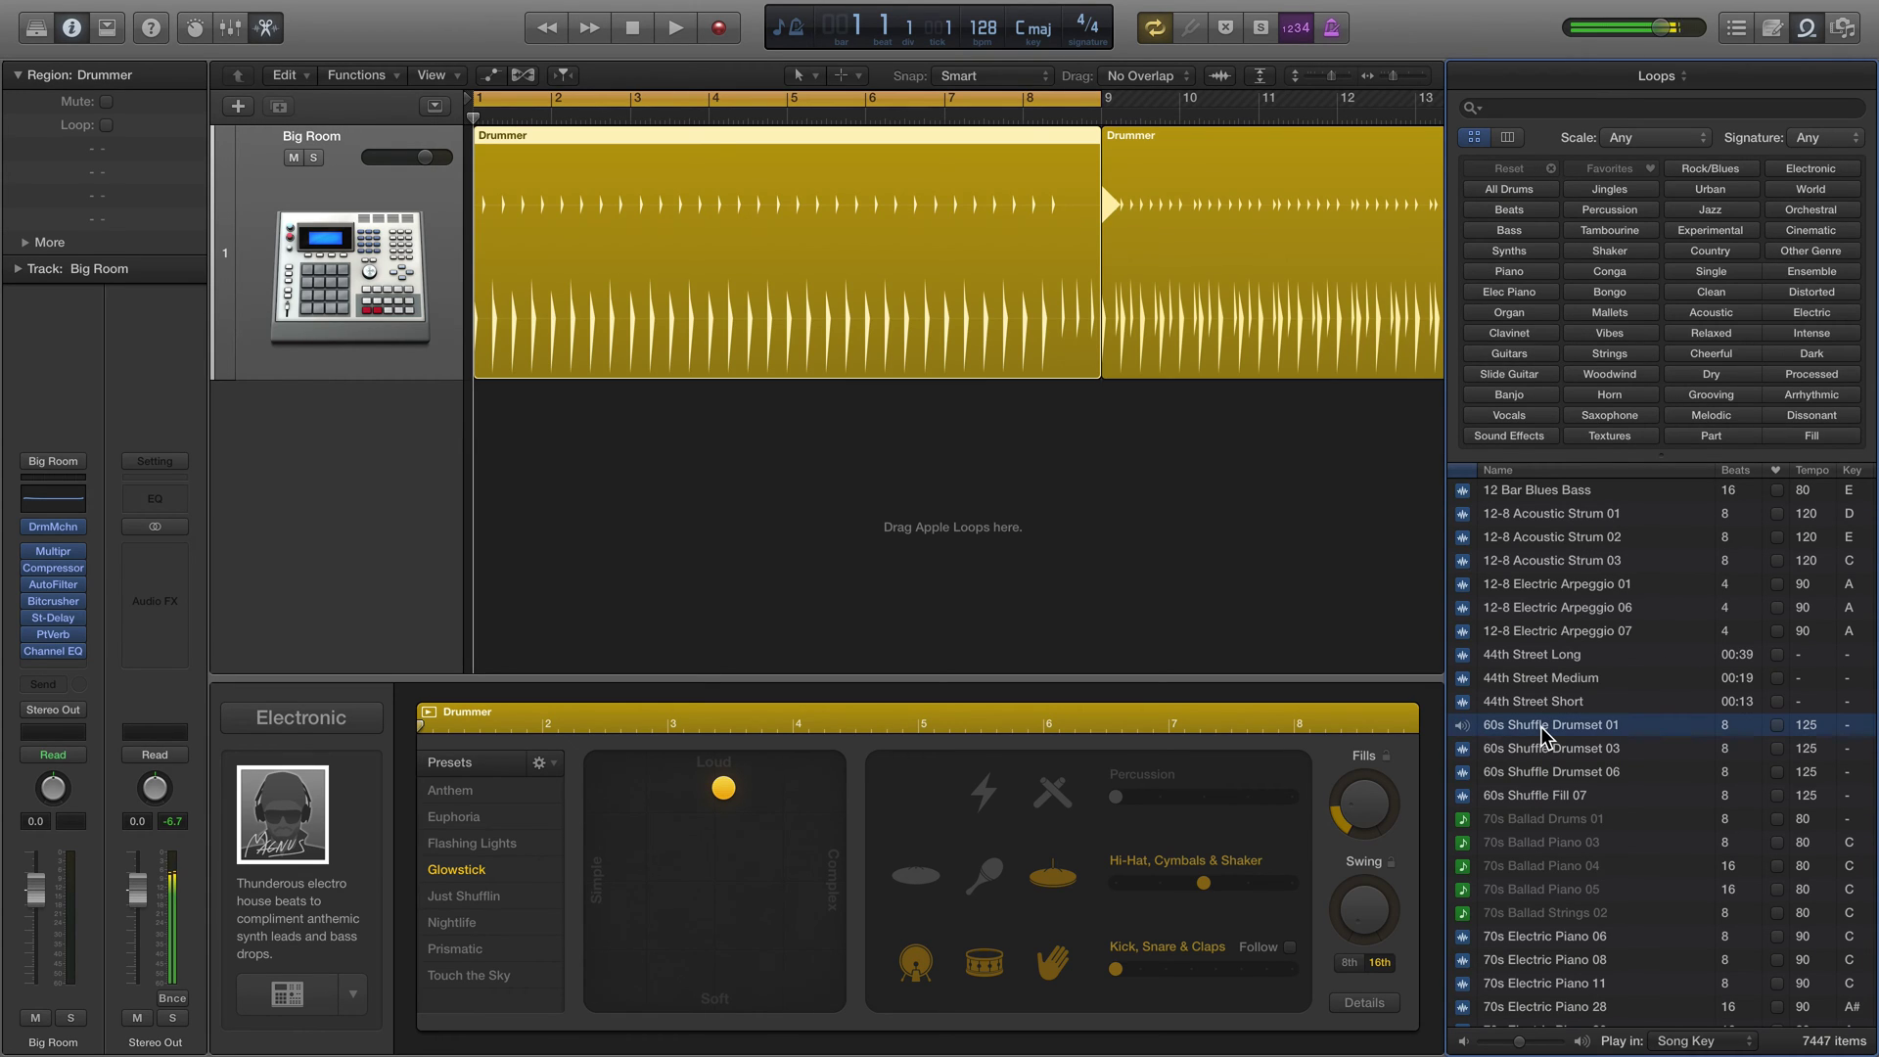
left_click_drag(1547, 736, 501, 504)
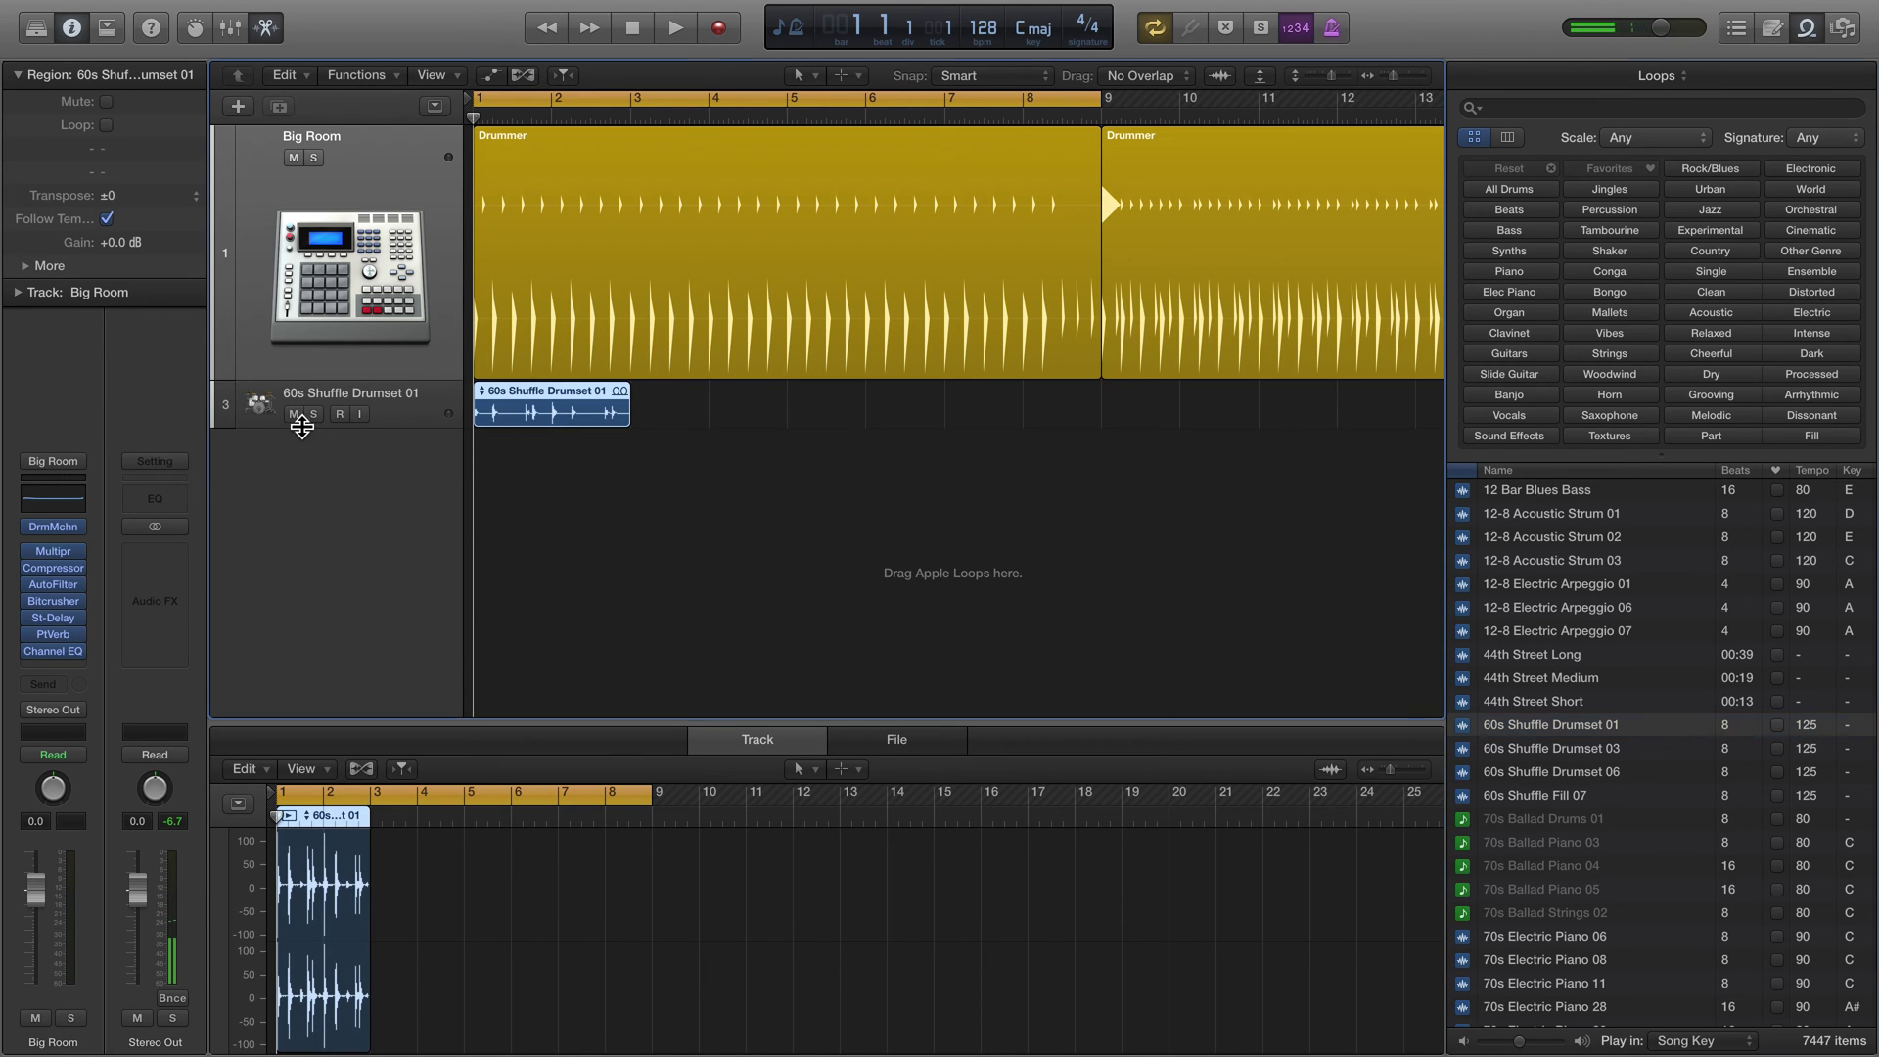
left_click_drag(298, 428, 319, 601)
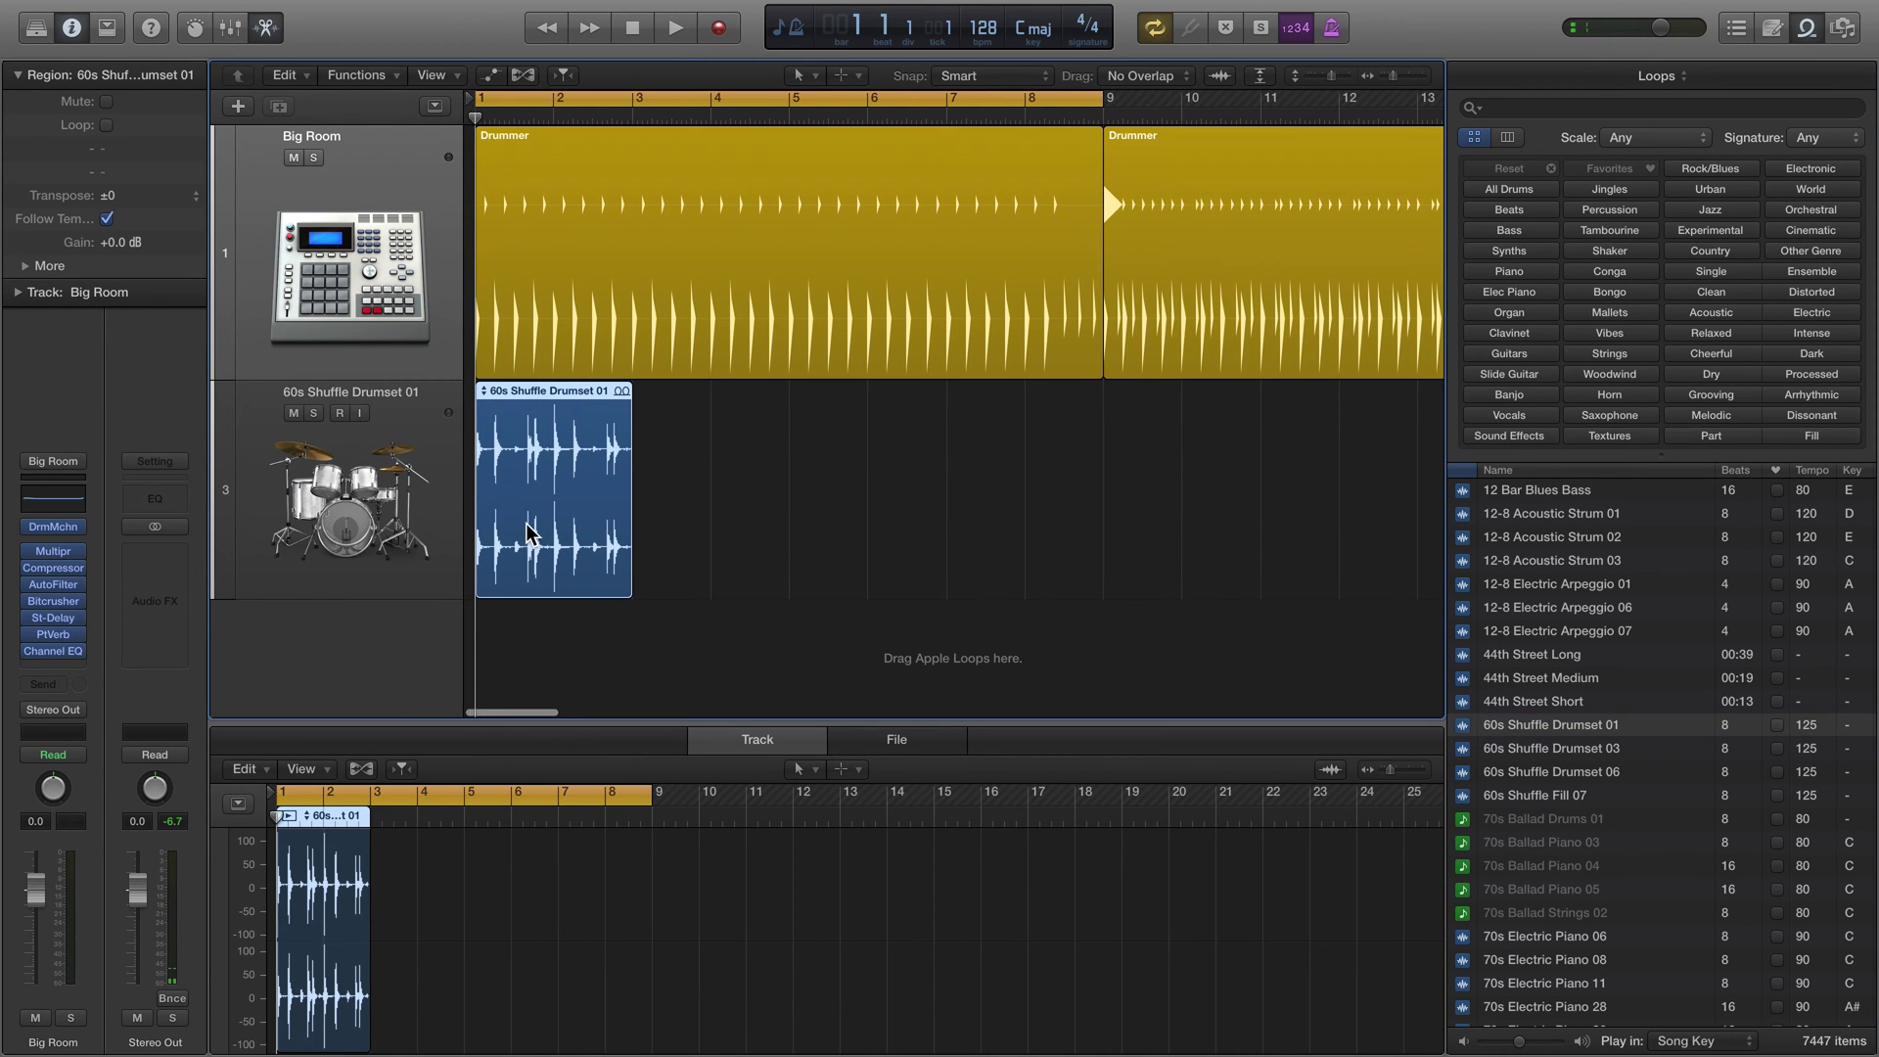
key("super+Right")
key("super+Right")
key("super+Right")
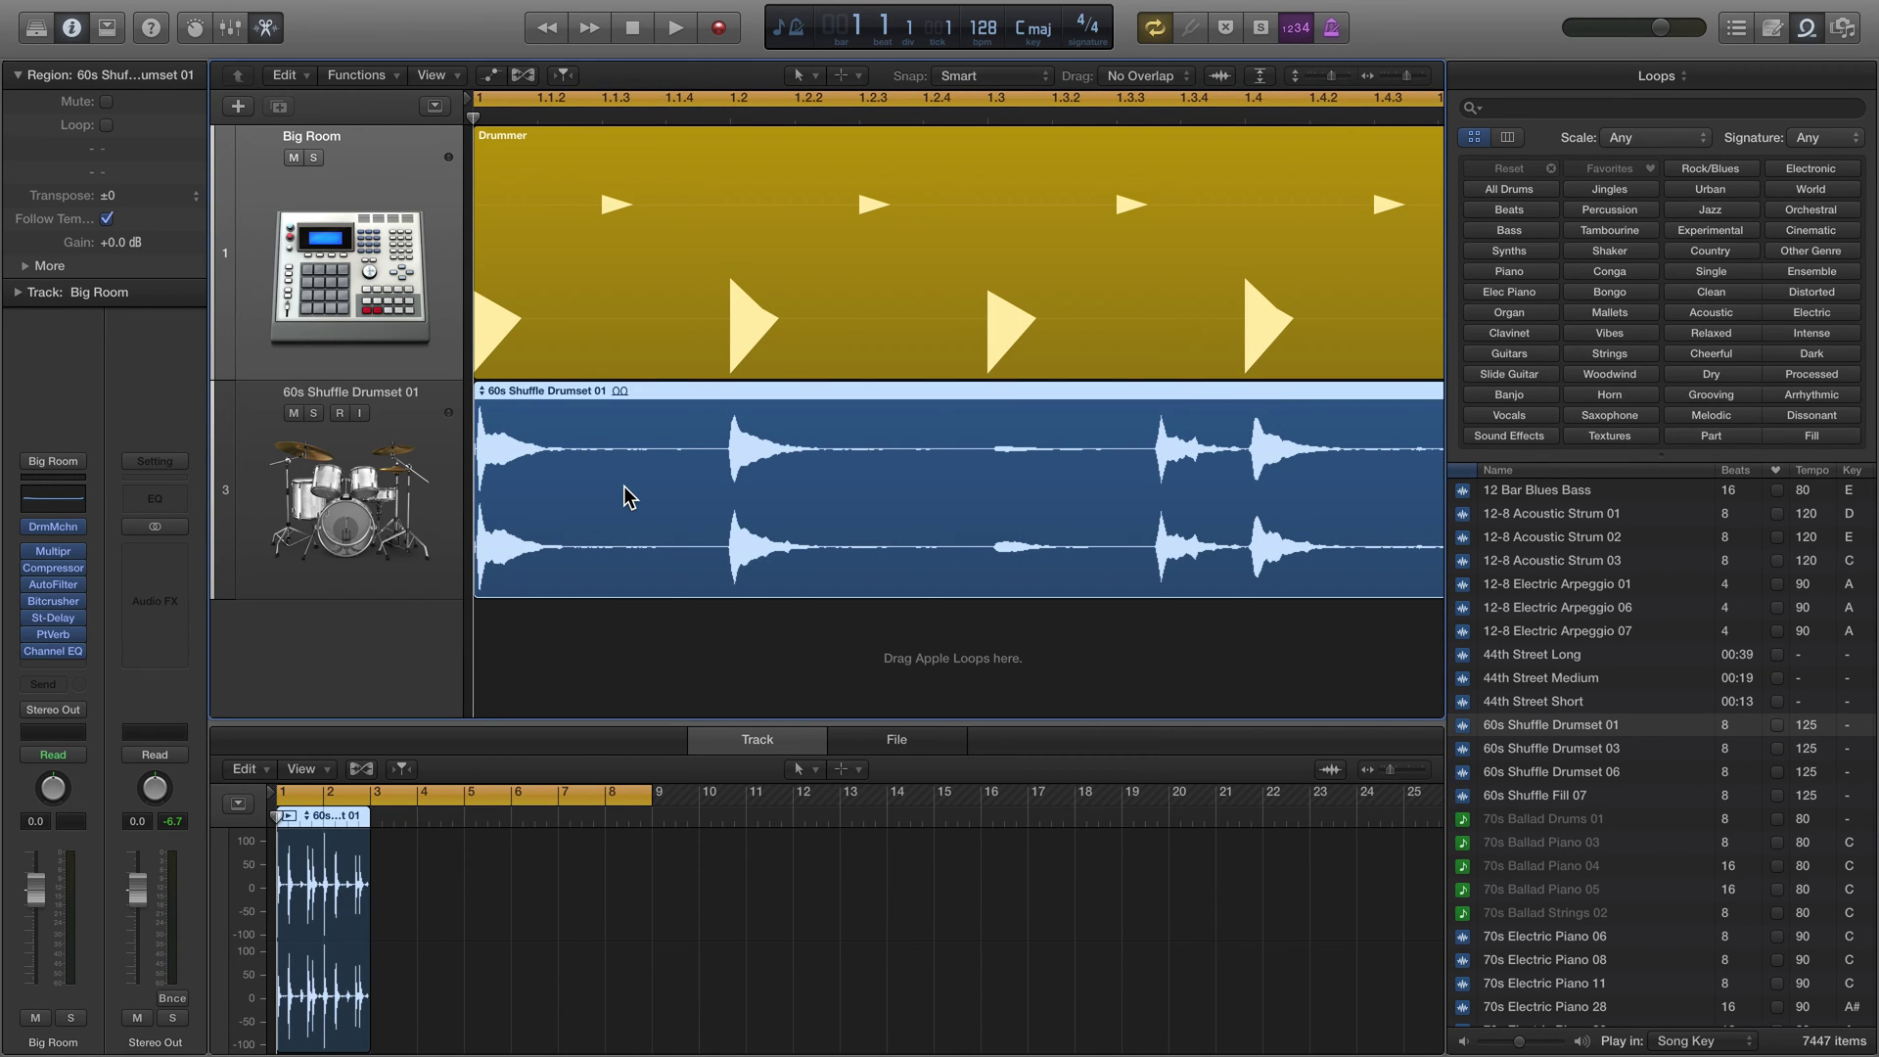
key("super+Left")
key("super+Left")
key("super+Left")
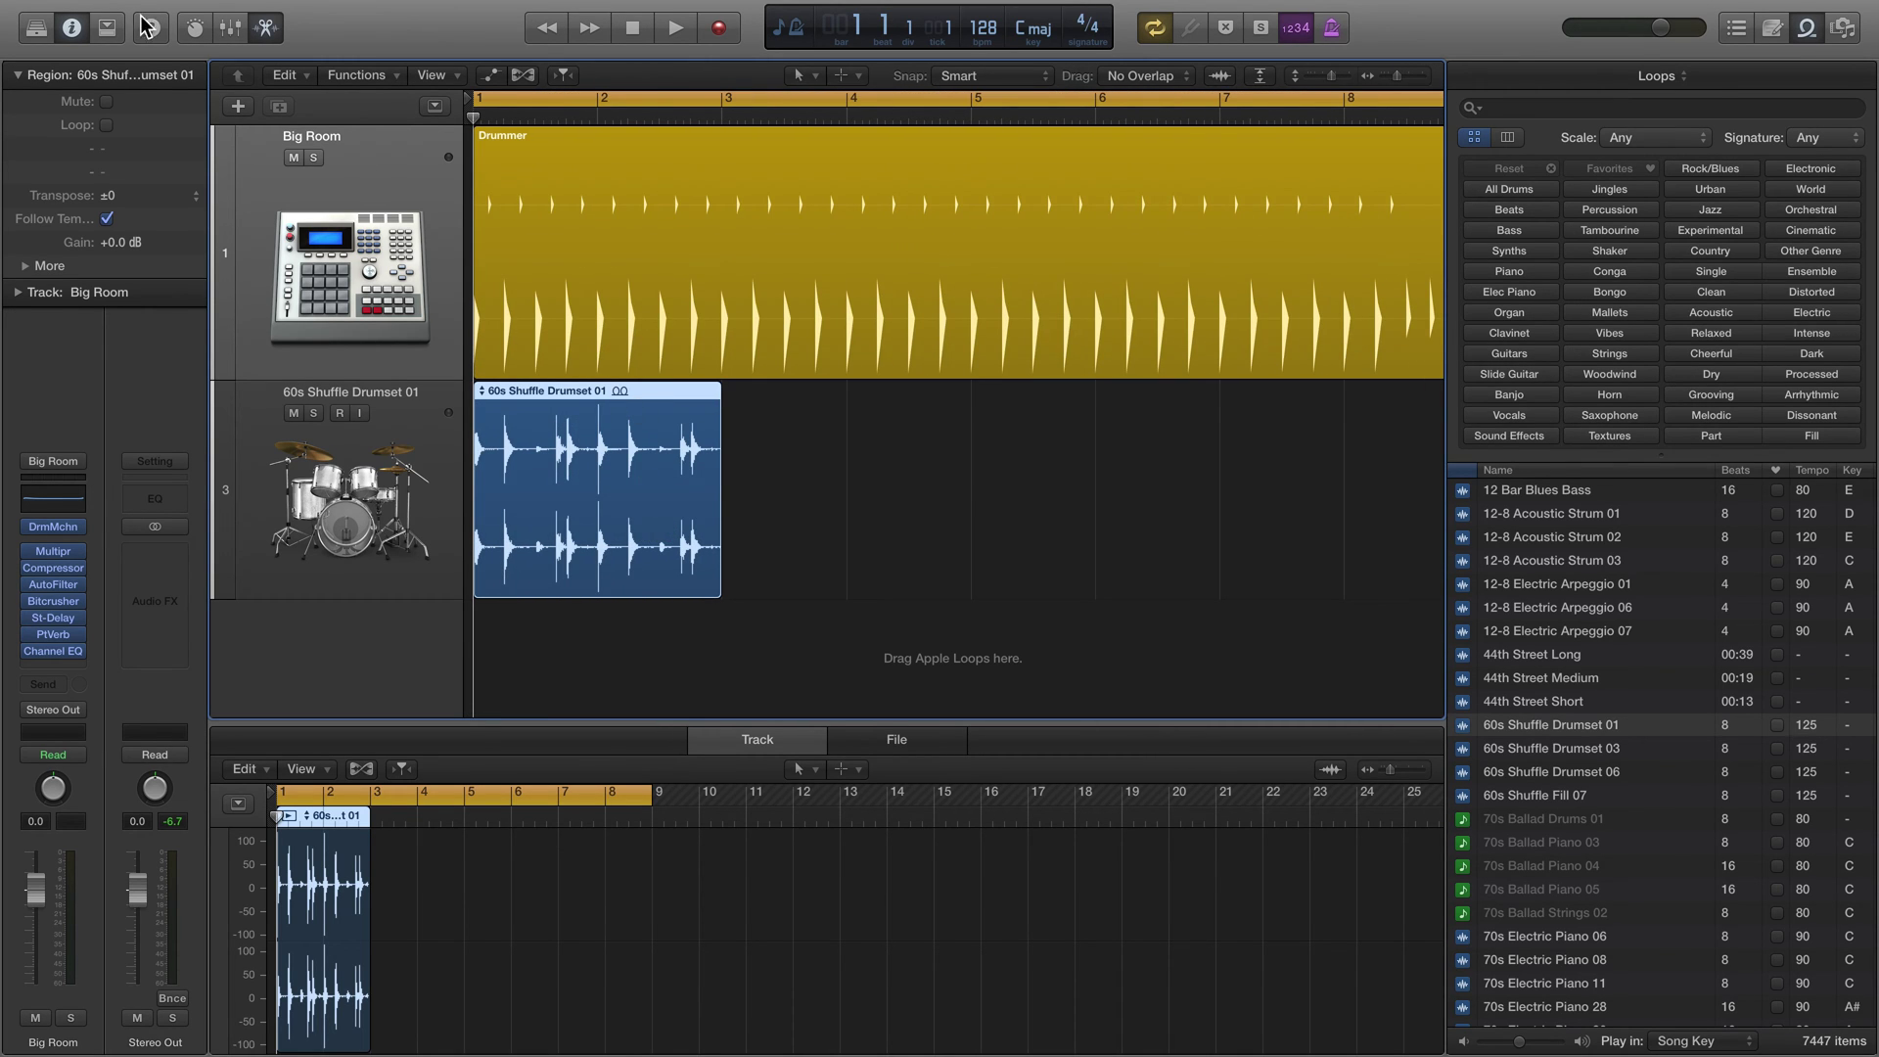
key("Delete")
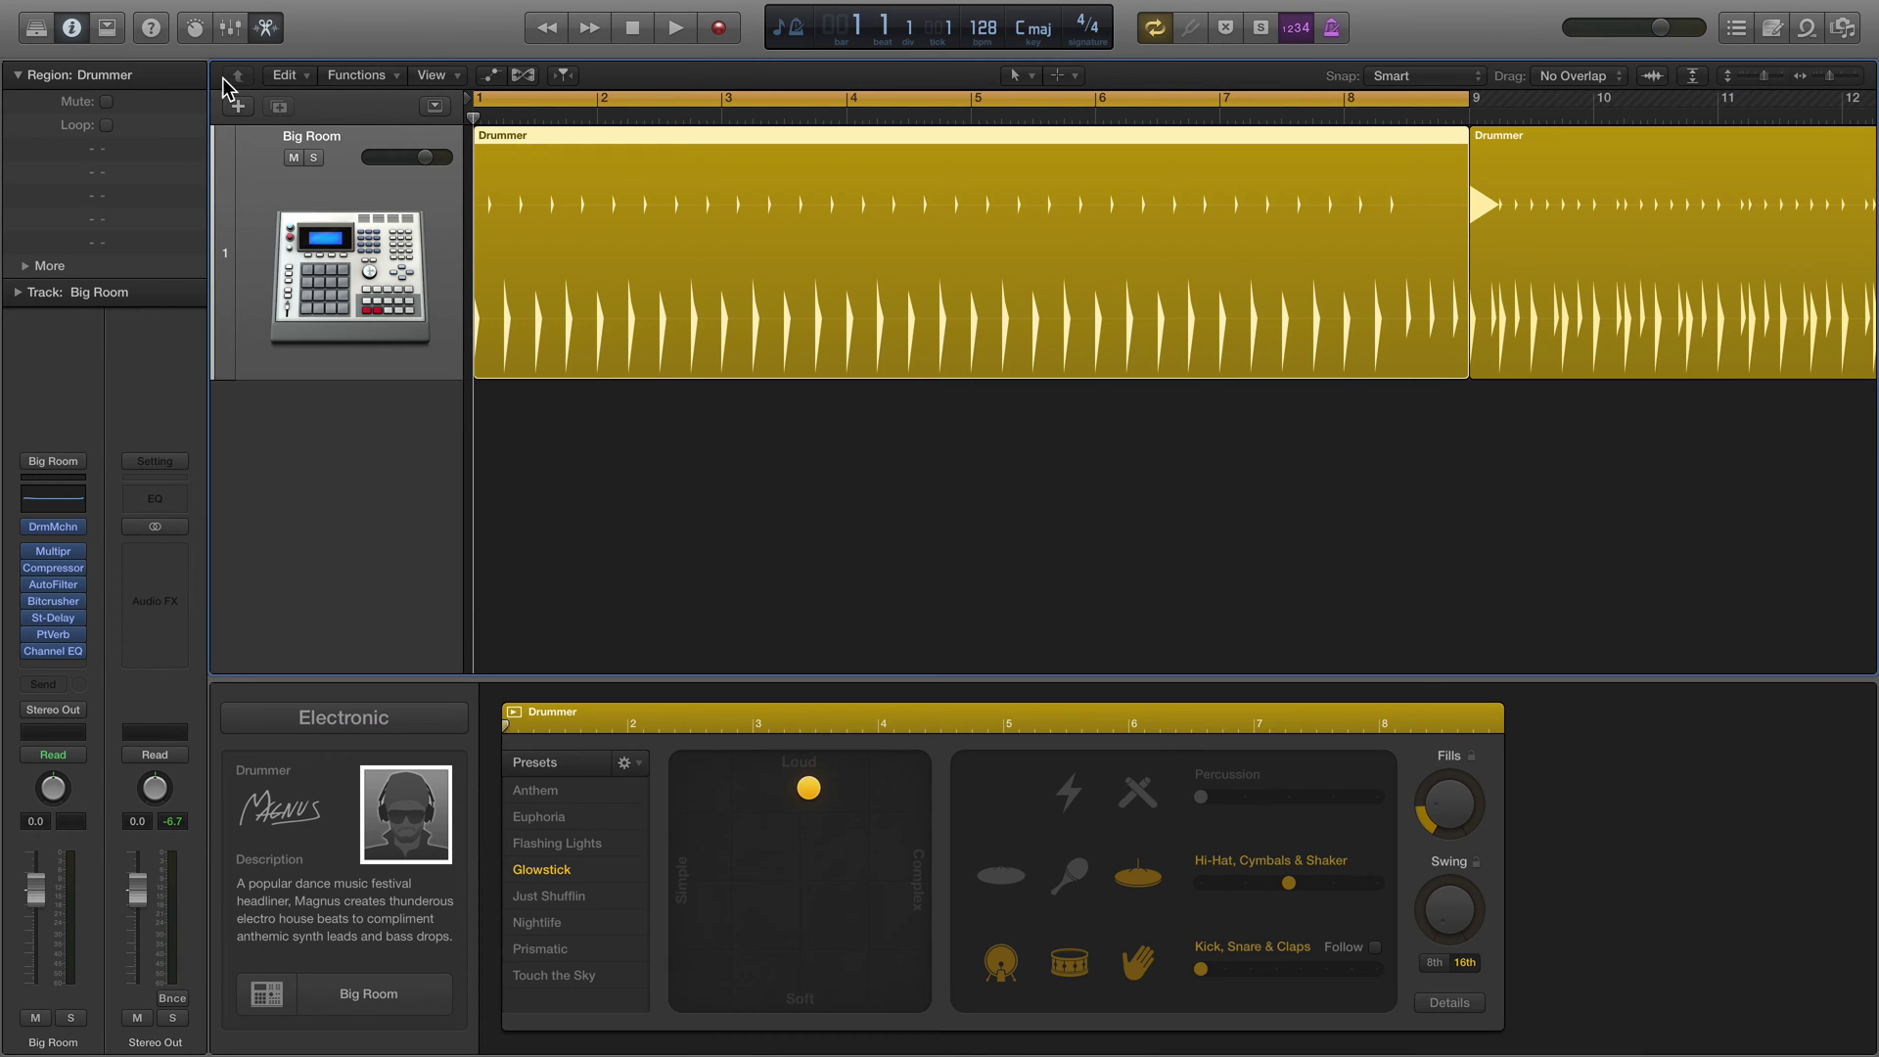
Step: Toggle the inspector off, on and off again, leaving it hidden
left_click(70, 27)
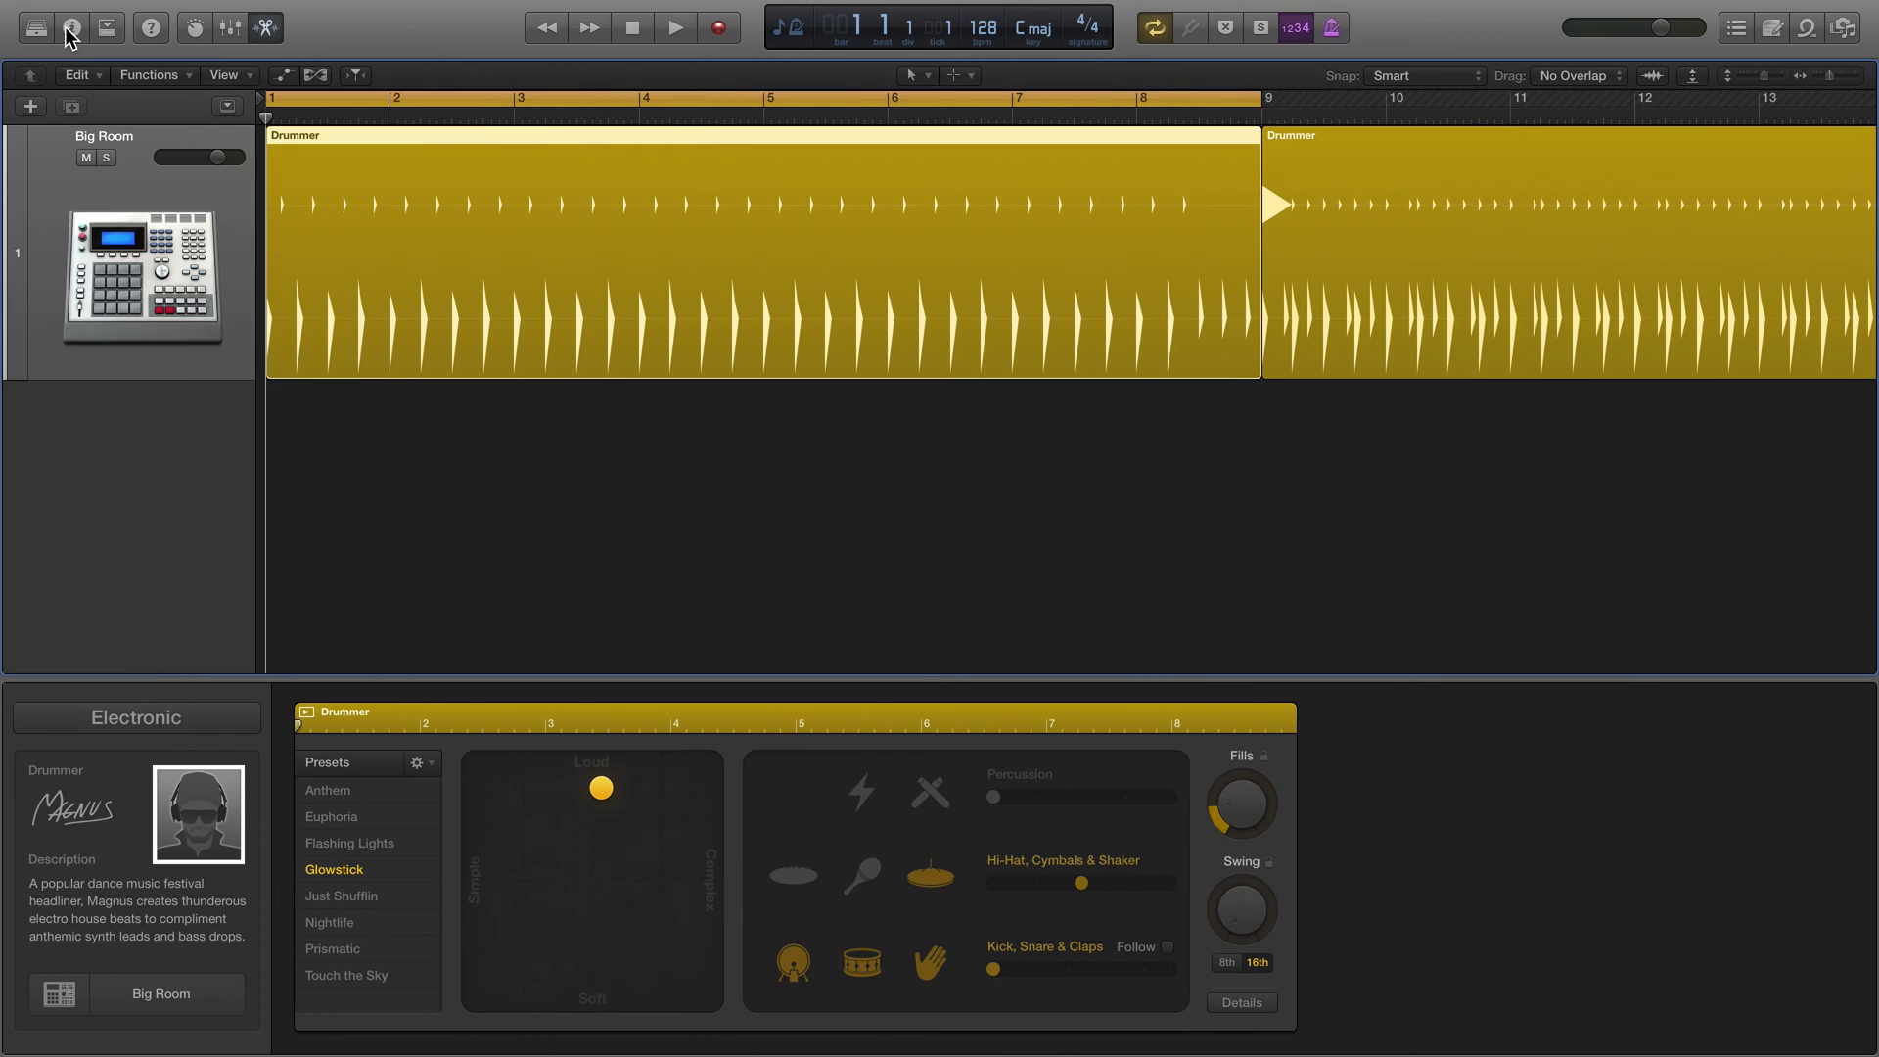
left_click(70, 29)
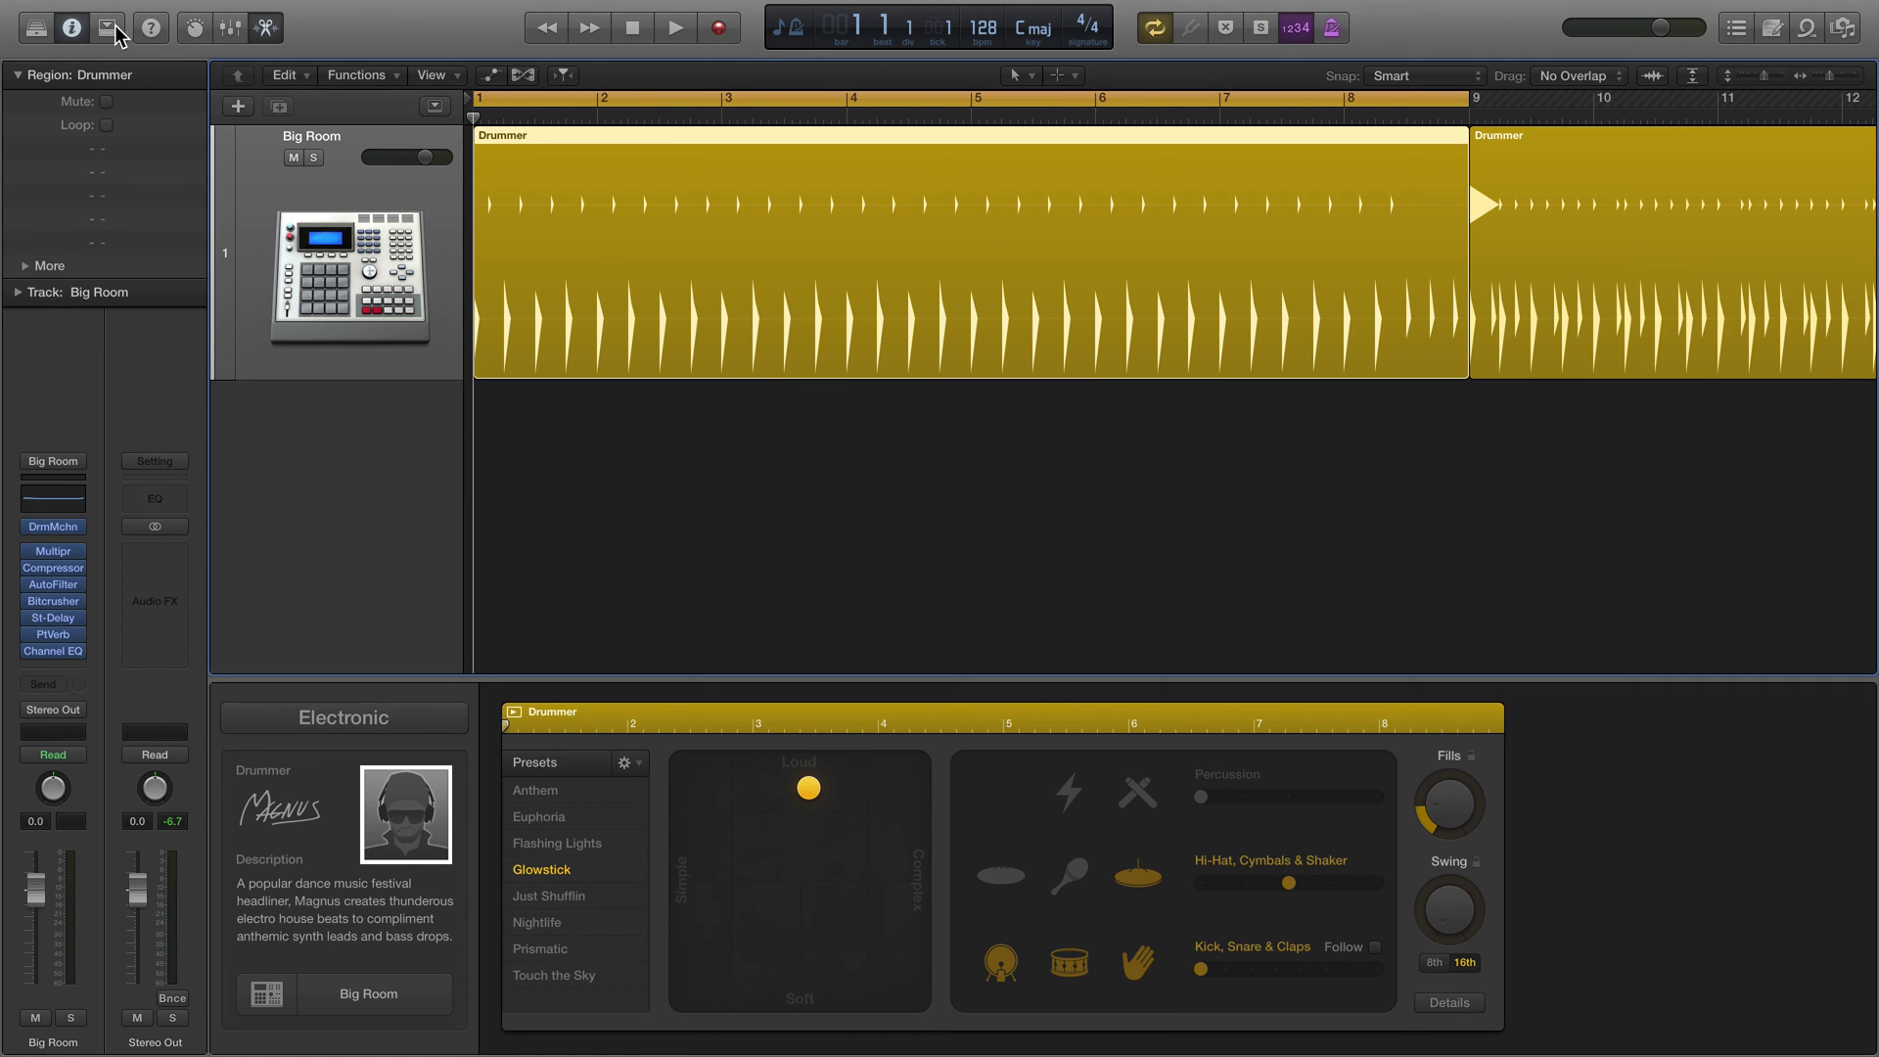
left_click(71, 29)
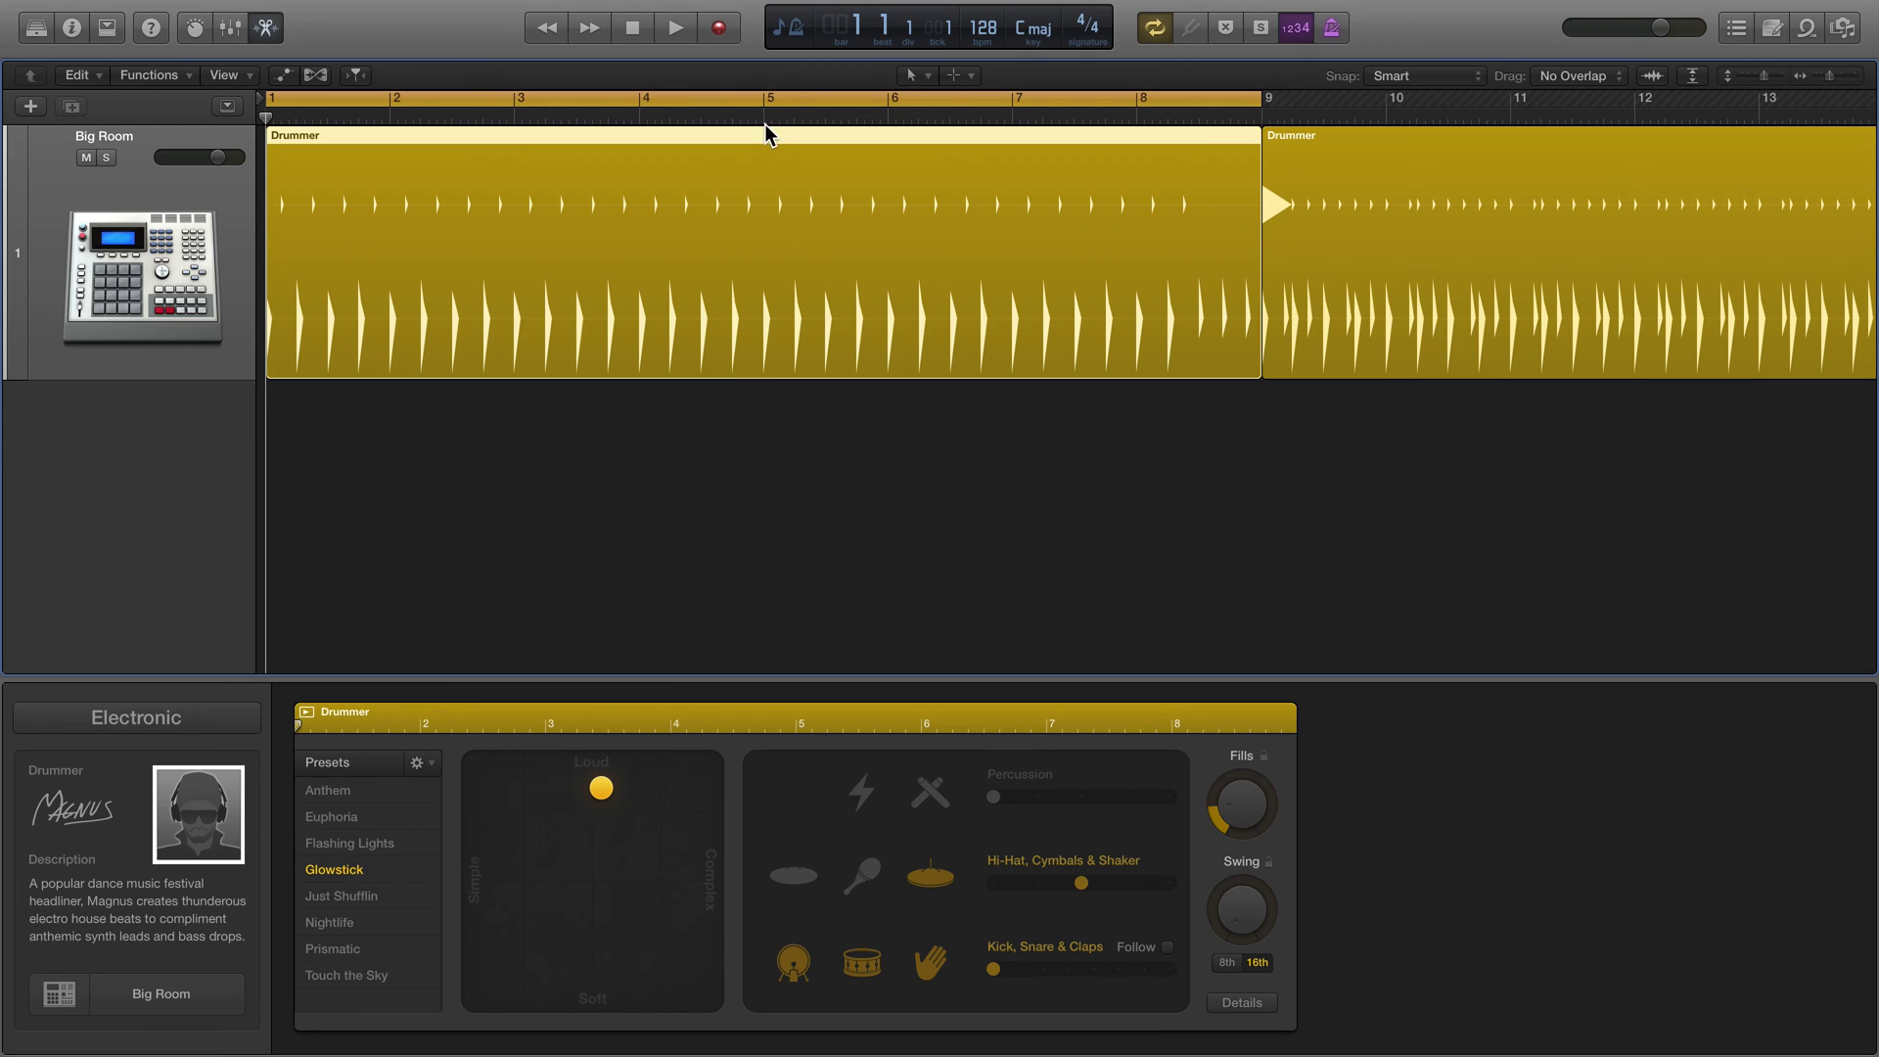
Step: Reopen the Drummer editor, keep the Electronic genre and list all Electronic drummers
key("e")
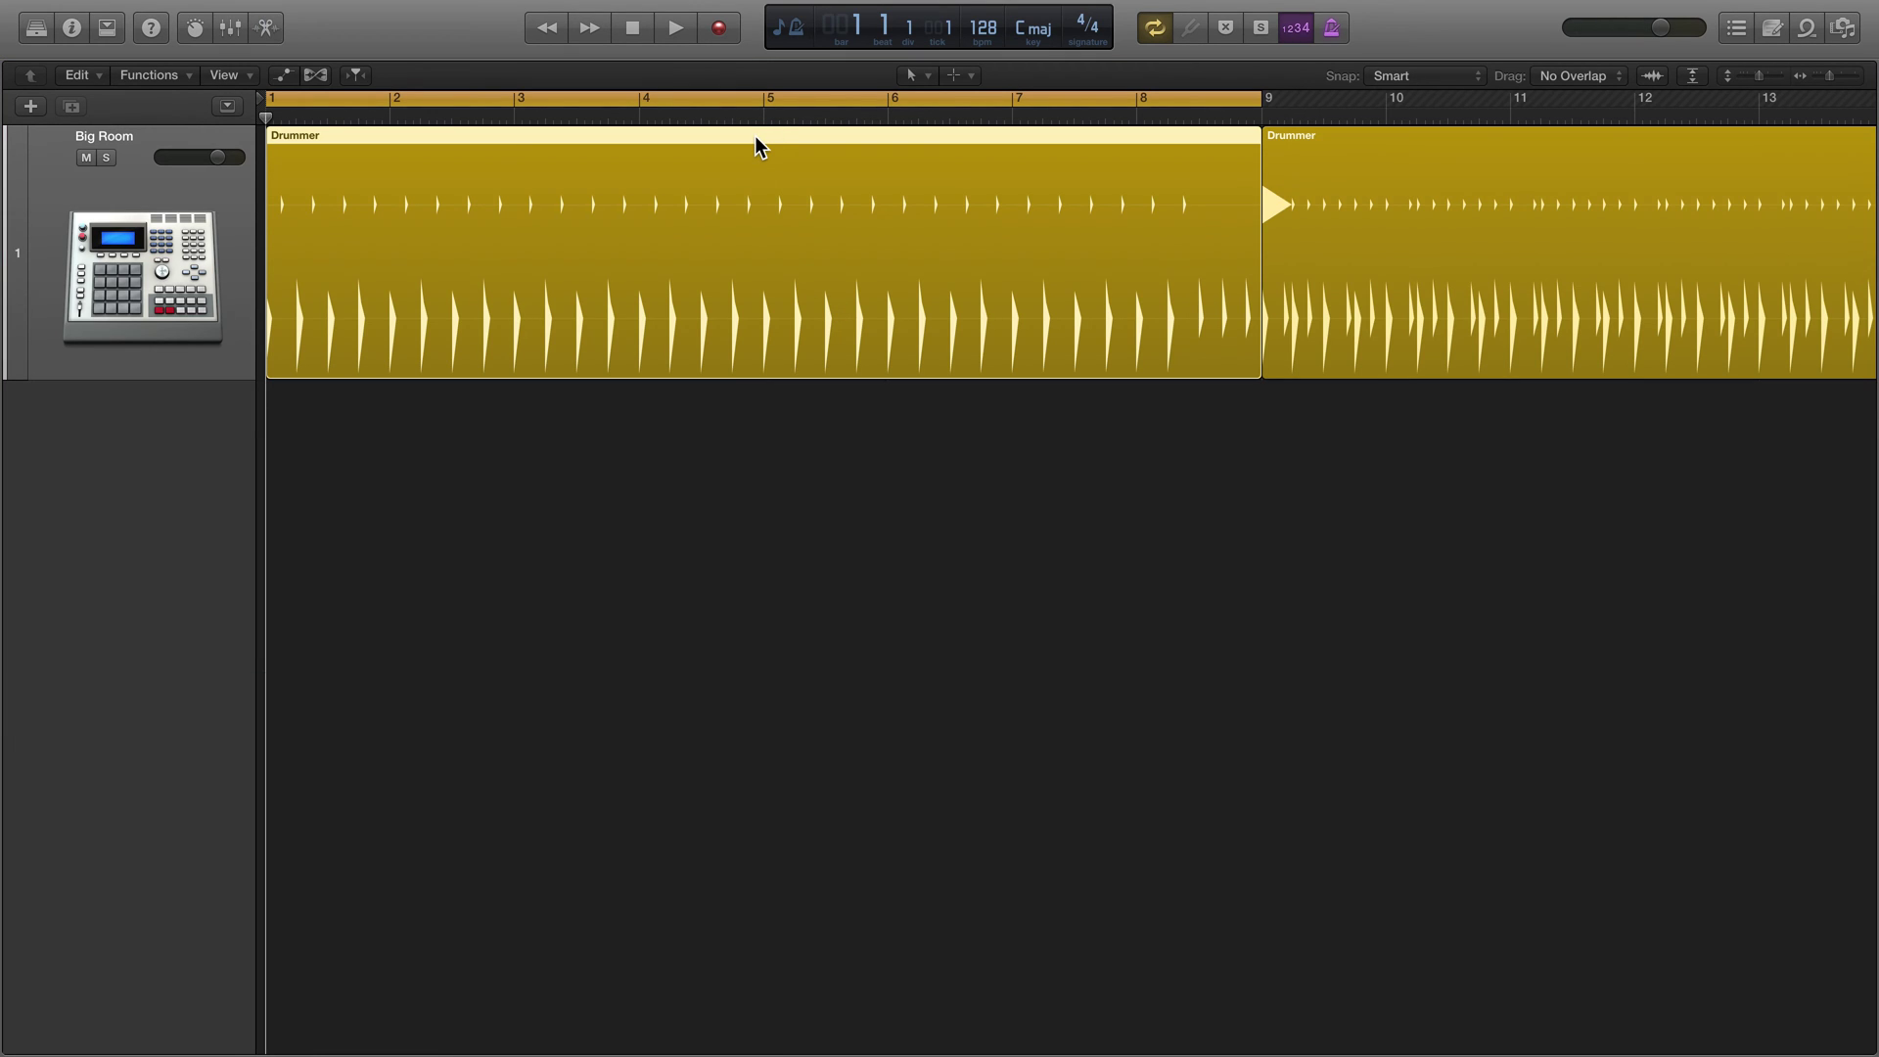
double_click(756, 138)
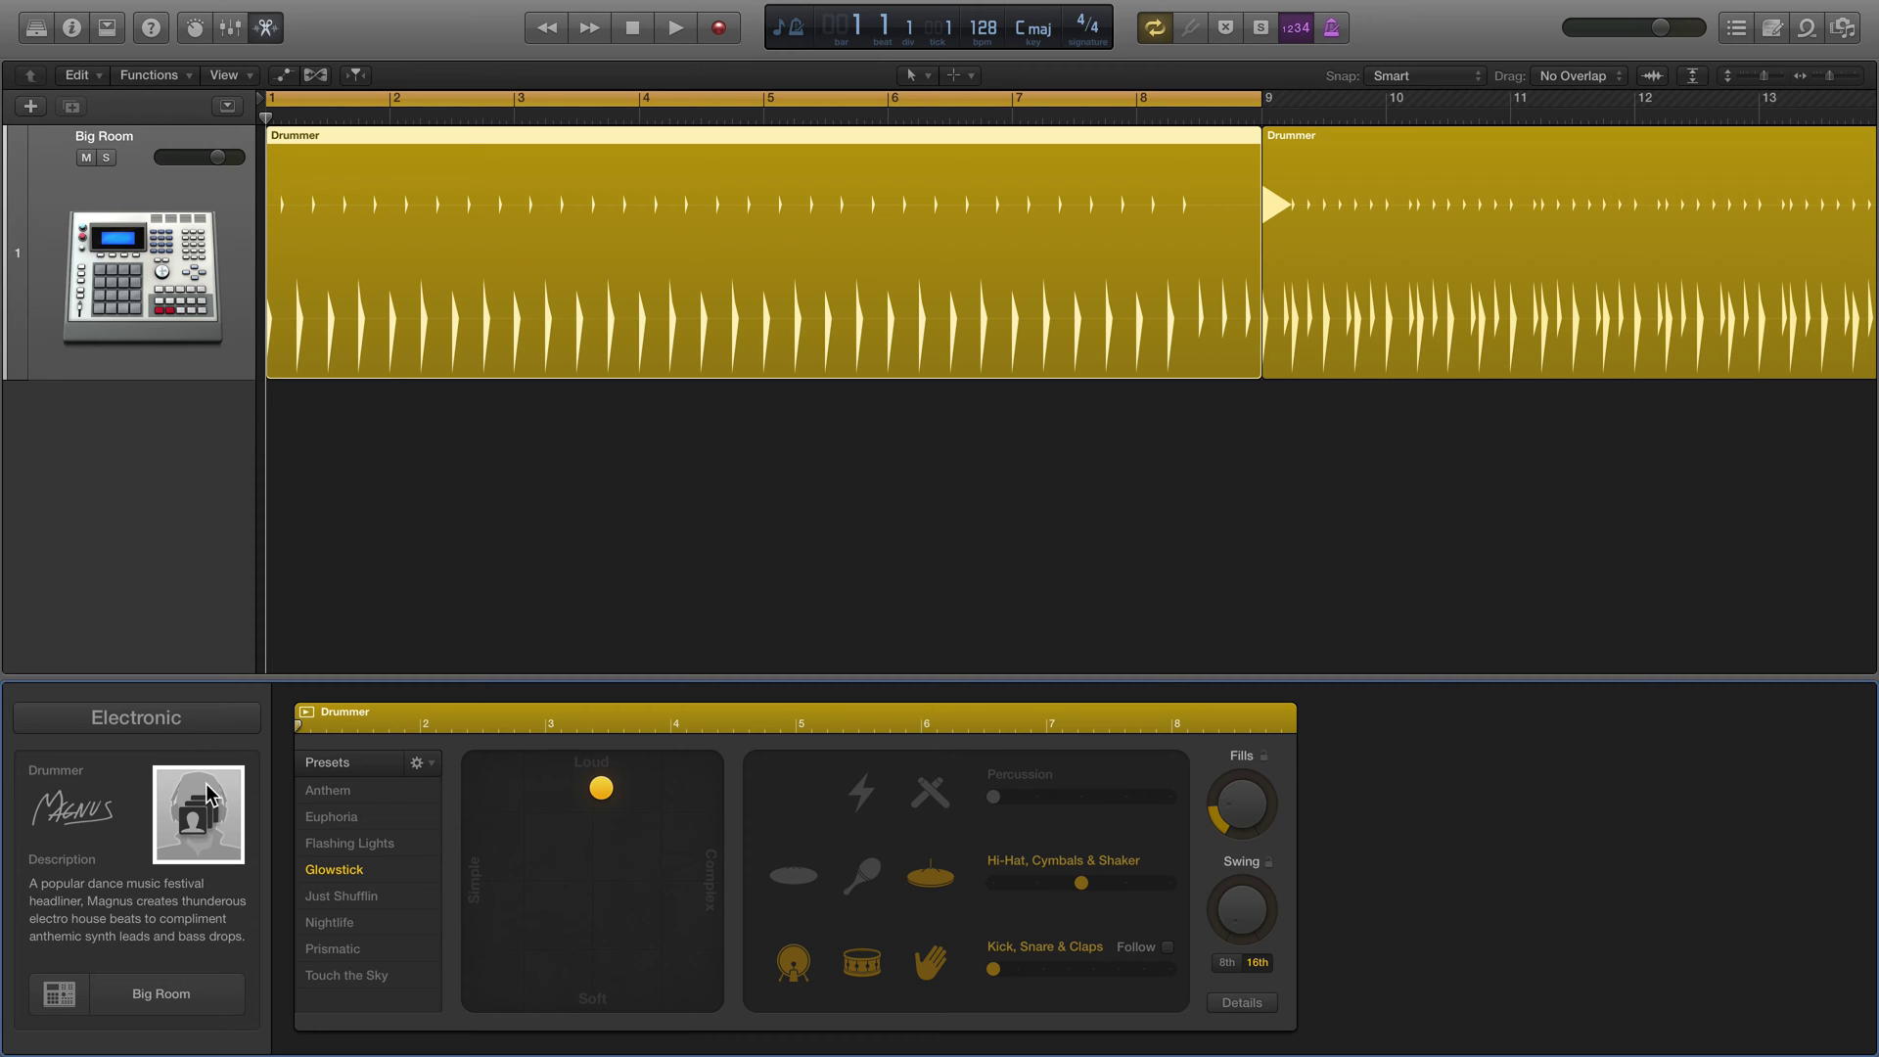
left_click(245, 724)
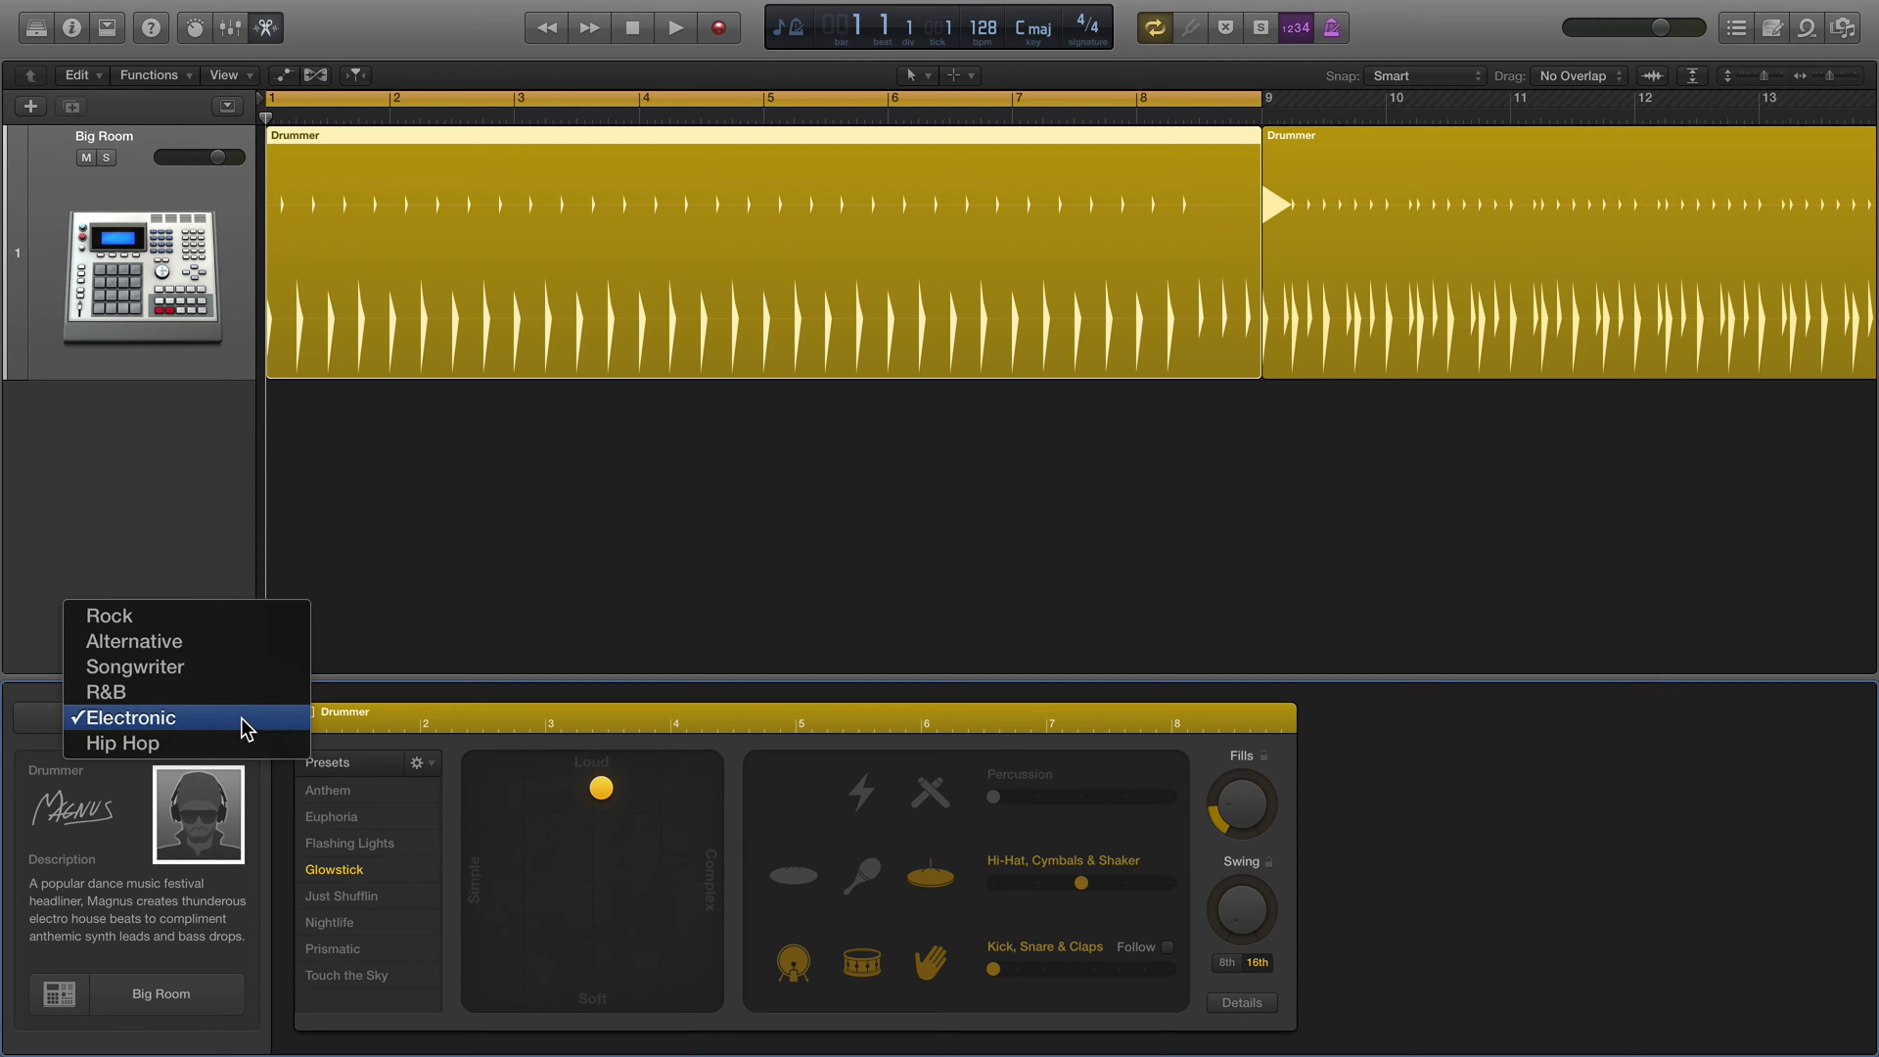
left_click(241, 718)
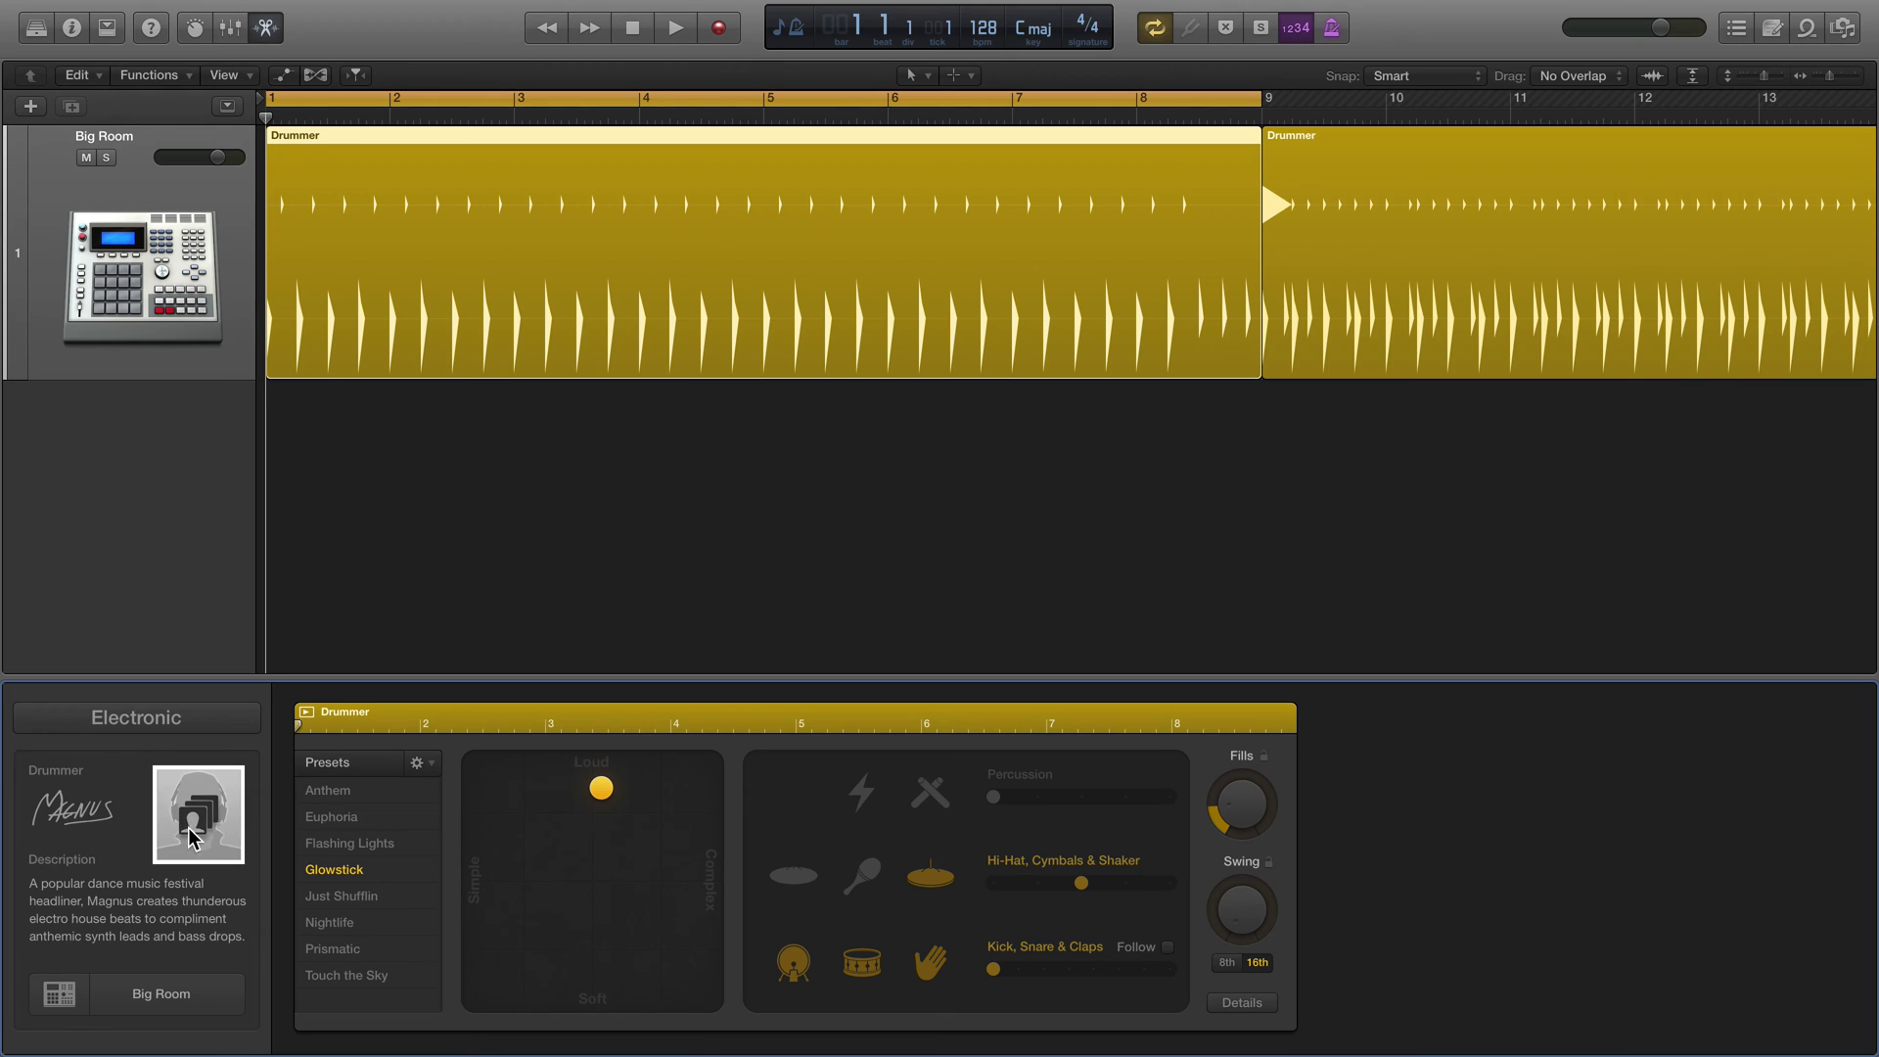
left_click(197, 833)
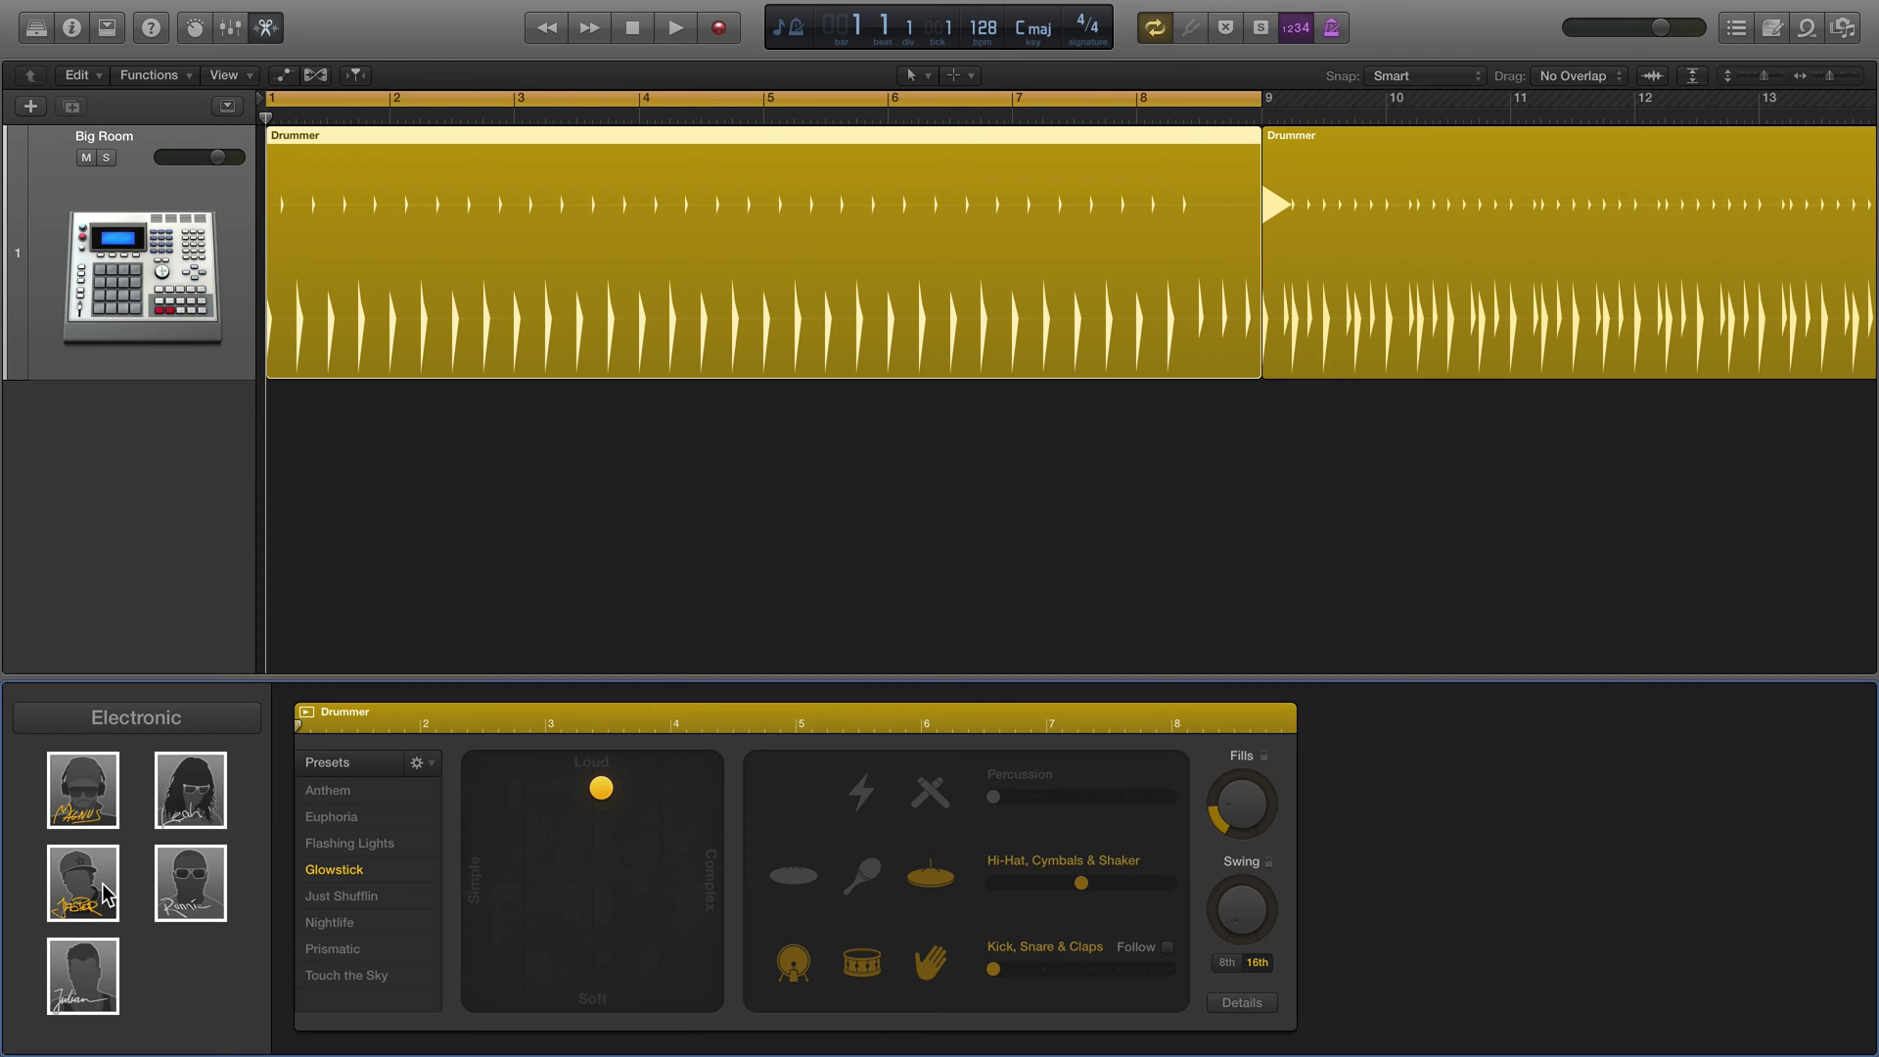
mouse_move(91, 896)
mouse_move(105, 801)
scroll(489, 493, "right", 1)
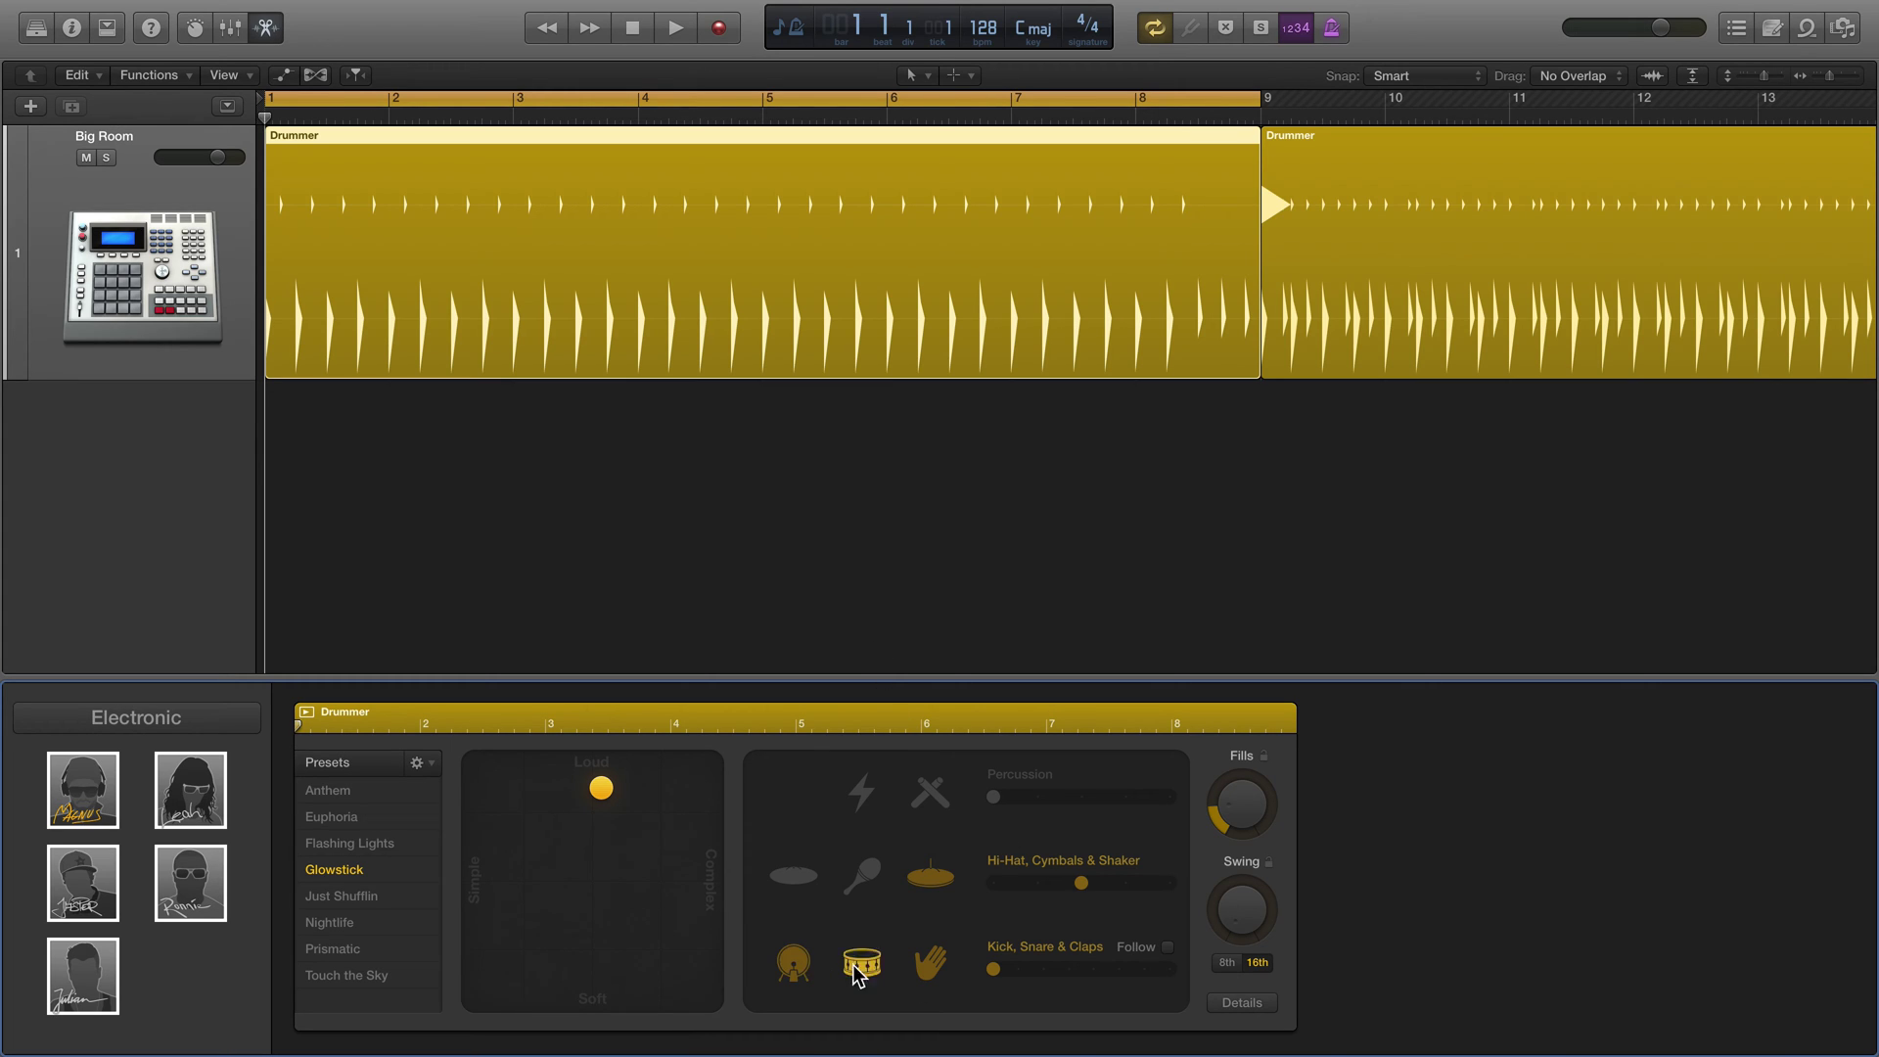
Step: Mute the hand claps and set Kick, Snare & Claps to 6
left_click(925, 964)
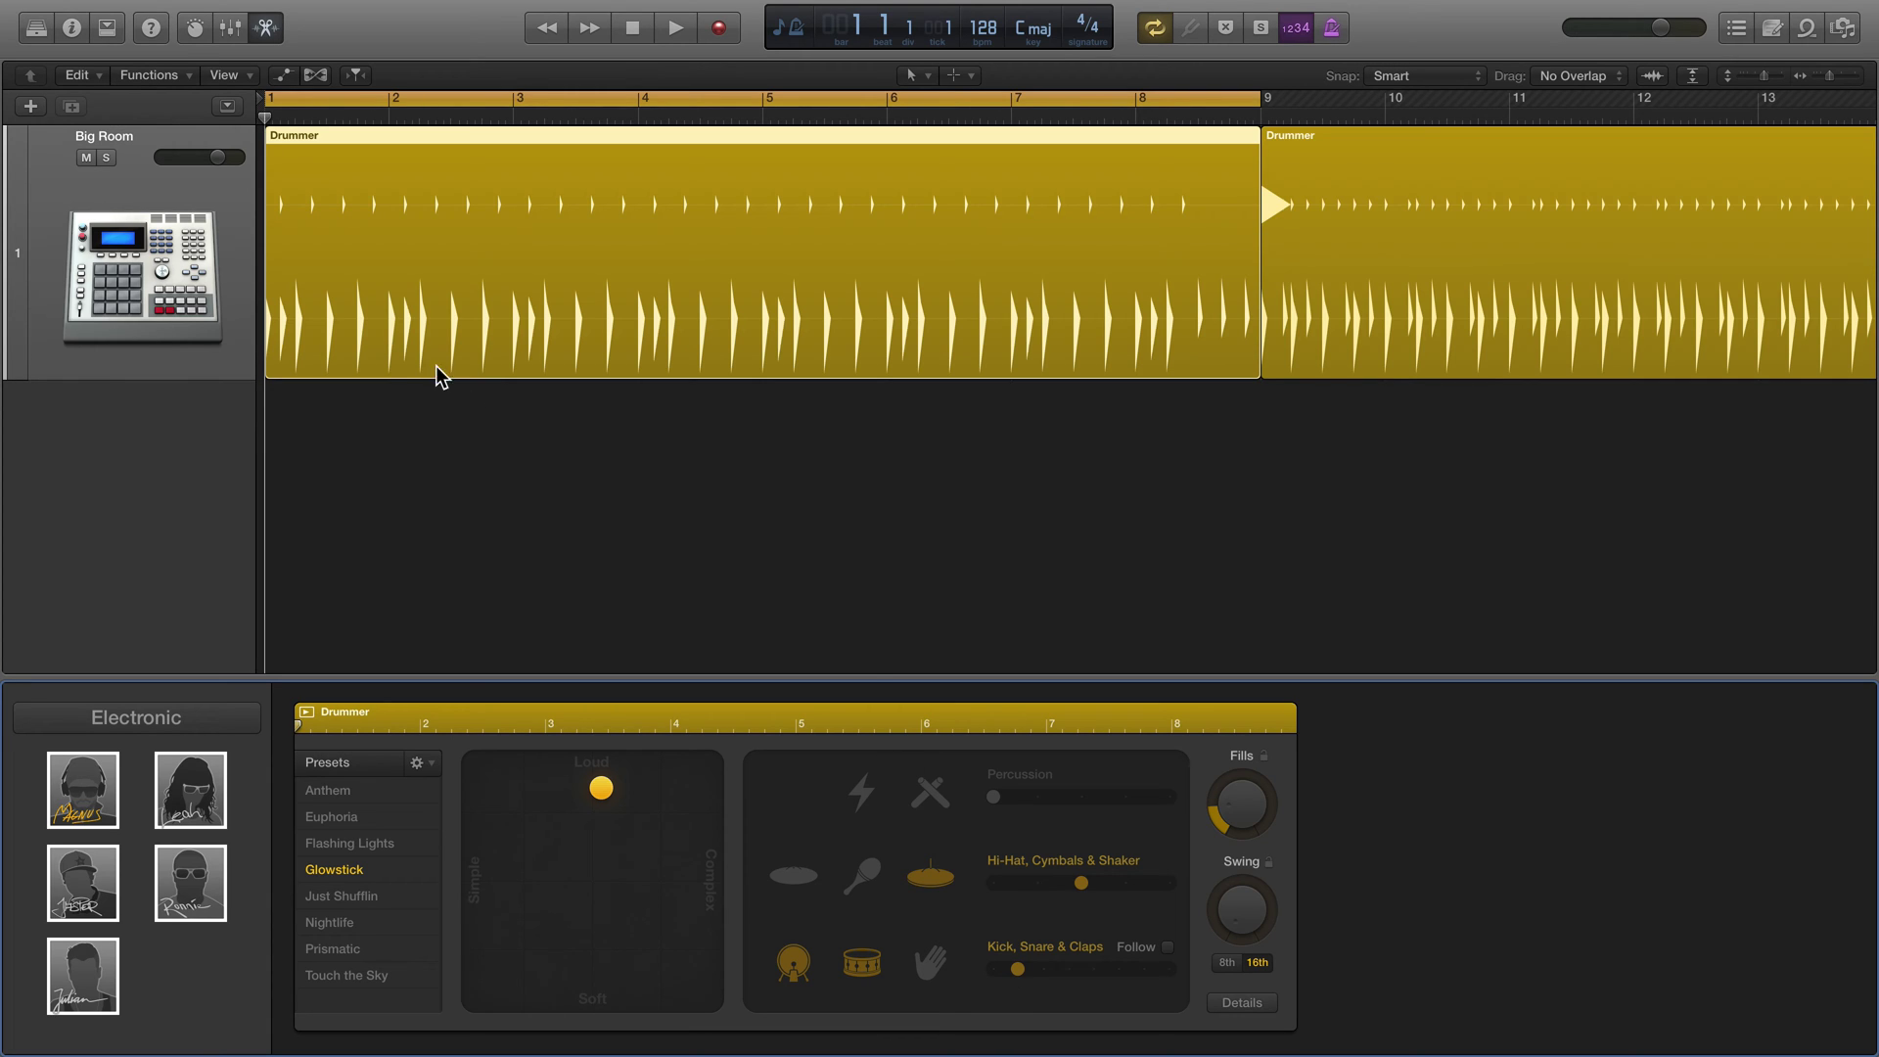
left_click_drag(1017, 971, 1066, 969)
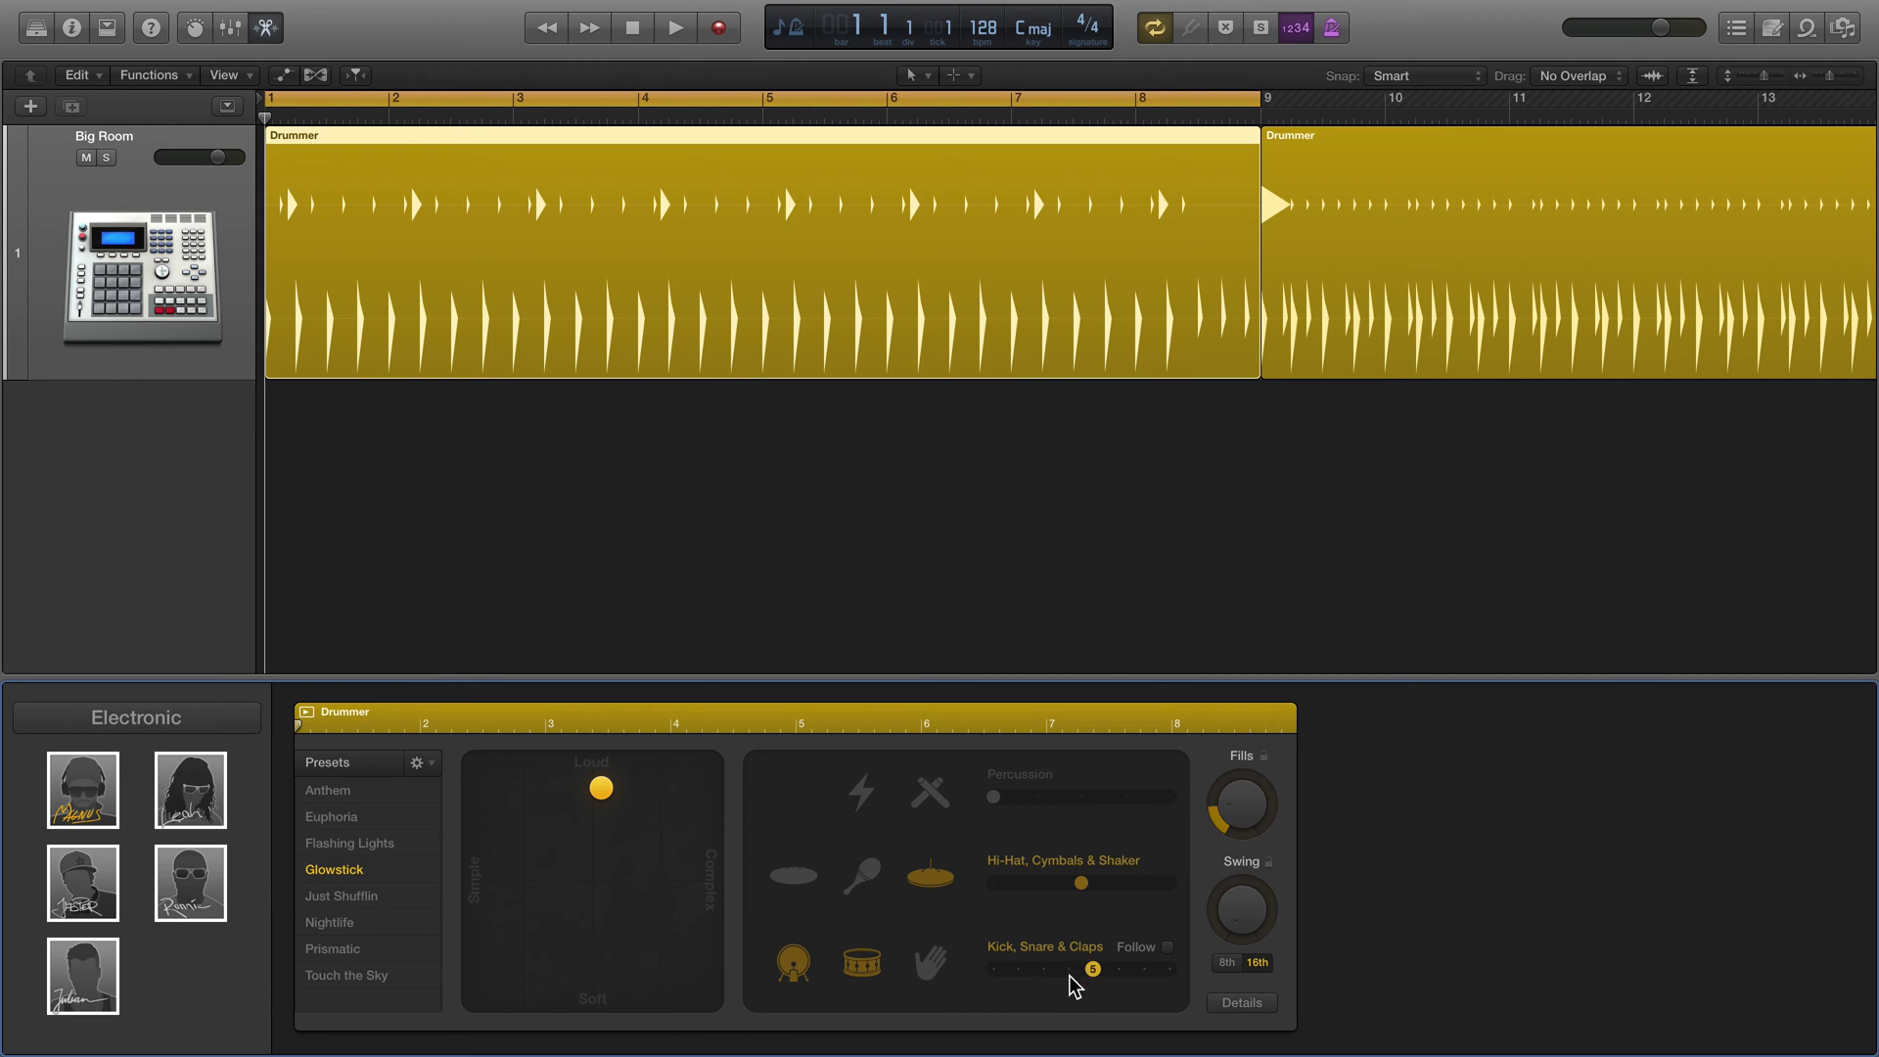
left_click_drag(1078, 969, 983, 973)
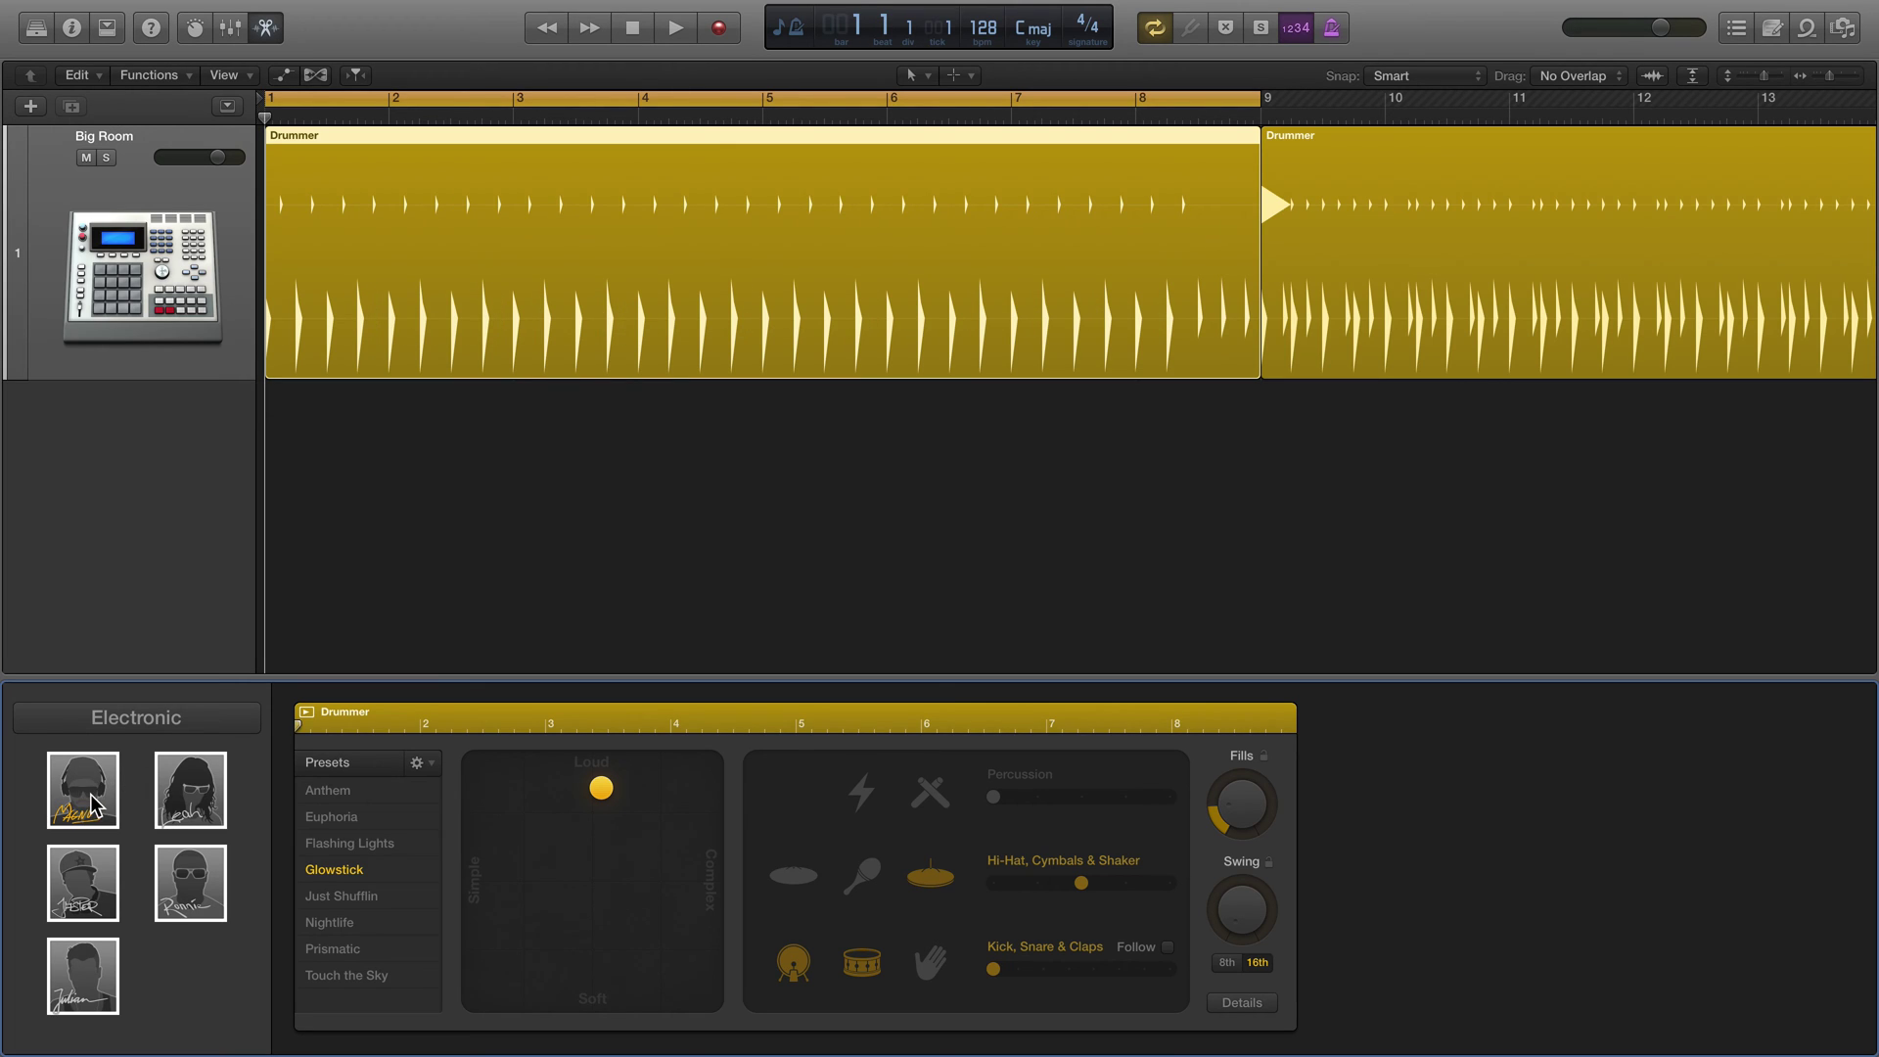
Step: Show Magnus's drummer details and his kit list with Big Room and Radiant
mouse_move(108, 798)
left_click(102, 780)
left_click(222, 996)
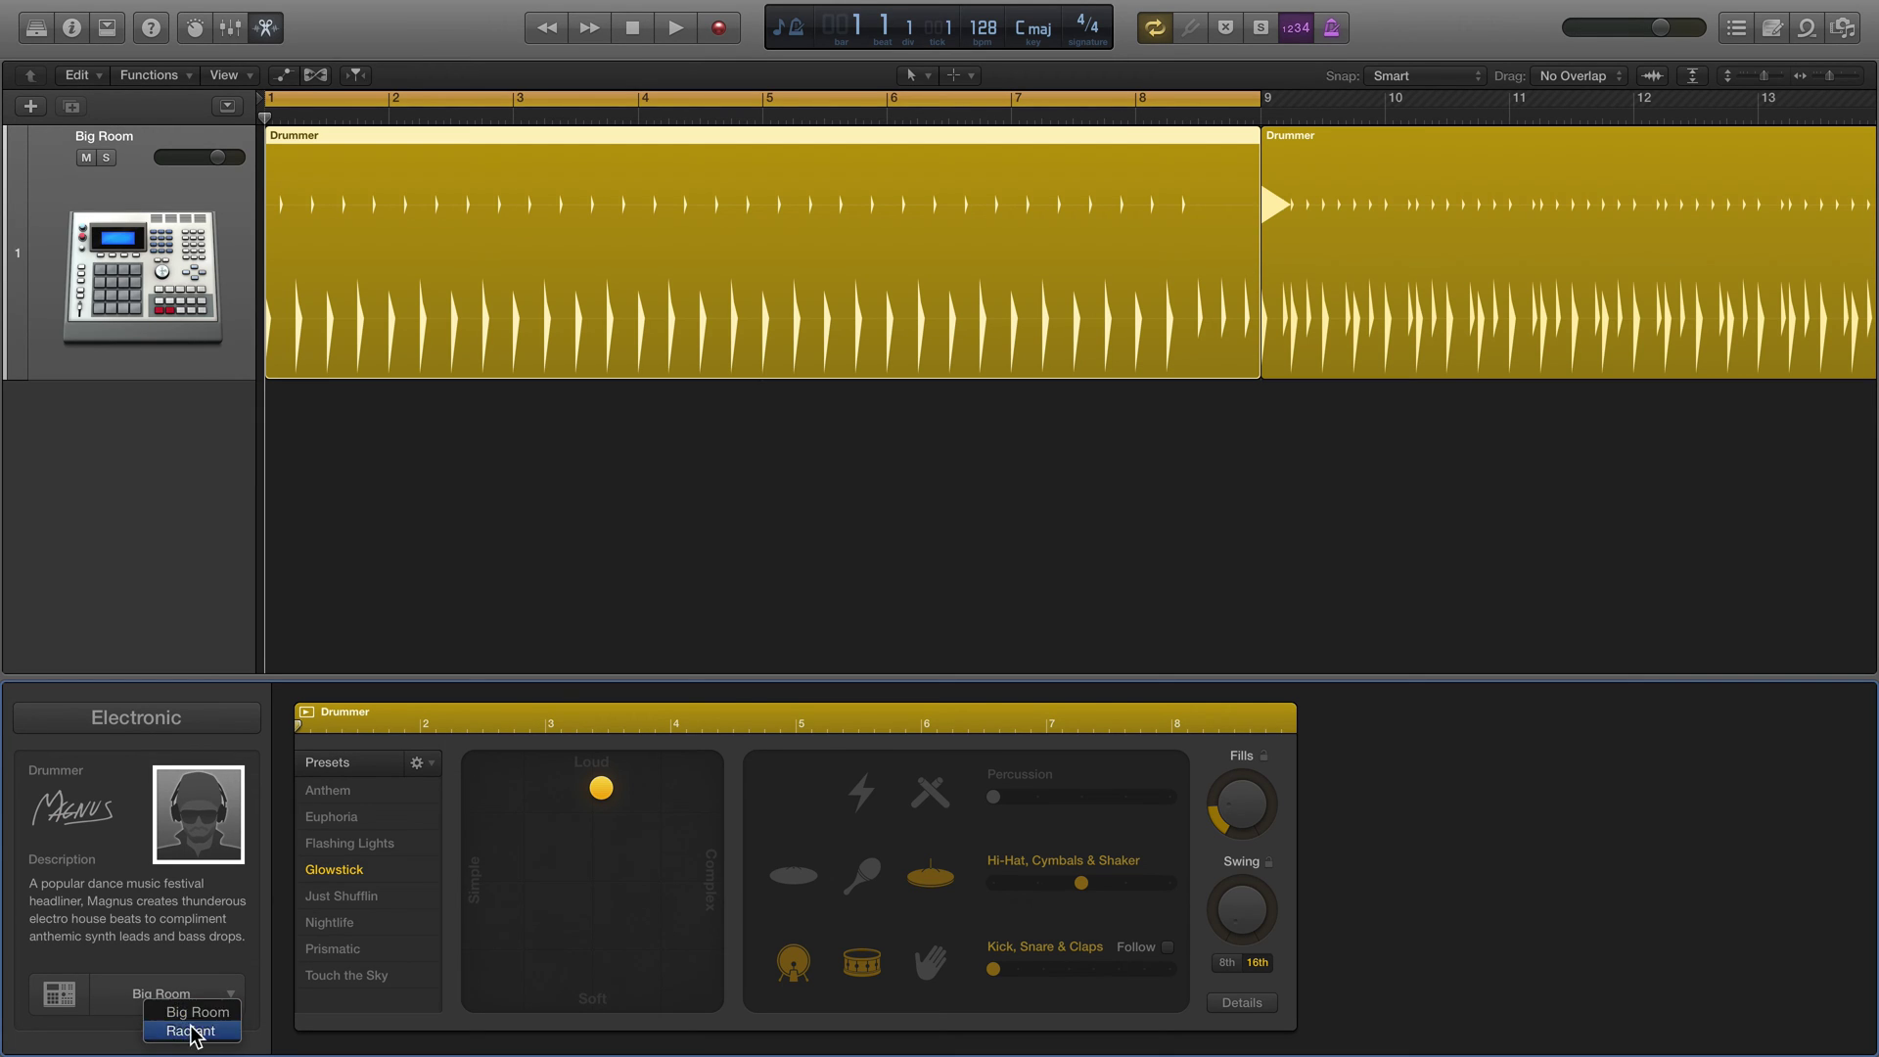
Step: Keep Big Room as Magnus's kit and settle Kick, Snare & Claps at 2
left_click(161, 970)
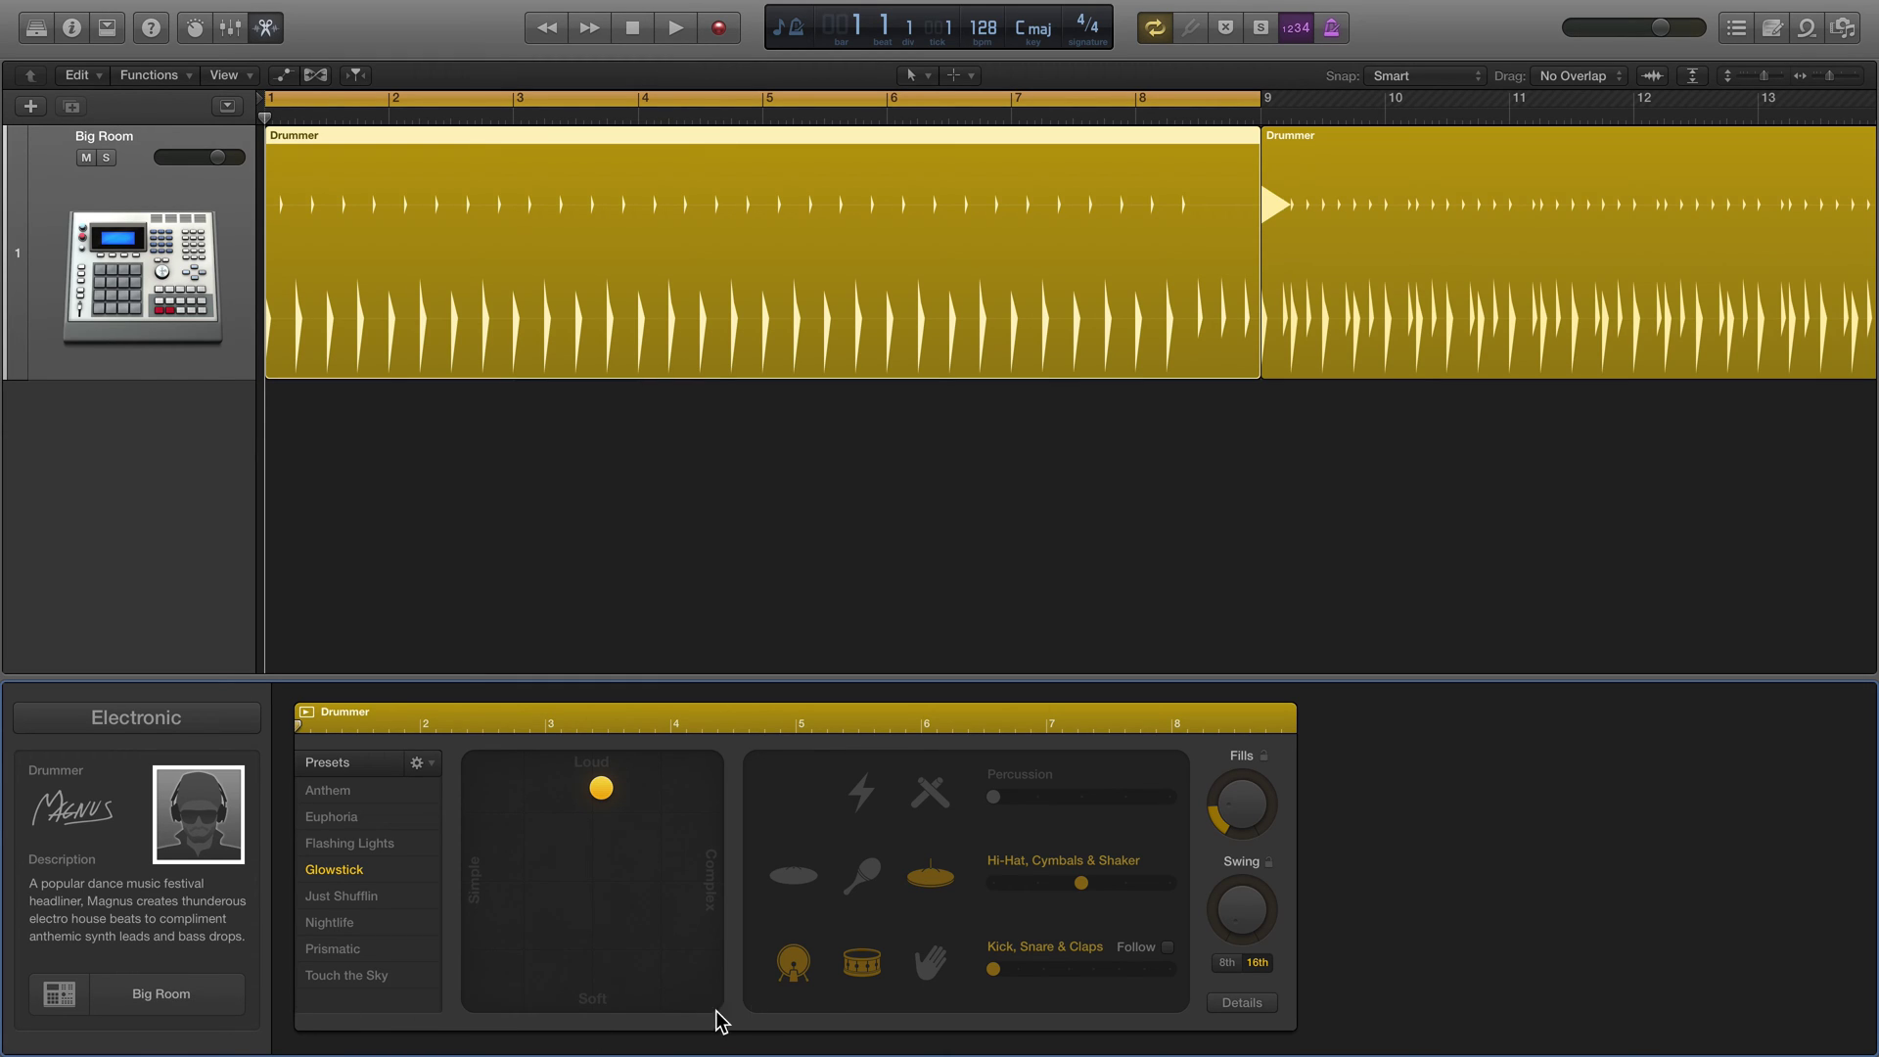
left_click_drag(1018, 971, 1169, 972)
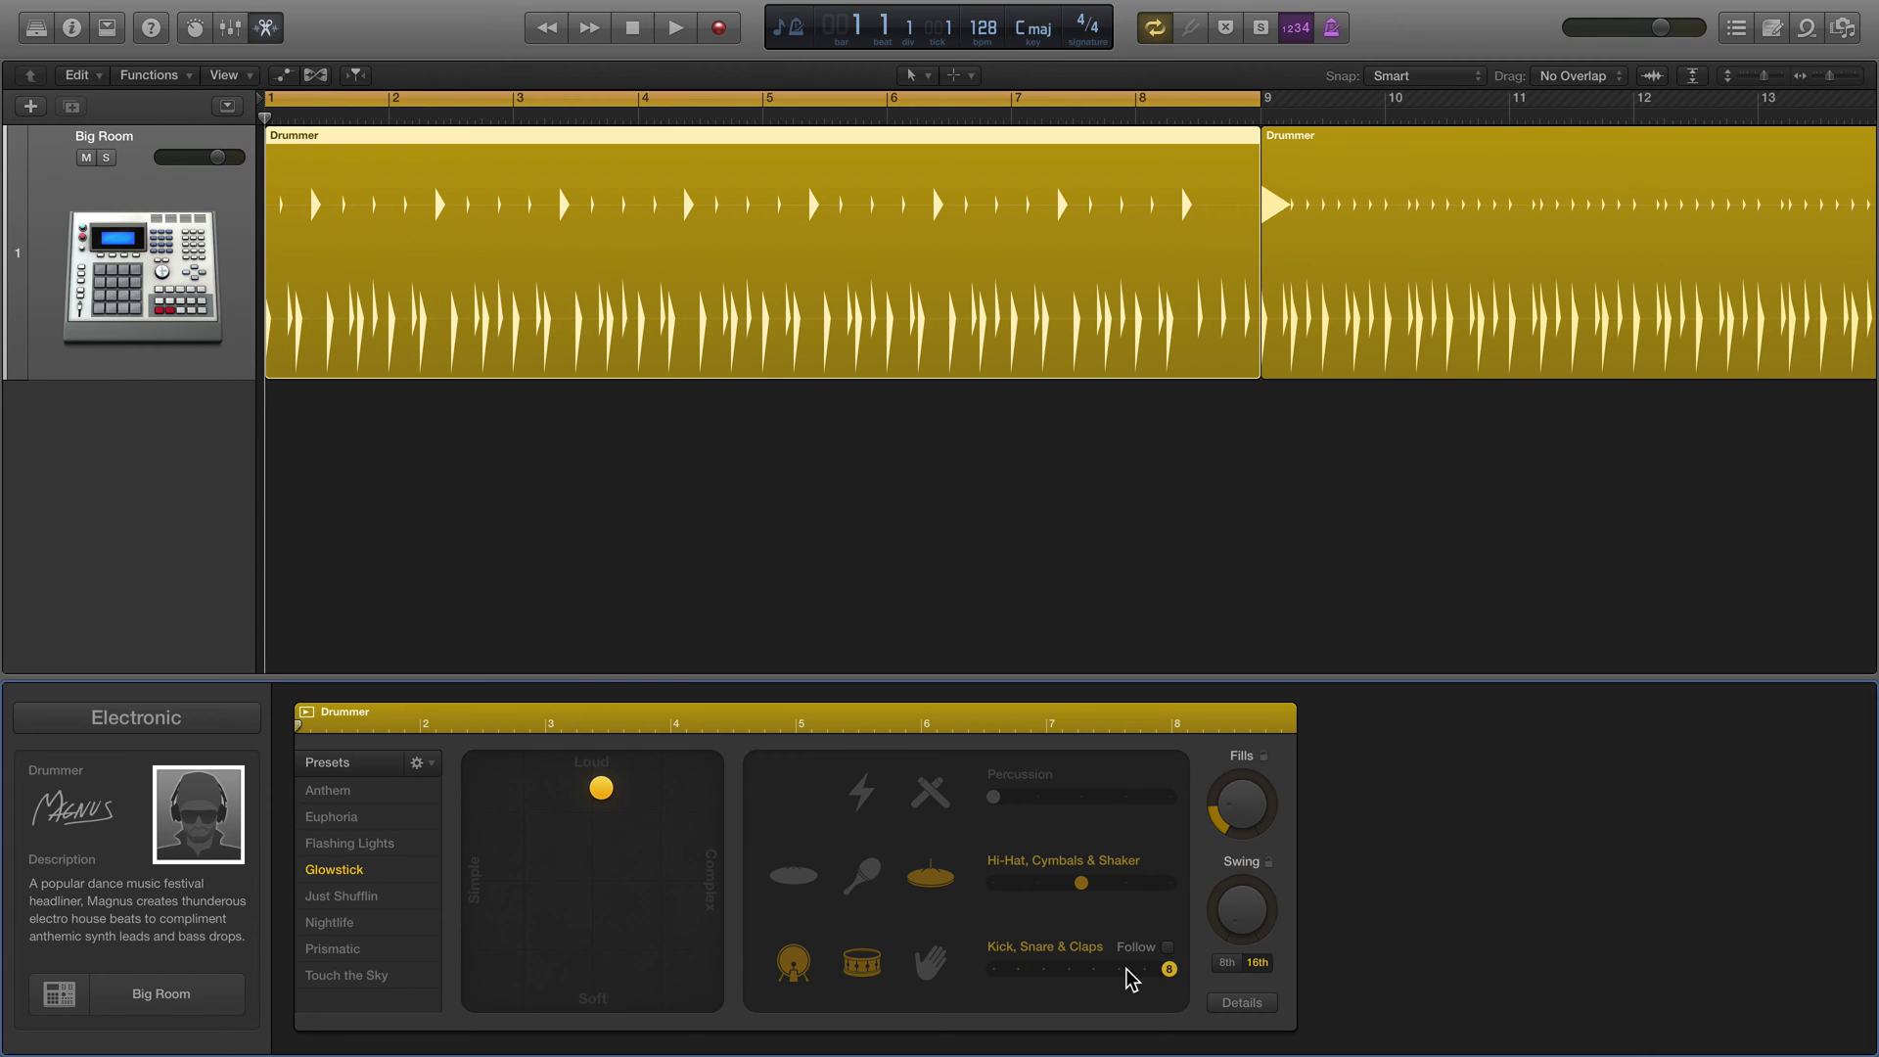
left_click_drag(995, 969, 1042, 972)
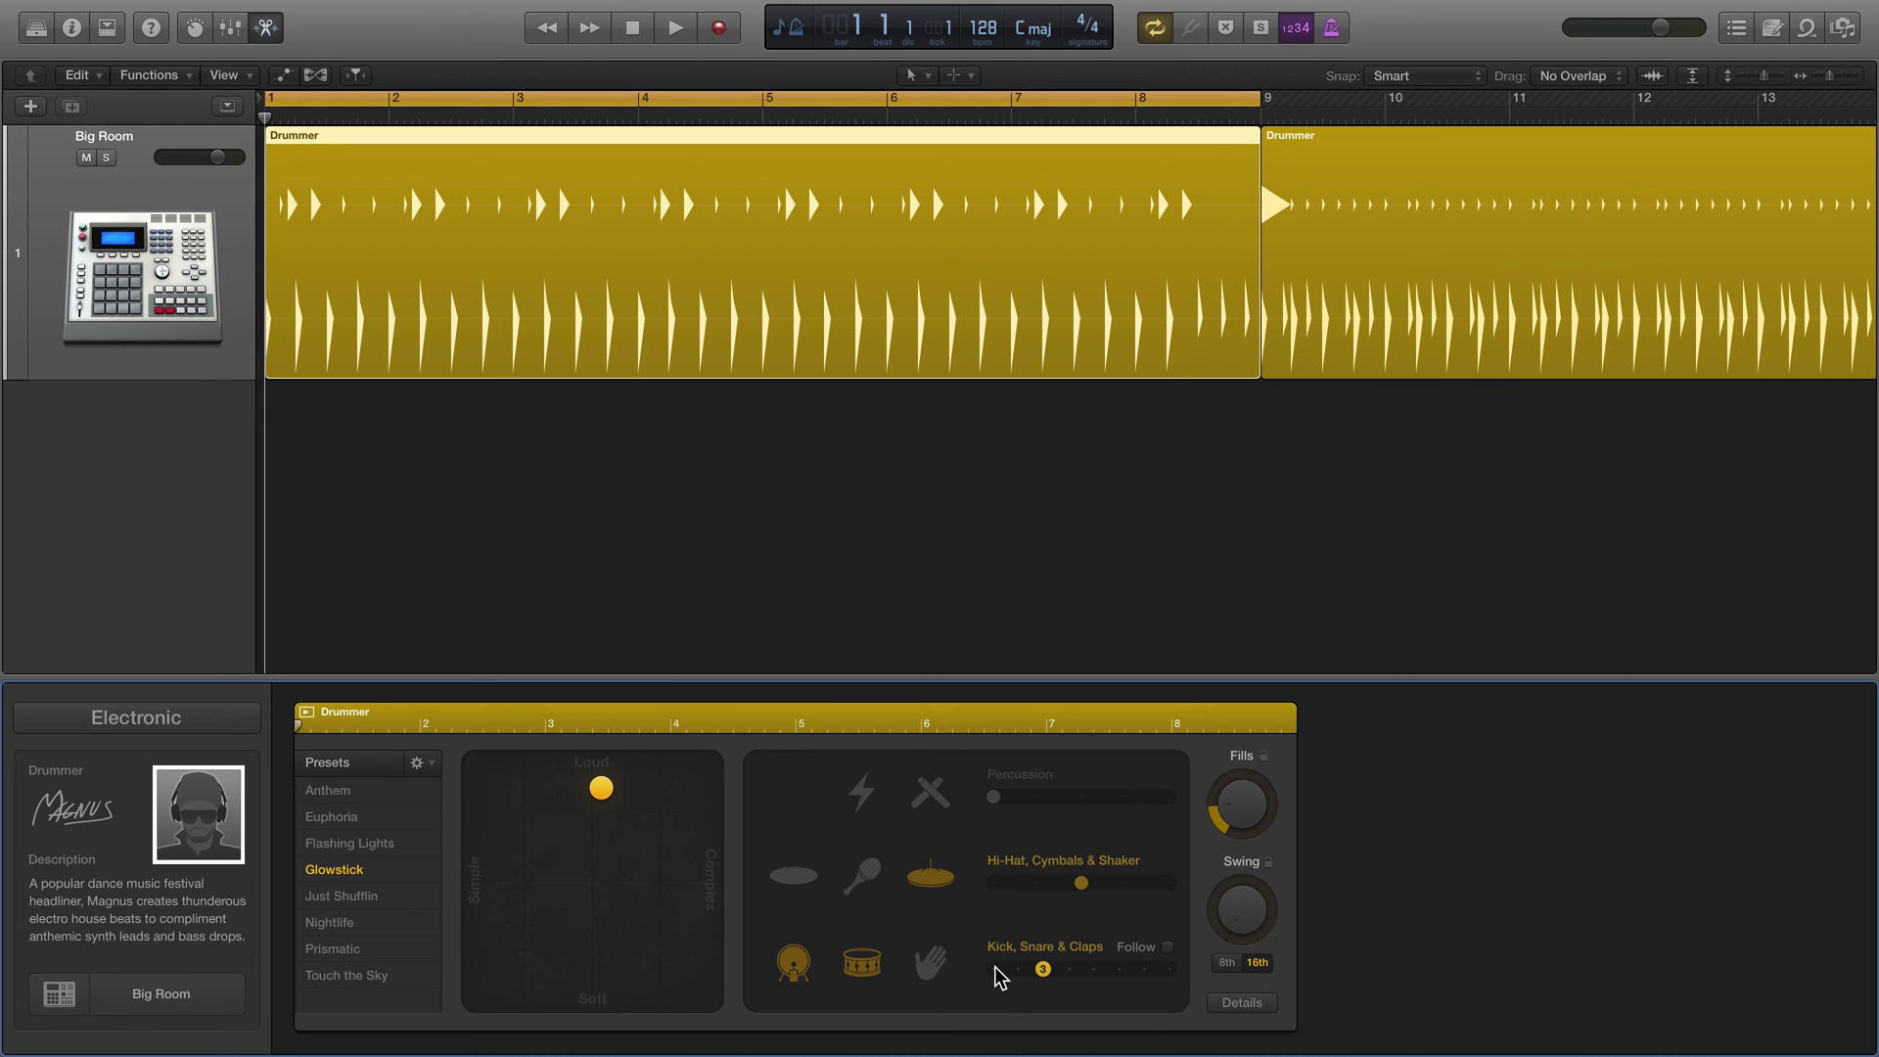
left_click(995, 968)
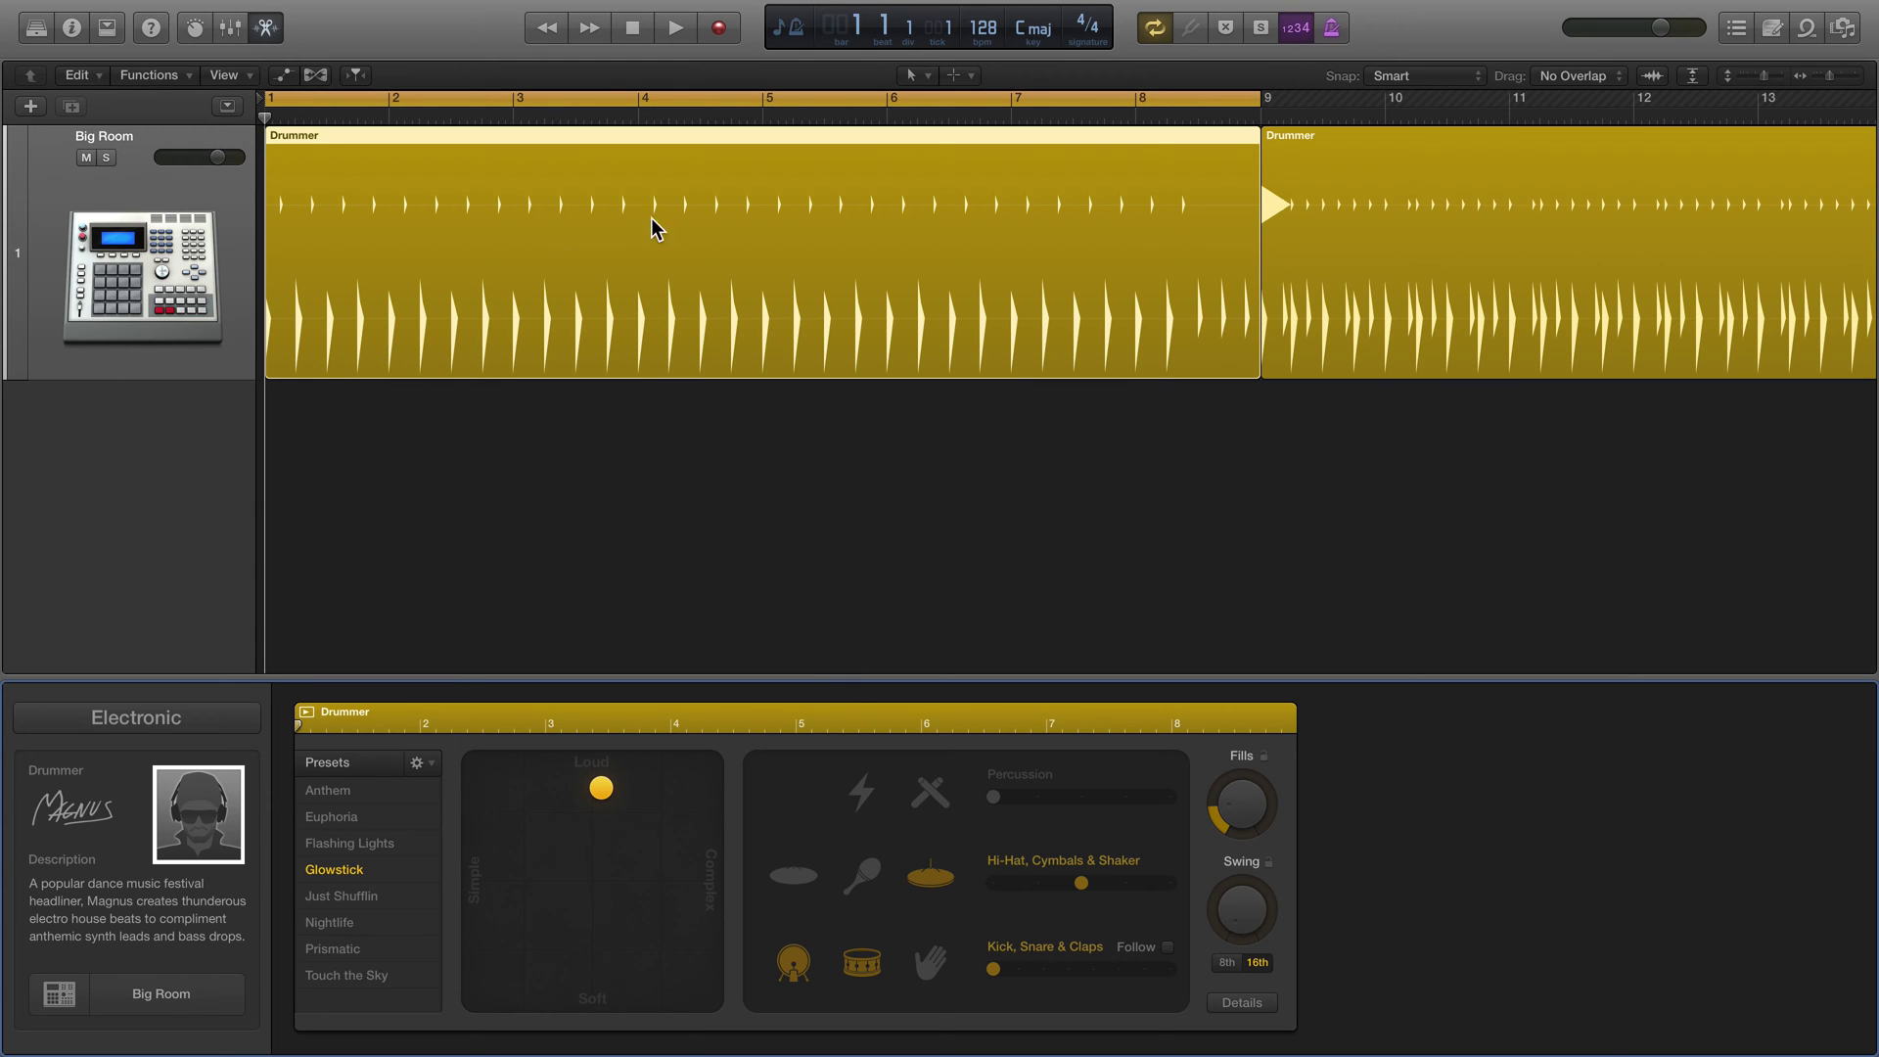
left_click(1017, 969)
Step: Mute the hi-hats, start playback and drop Kick, Snare & Claps to its minimum
left_click(928, 876)
key("space")
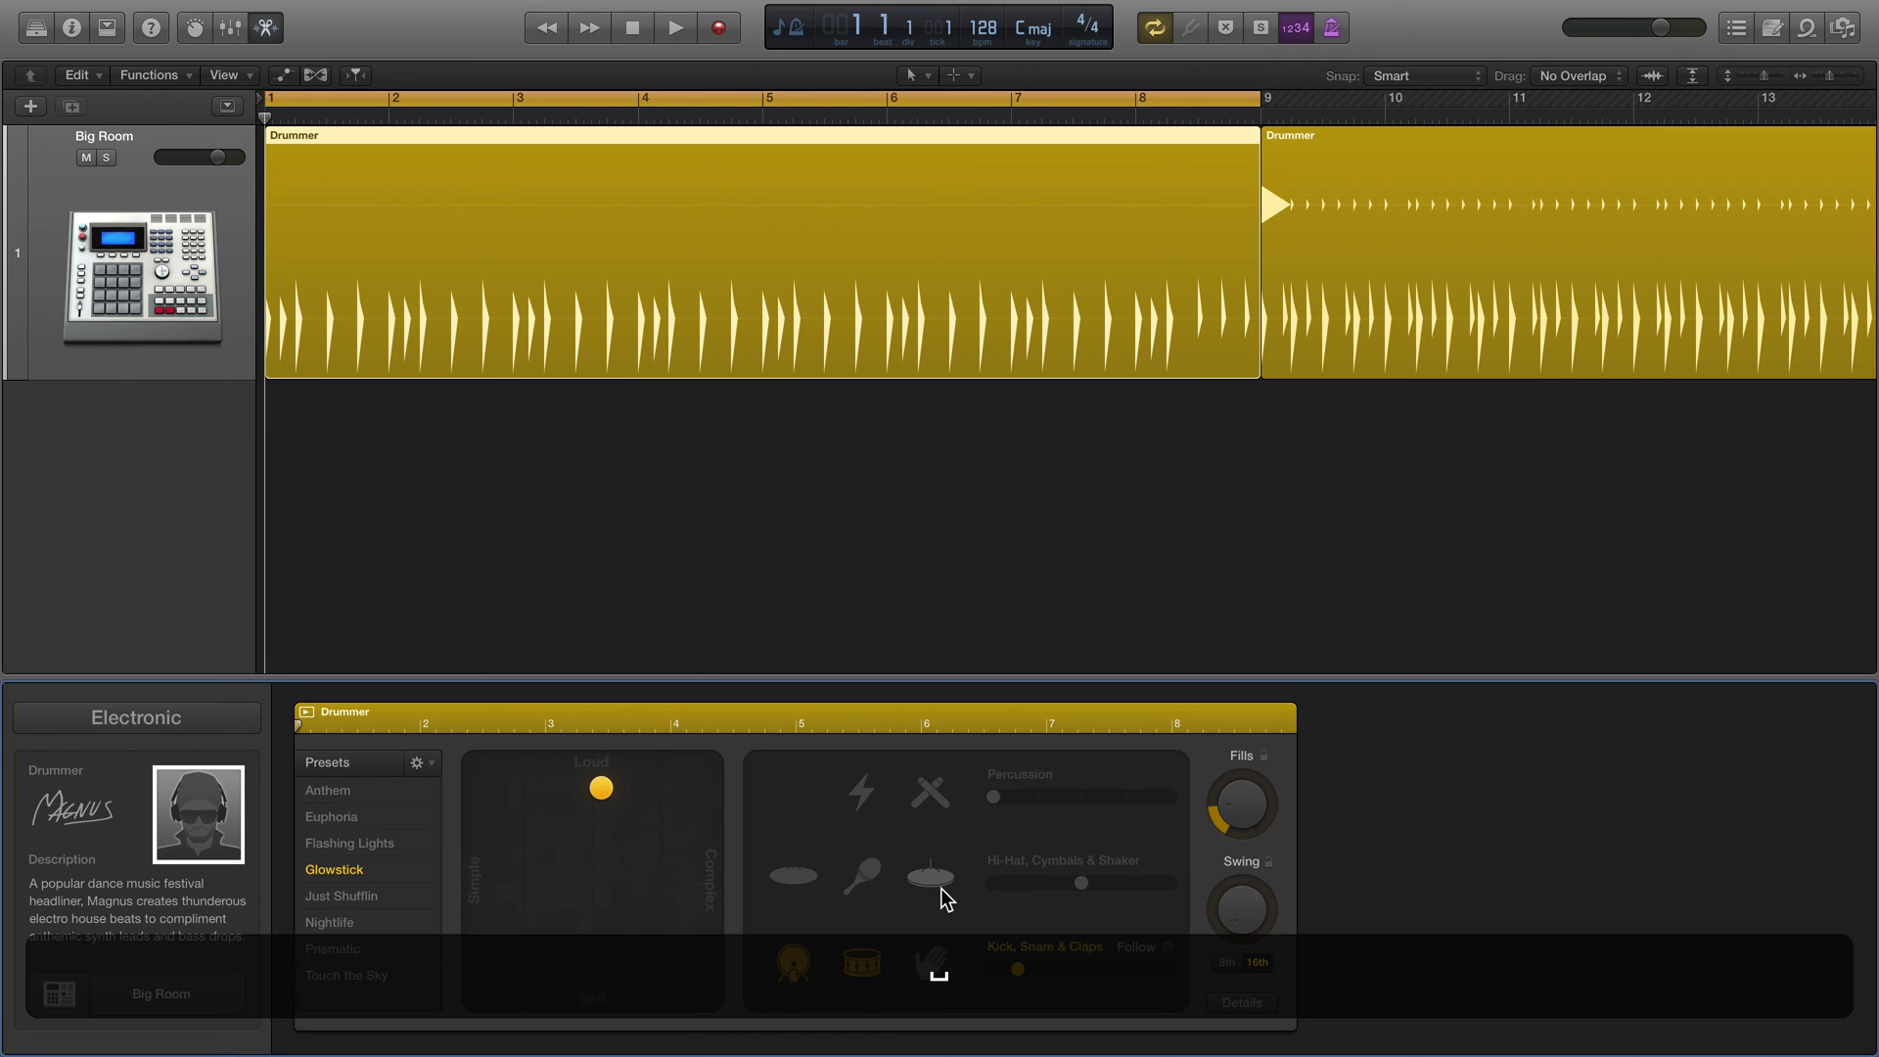
left_click_drag(1017, 970, 992, 970)
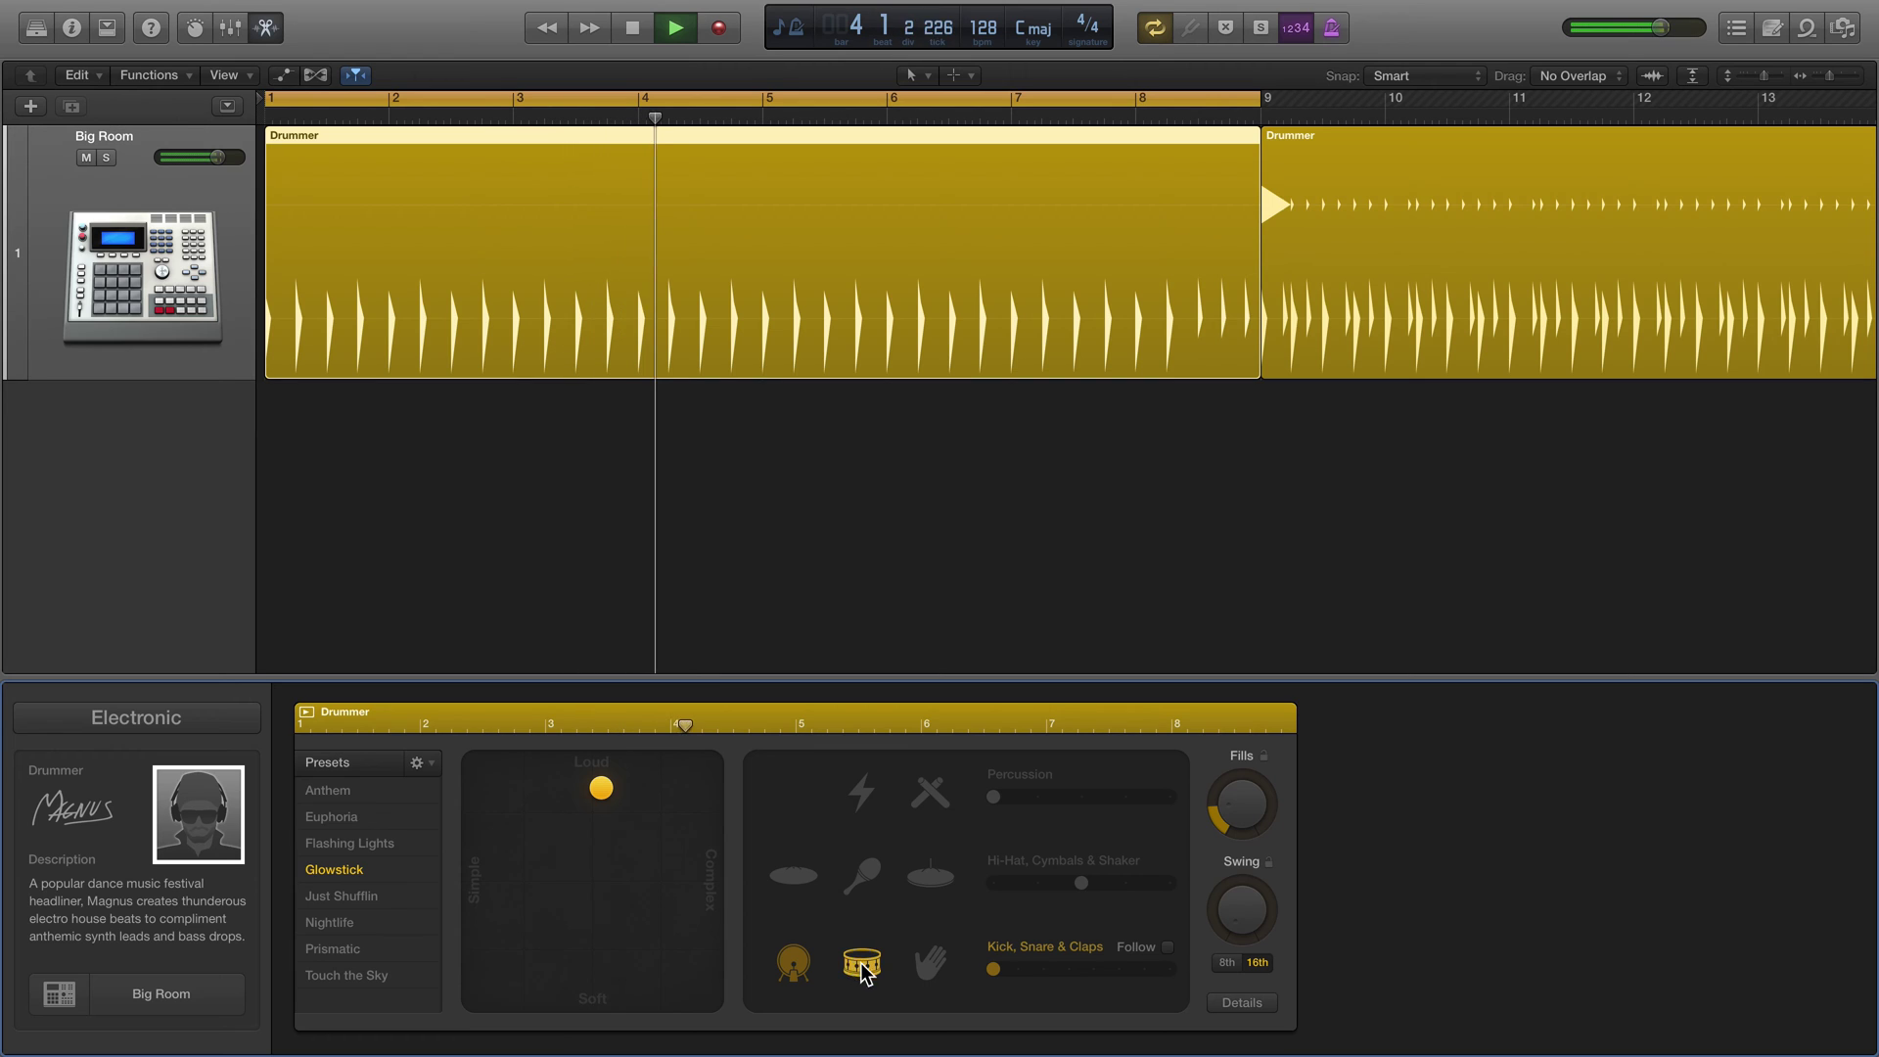
Step: Raise Kick, Snare & Claps one step at a time up to 6
left_click(1018, 969)
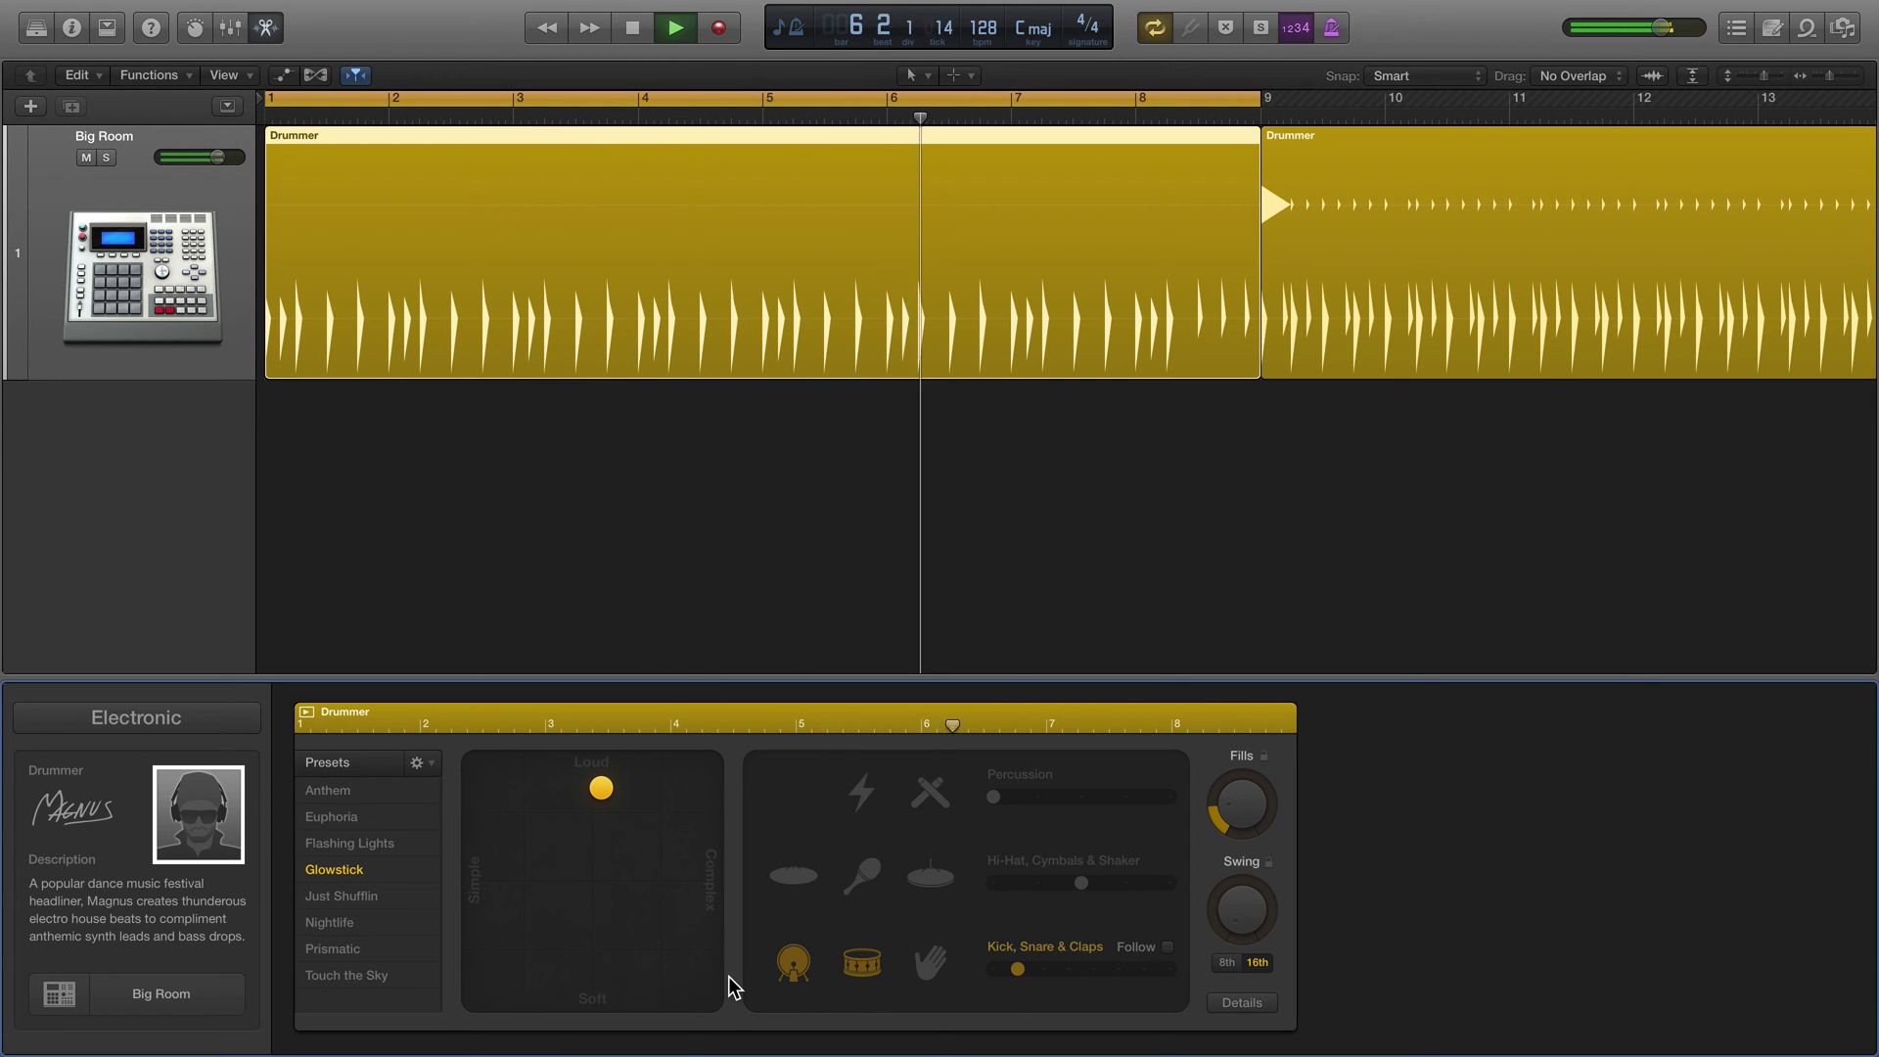
left_click(1042, 969)
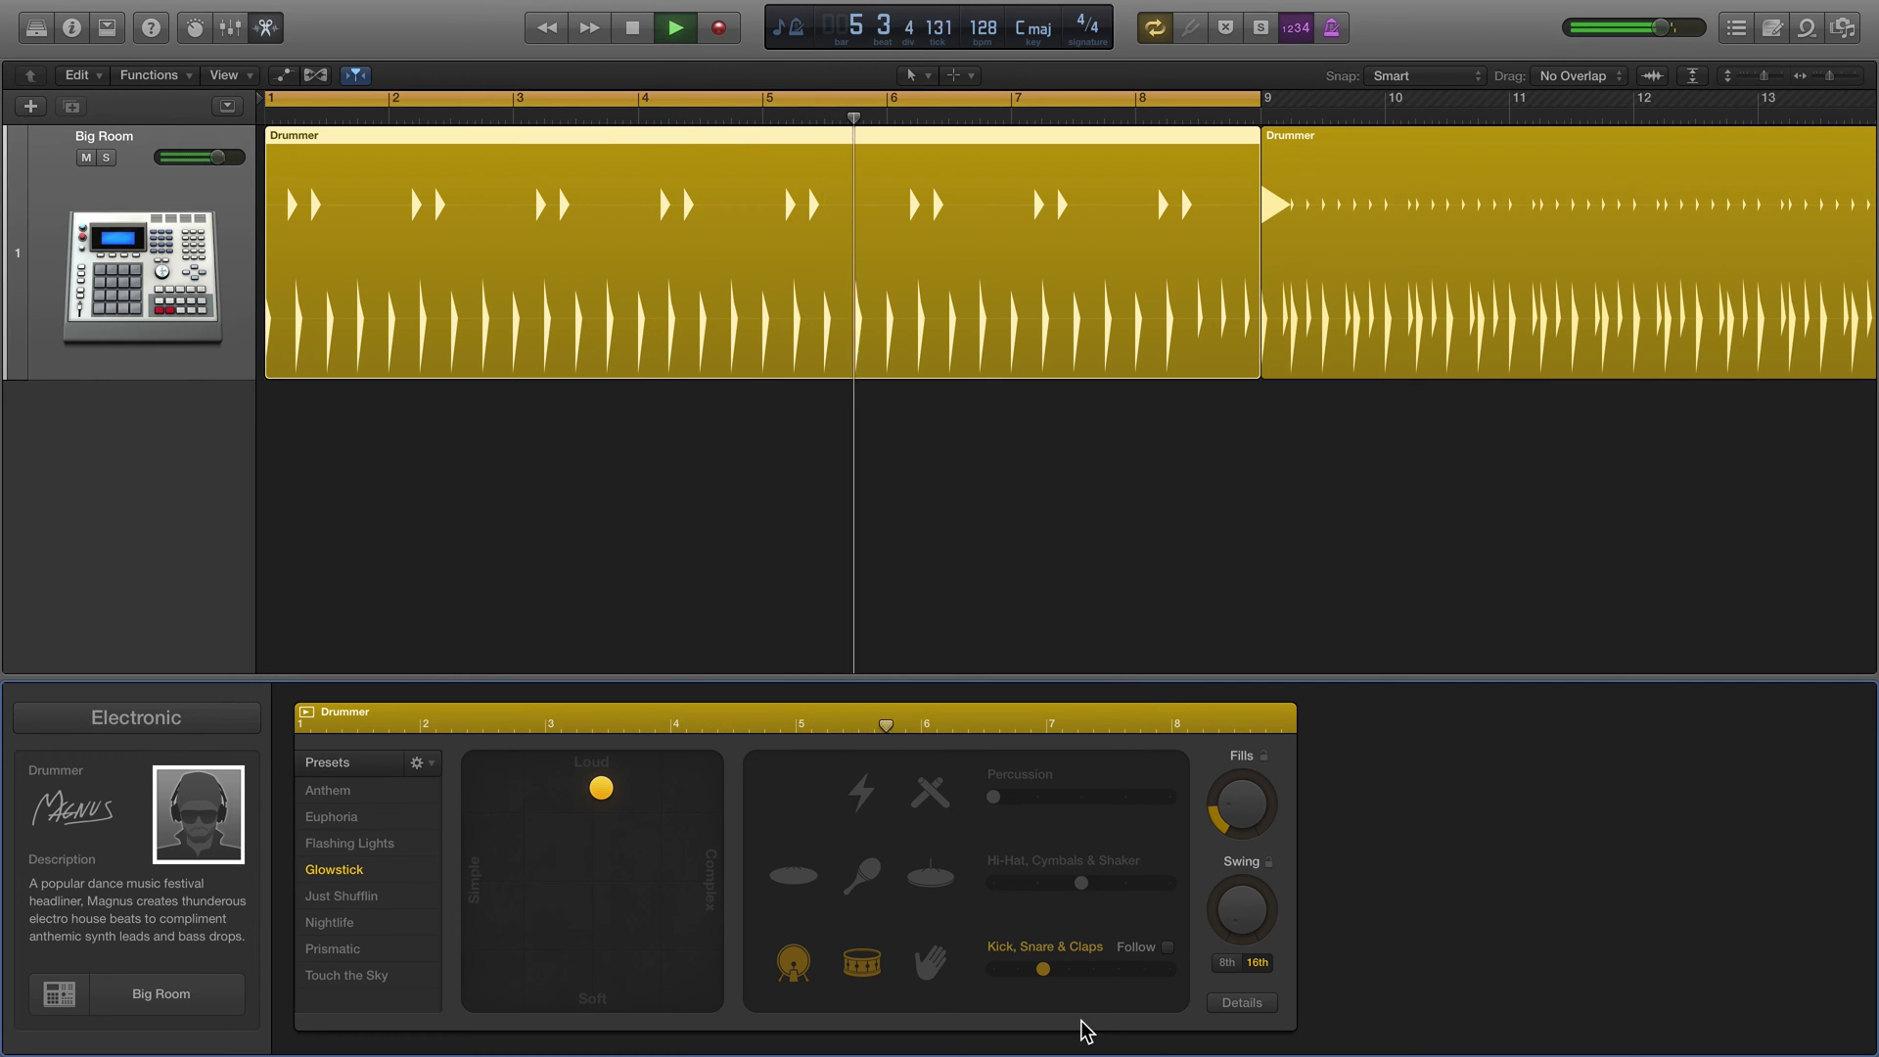
left_click(1070, 968)
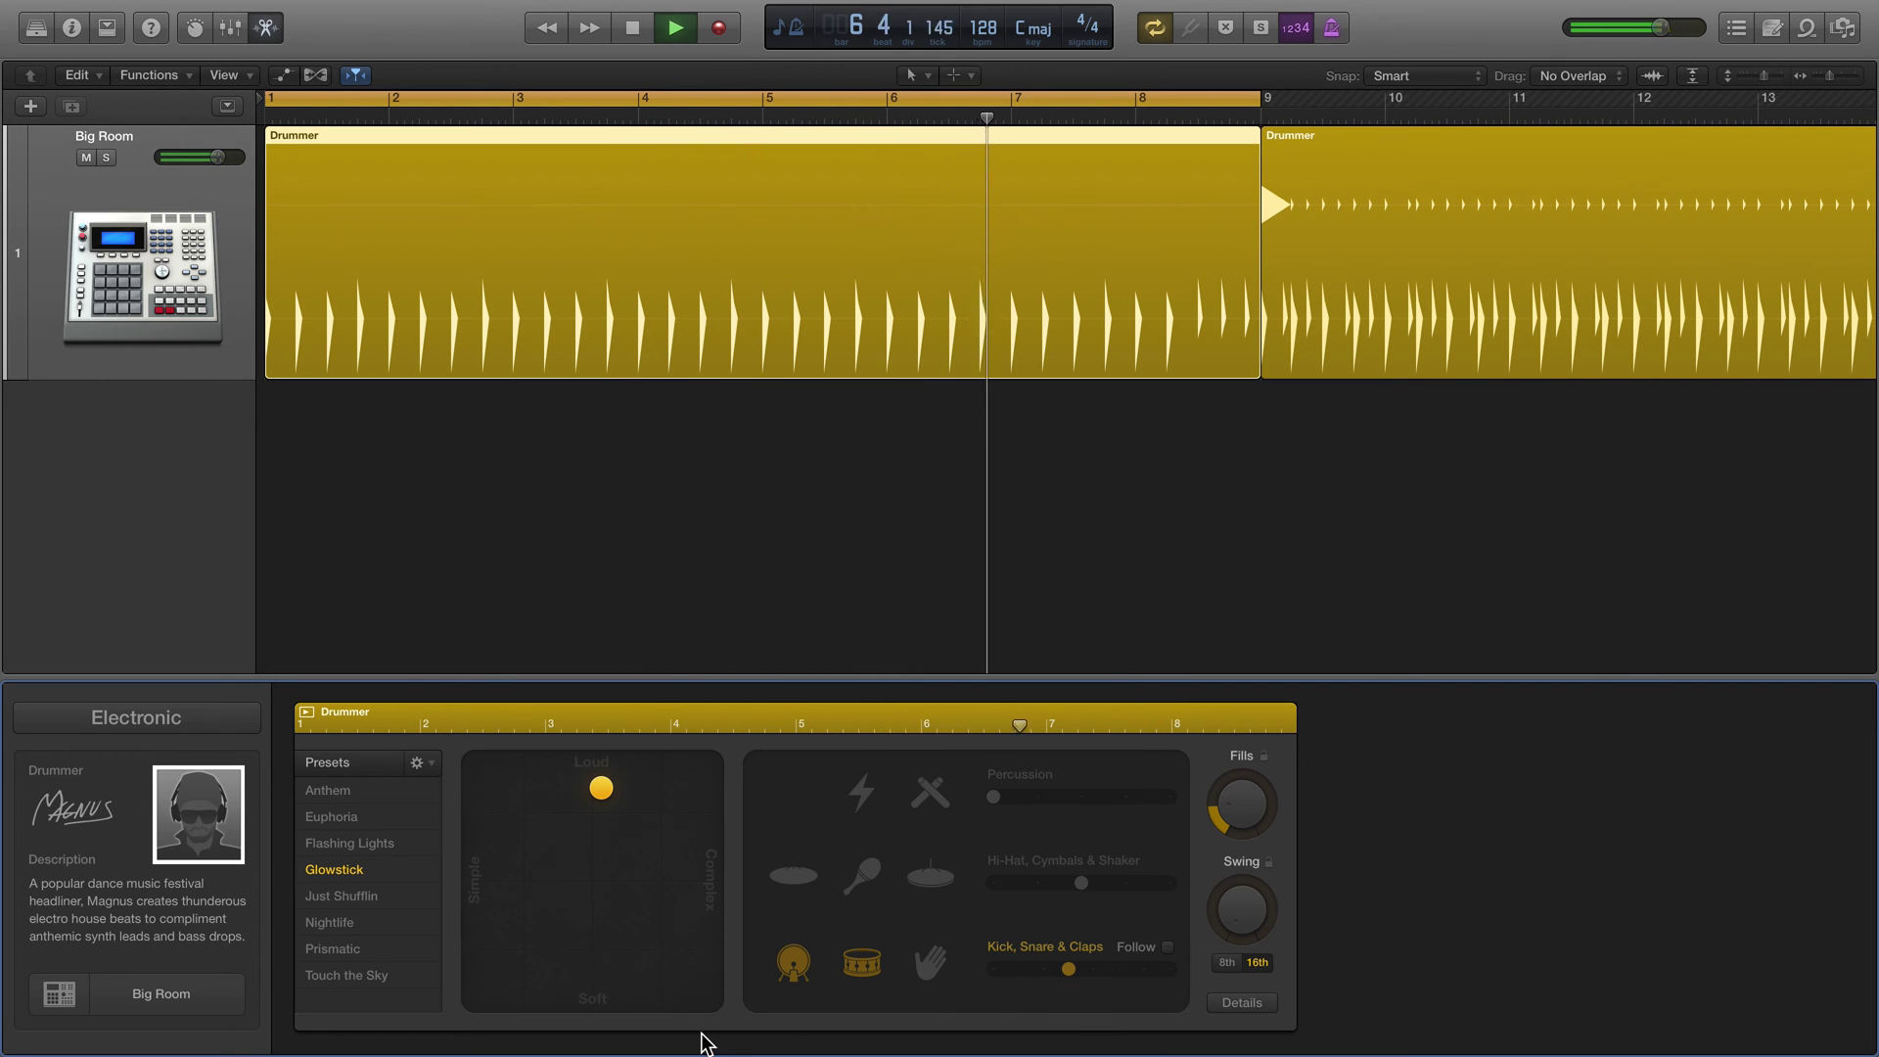
left_click(1093, 969)
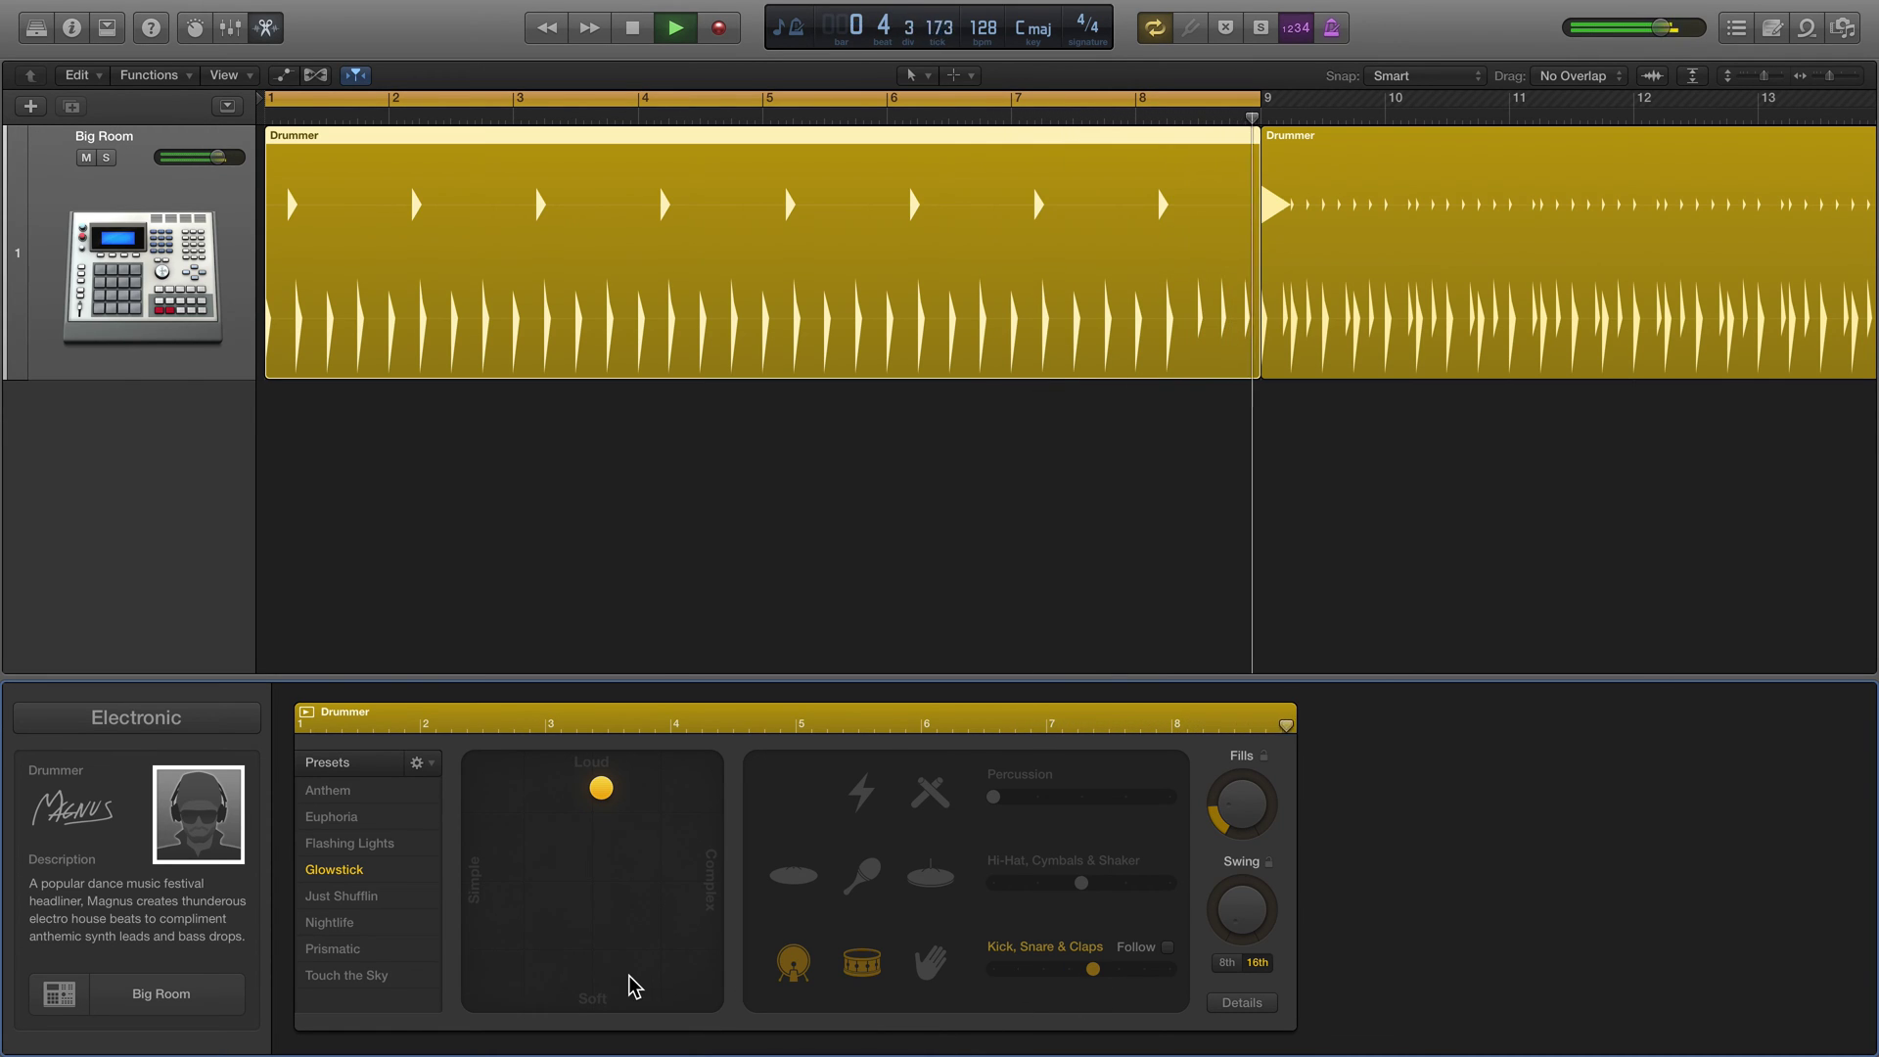
left_click(1118, 969)
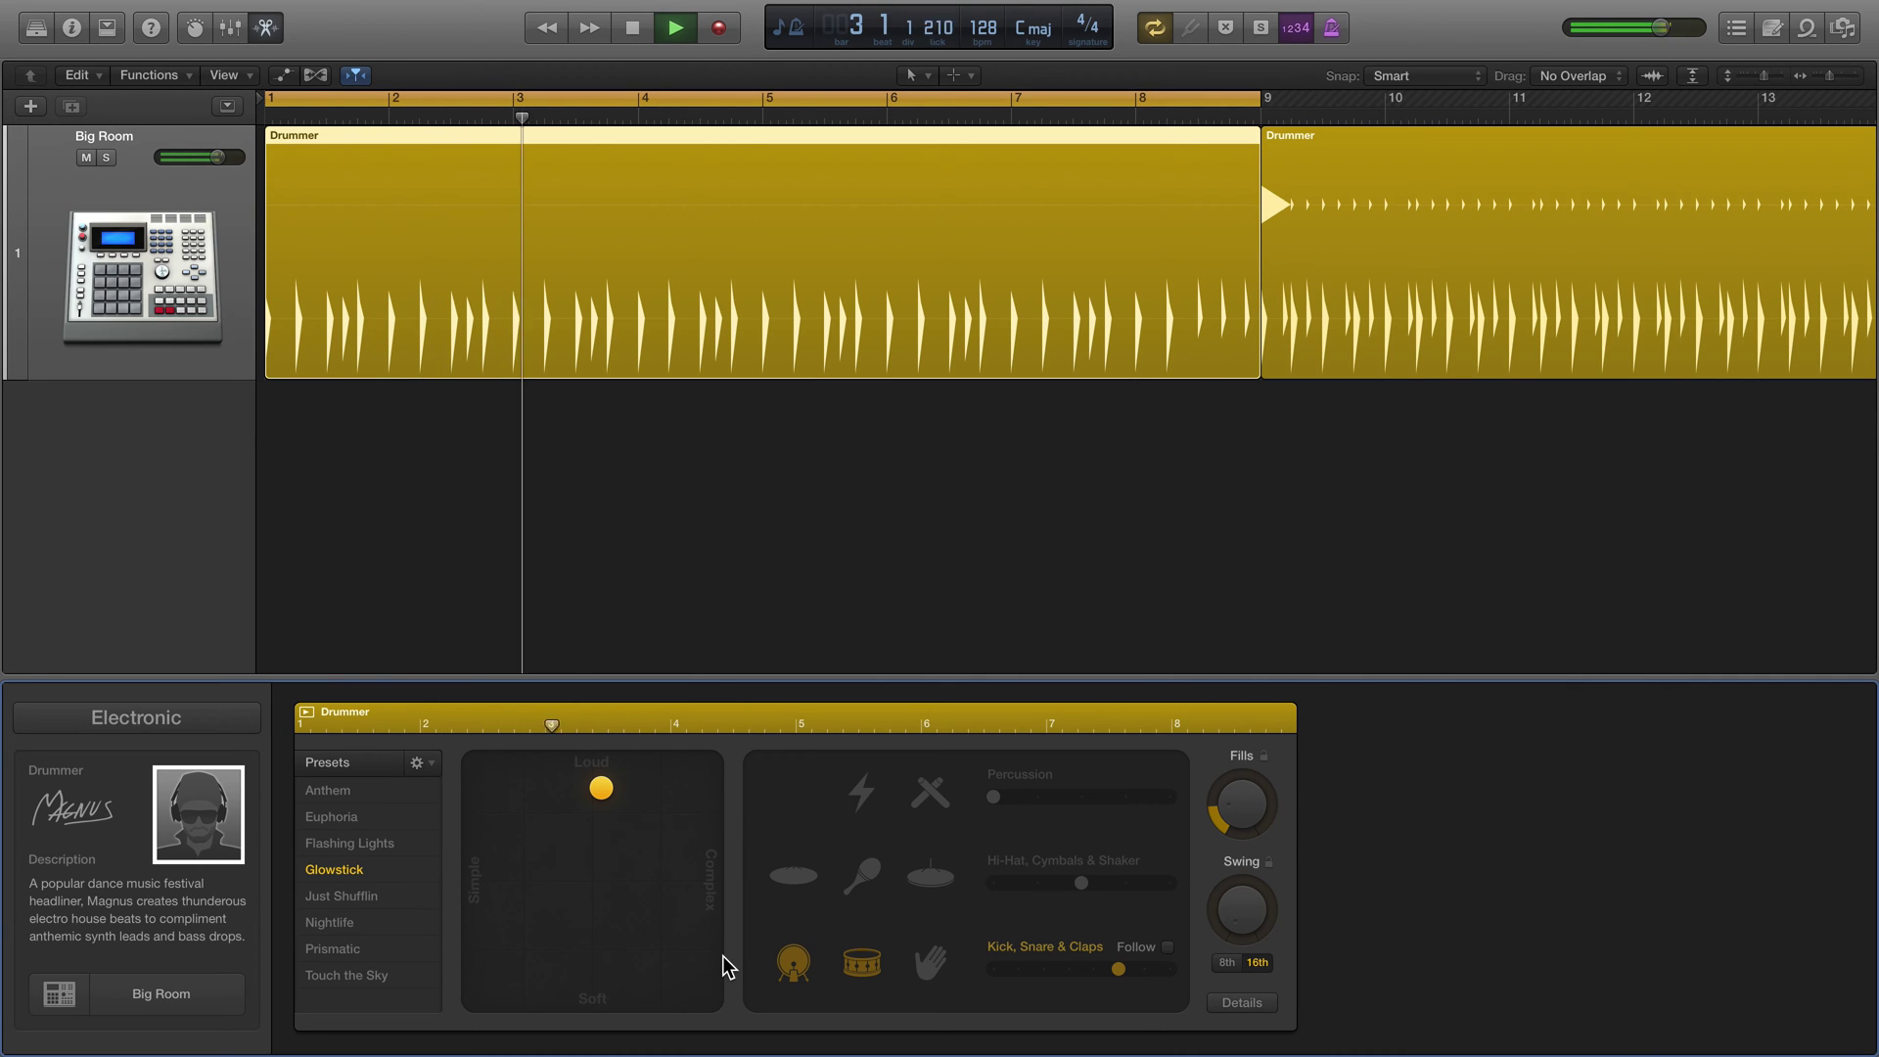
Step: Push Kick, Snare & Claps to maximum, mute the snare, replay, then drop it to minimum
left_click(1143, 969)
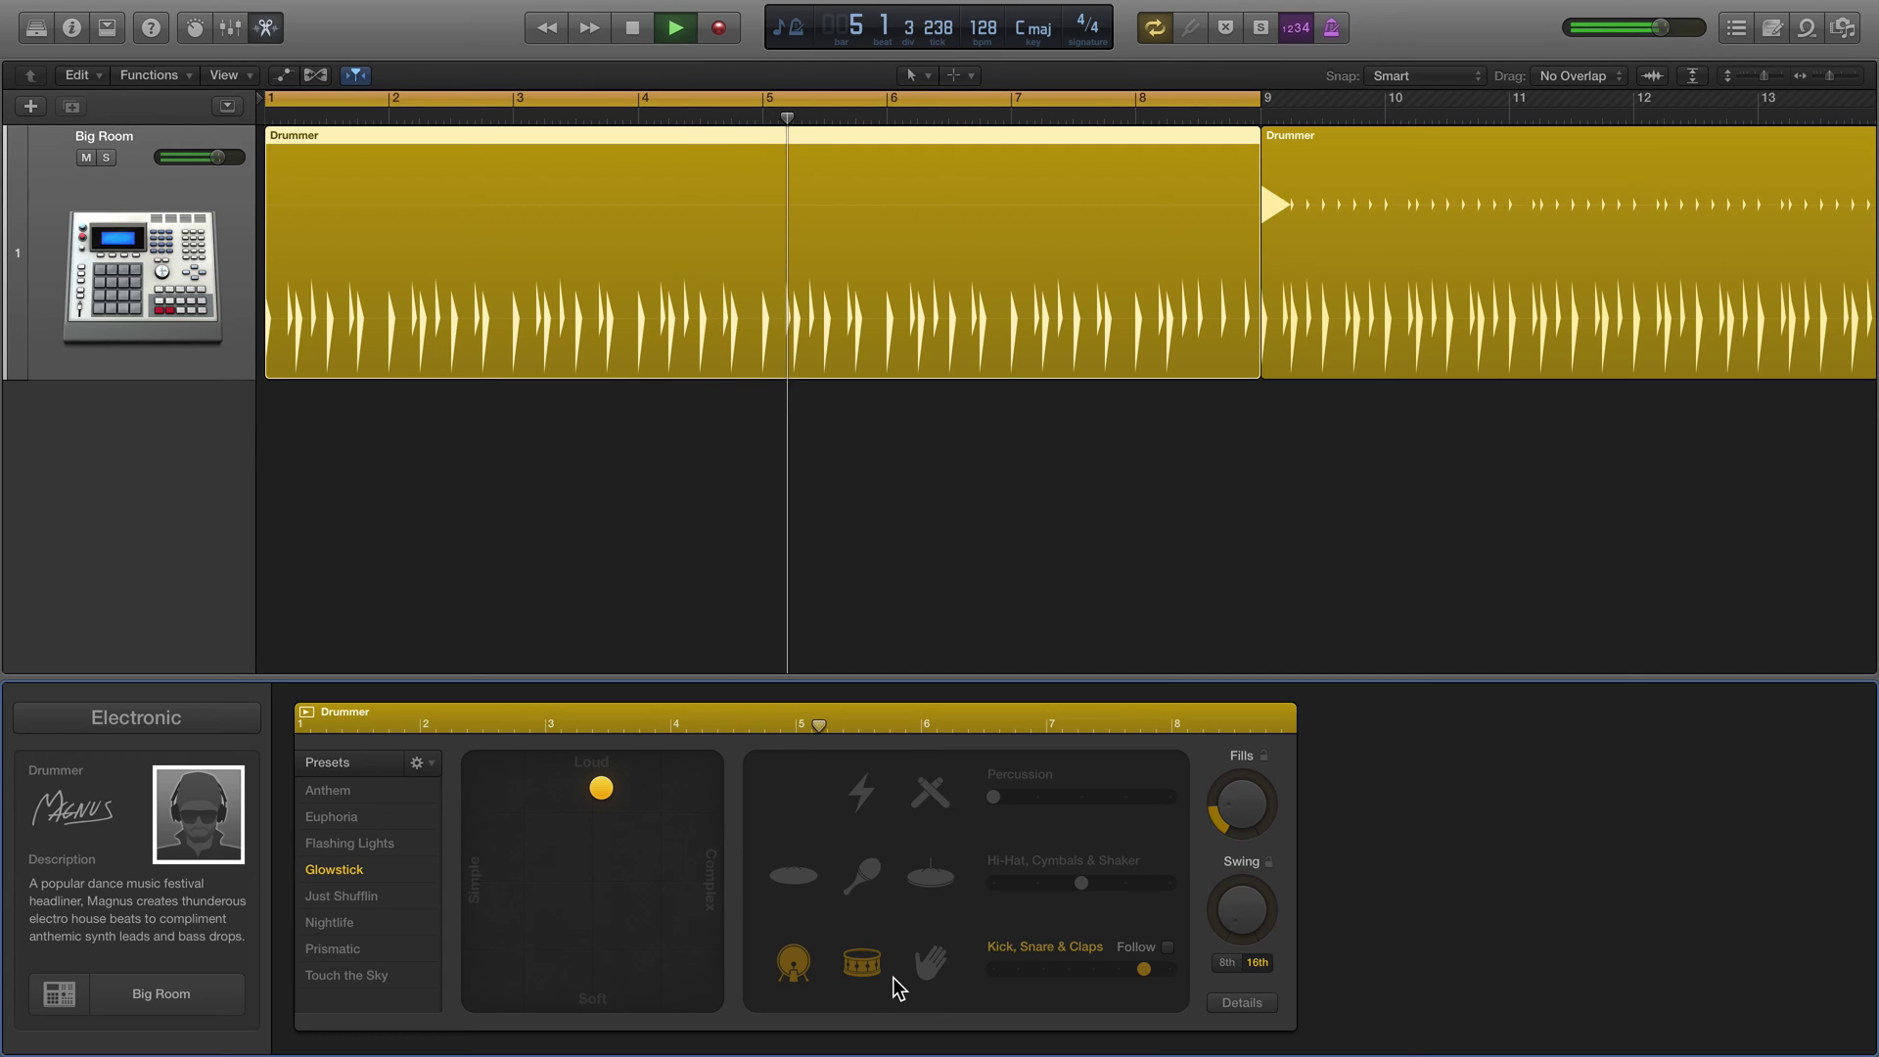
left_click(1169, 971)
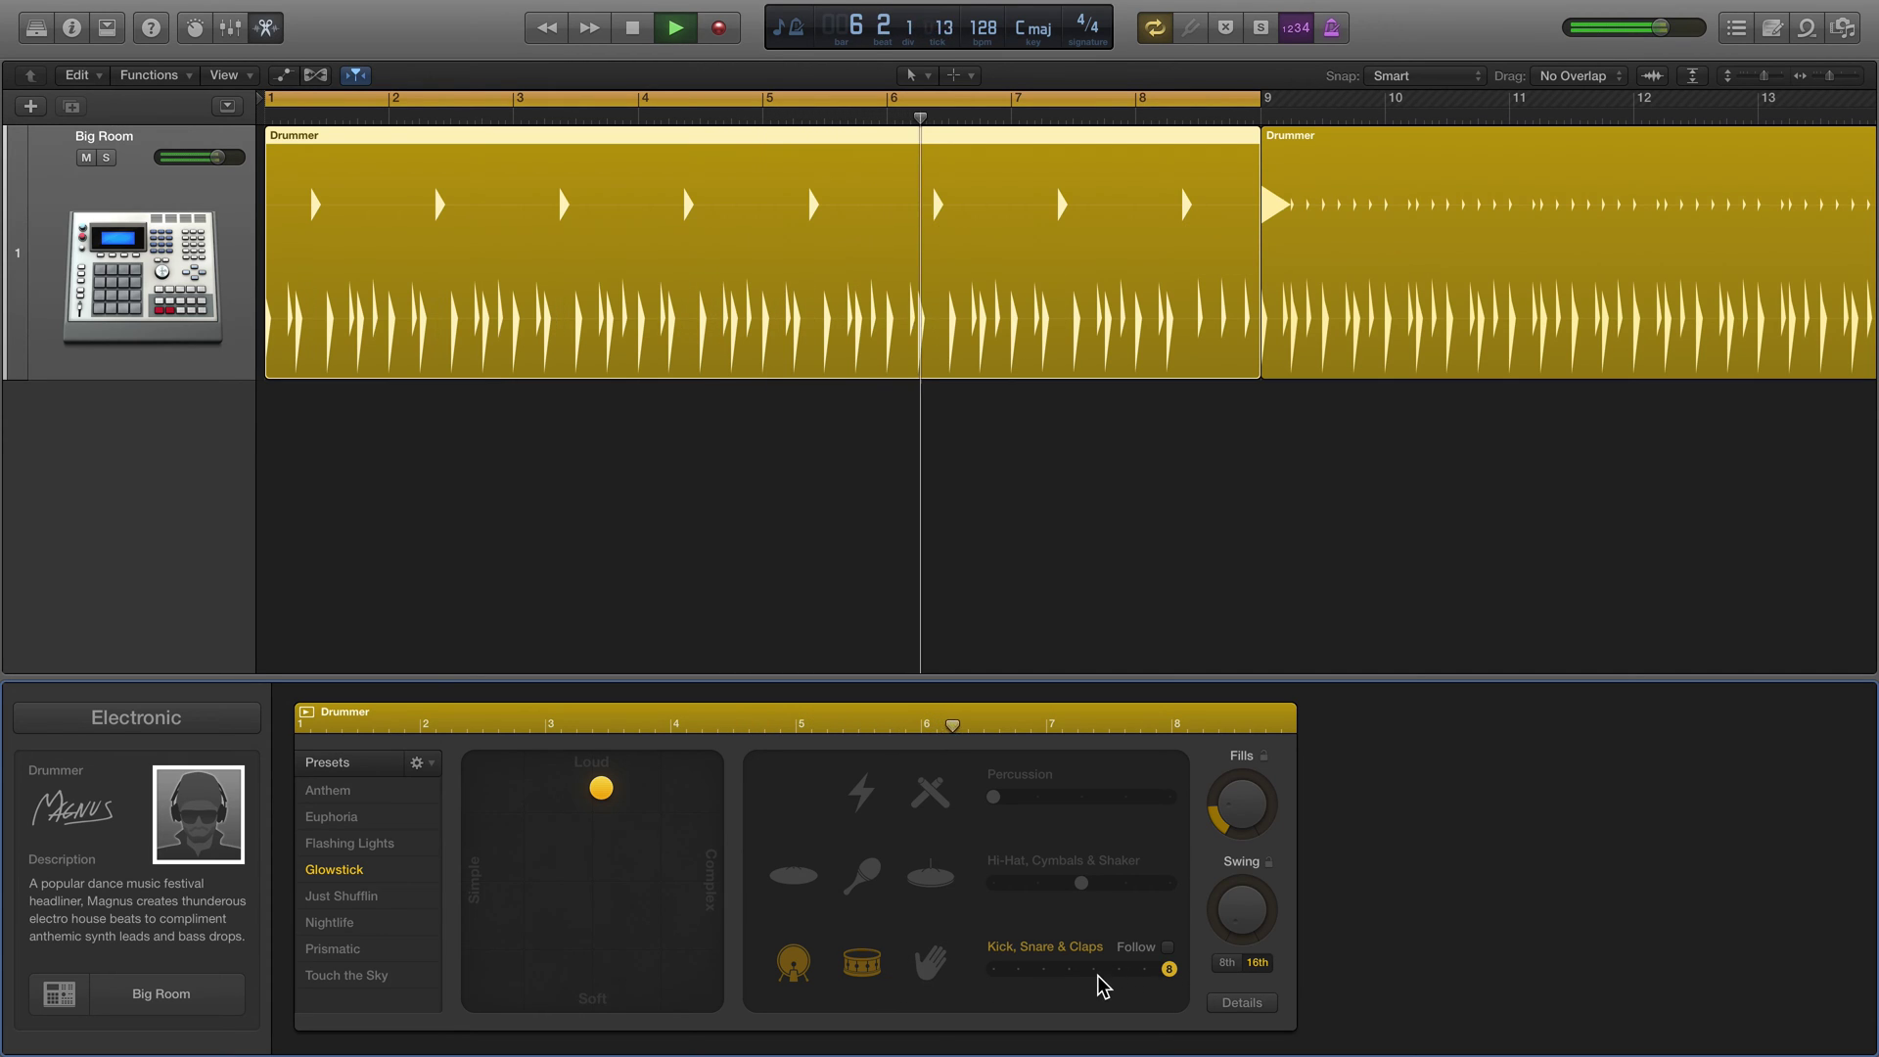
key("space")
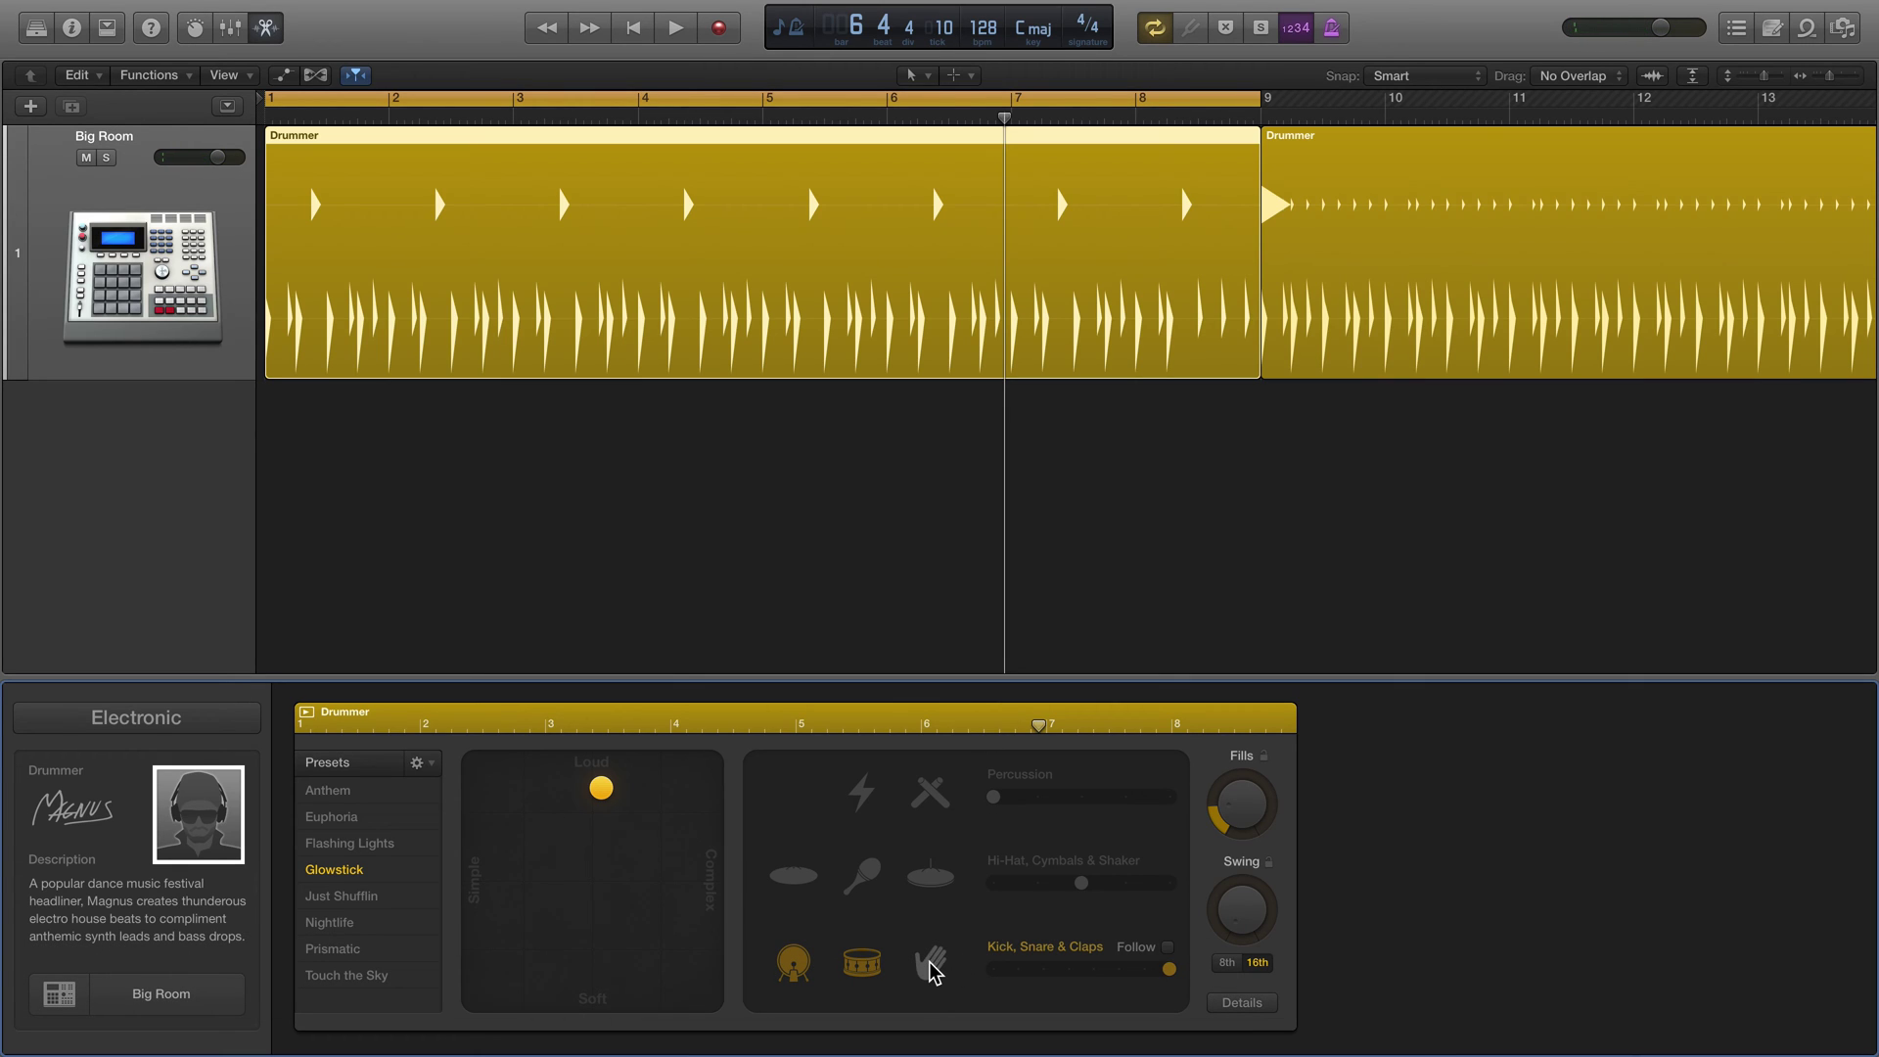
left_click(876, 966)
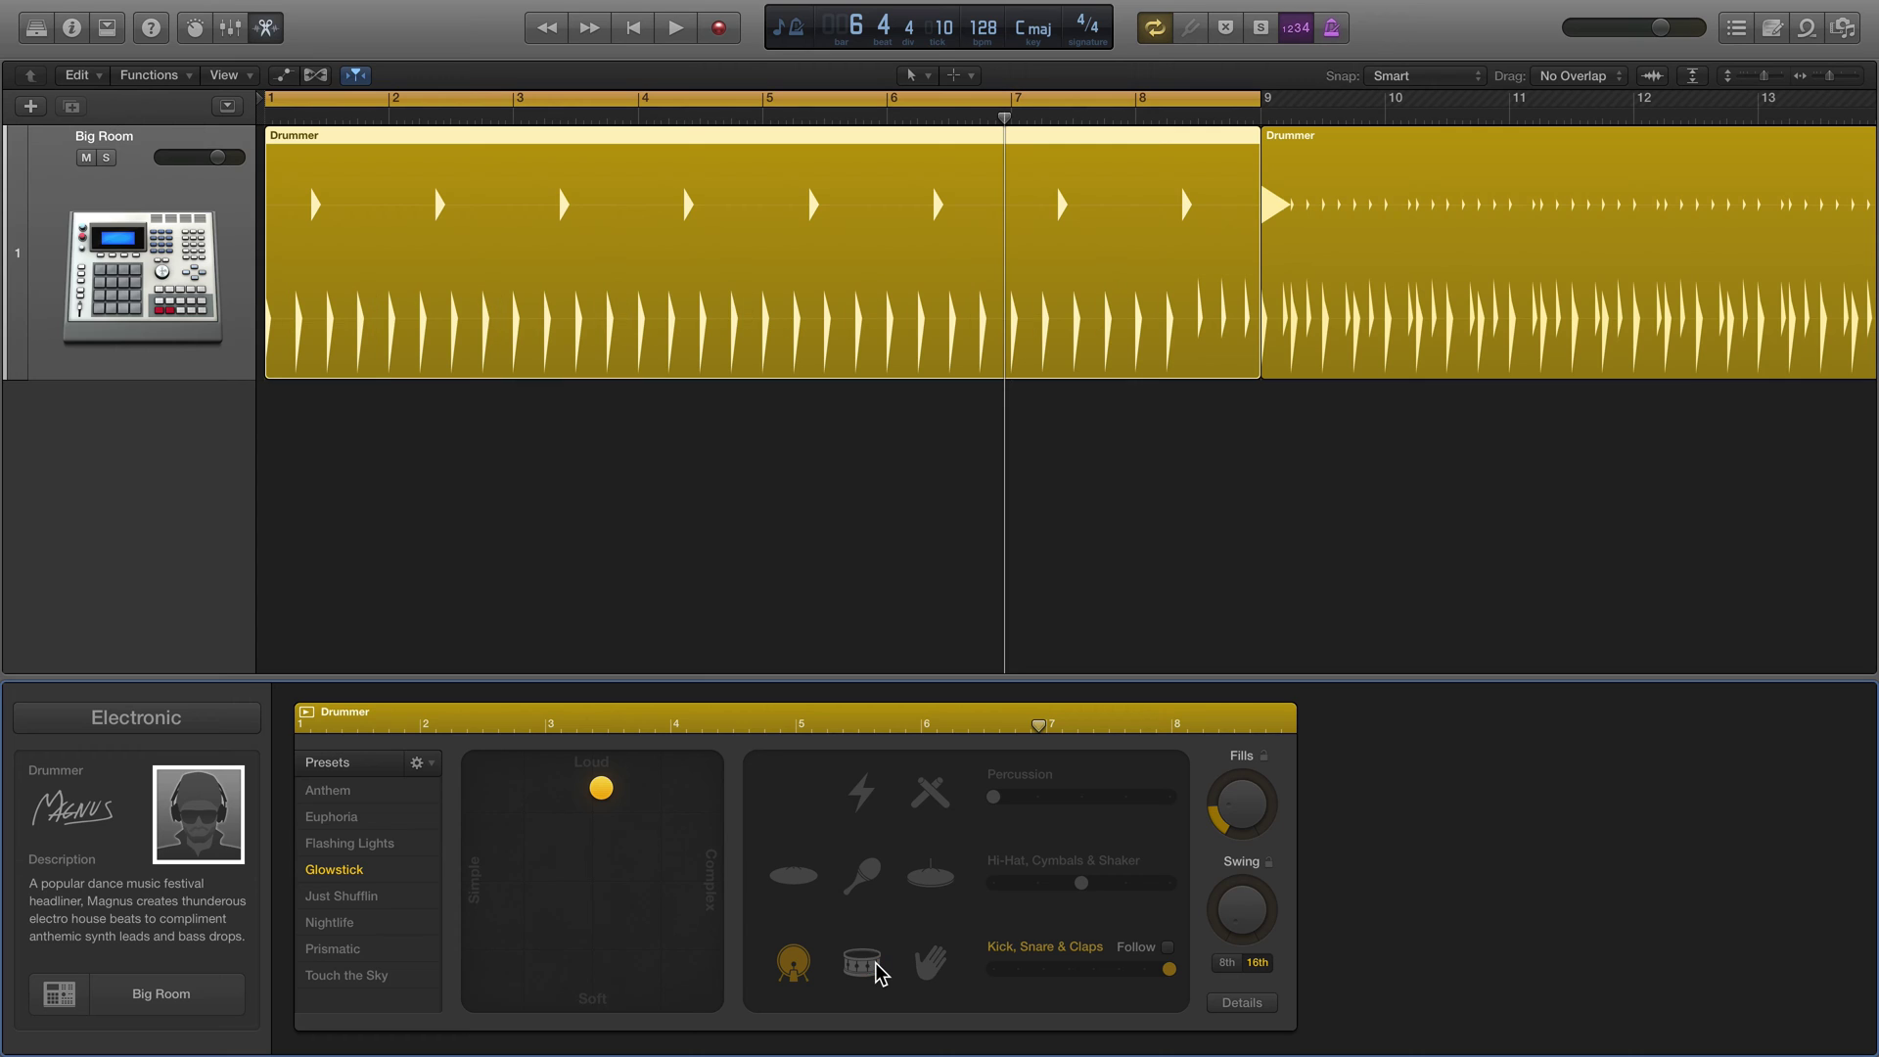
key("space")
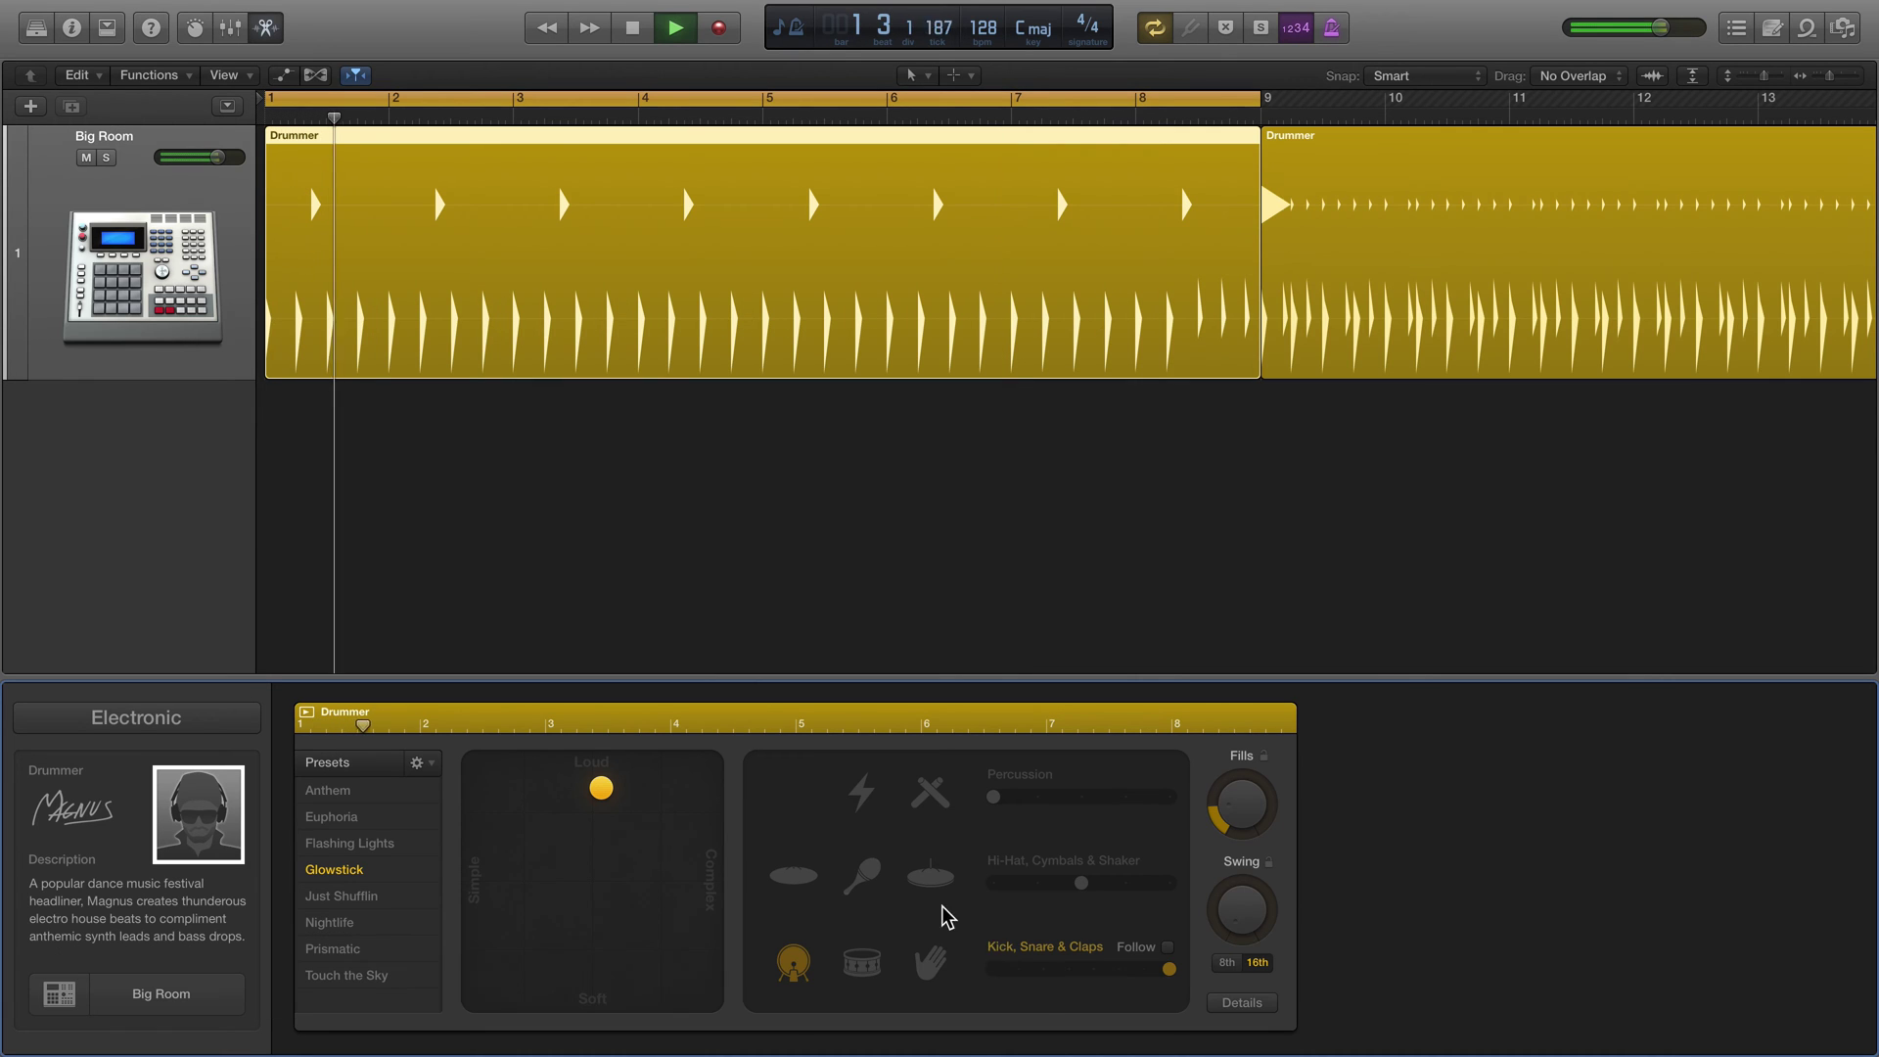
left_click(994, 970)
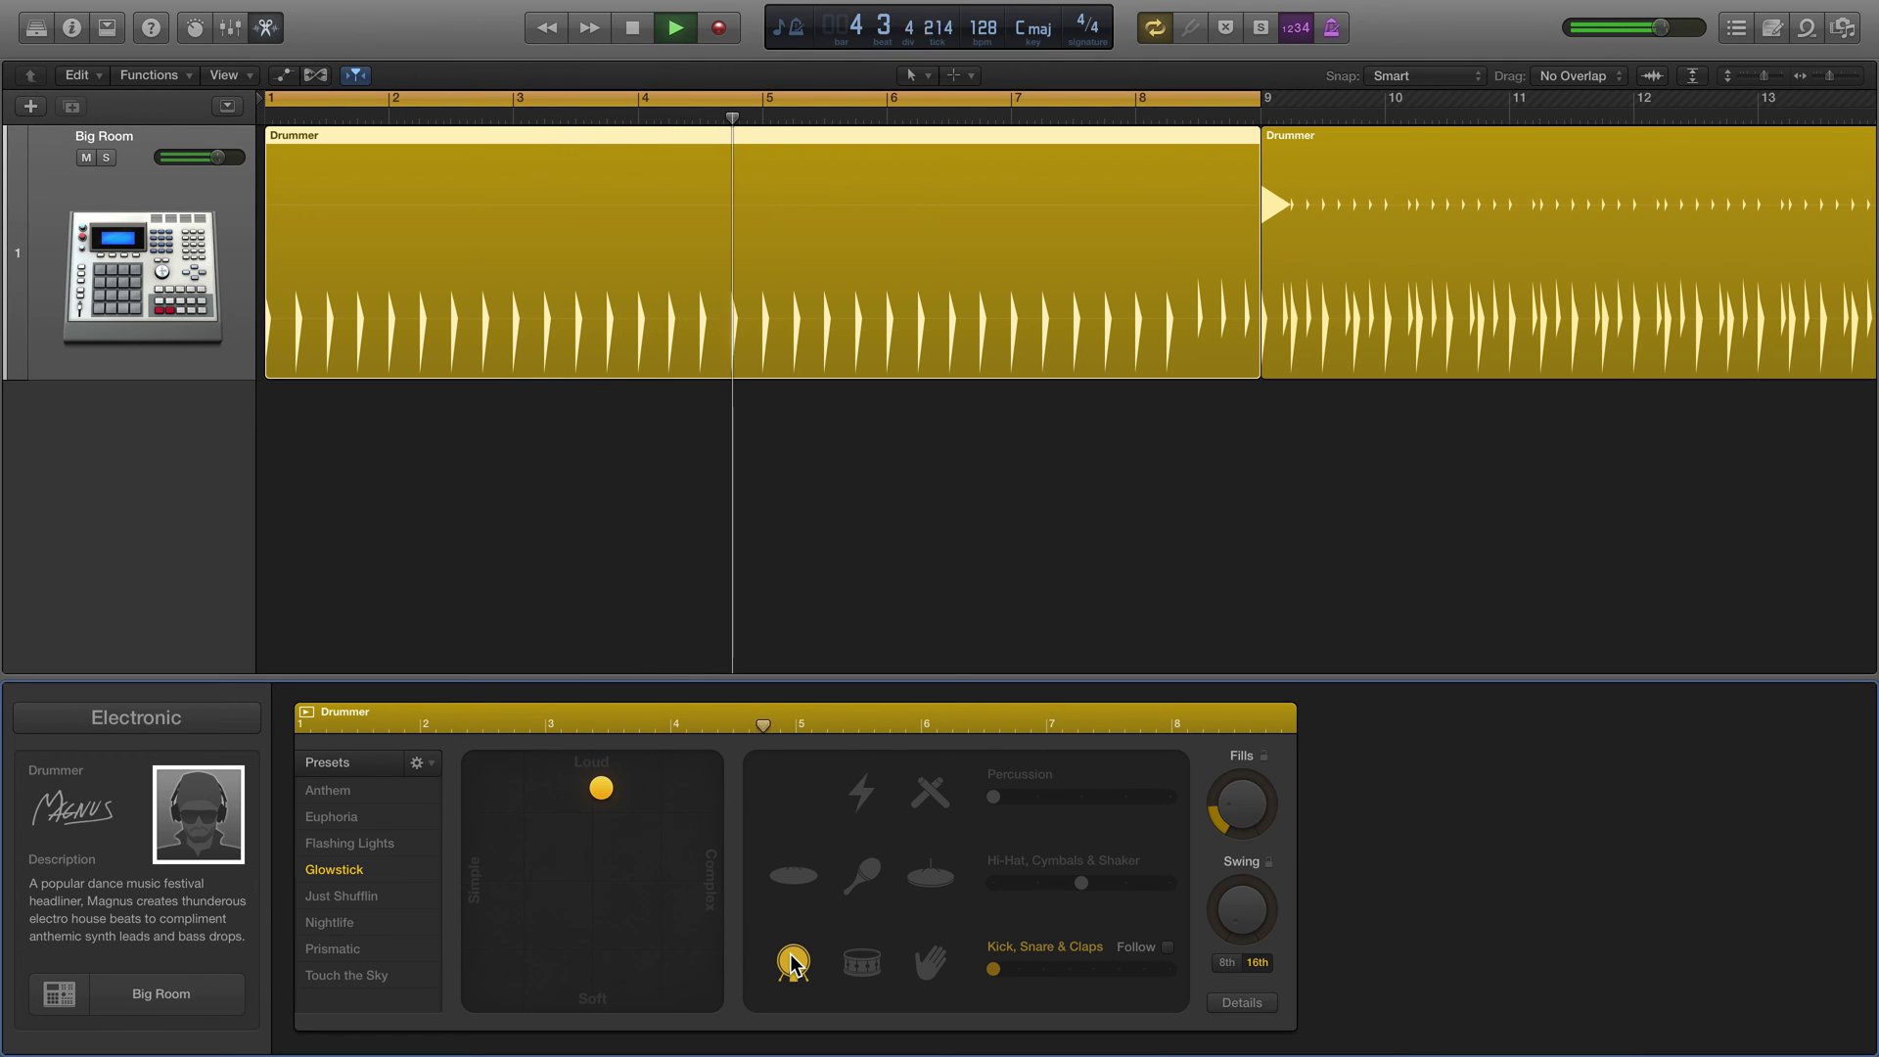
Step: Re-enable the hi-hats, turn Hi-Hat, Cymbals & Shaker fully up, and replay from bar 1
key("space")
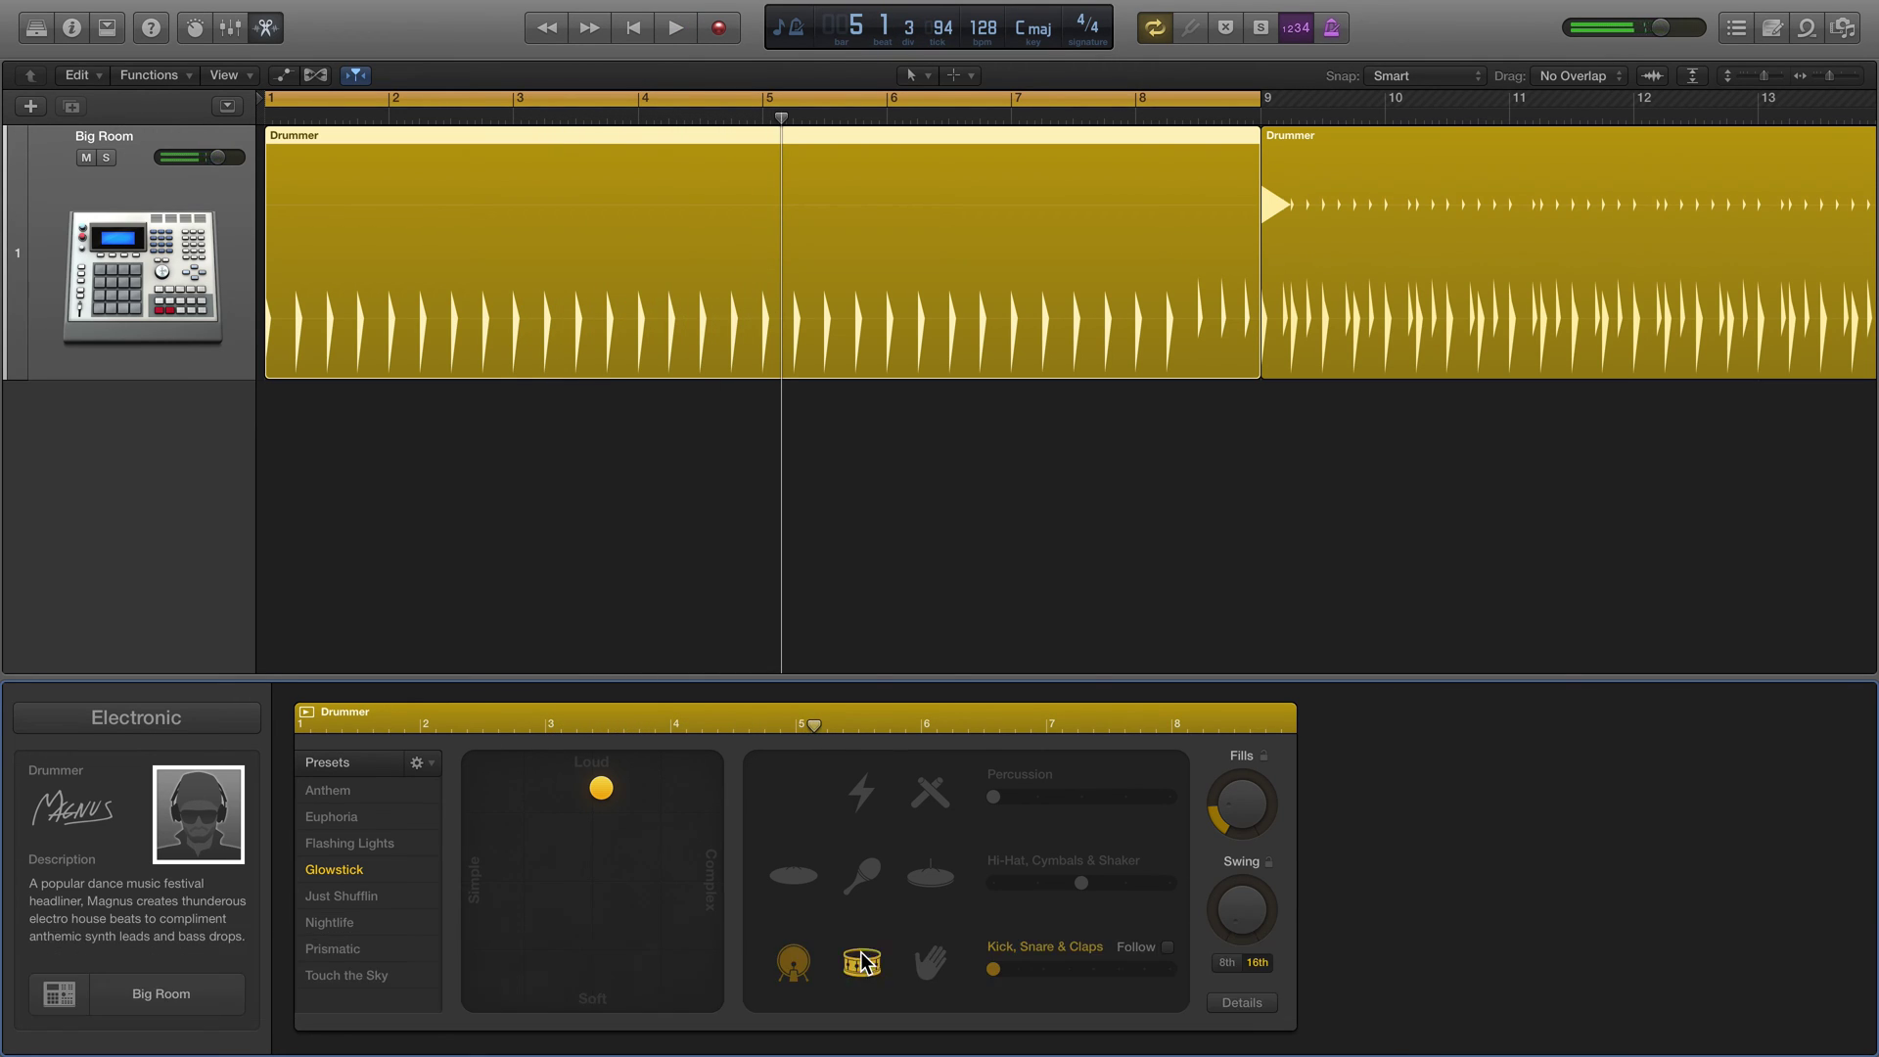
left_click(945, 880)
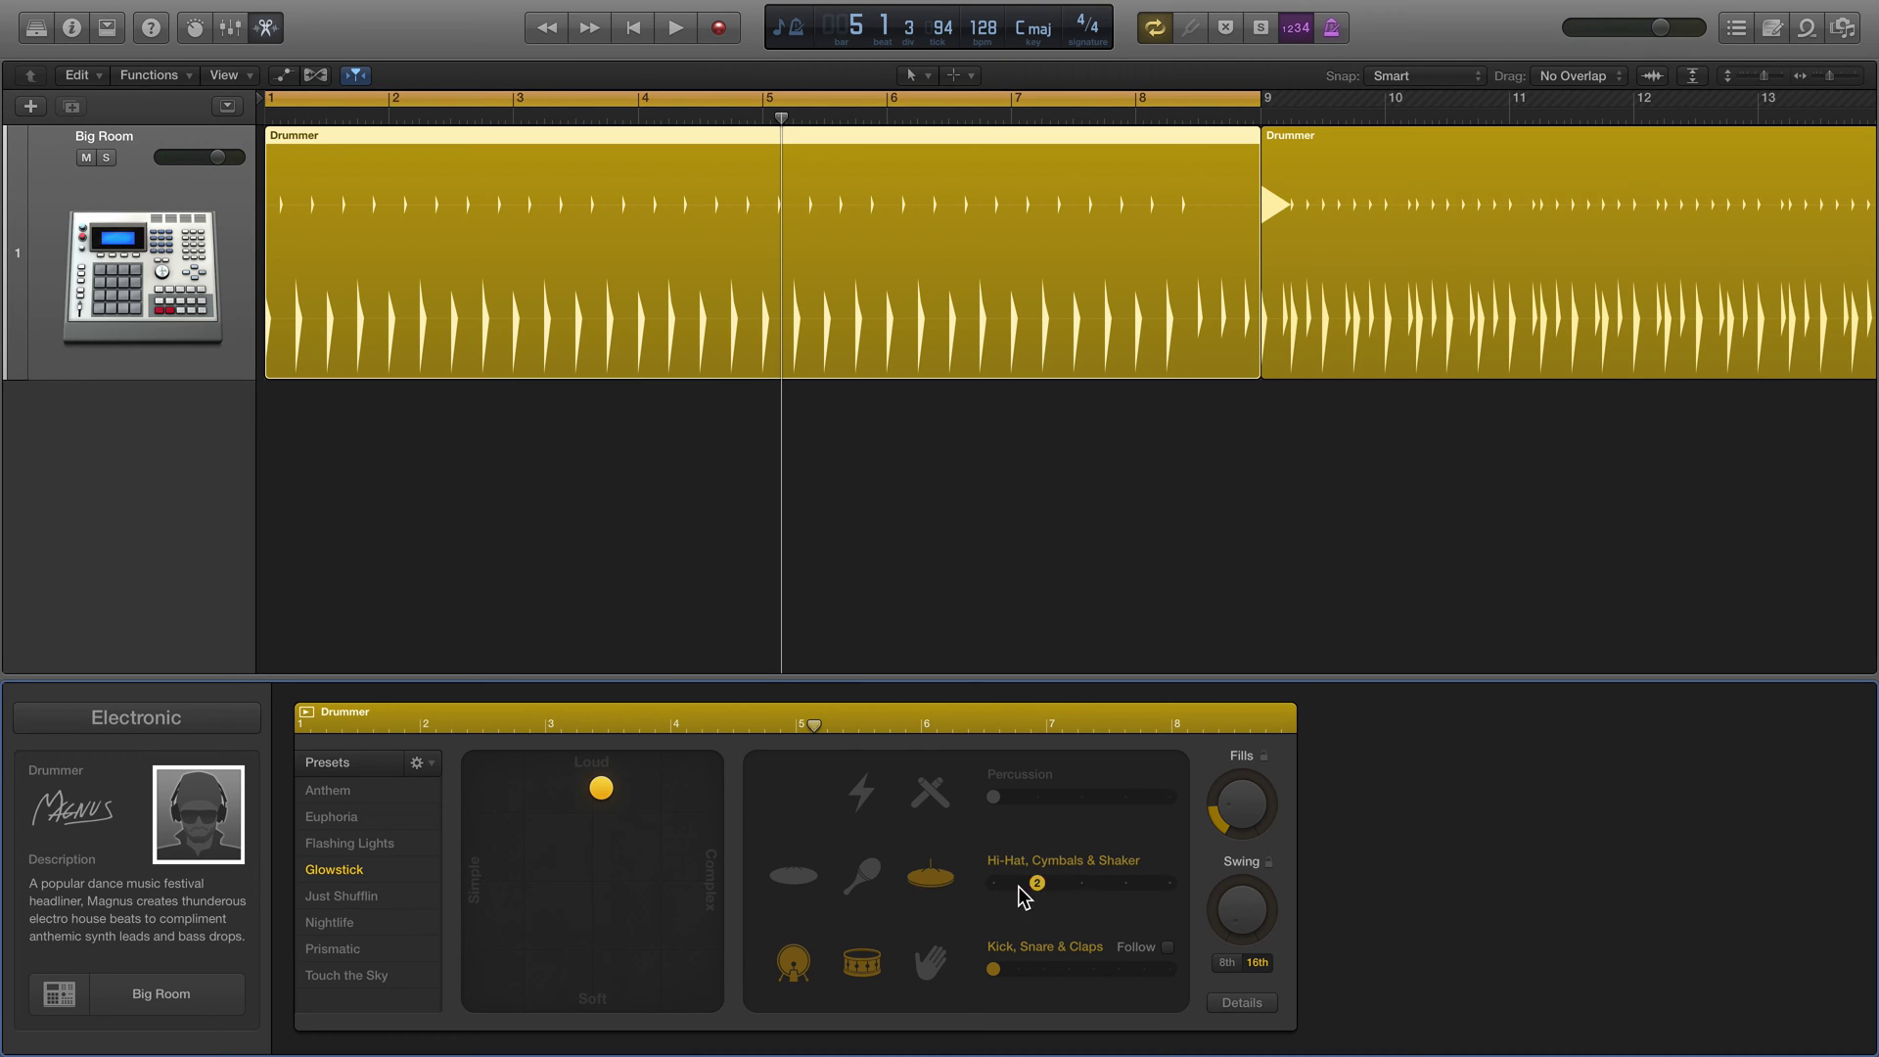
left_click_drag(991, 884, 1190, 893)
key("Return")
key("space")
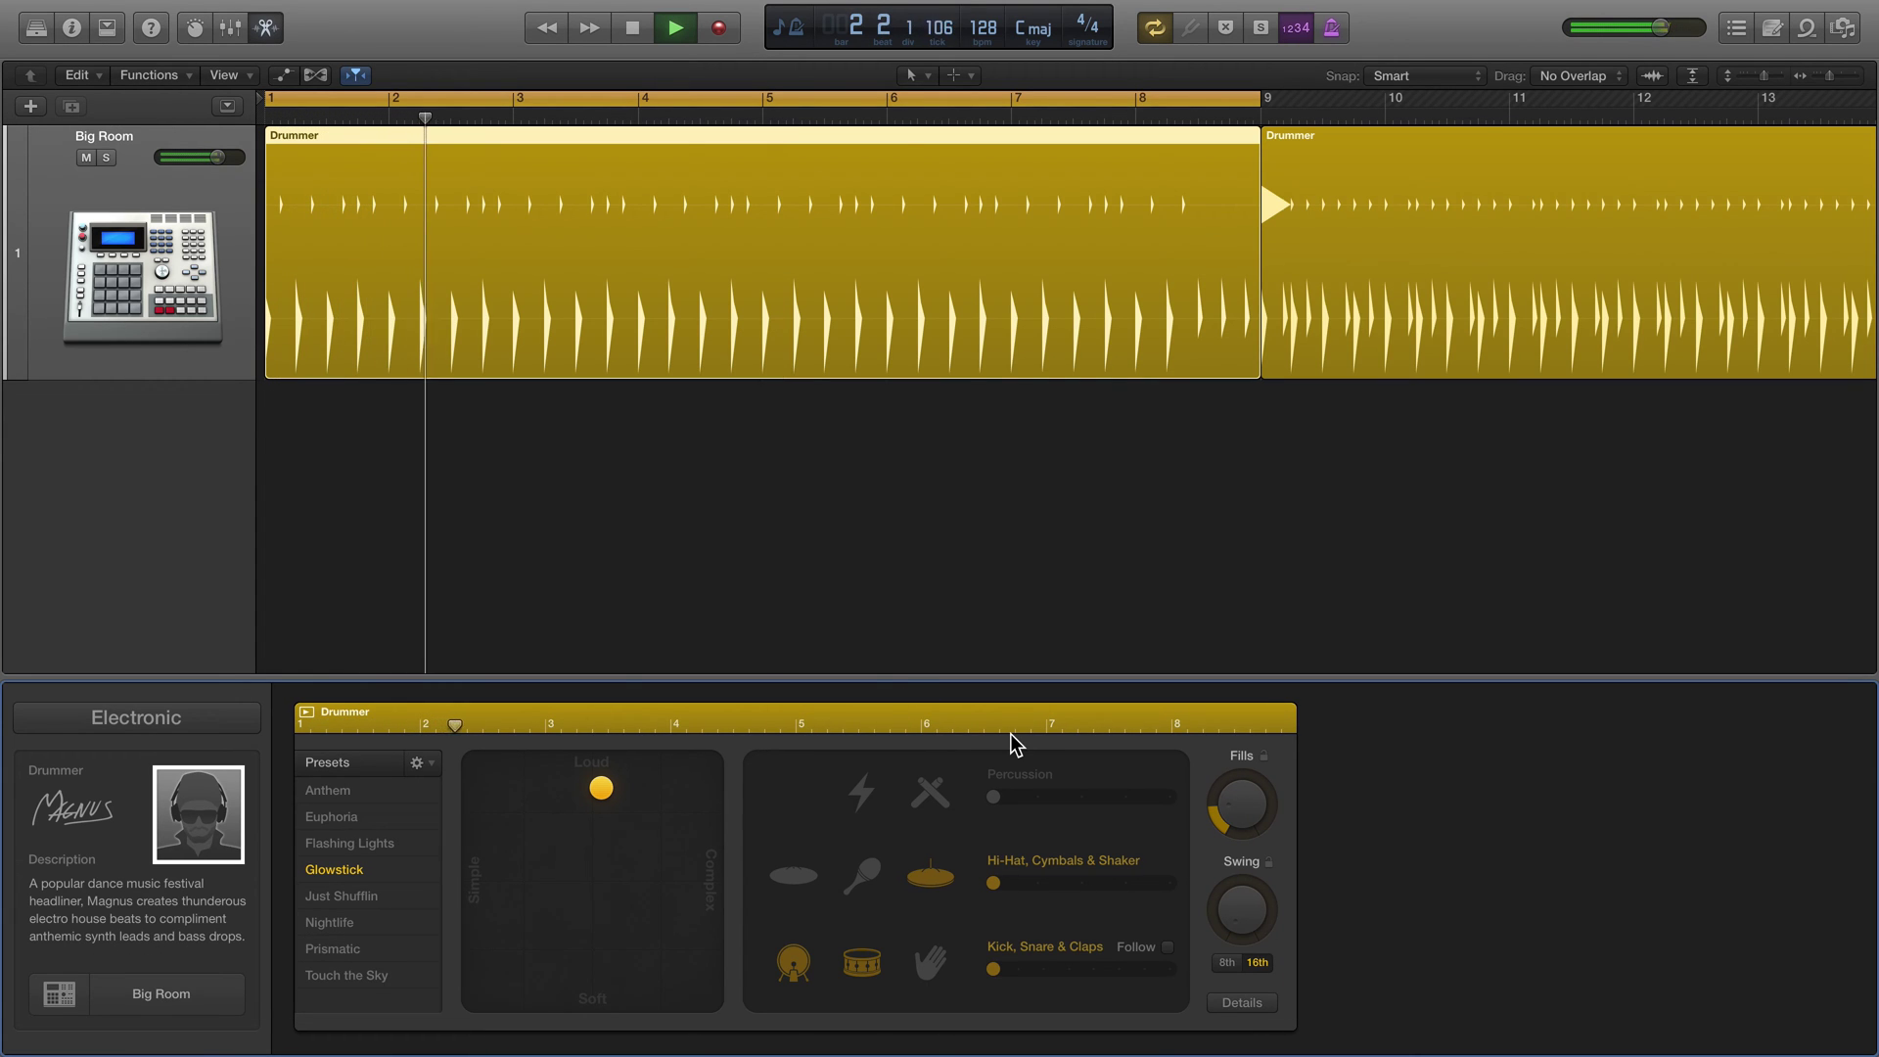
Step: Try several Hi-Hat, Cymbals & Shaker levels, settling at 2
left_click(1035, 882)
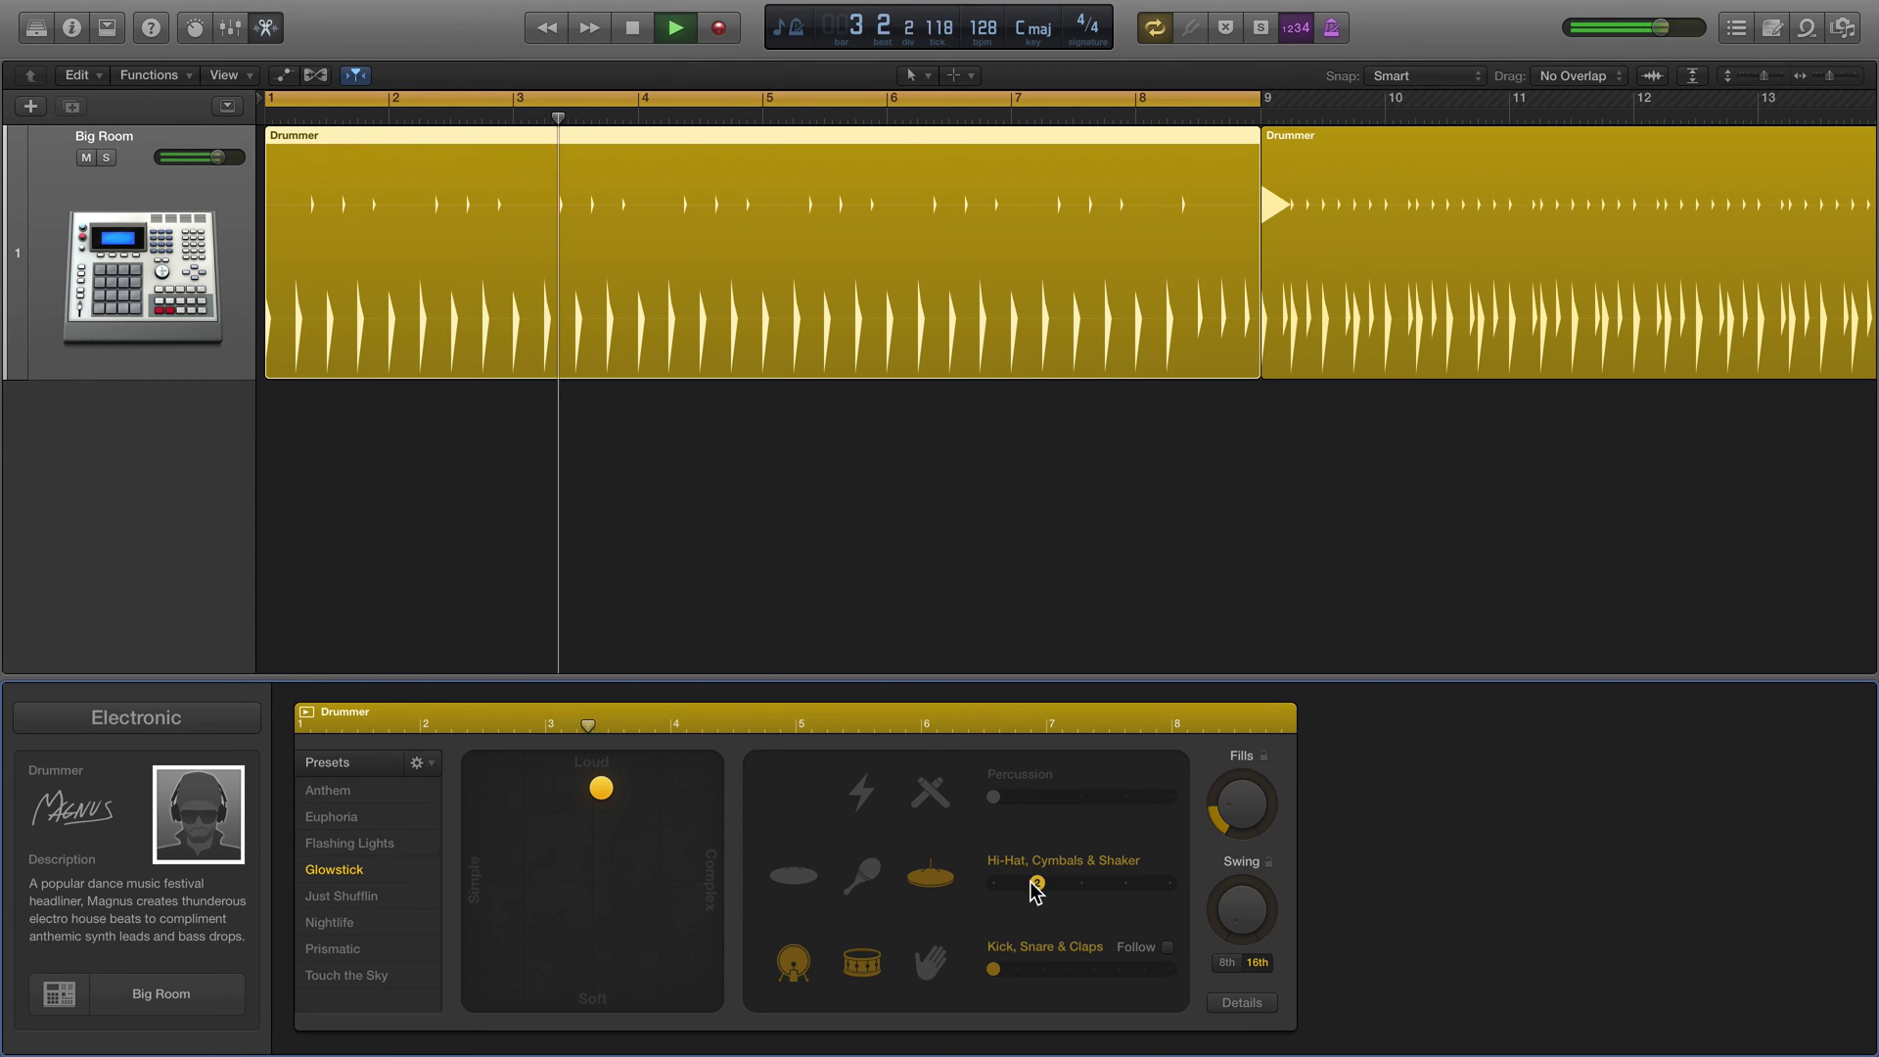
left_click(1169, 883)
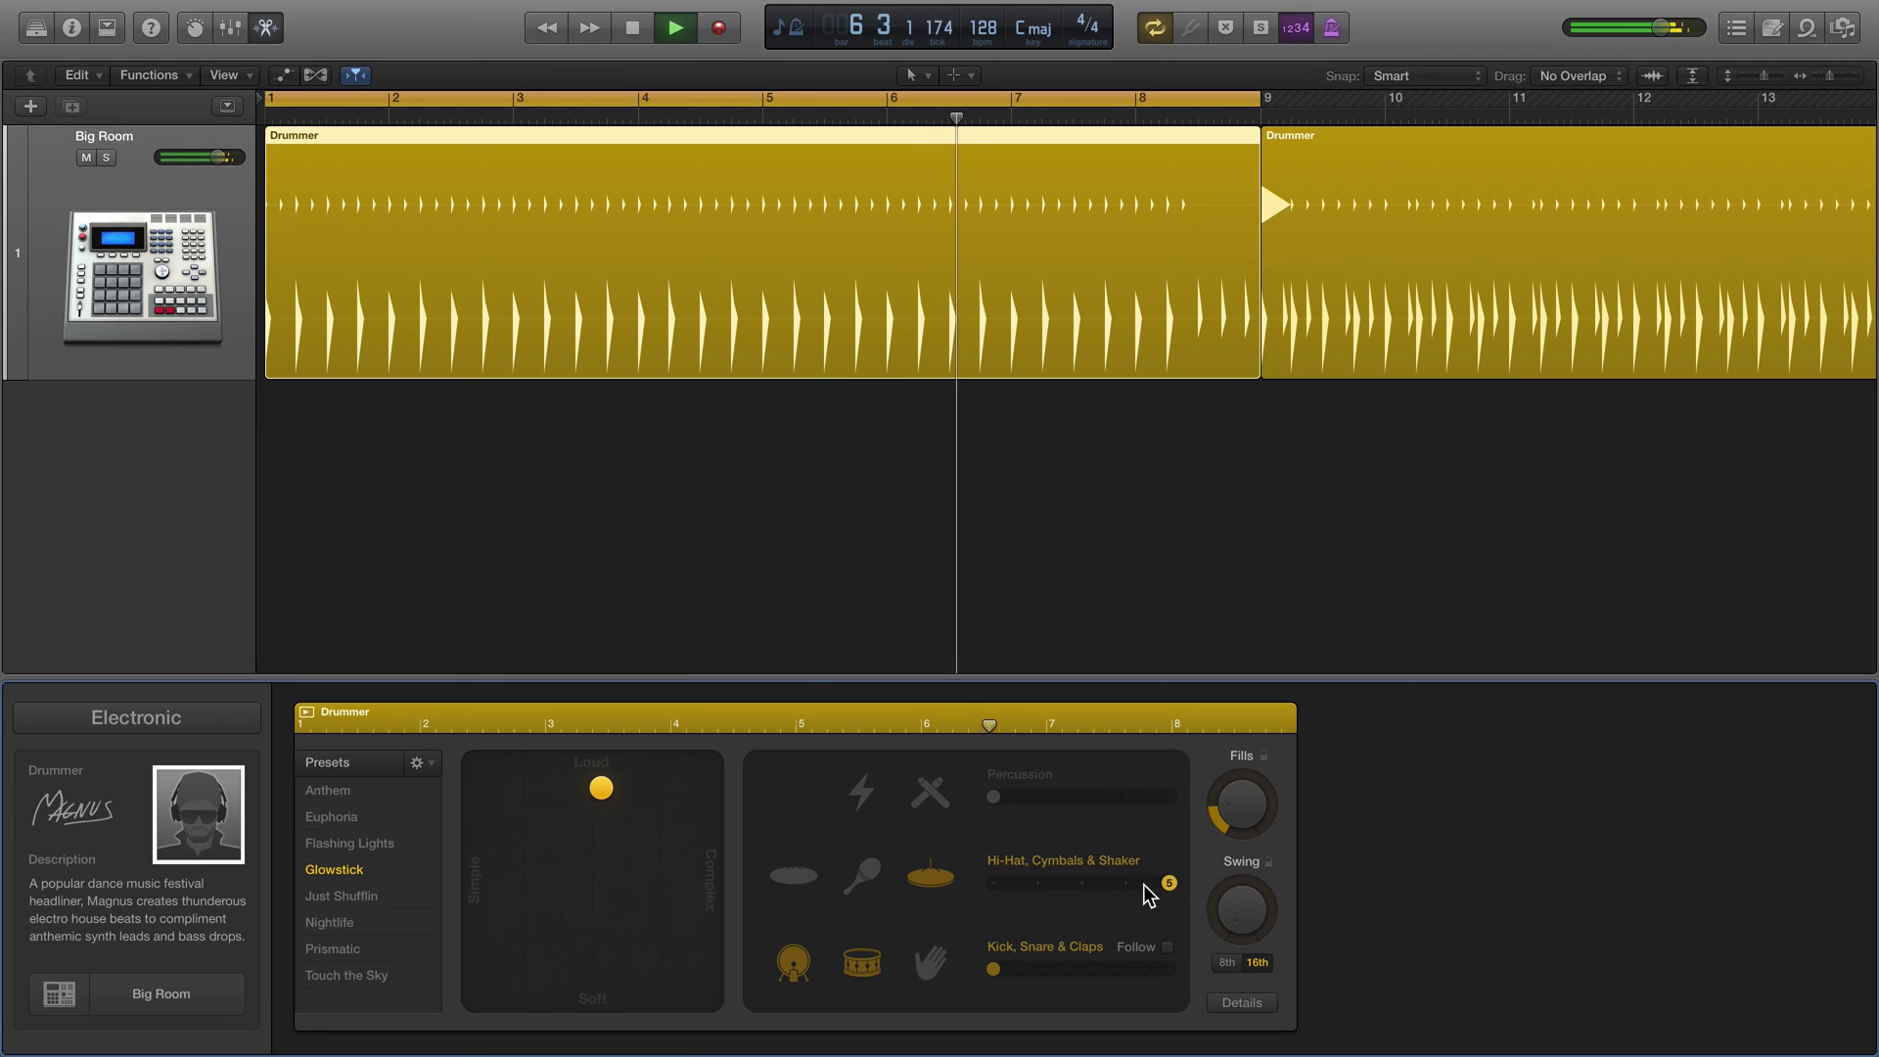
left_click(1125, 882)
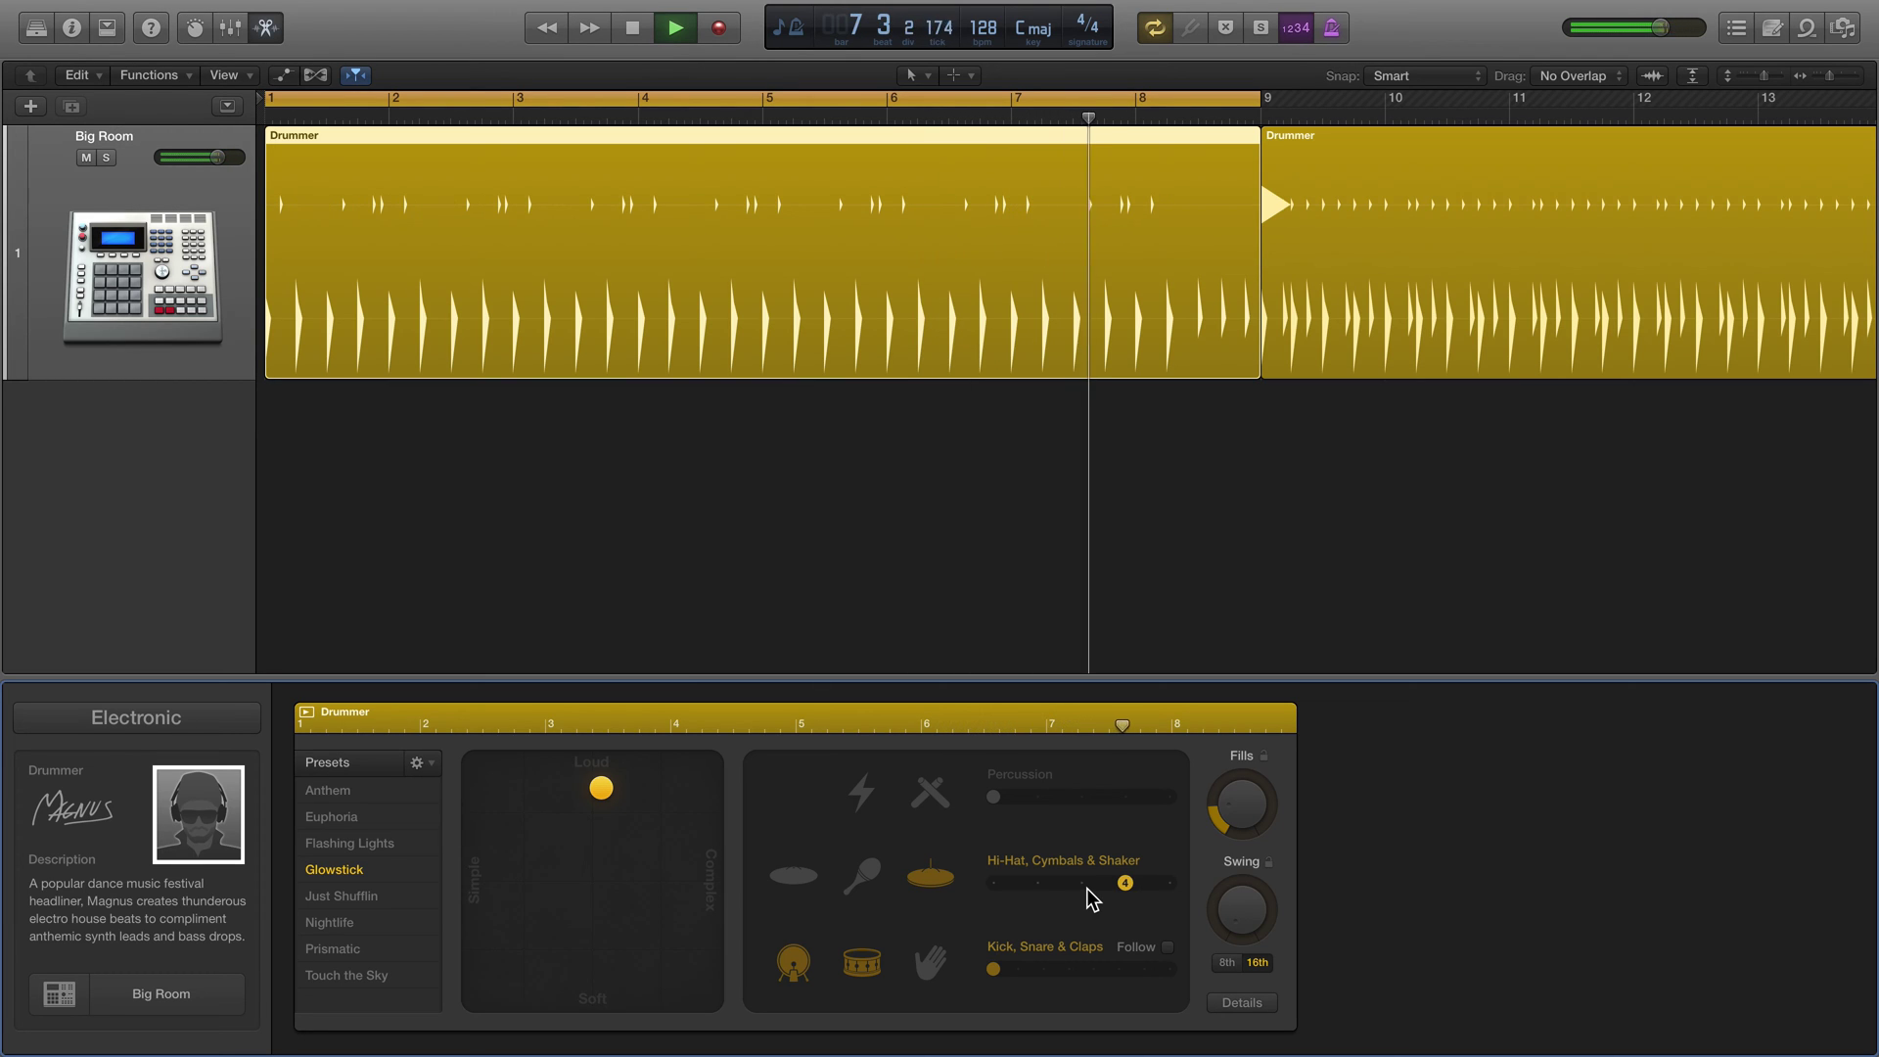
left_click(1083, 883)
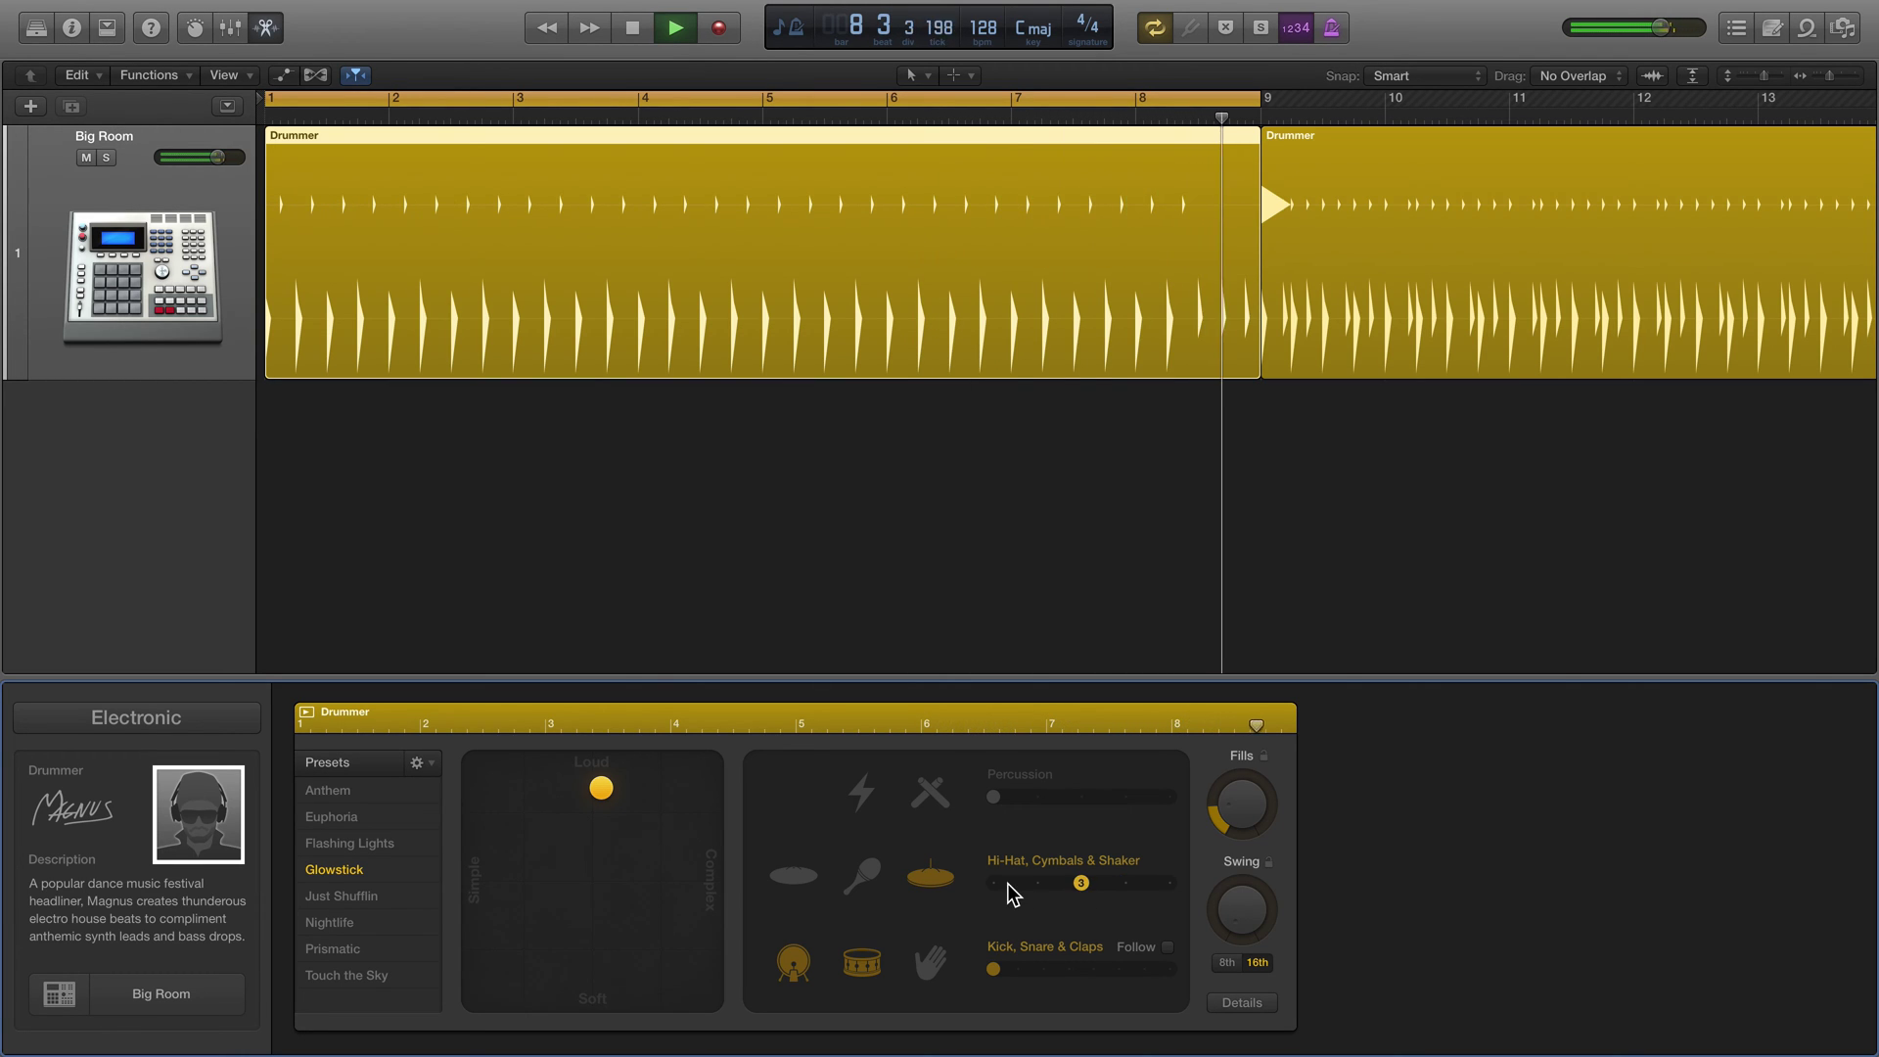
left_click(1035, 884)
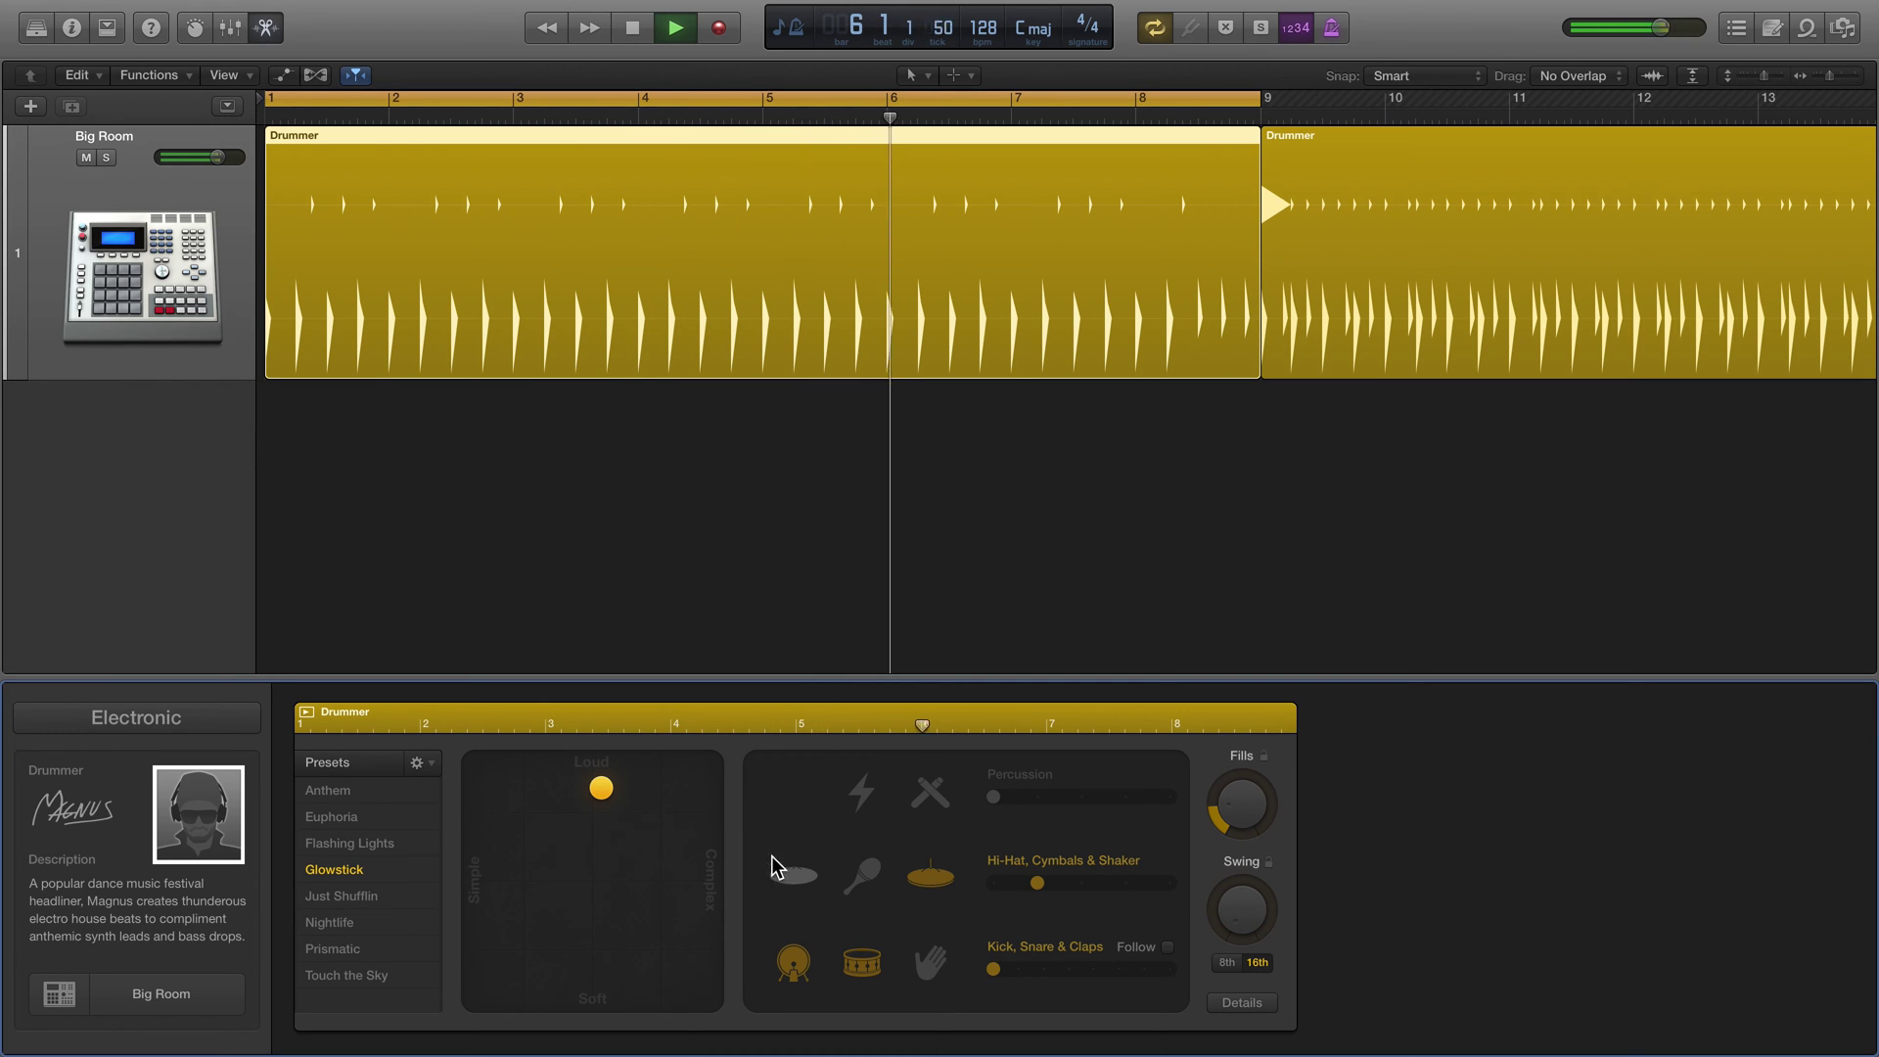
Step: Raise the Drummer's Percussion level from 1 to 2
left_click(929, 791)
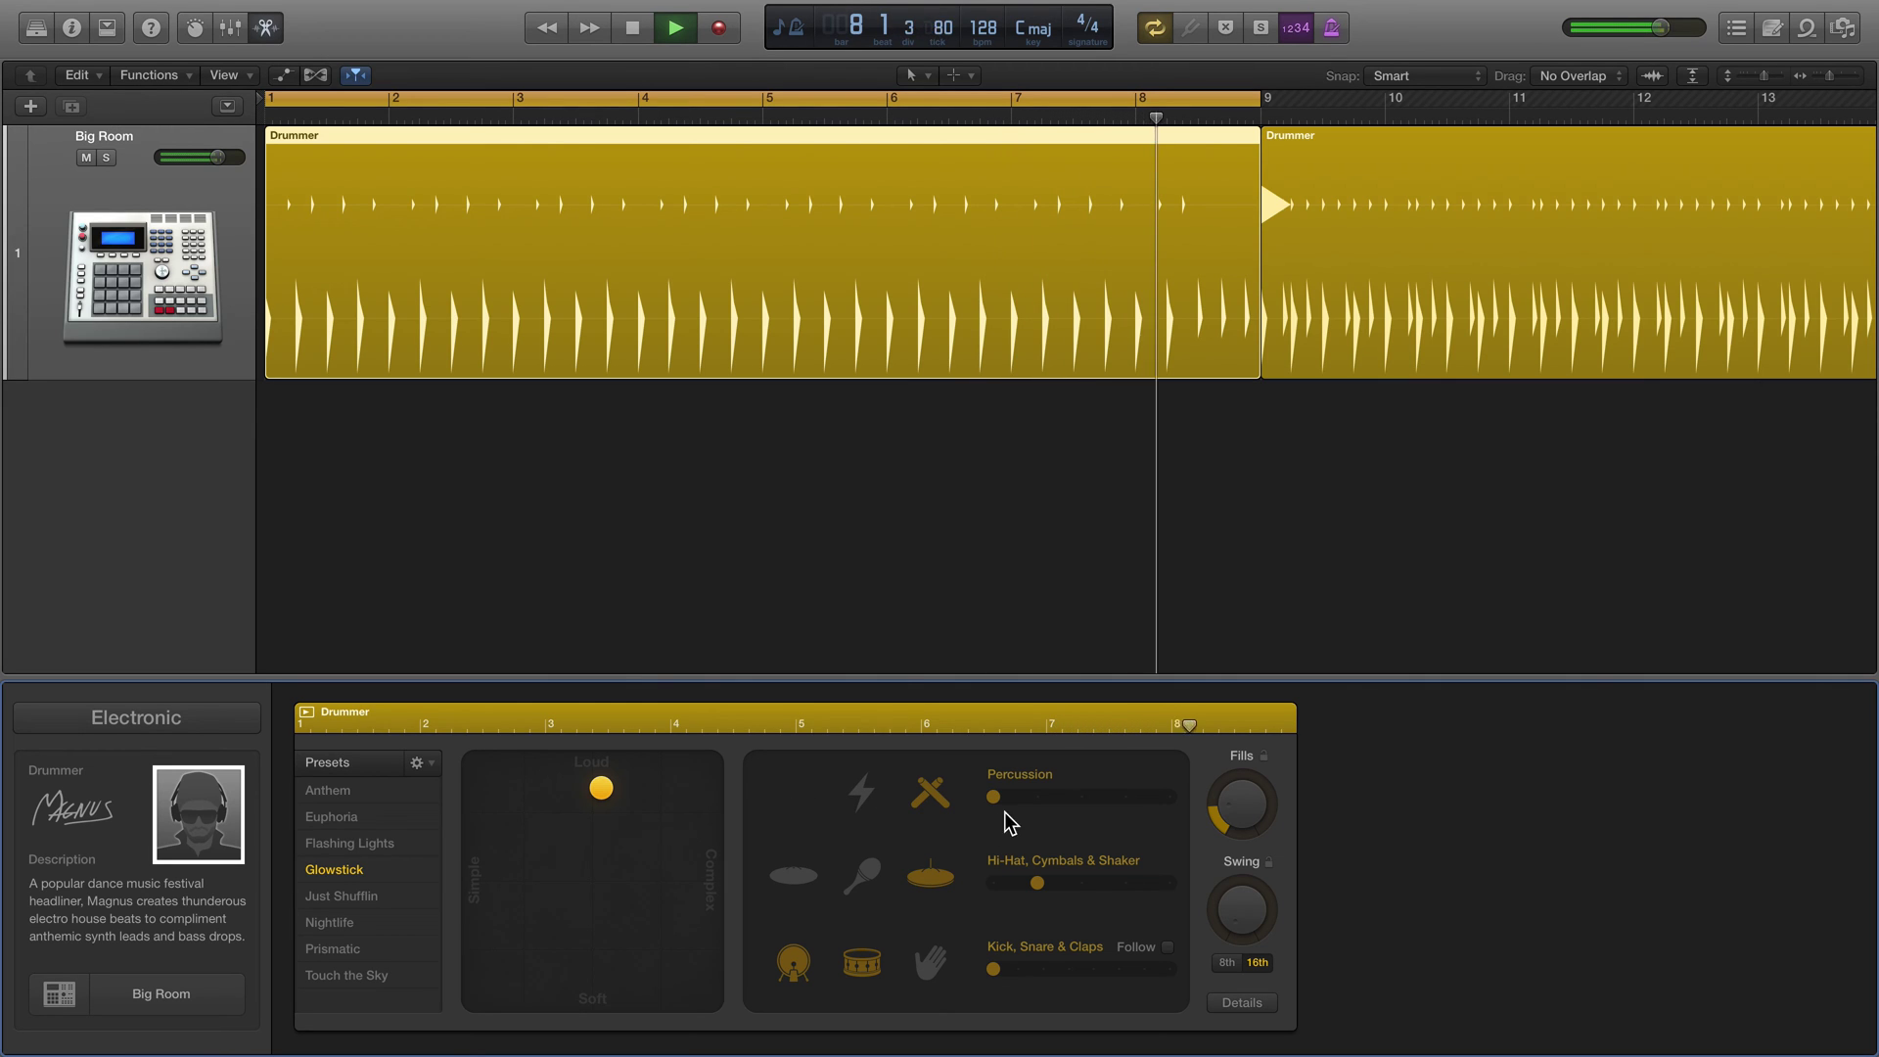
mouse_move(1020, 800)
left_click_drag(1019, 800, 1037, 796)
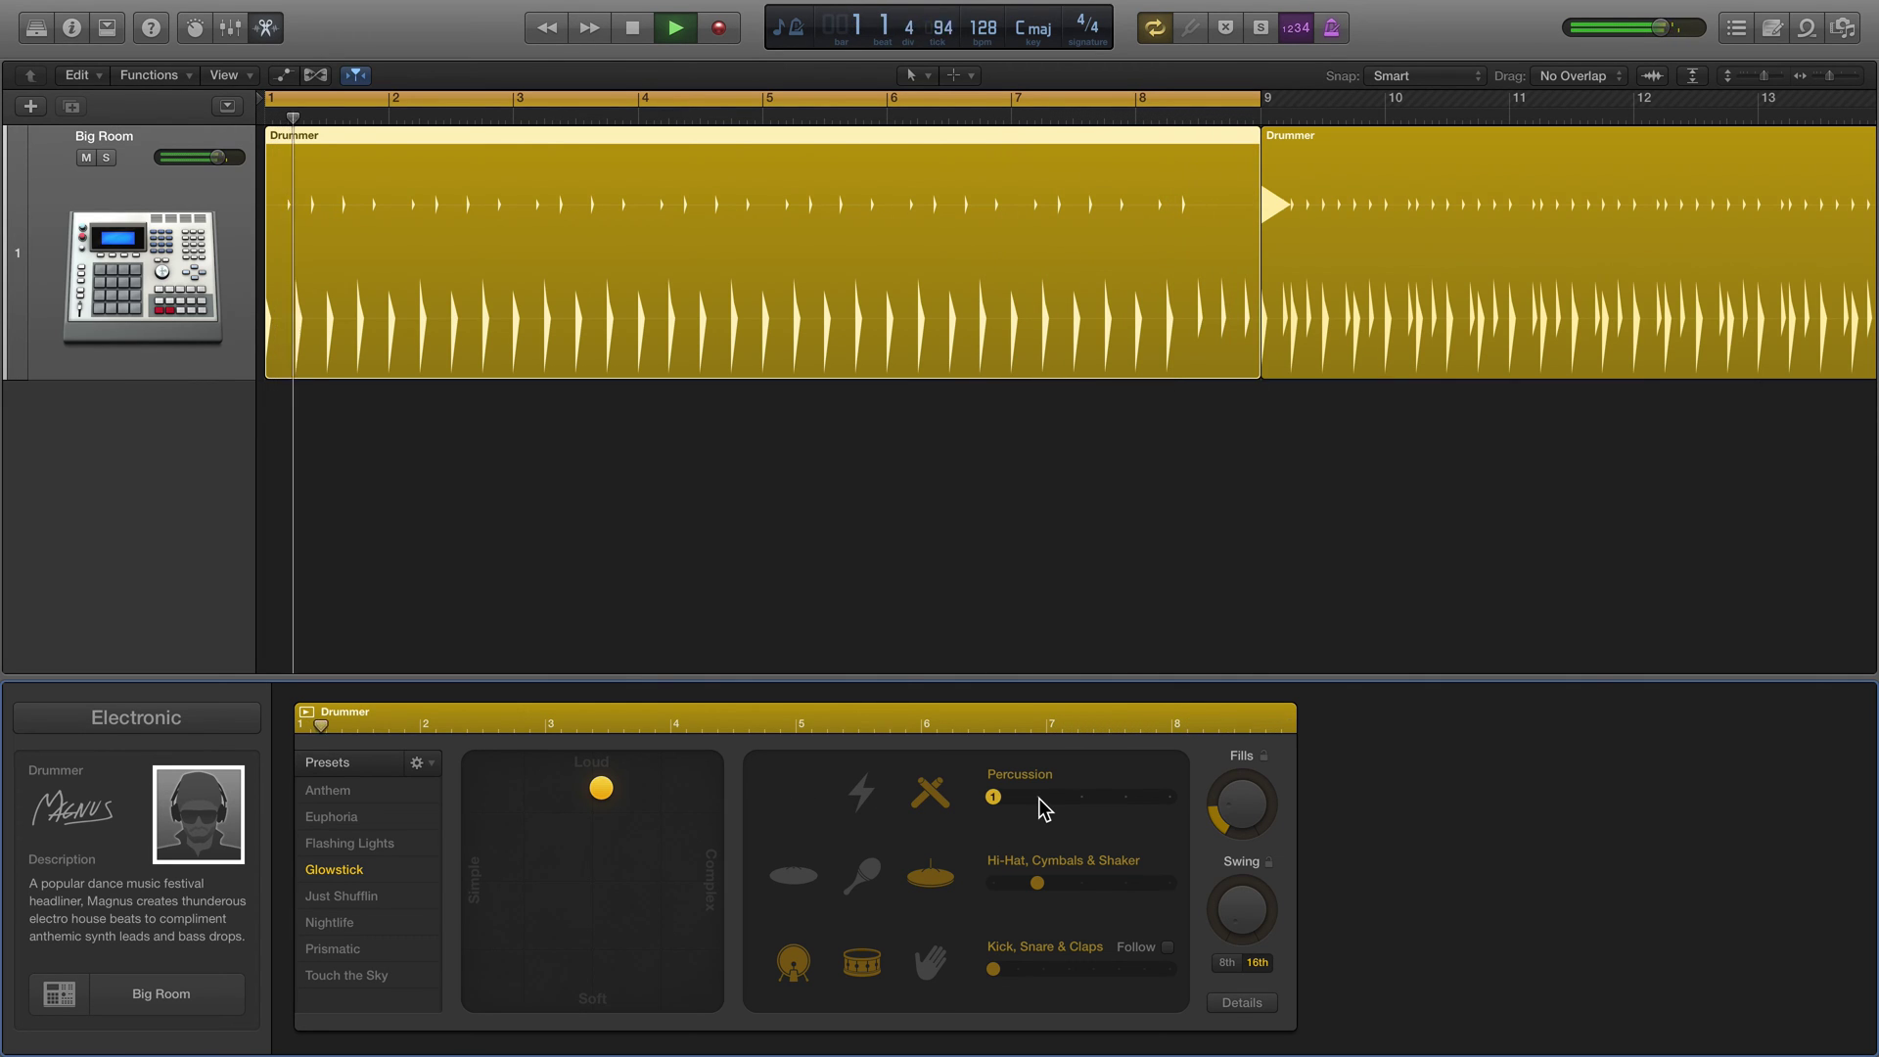
mouse_move(1072, 802)
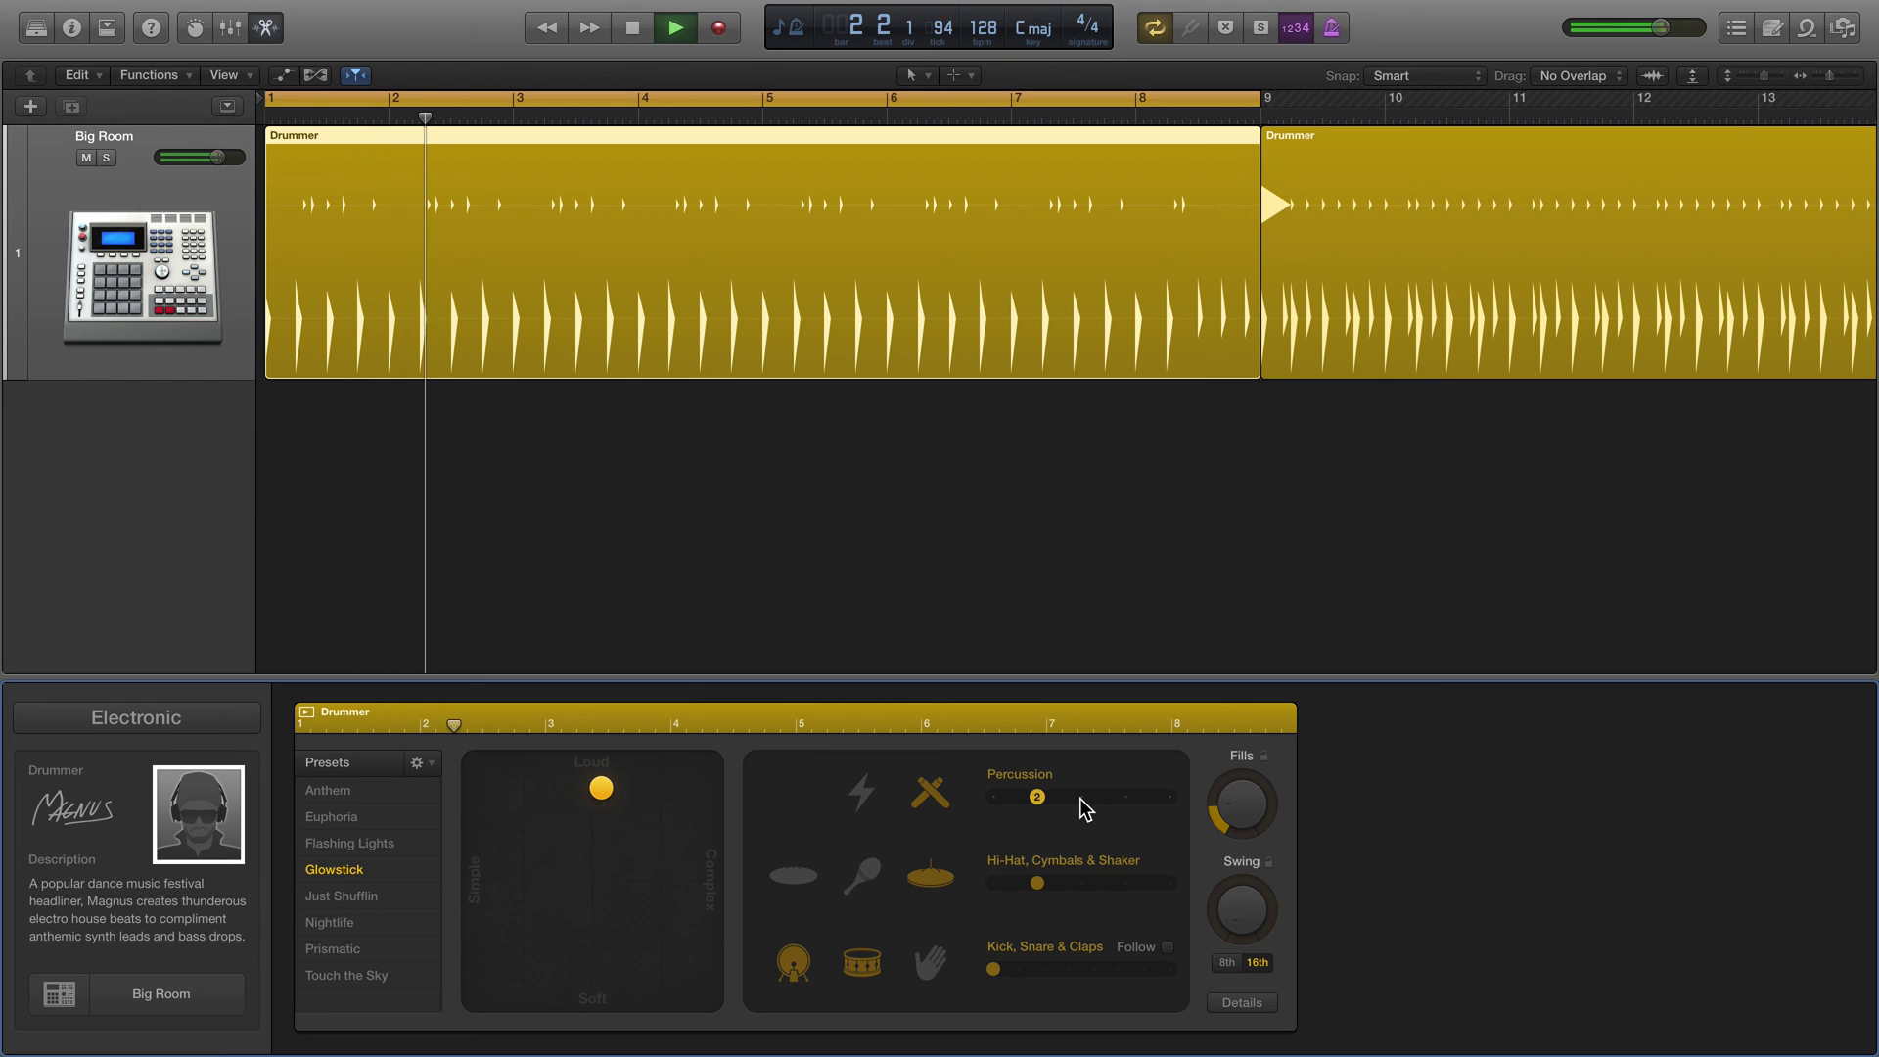
Step: Mute hi-hat/cymbals, percussion and snare, then re-enable snare, percussion, shaker, ride, claps and electronic percussion
left_click(929, 874)
left_click(928, 792)
left_click(866, 964)
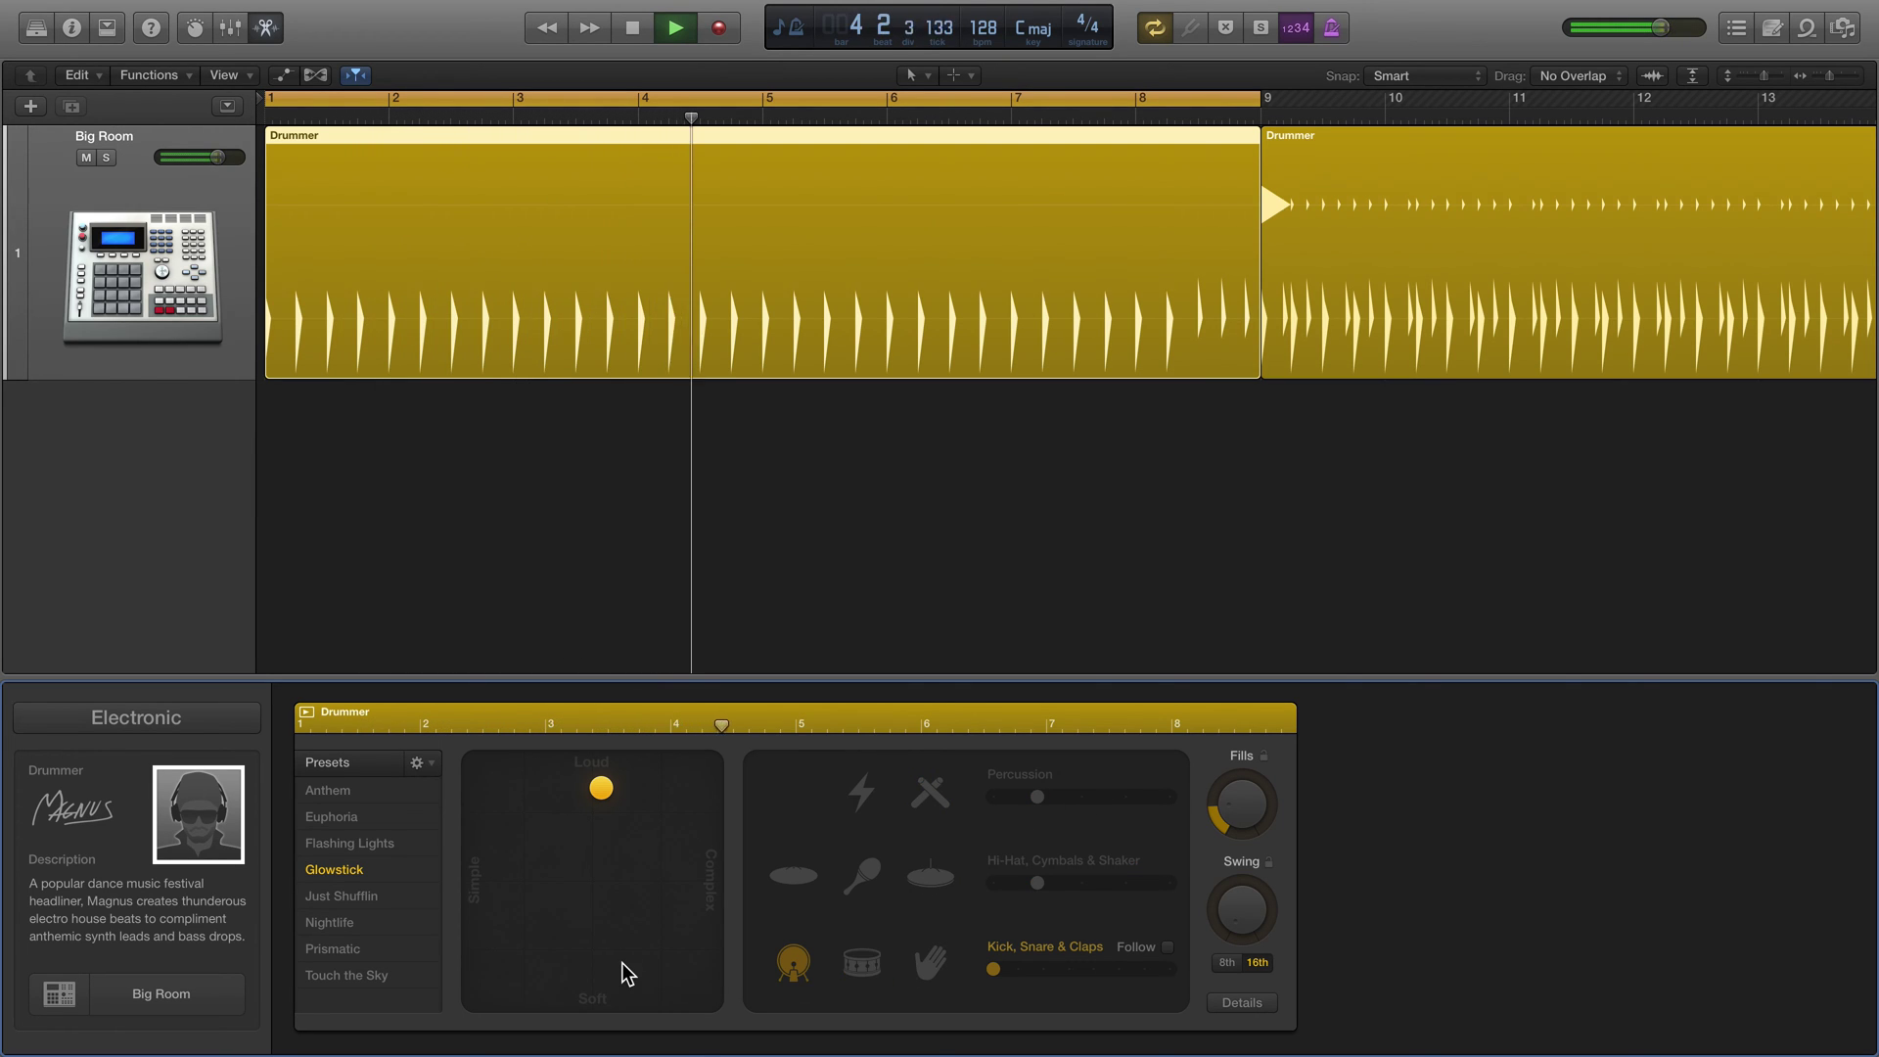
left_click(869, 964)
left_click(929, 793)
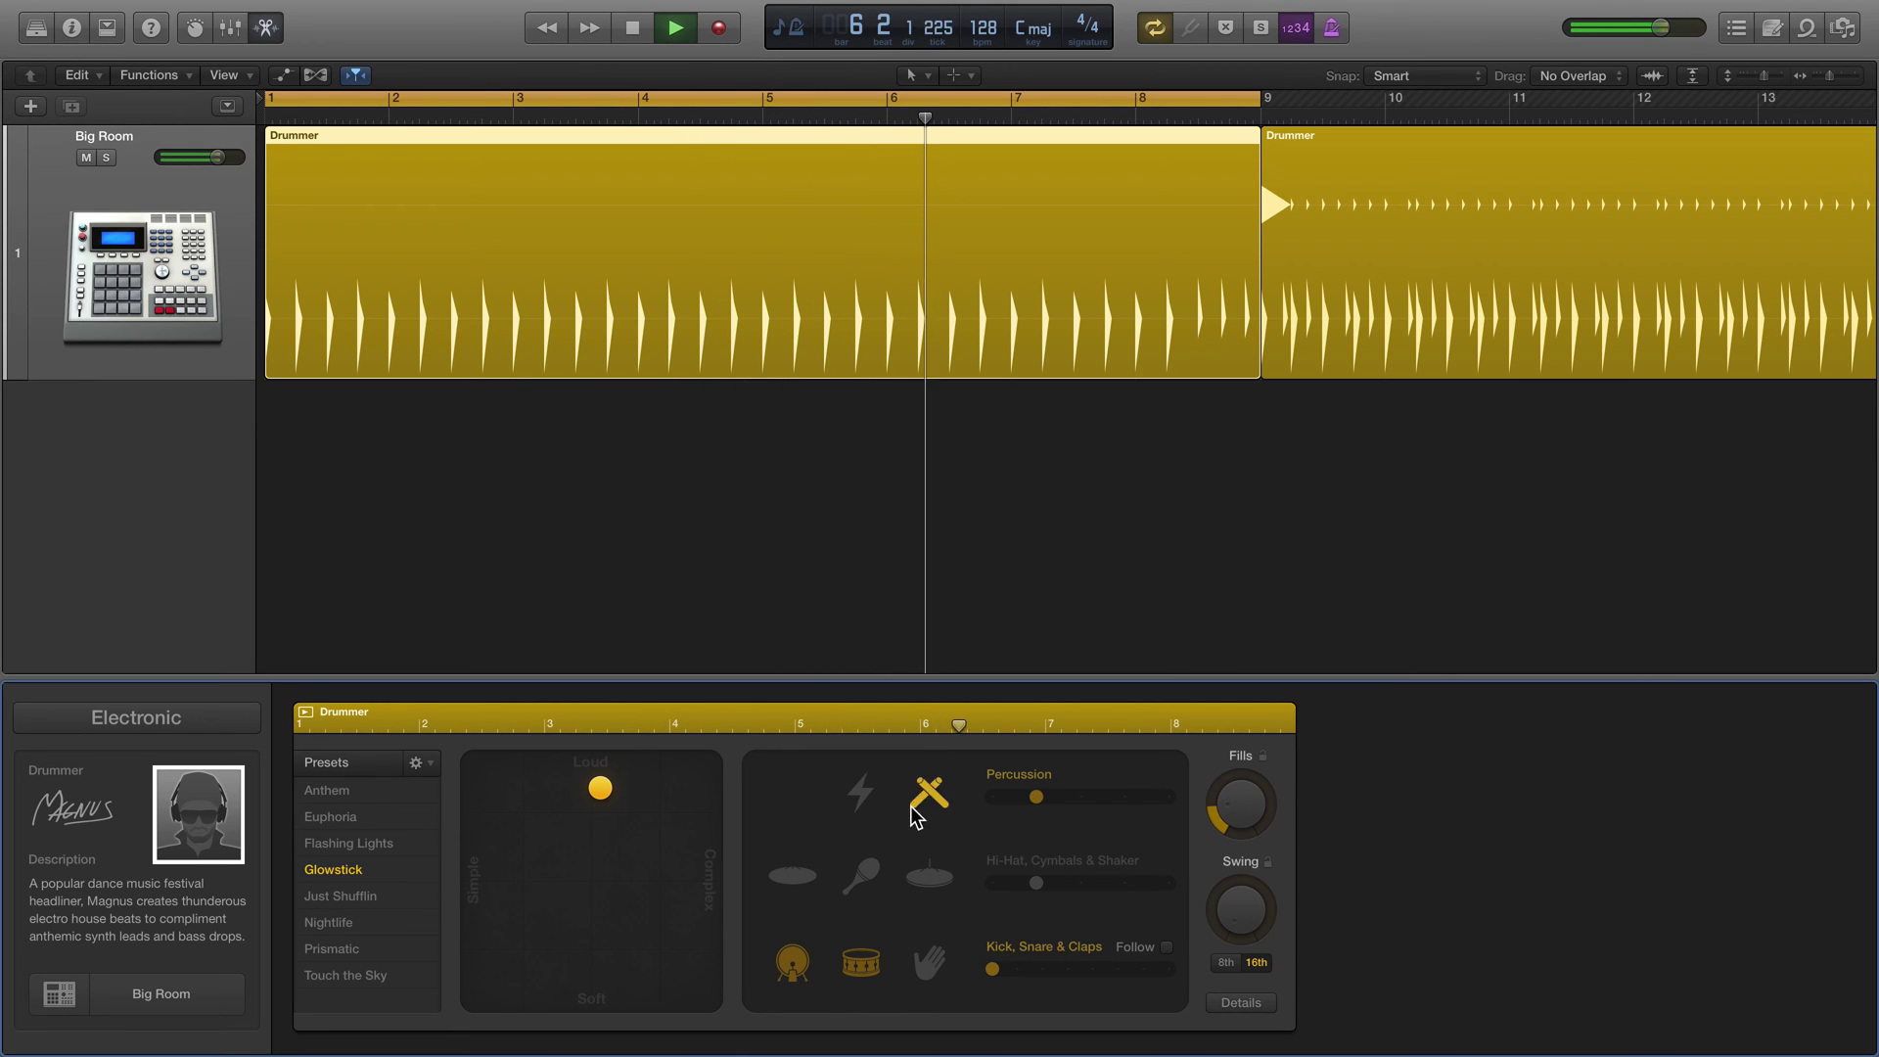
left_click(876, 885)
left_click(927, 880)
left_click(934, 961)
left_click(860, 795)
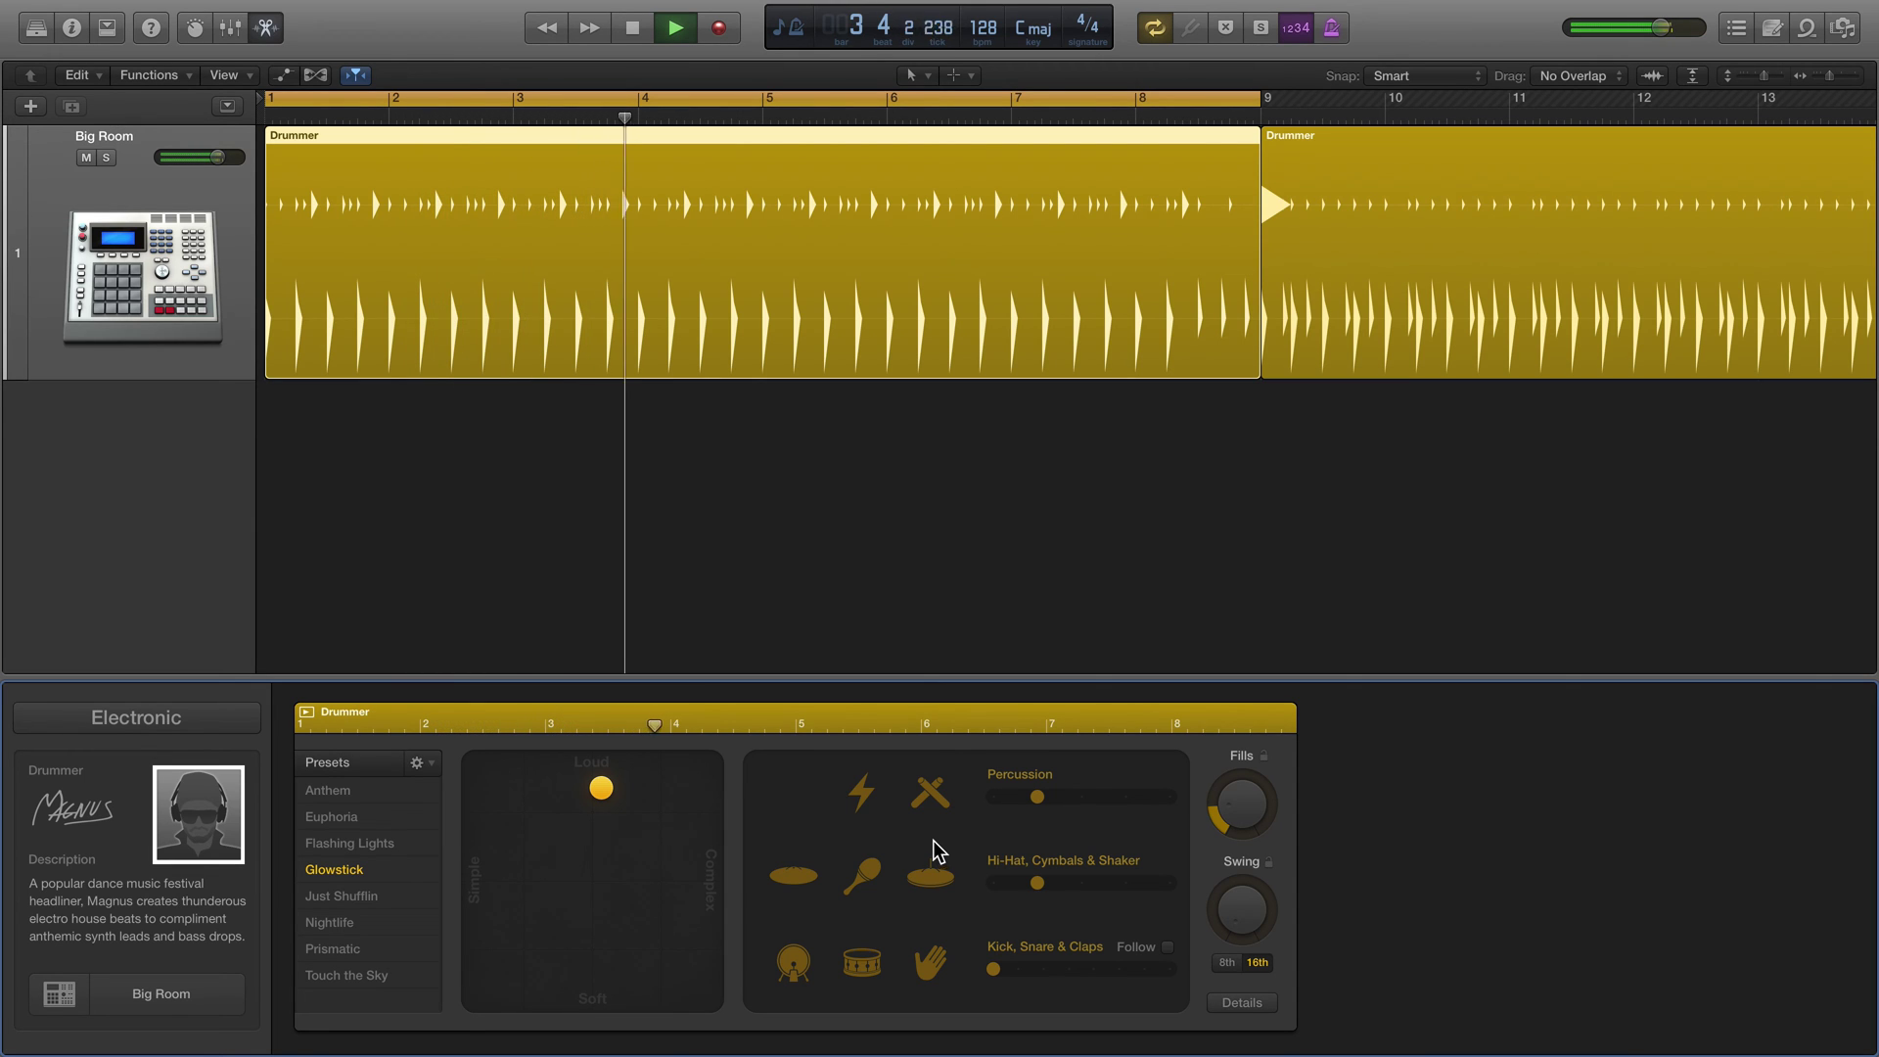
Step: Push the Fills knob nearly to full, stop playback, then turn Fills back down
left_click_drag(1259, 814, 1263, 699)
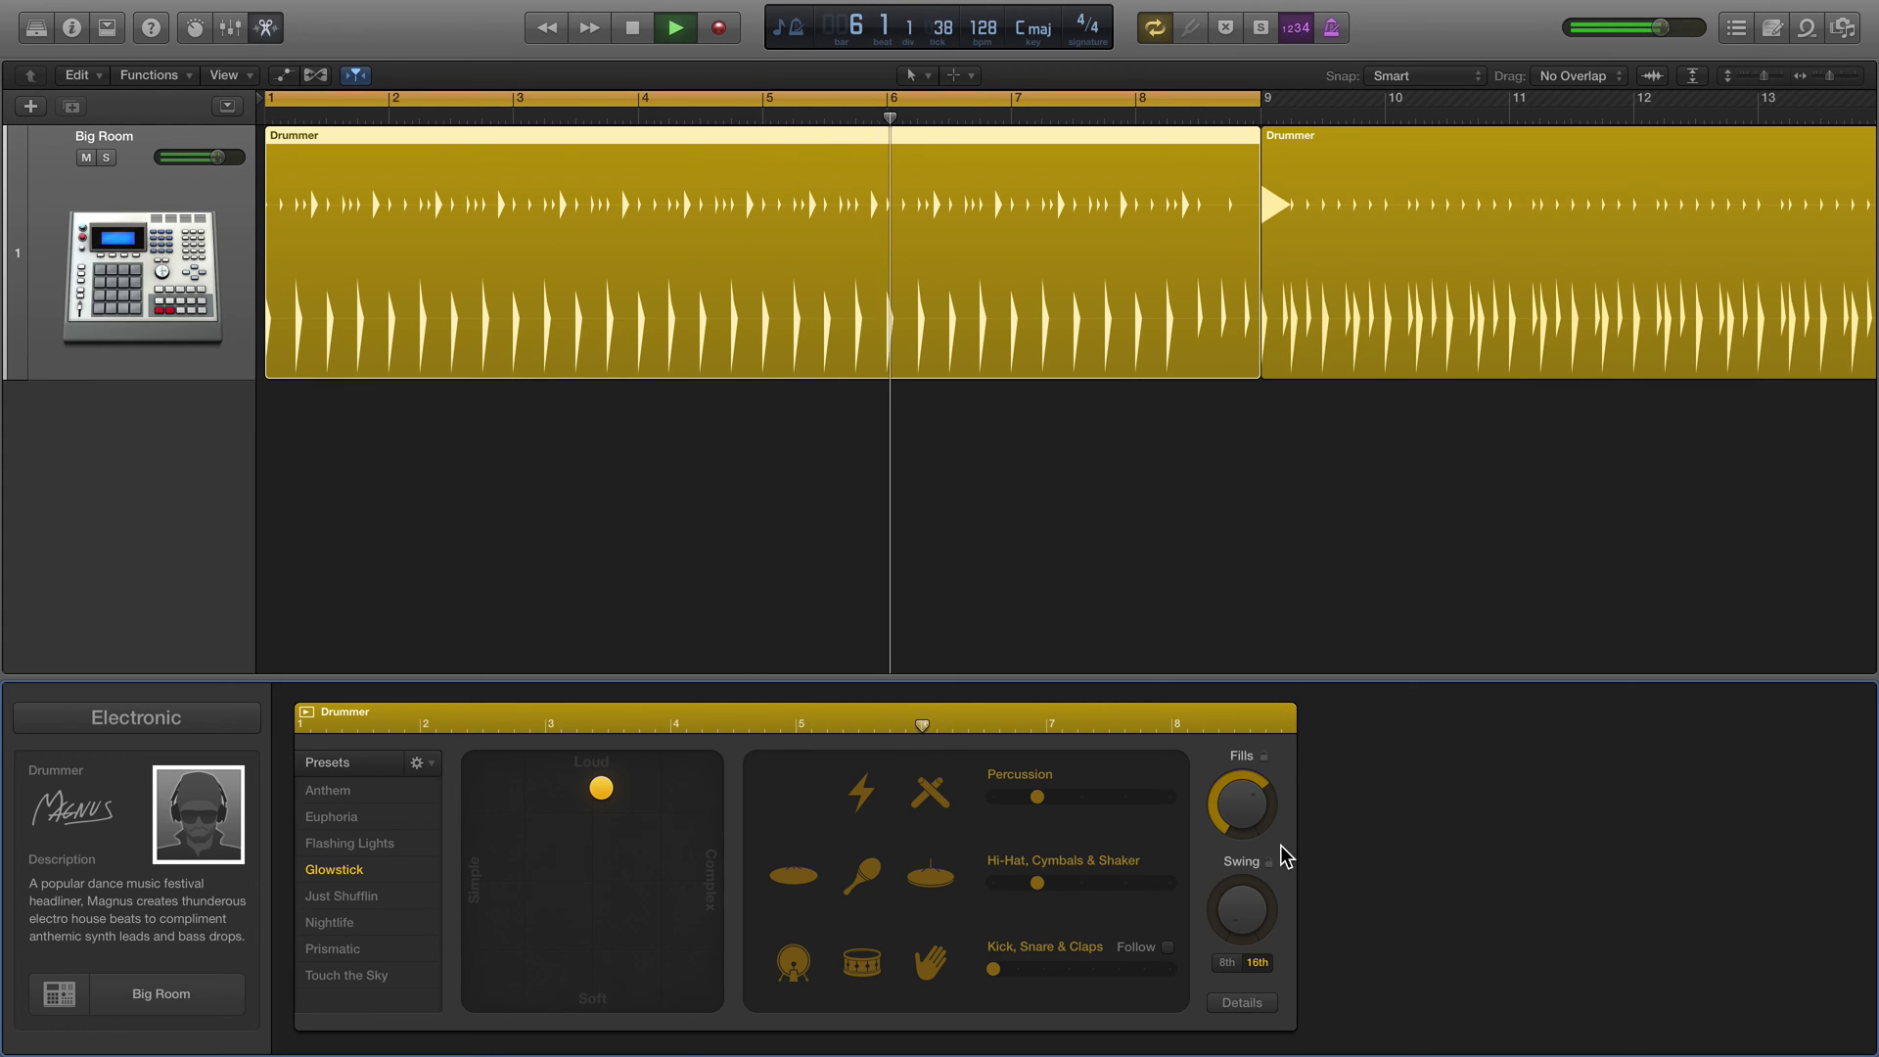
left_click_drag(1270, 830, 1263, 804)
mouse_move(1117, 800)
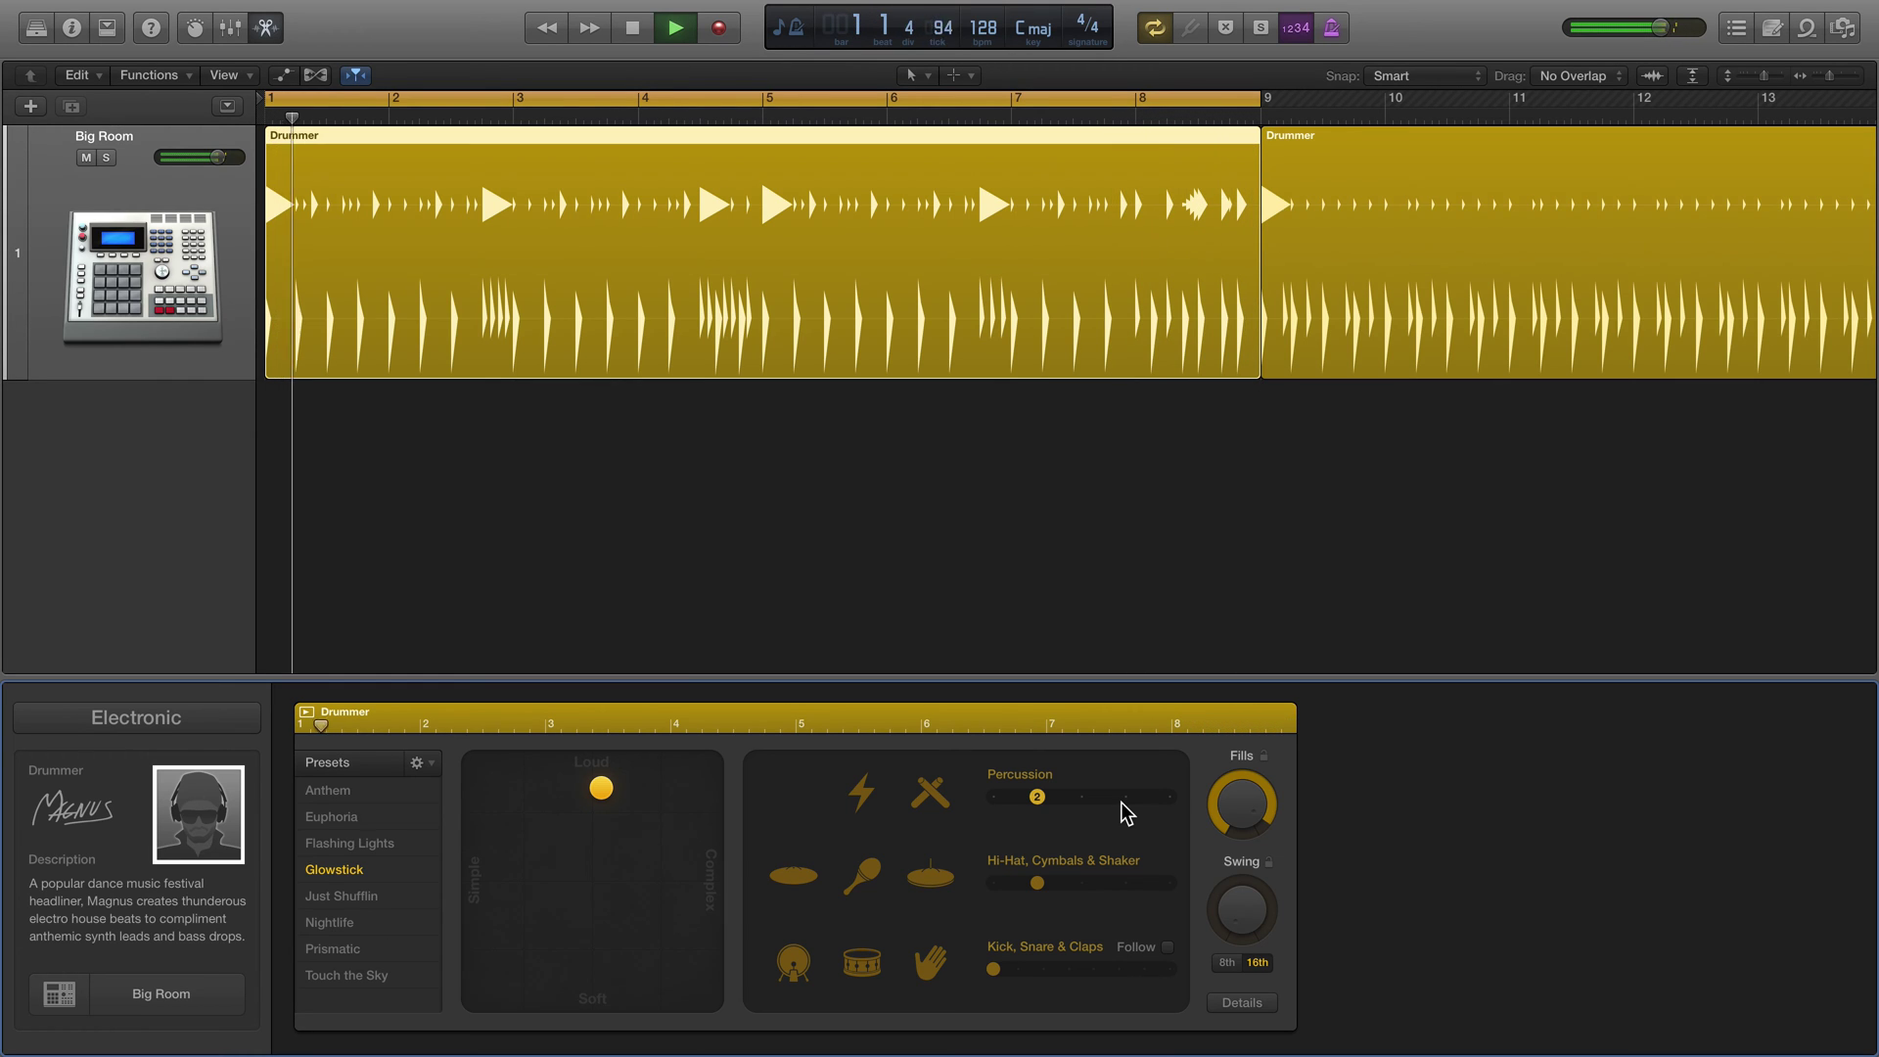
key("space")
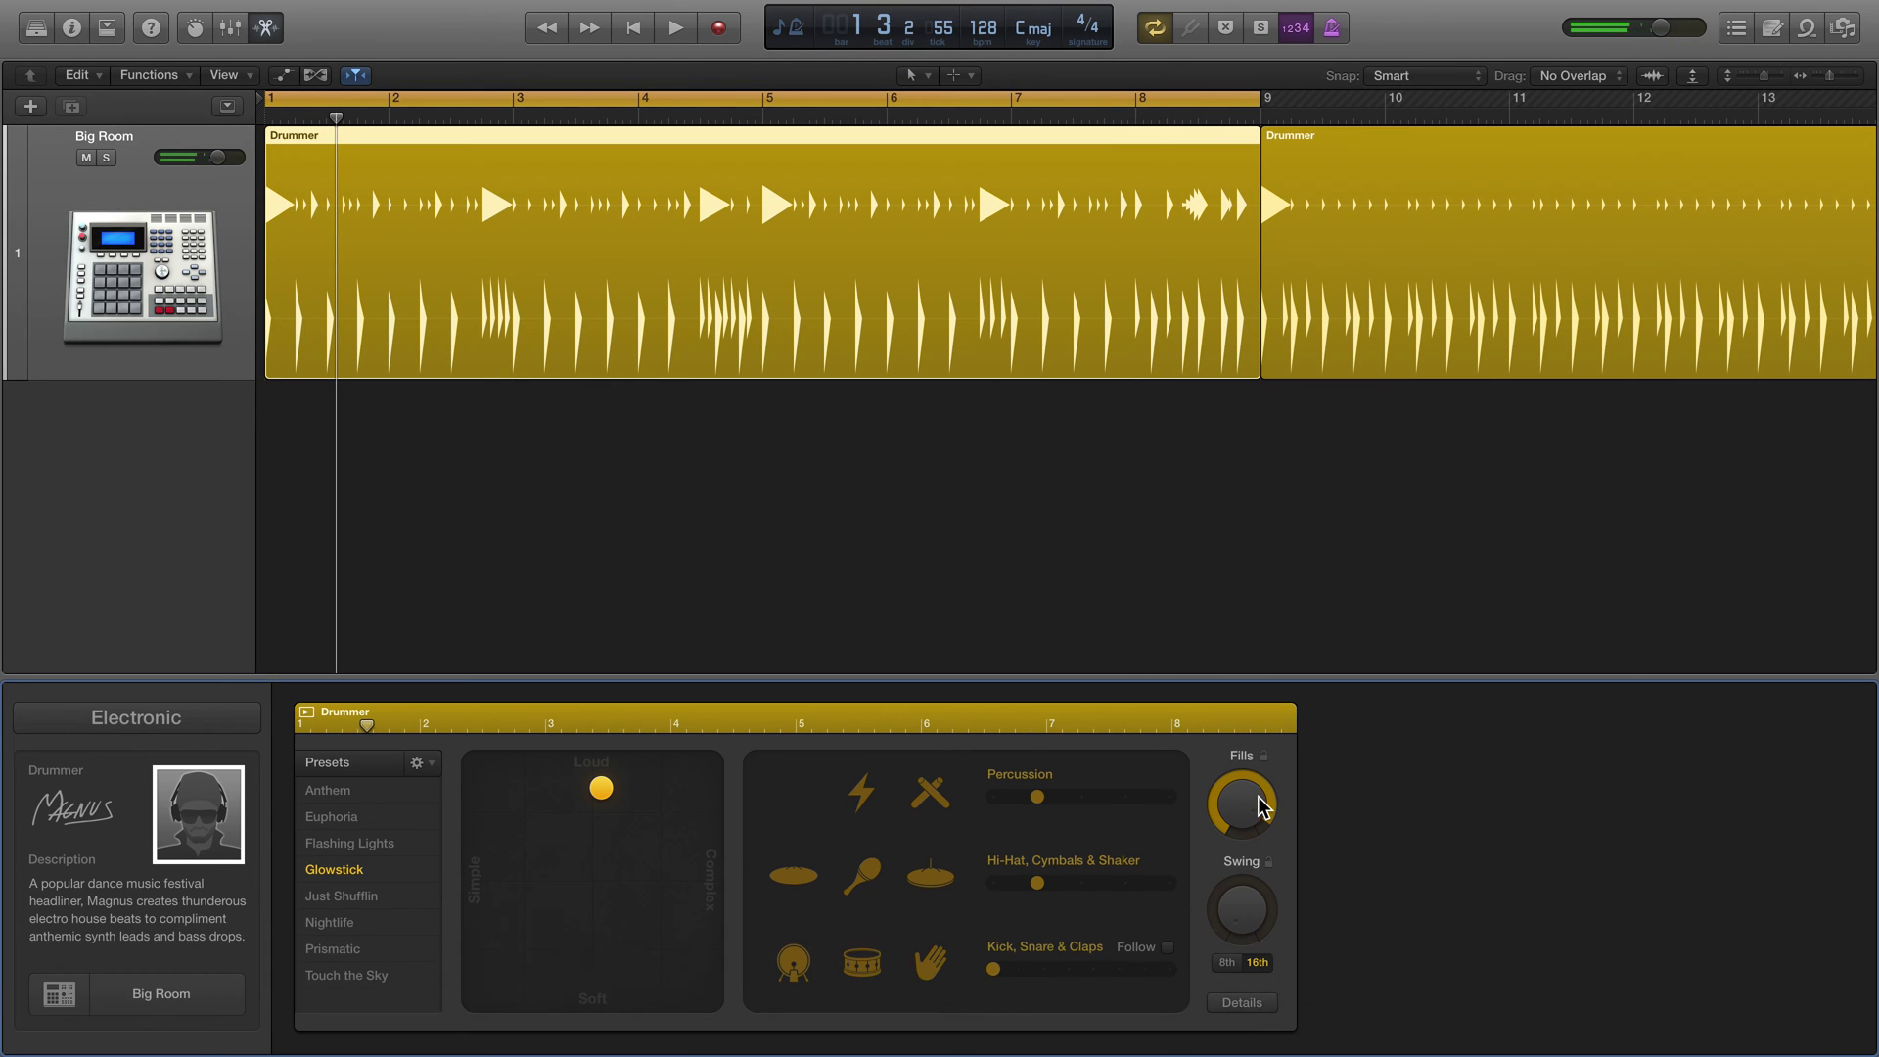
left_click_drag(1249, 826, 1246, 832)
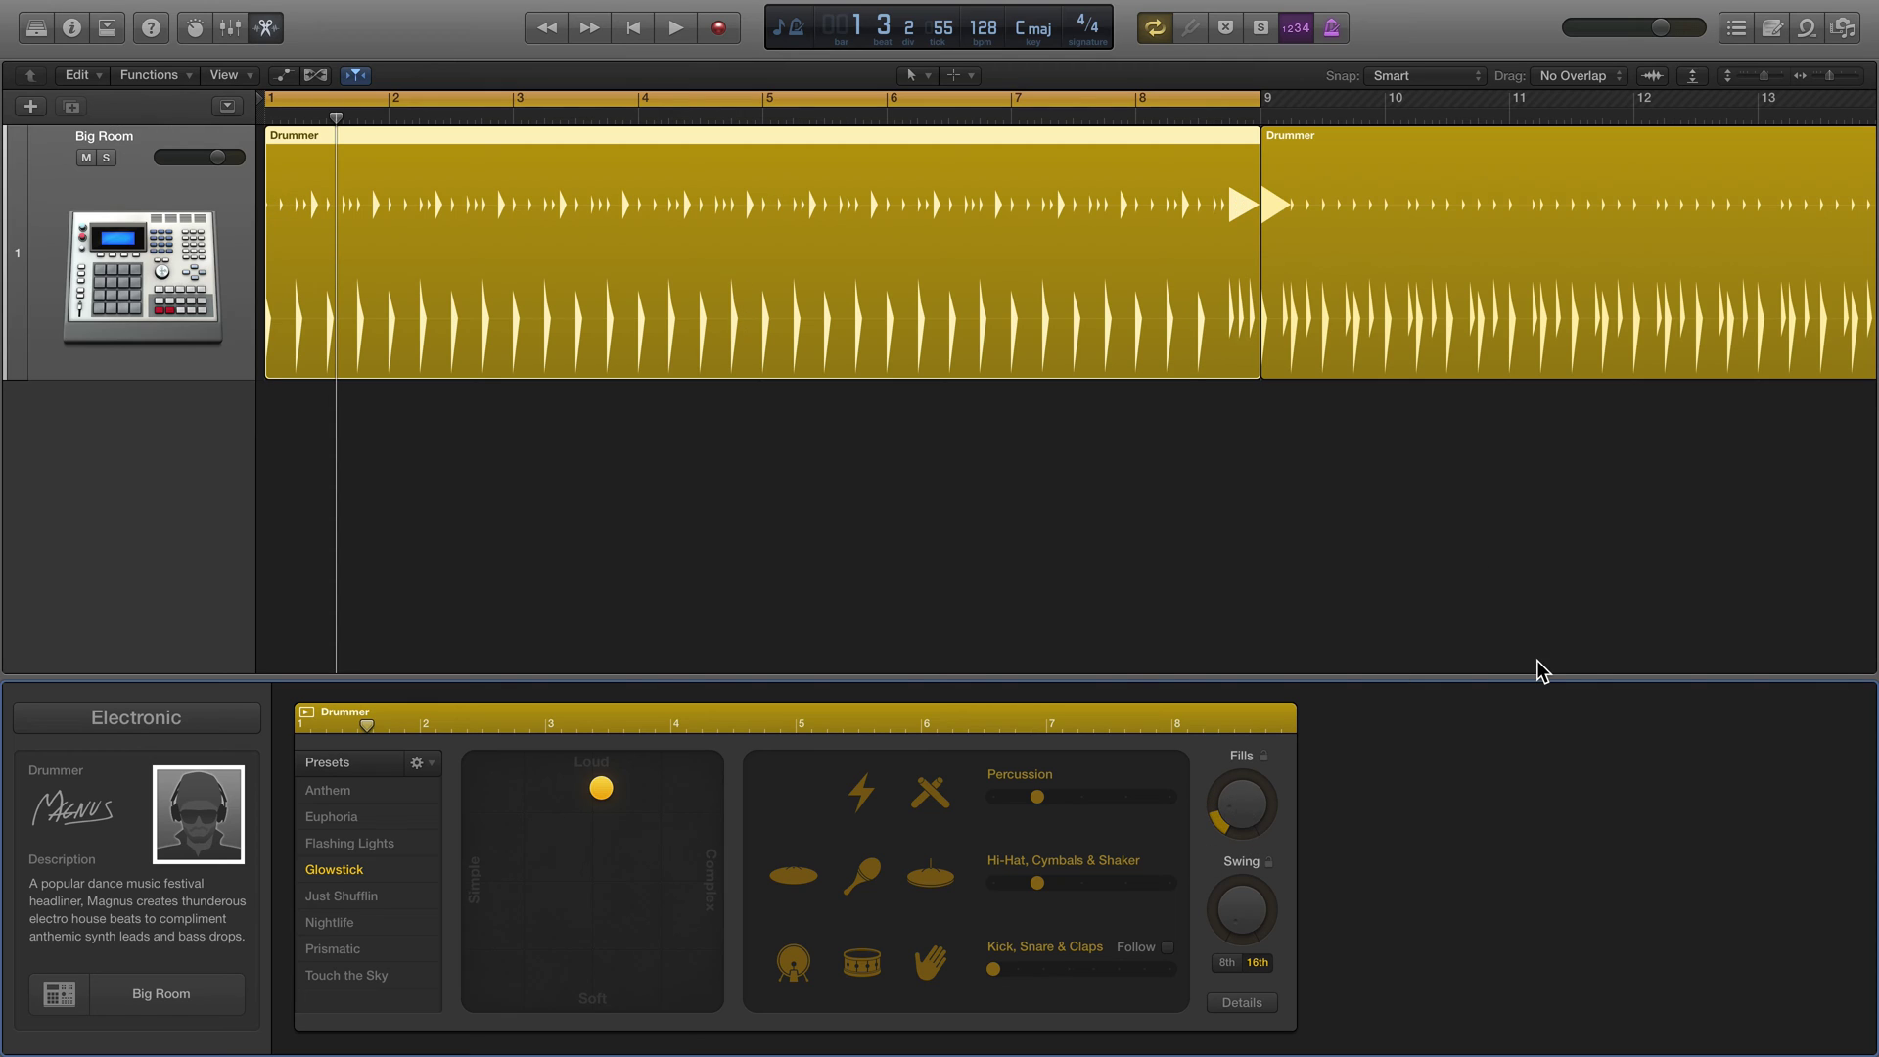
Step: Split the Drummer region at bar 5 and select the first region, bars 1–5
left_click(760, 110)
key("super+t")
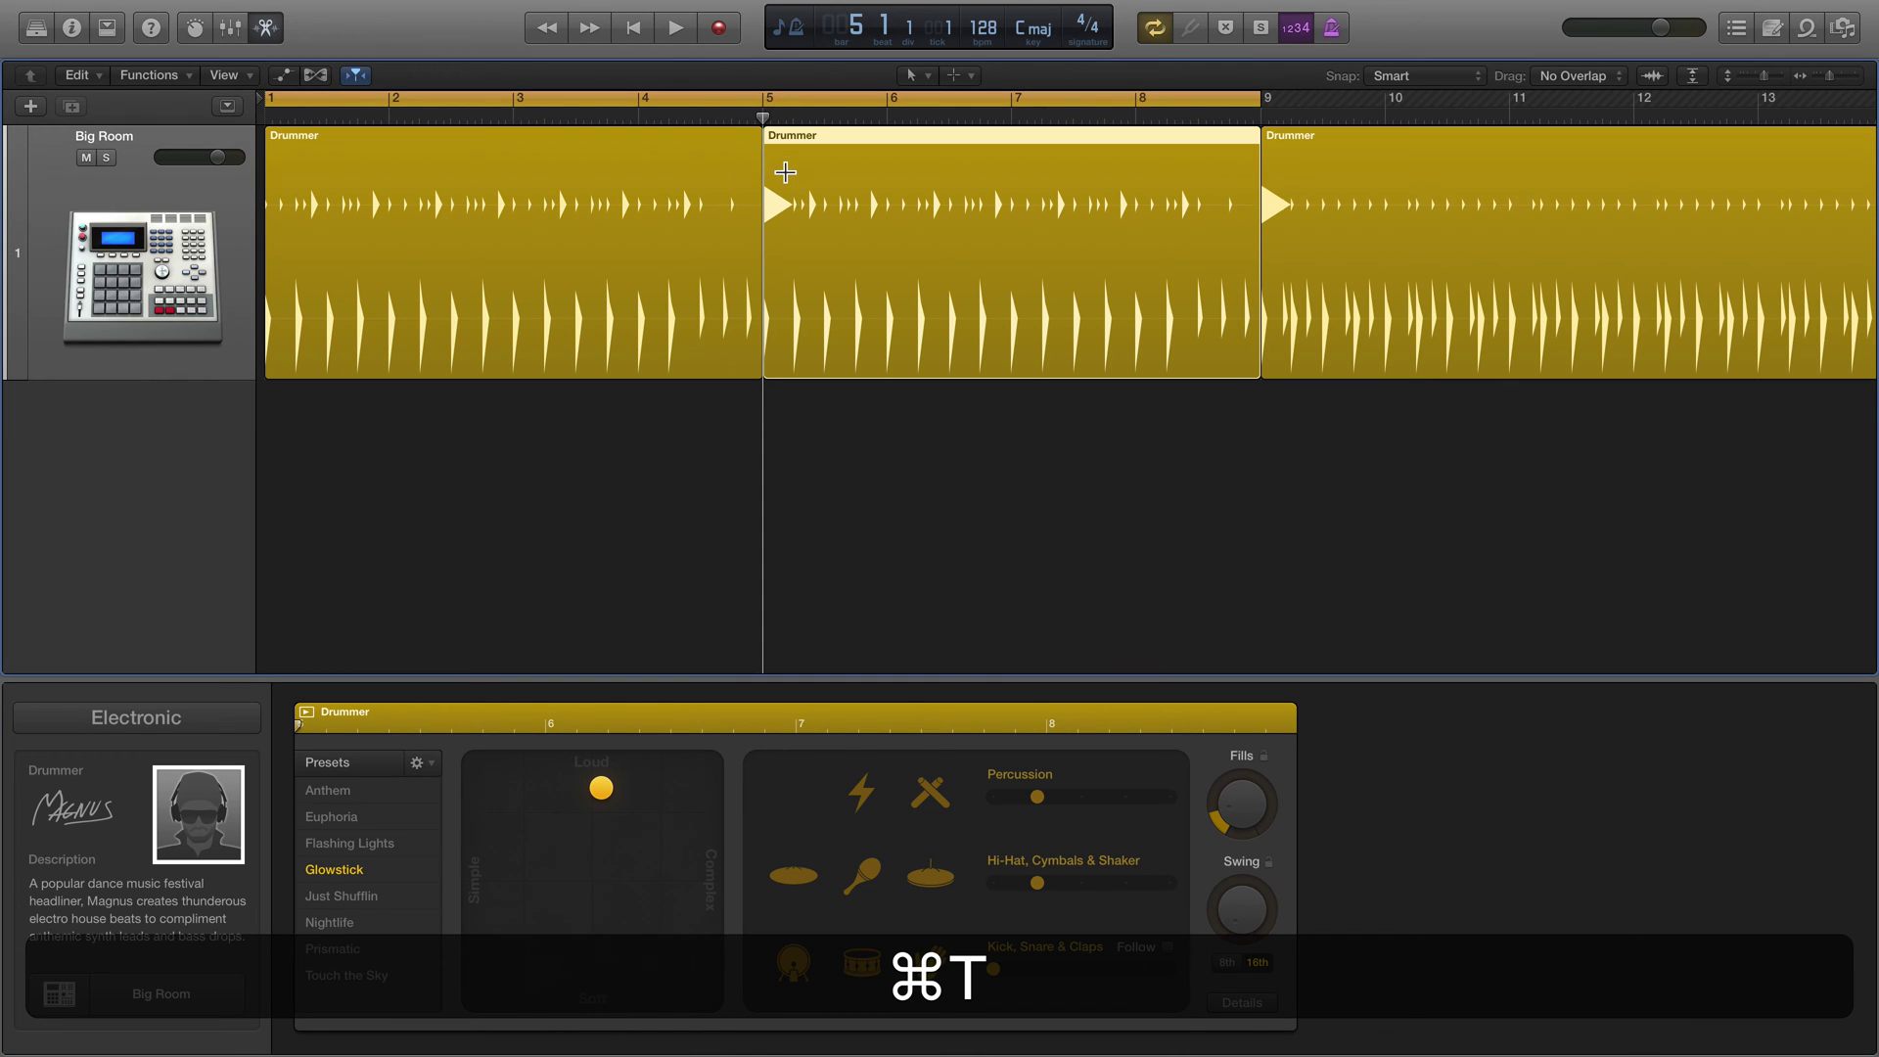
left_click(697, 155)
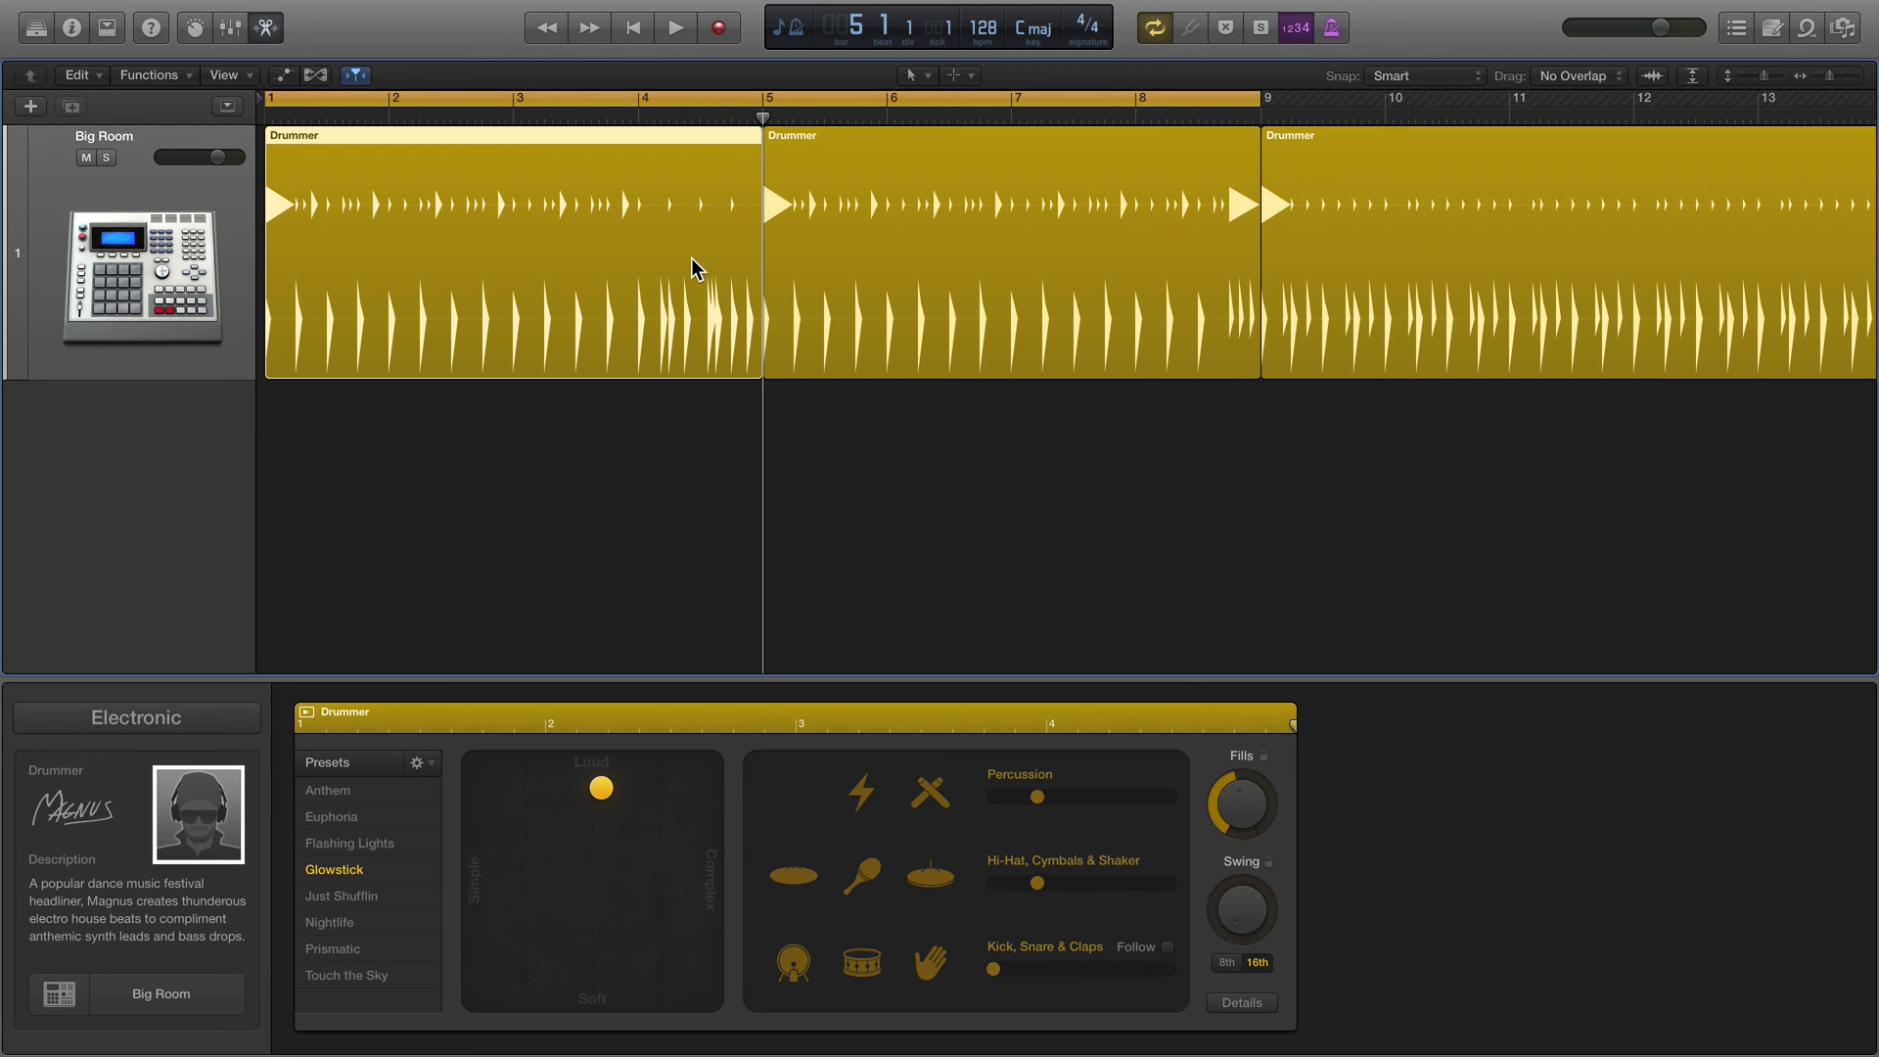
left_click(1167, 256)
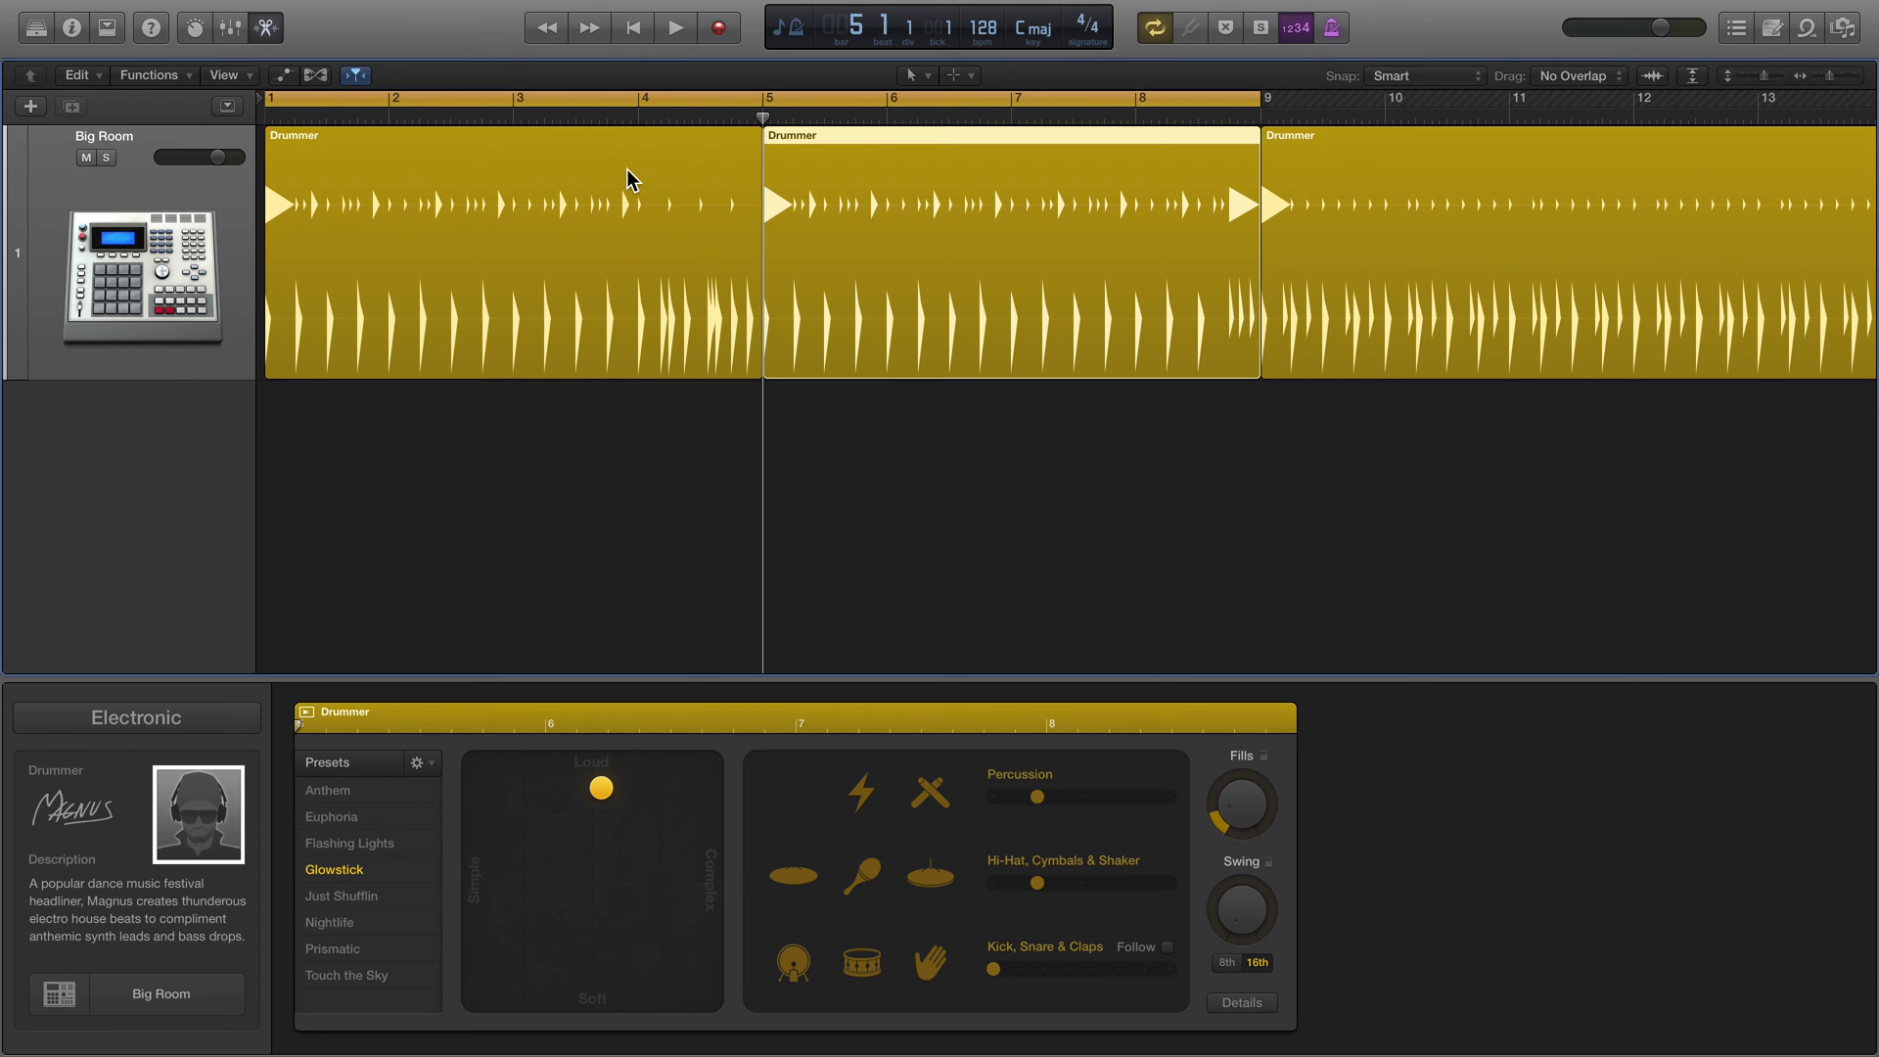
left_click_drag(637, 171, 851, 189)
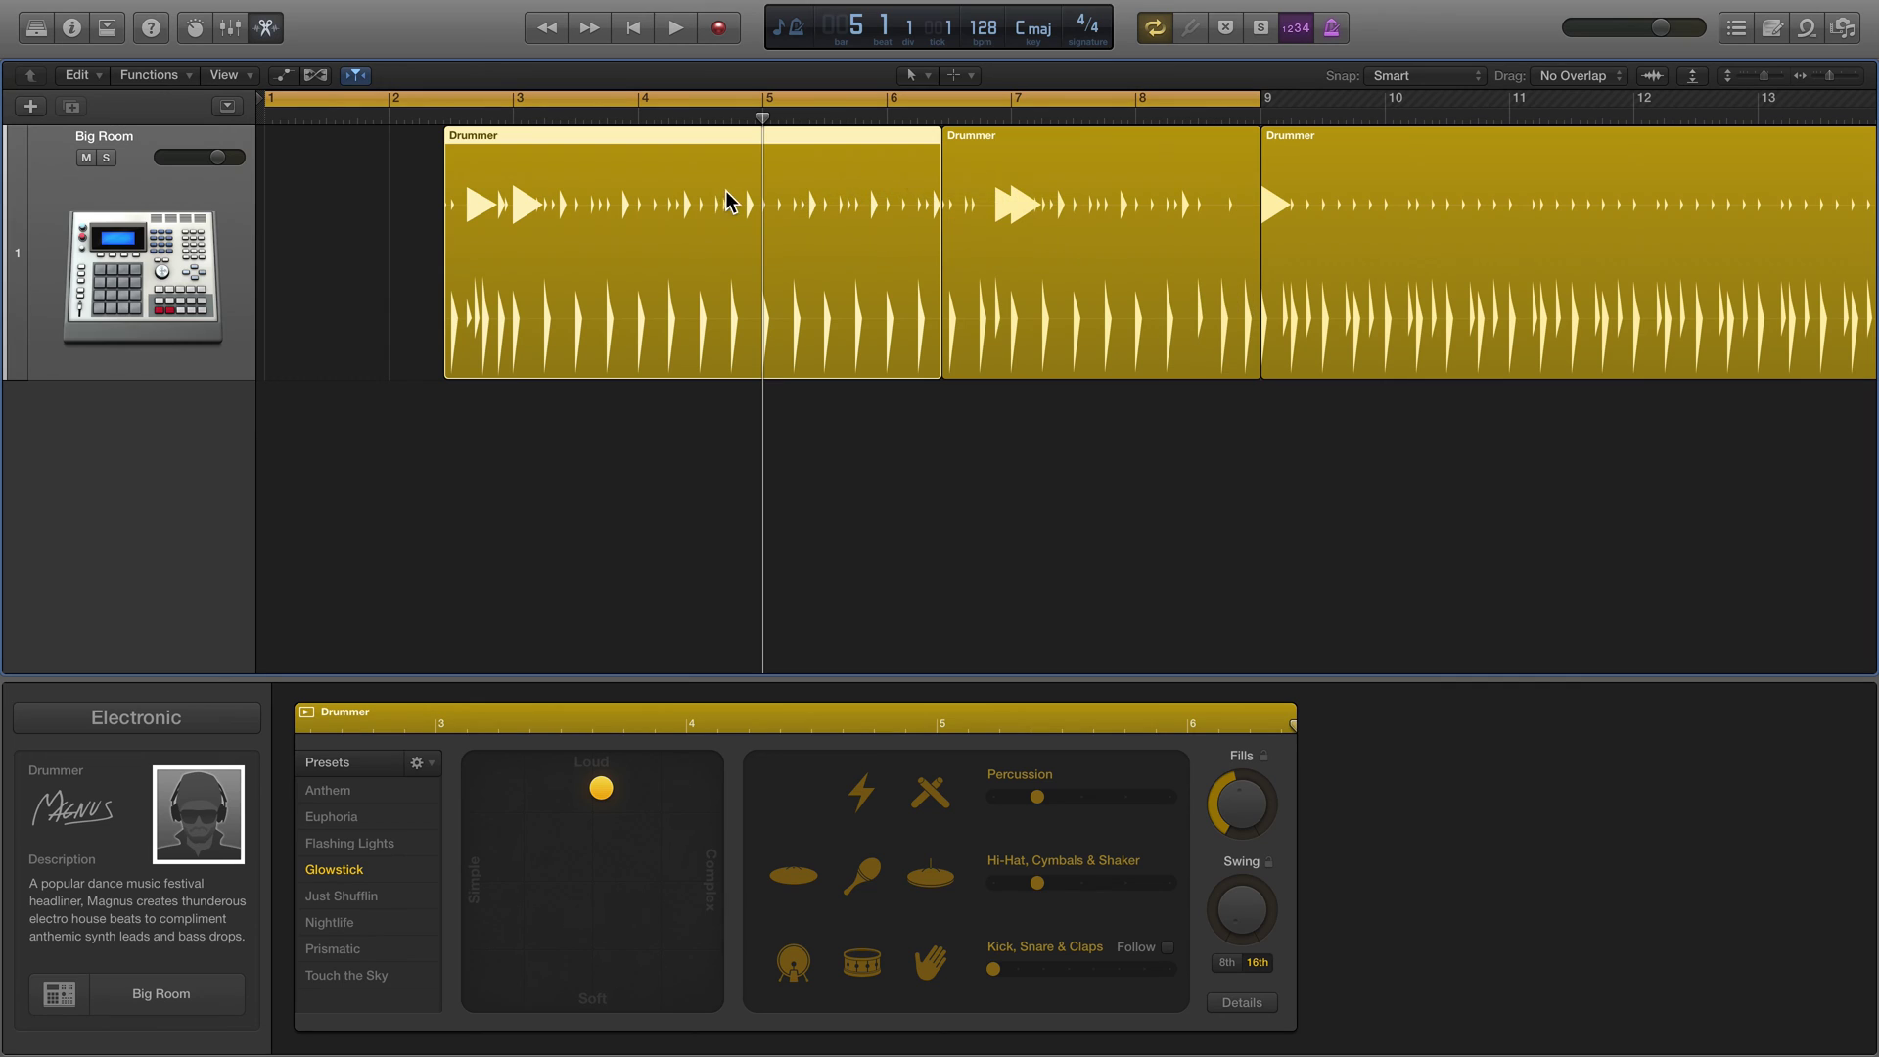
key("super+z")
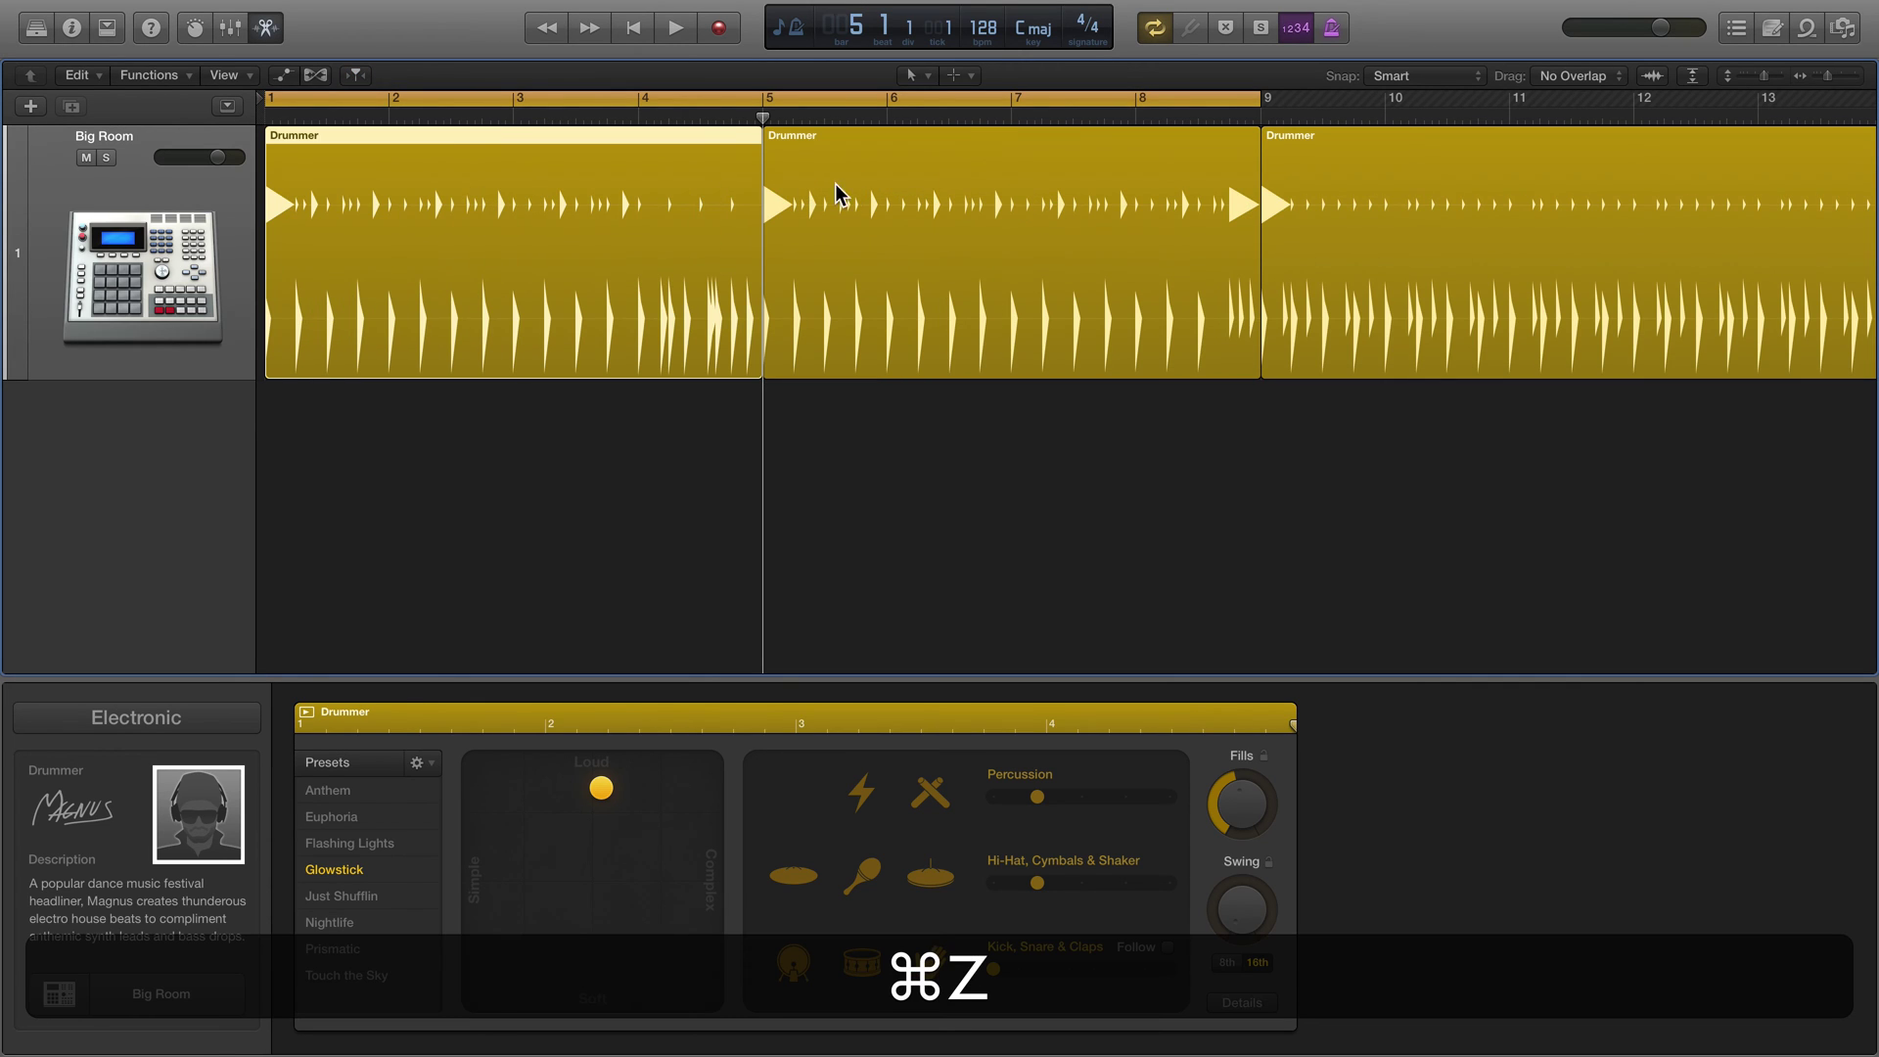
left_click(650, 184)
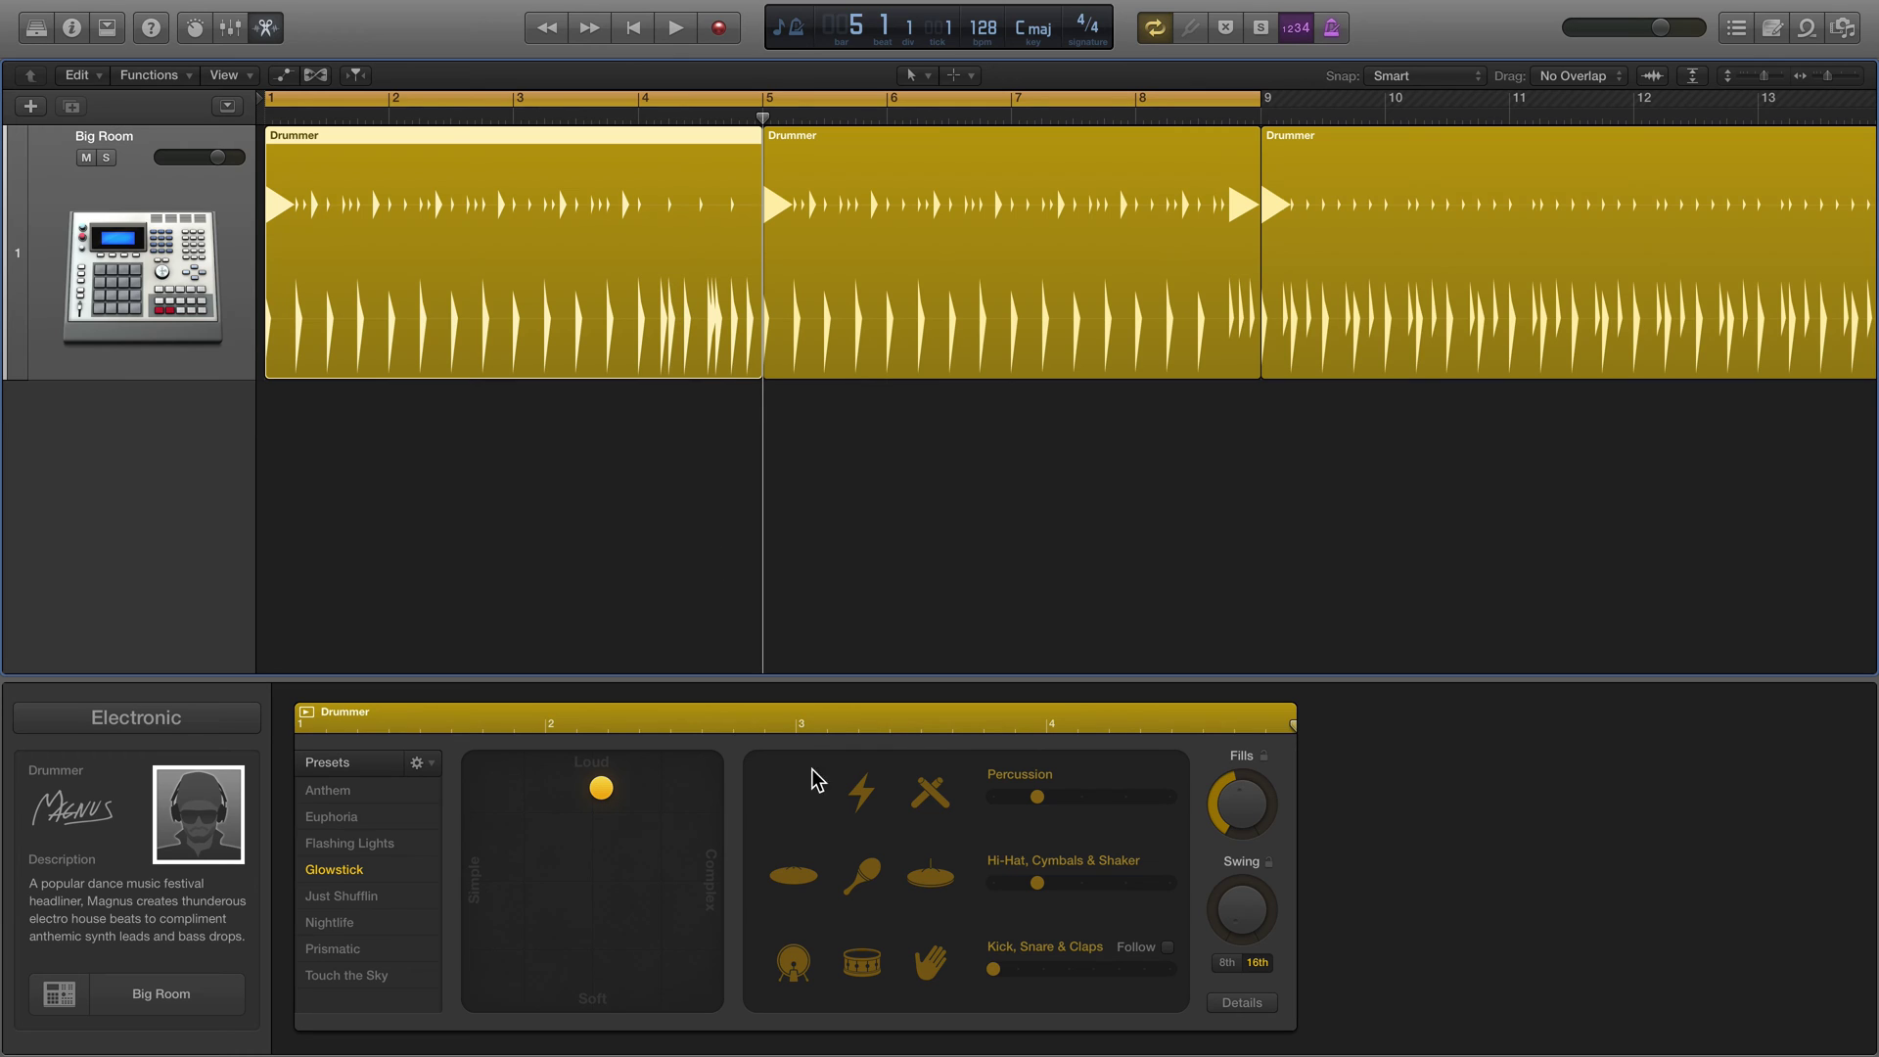
Step: Mute snare, claps, hi-hat, shaker, ride and percussion in the first region, then play it
left_click(866, 951)
left_click(925, 961)
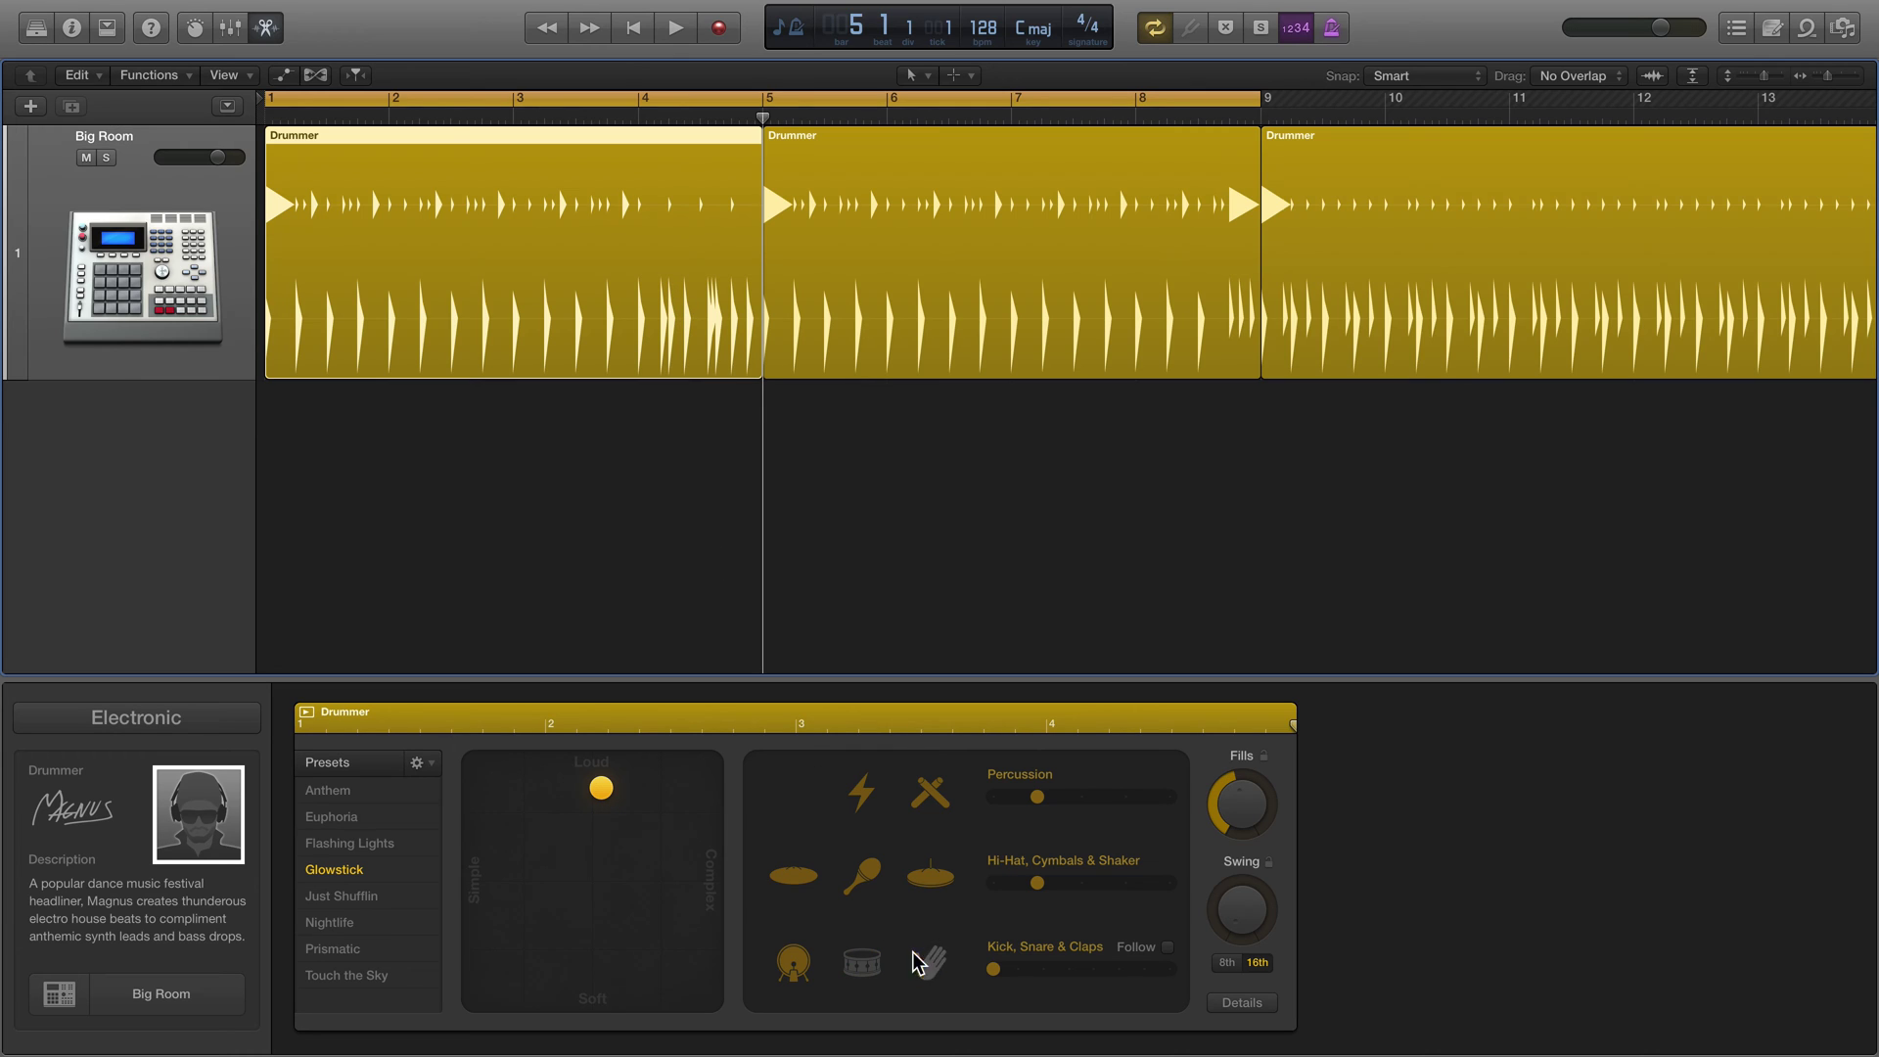
left_click(791, 877)
left_click(861, 875)
left_click(930, 876)
left_click(860, 790)
left_click(931, 788)
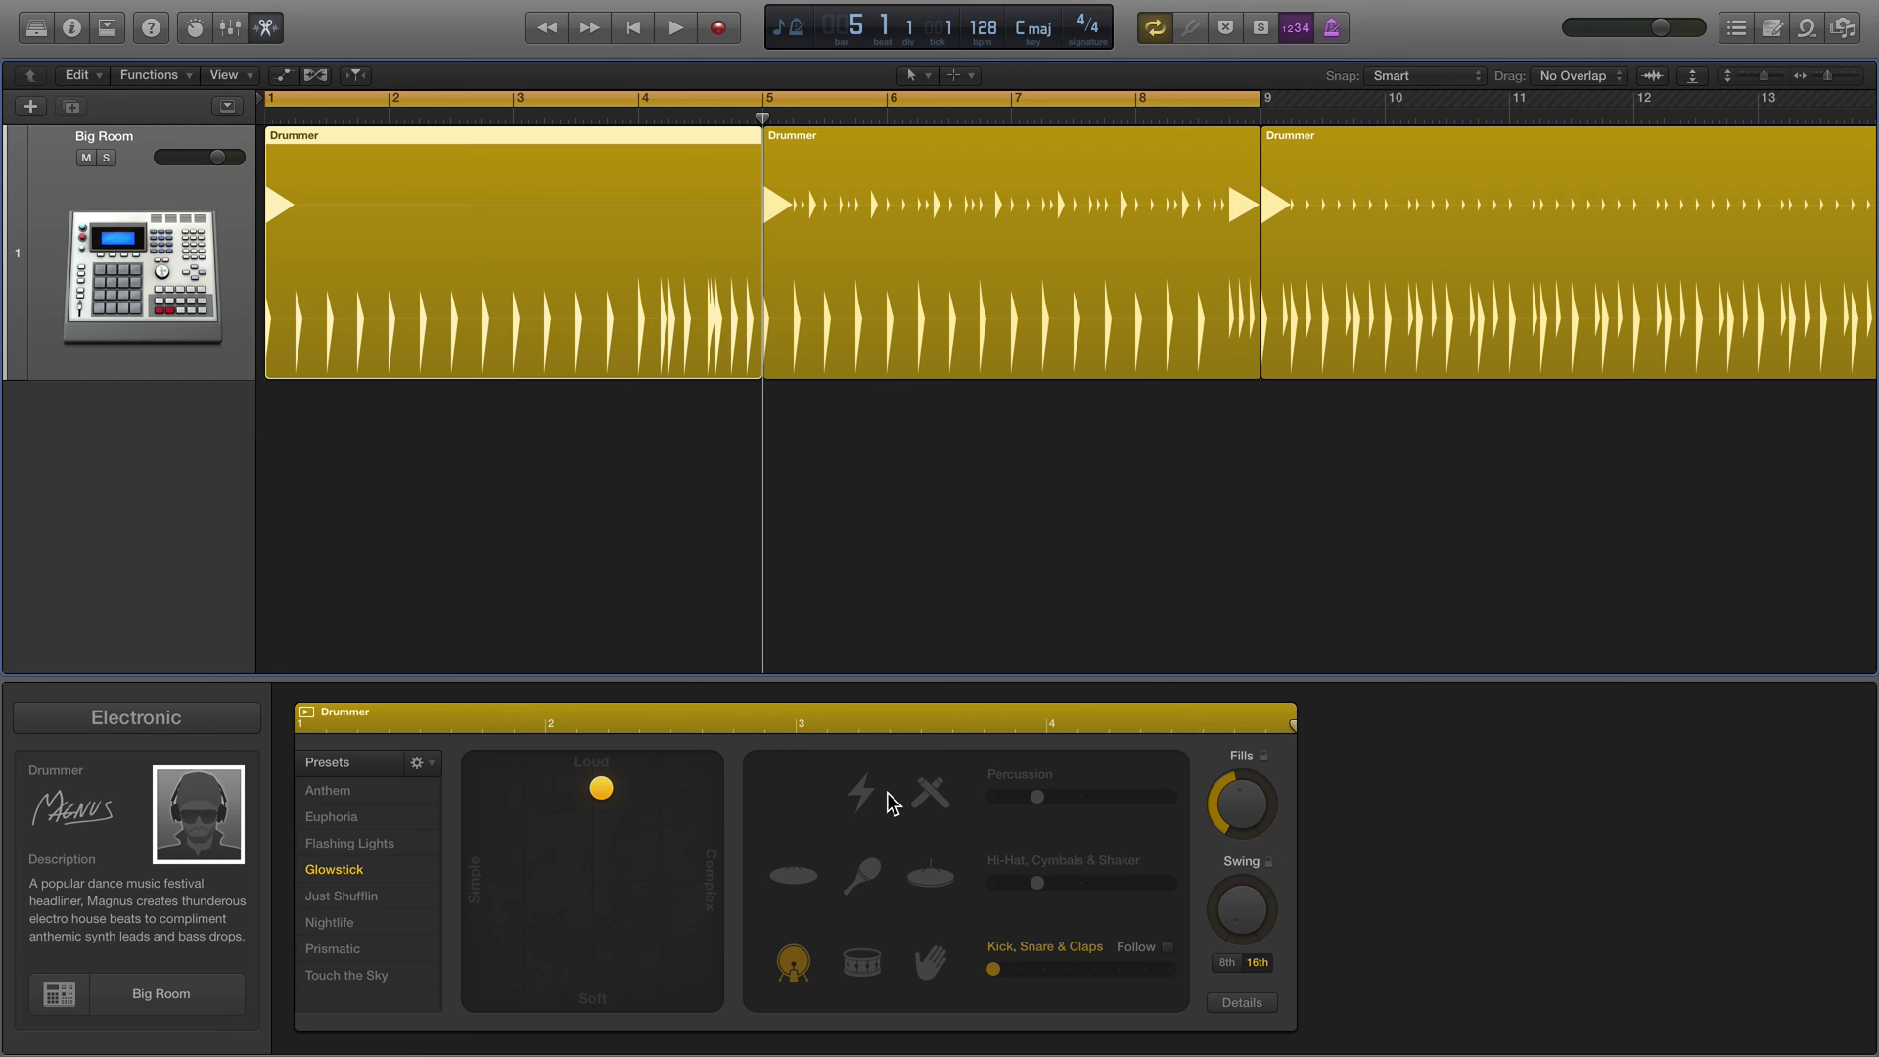
key("space")
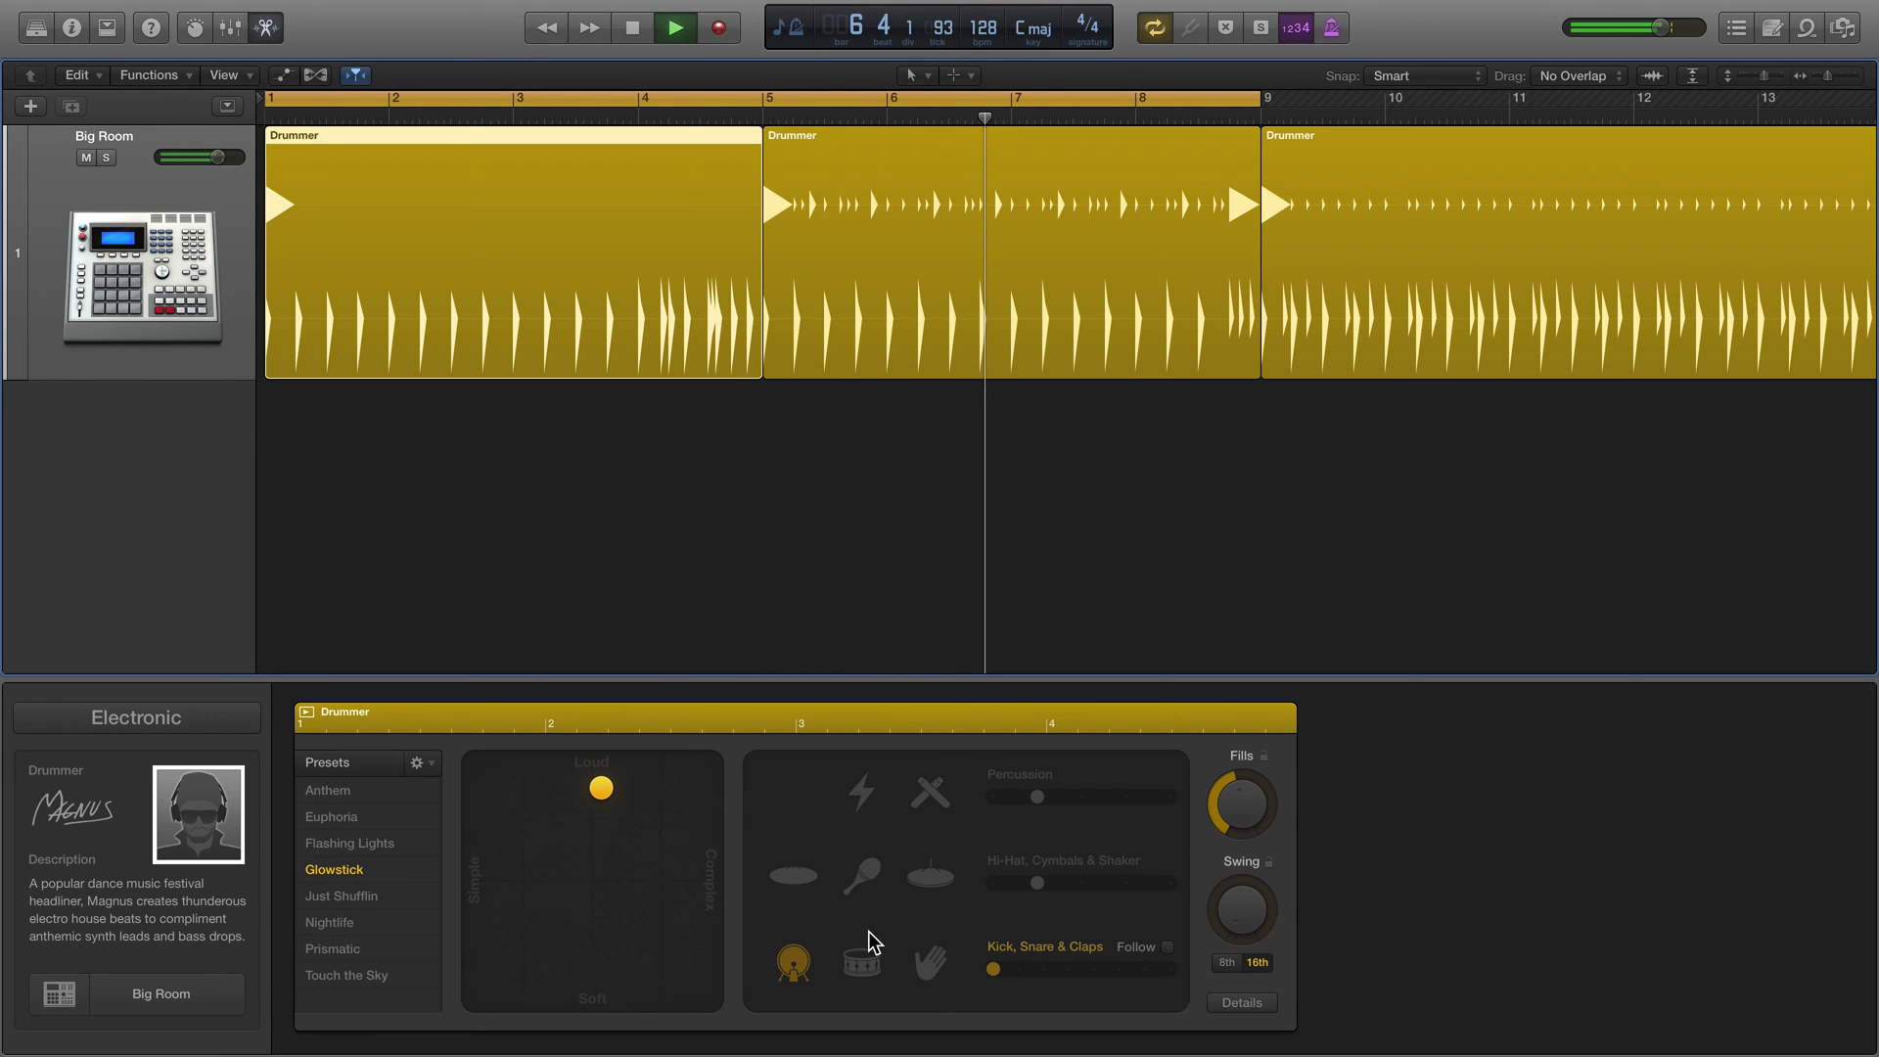
Step: Stop playback and undo four times, restoring percussion, hi-hat, the Fills amount and the unsplit region
key("space")
key("super+z")
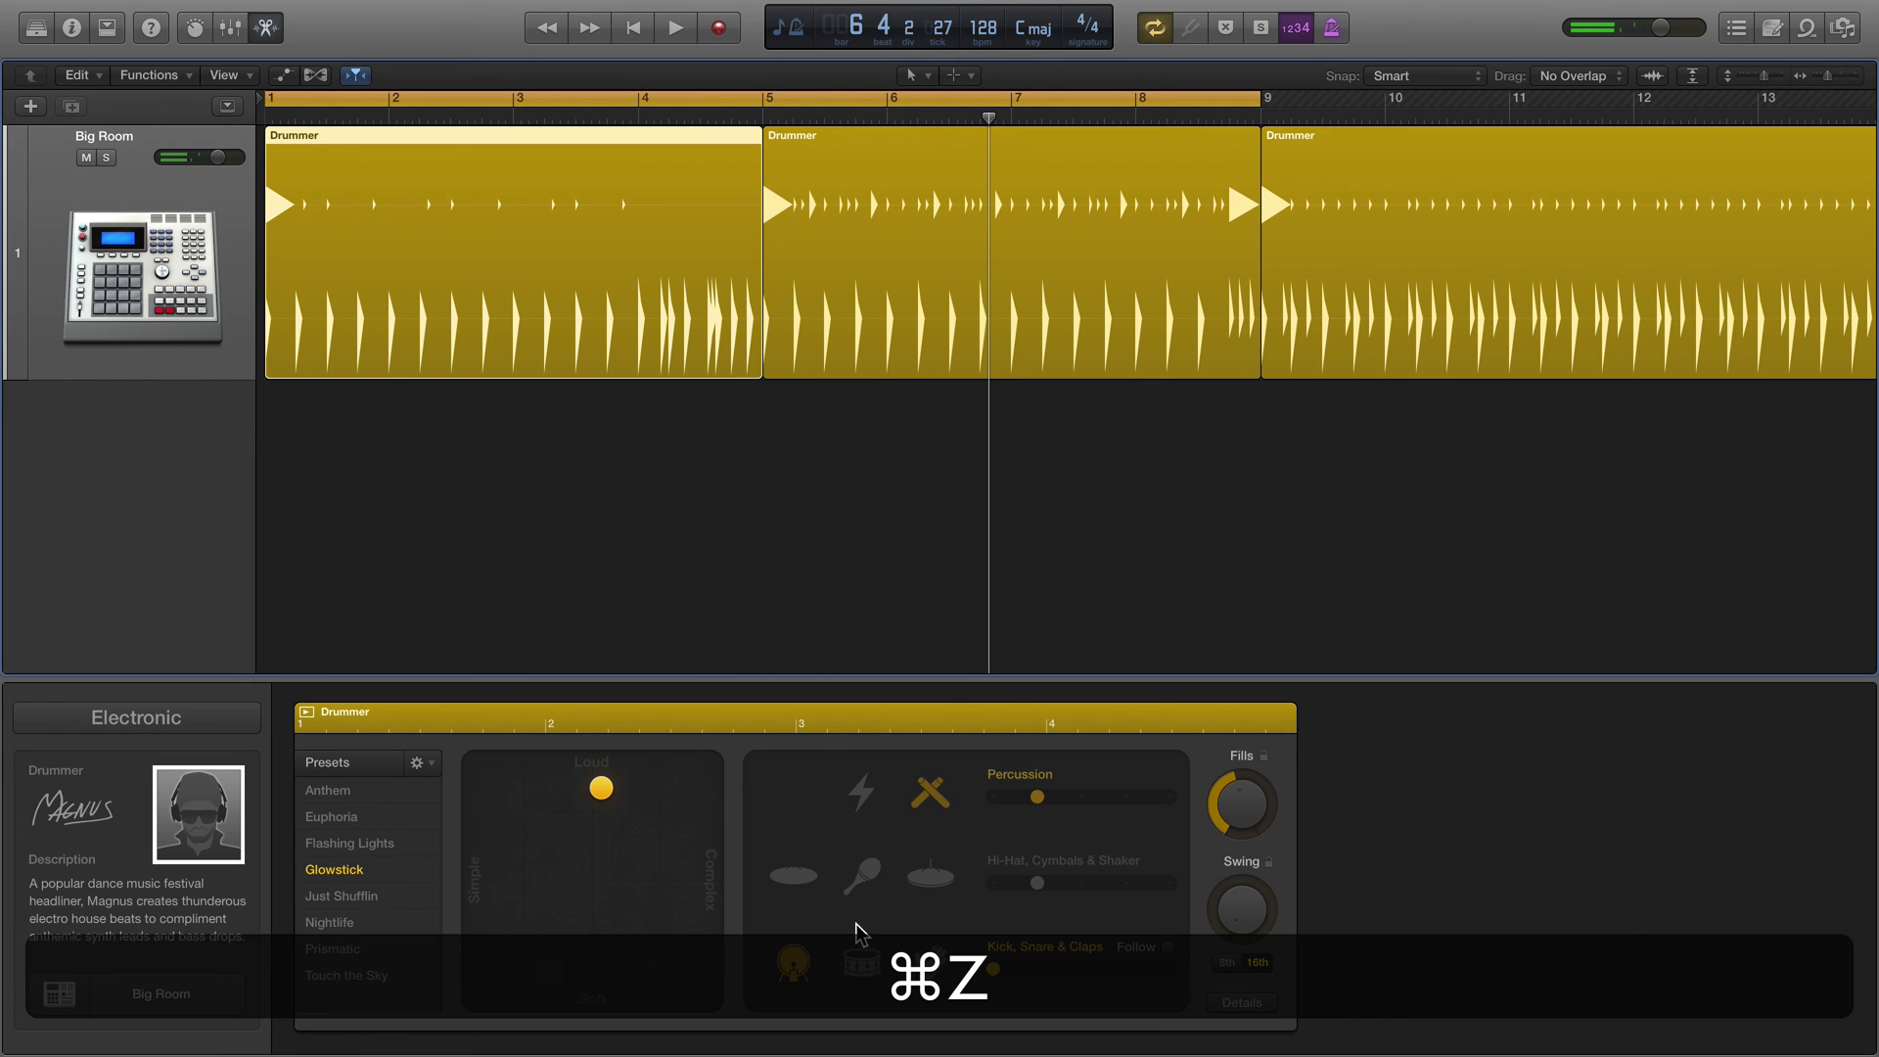
key("super+z")
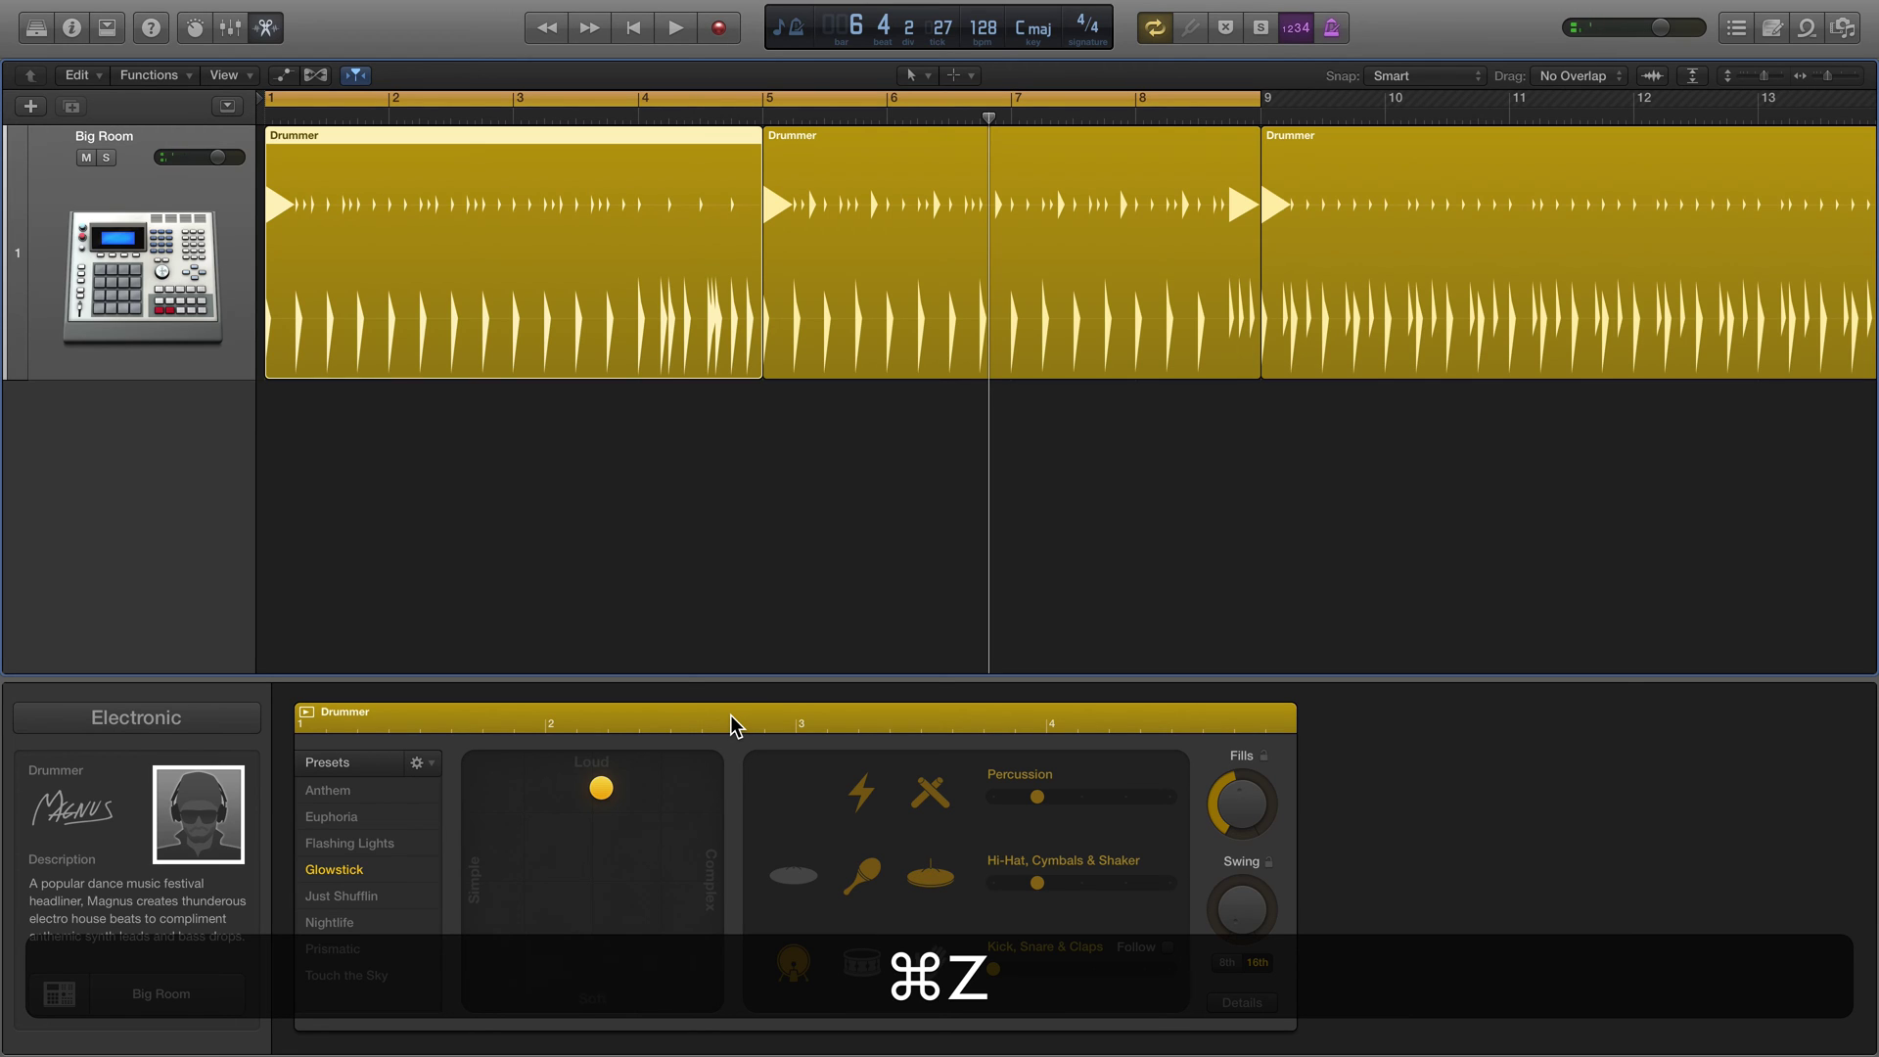
key("super+z")
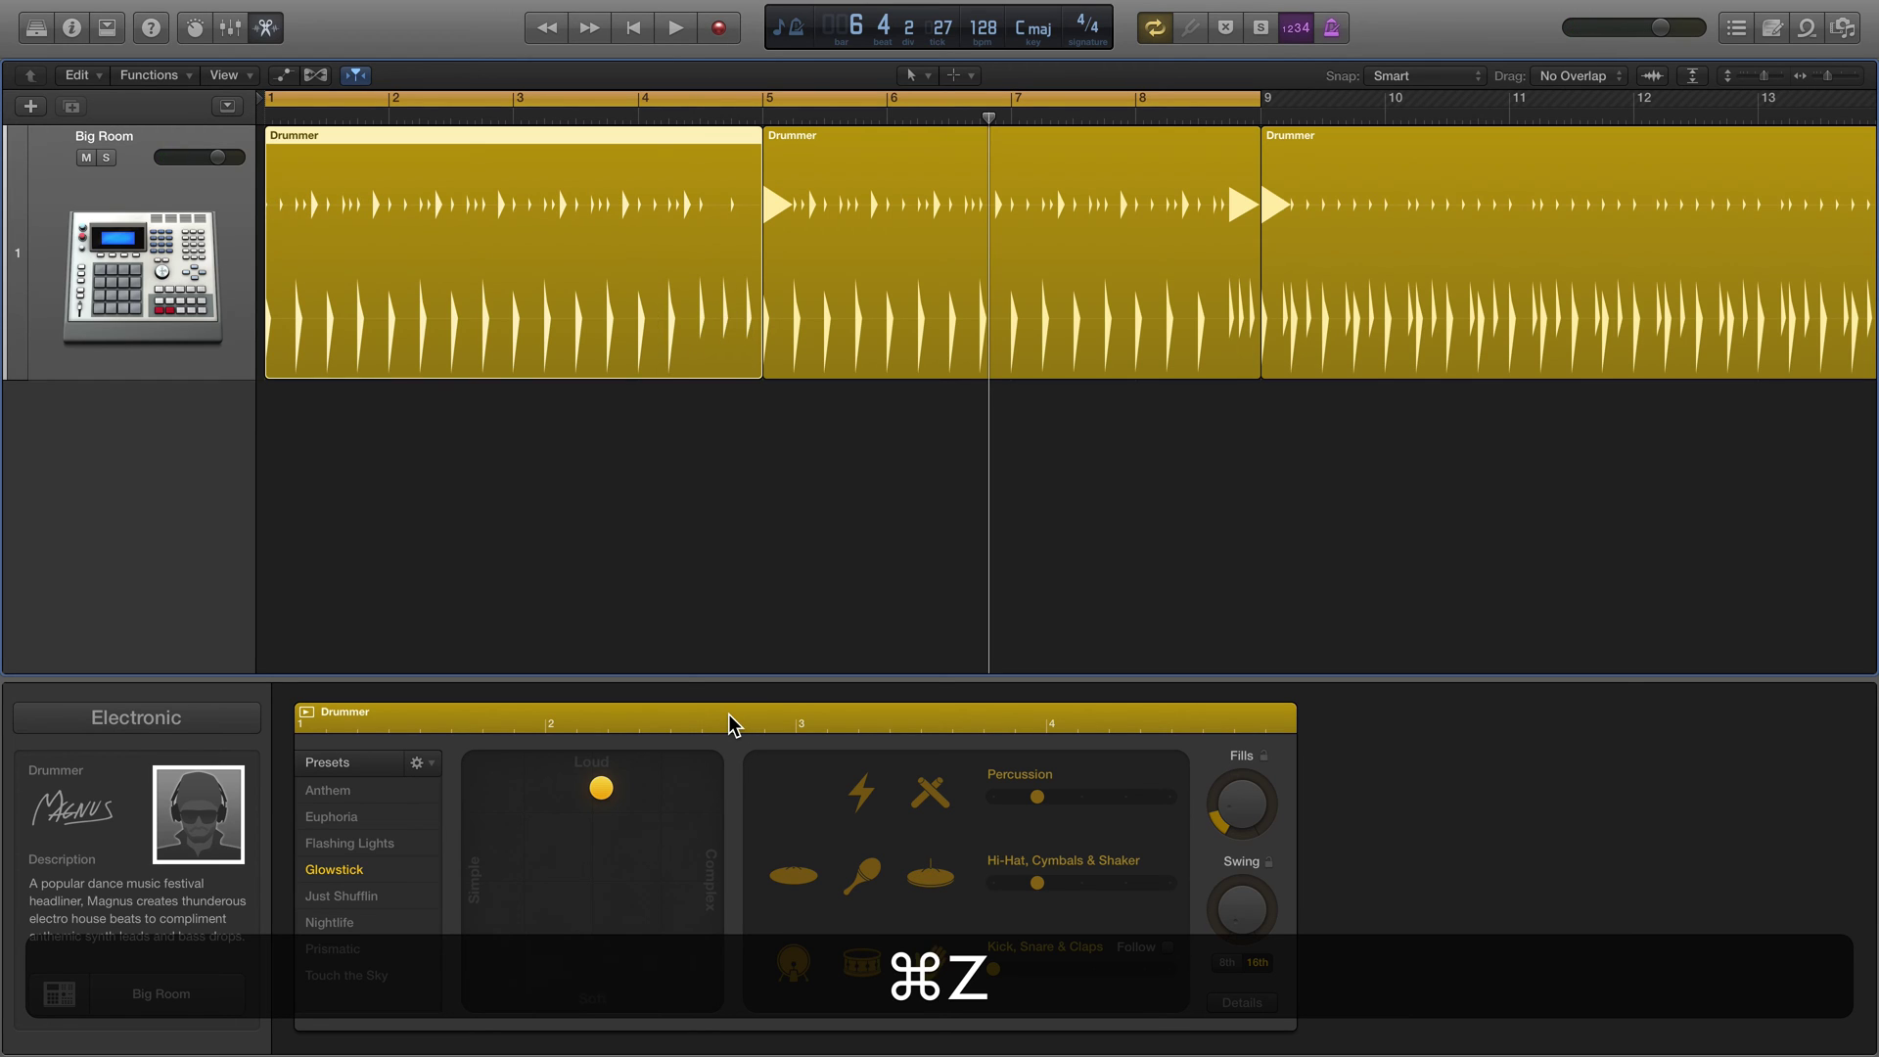
key("super+z")
key("super+z")
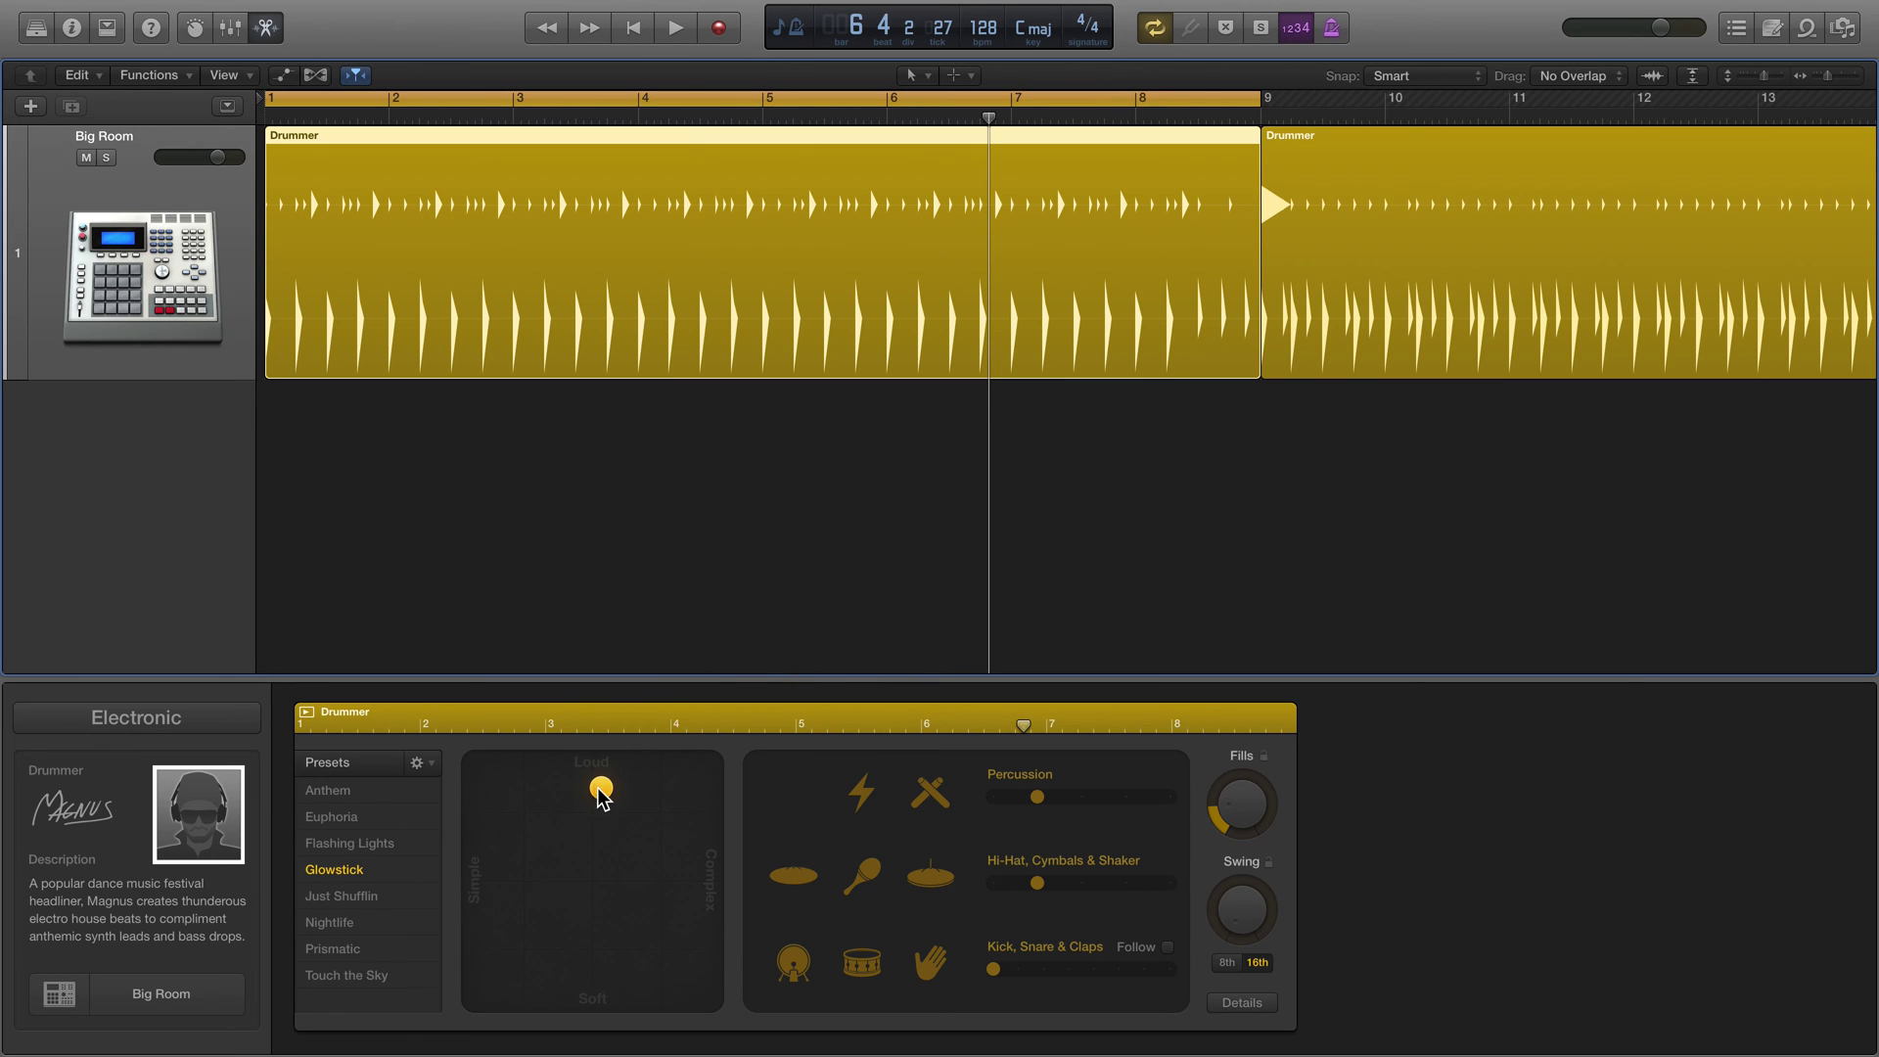
Step: Make the loud beat more complex, mute percussion, switch the hi-hat group's cymbal, and audition
left_click_drag(603, 791, 601, 800)
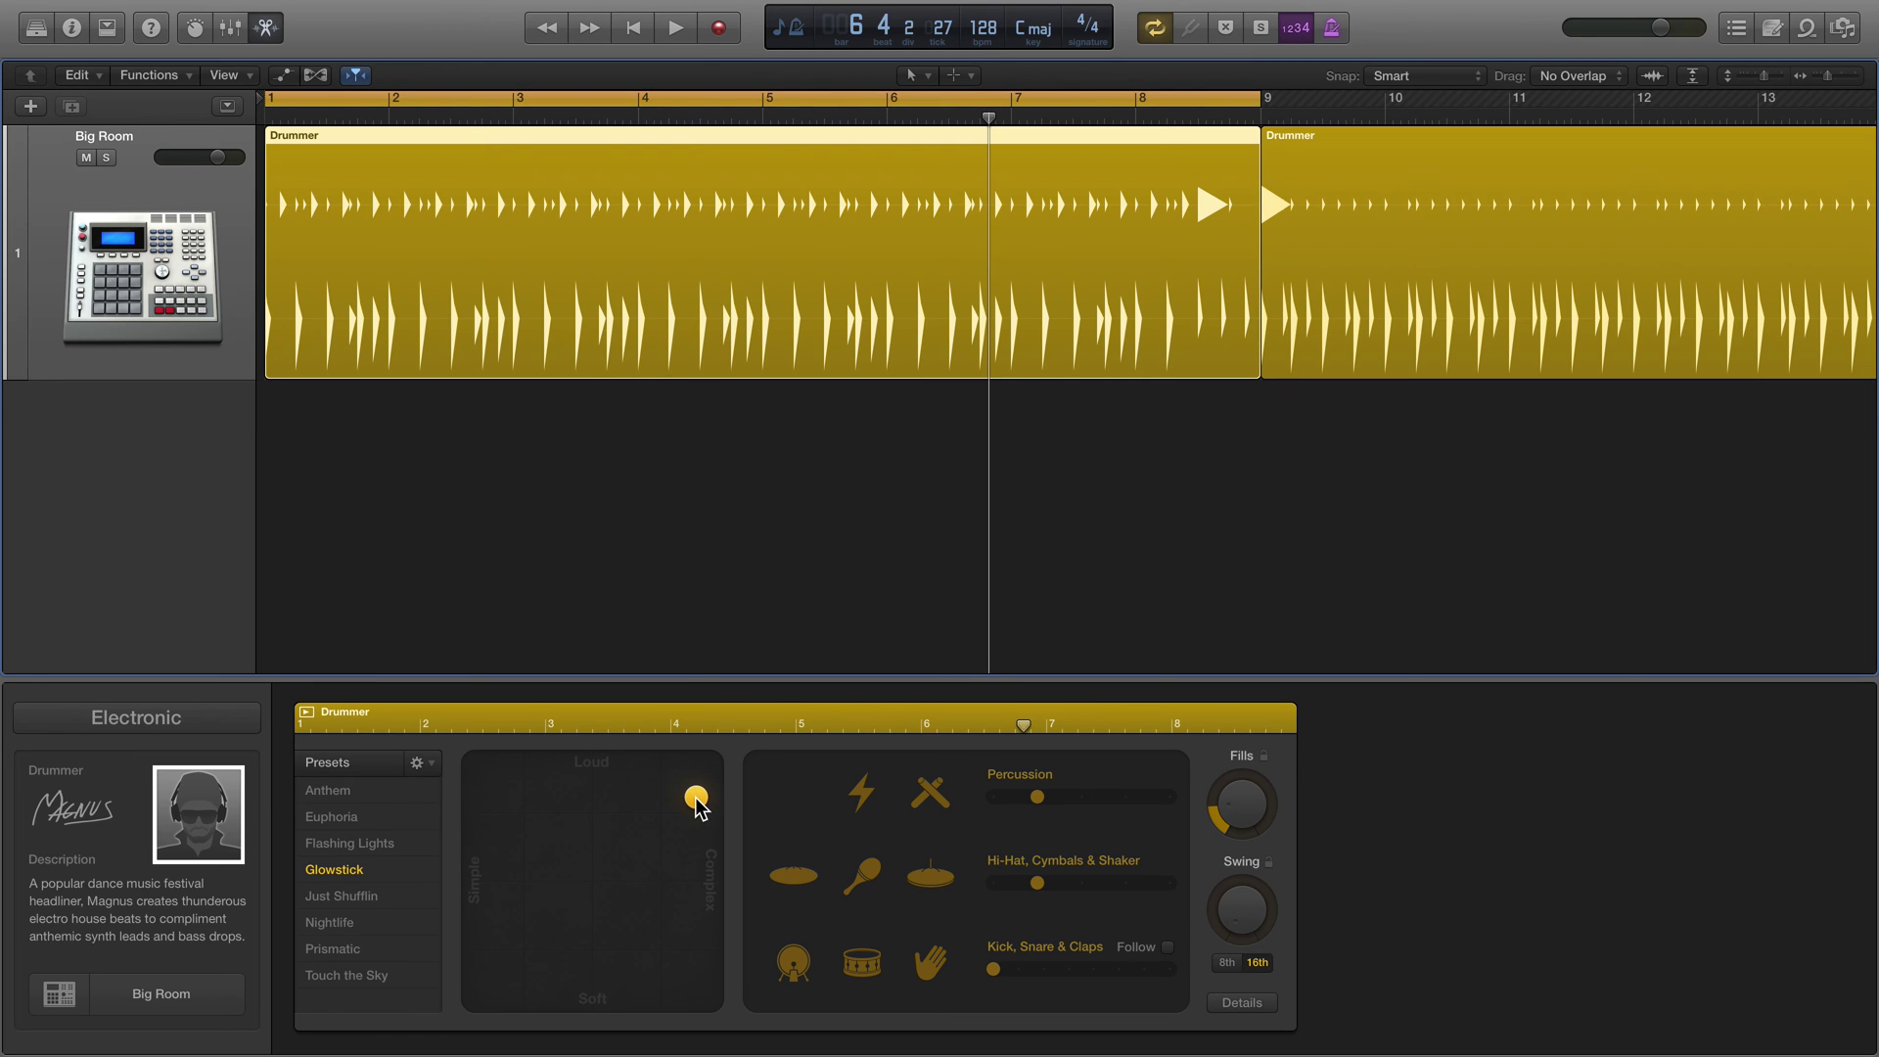
left_click_drag(694, 798, 582, 801)
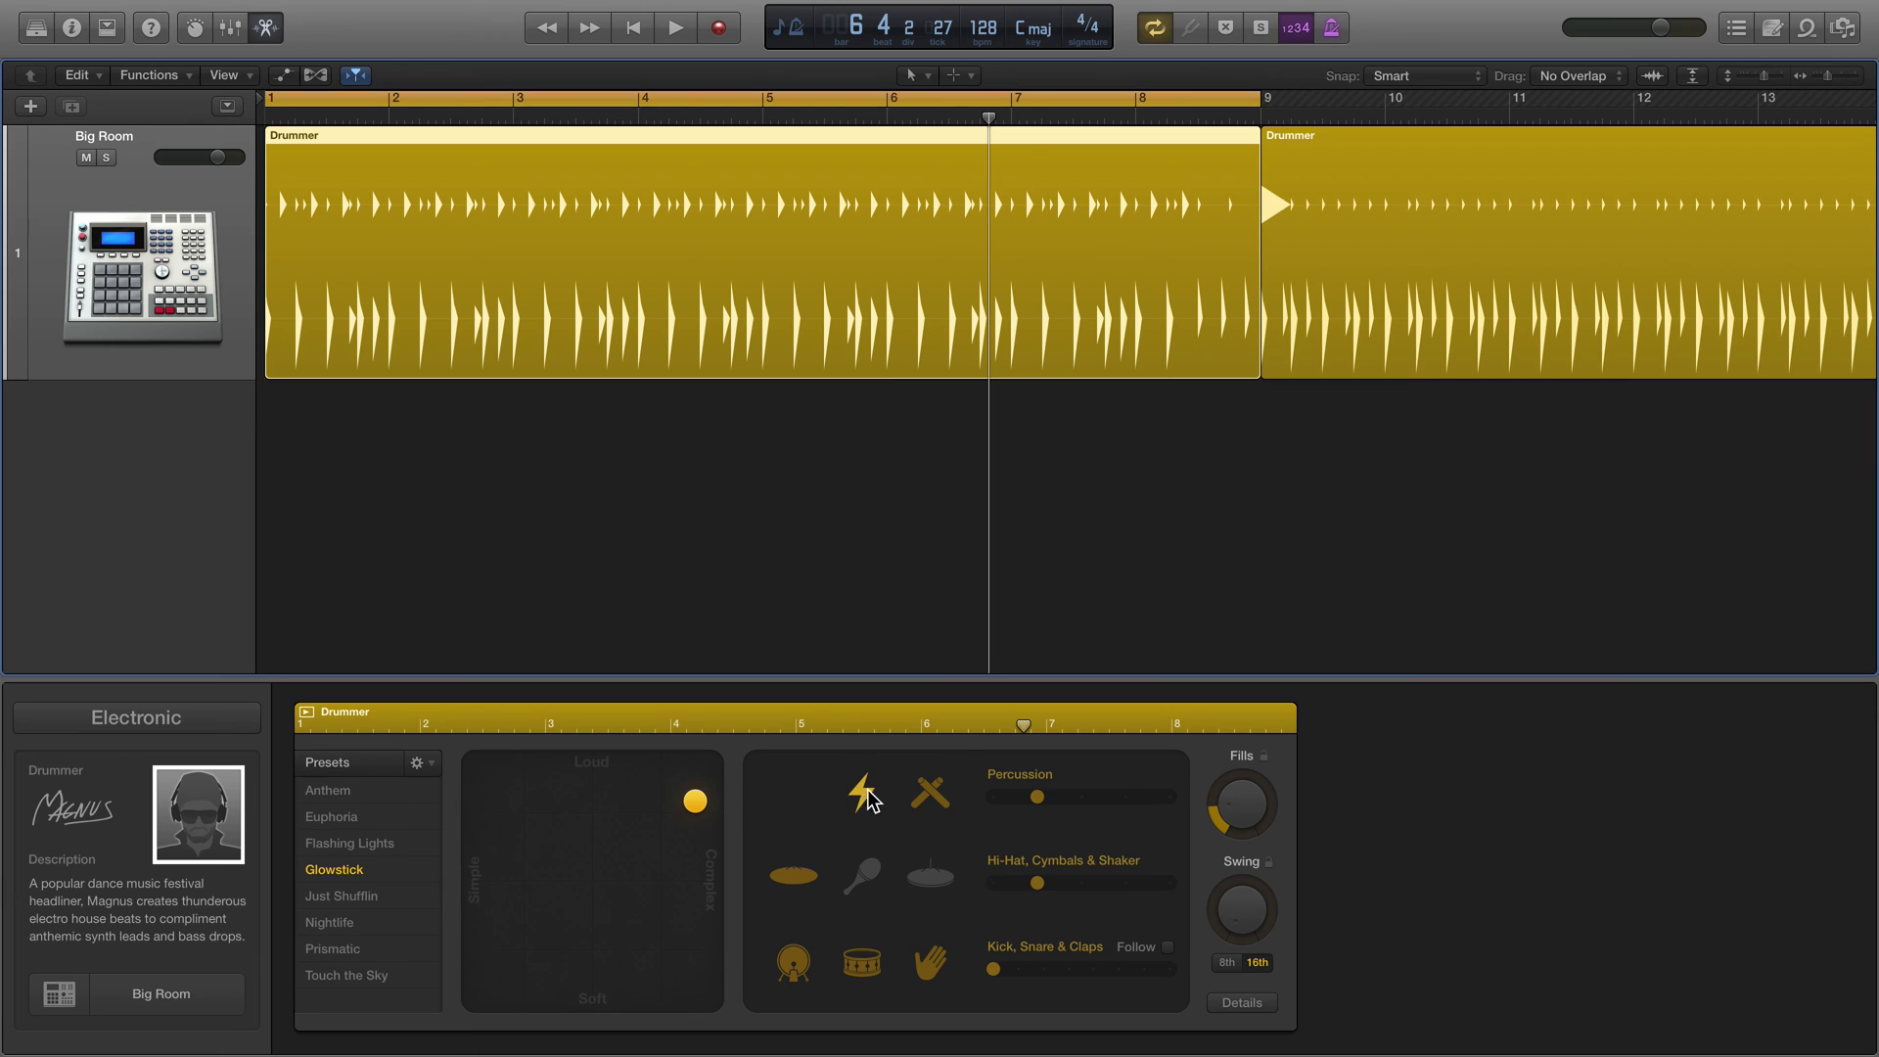
left_click(929, 791)
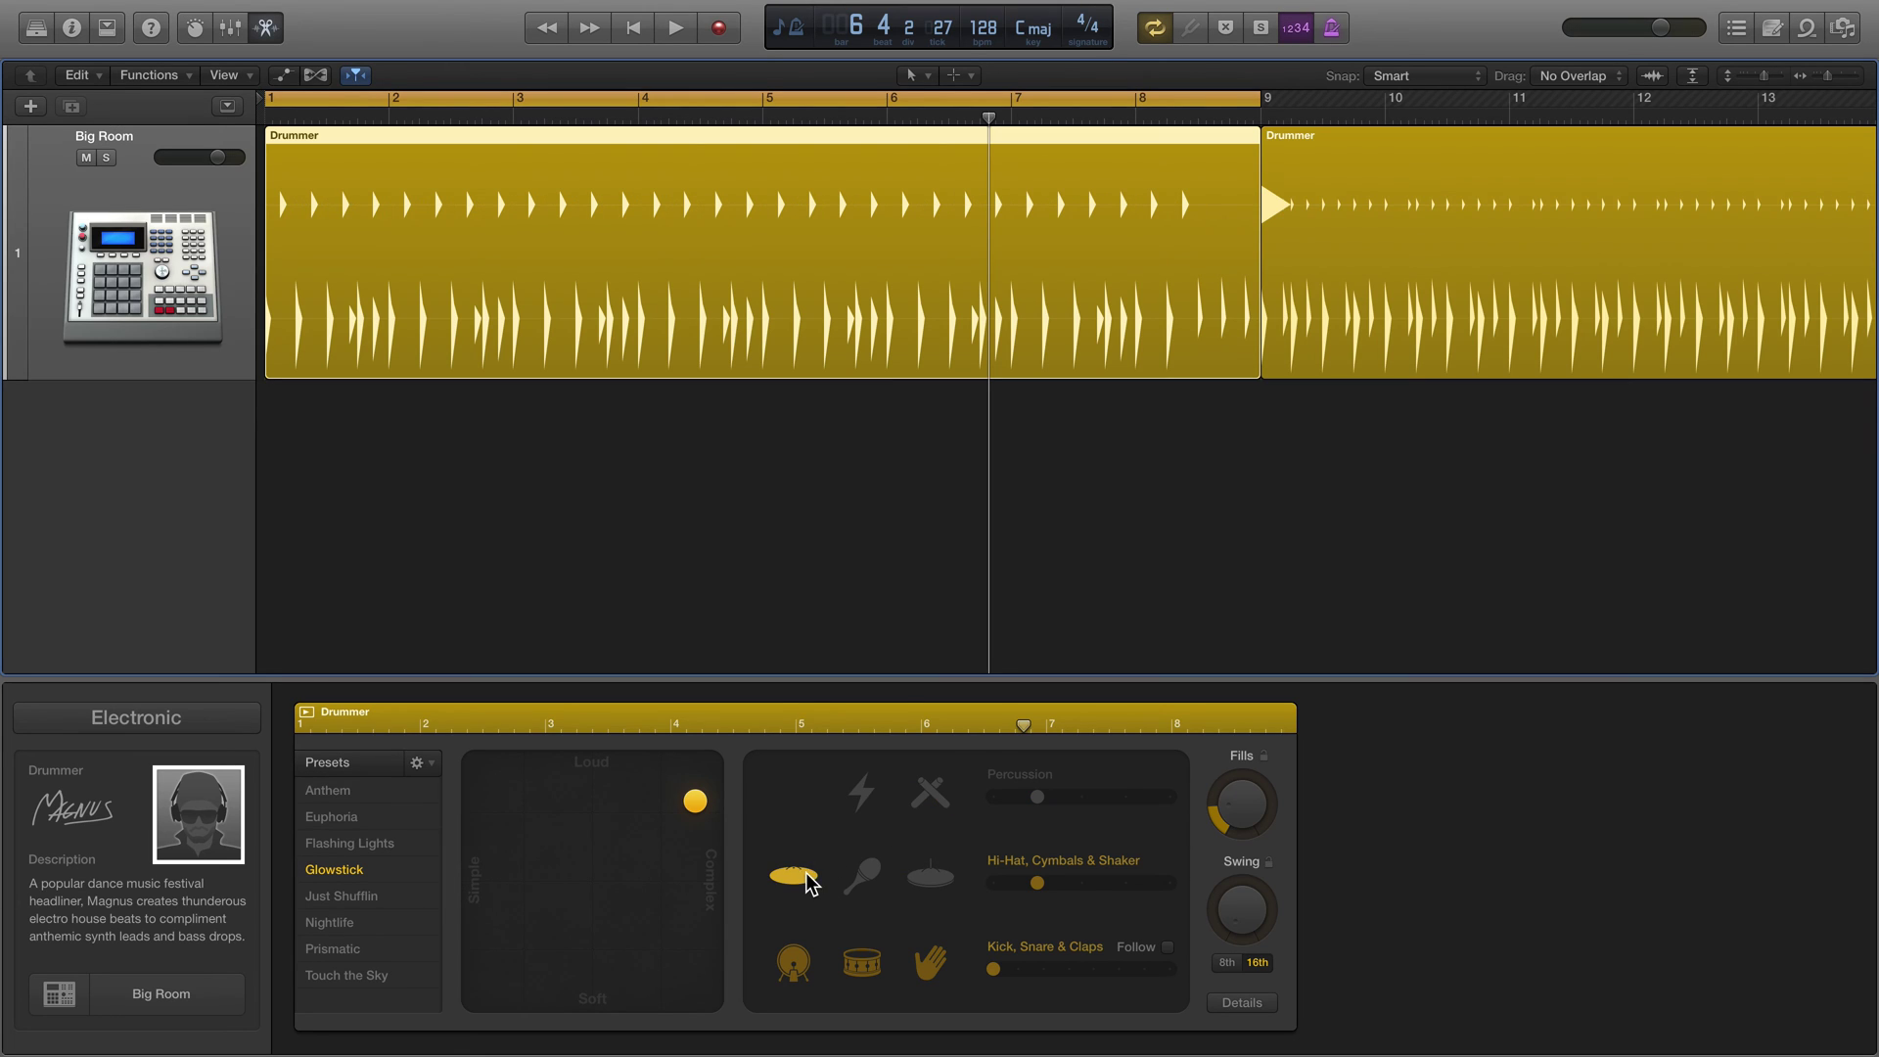
left_click(931, 874)
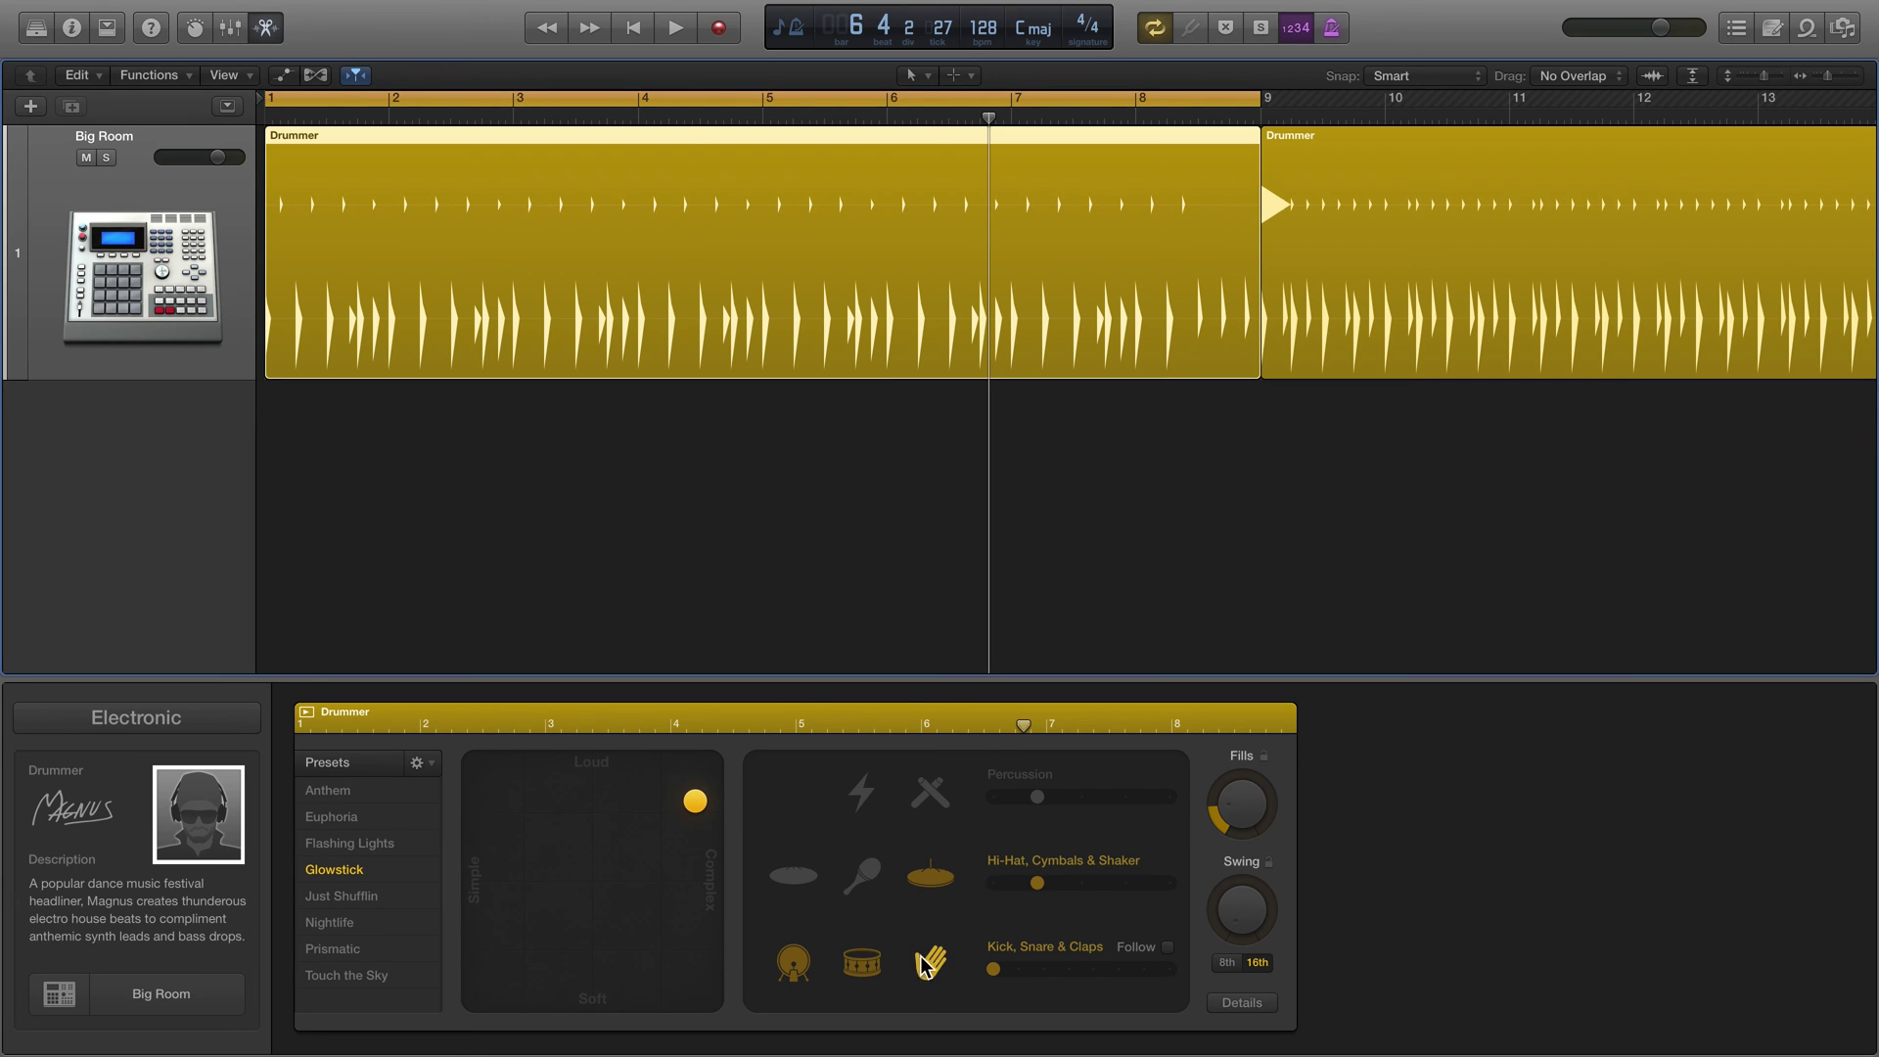
key("space")
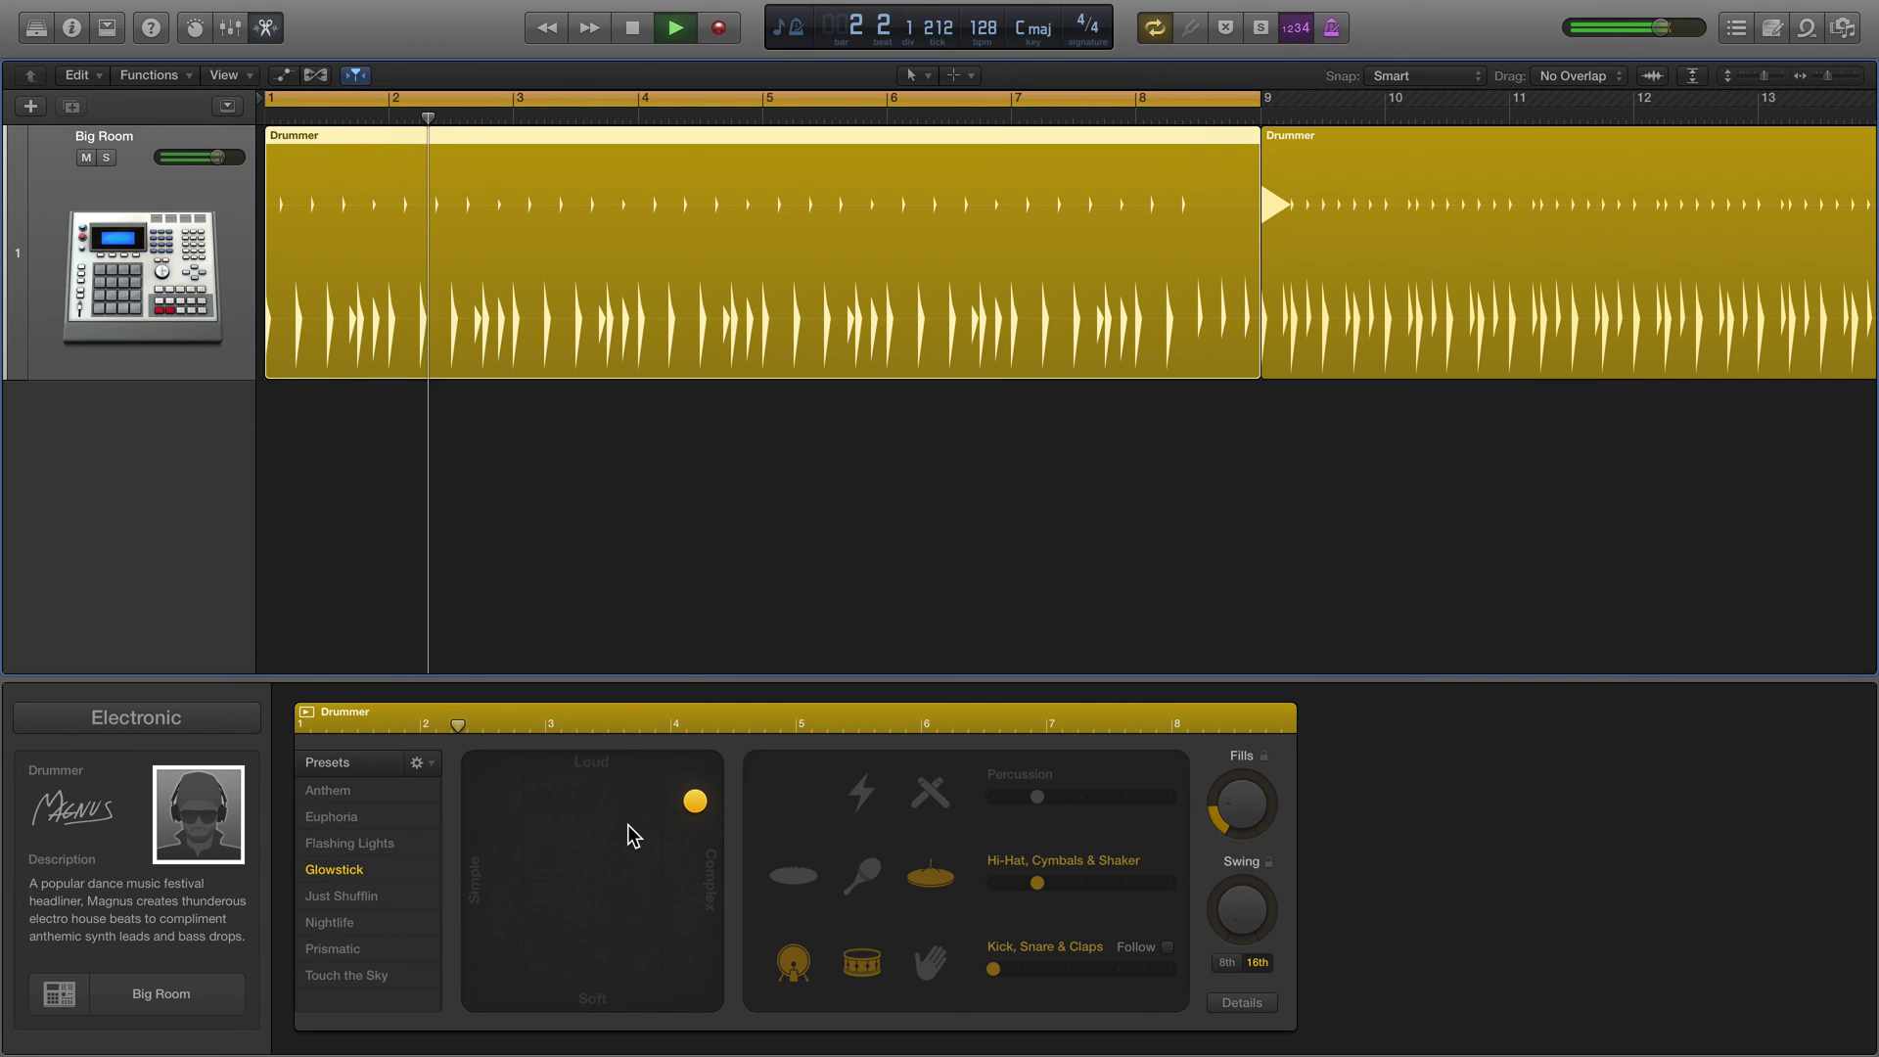
key("space")
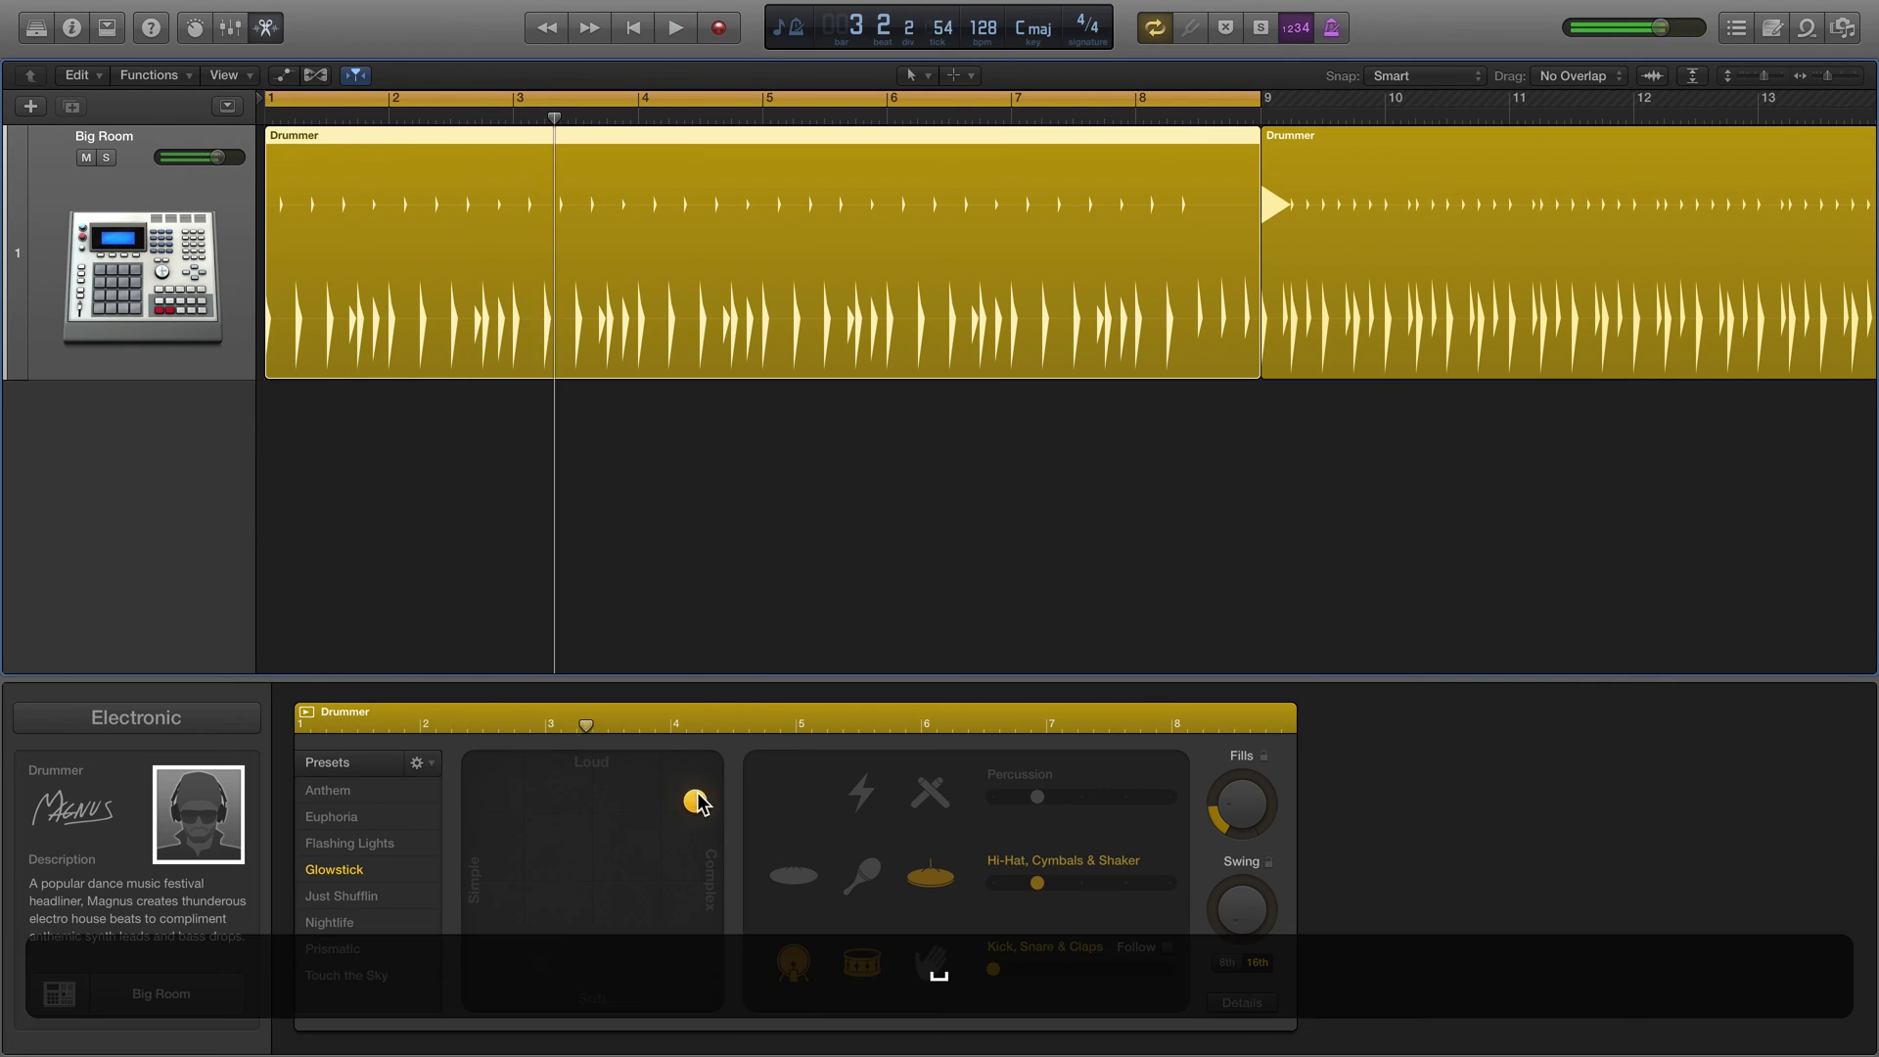
key("space")
Step: Move the XY puck to Simple, try a Soft feel, then bring it back near Loud
key("space")
left_click_drag(718, 794, 560, 809)
key("space")
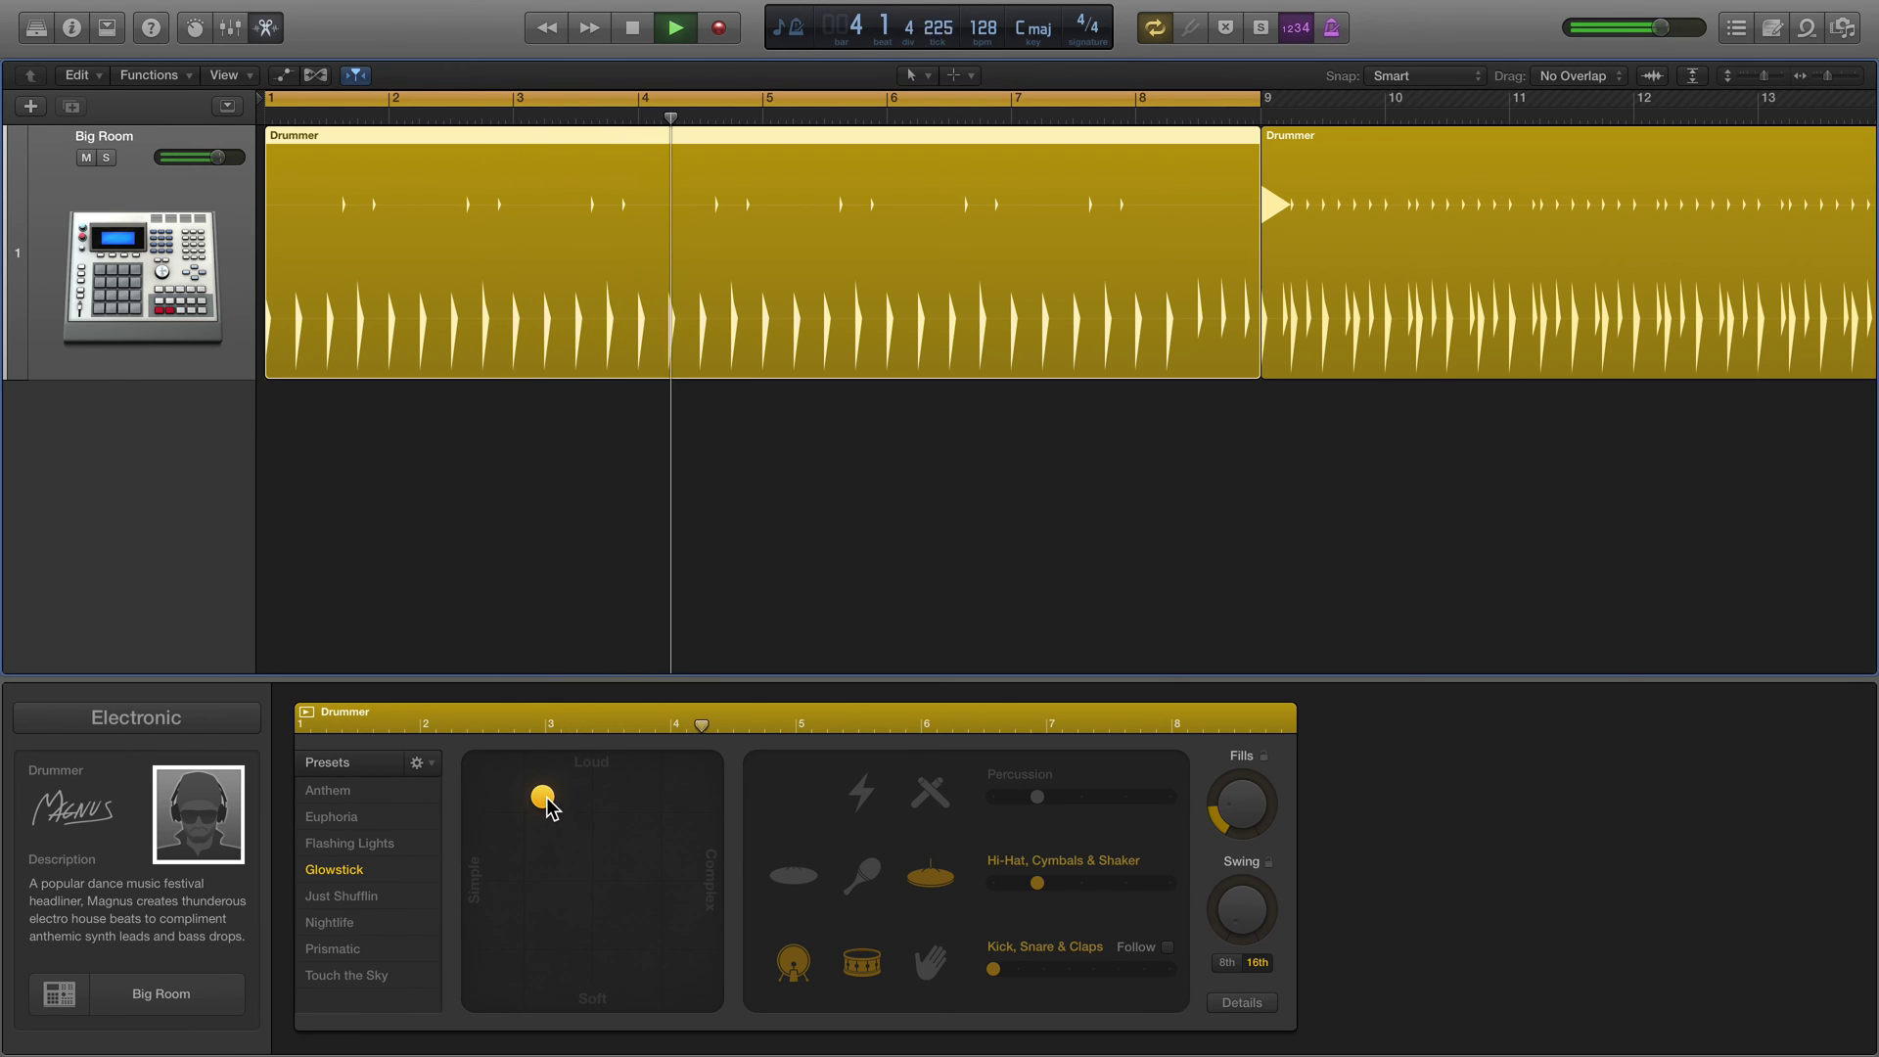
mouse_move(548, 802)
left_mouse_down()
mouse_move(541, 943)
mouse_move(574, 824)
mouse_move(559, 780)
left_mouse_up()
key("space")
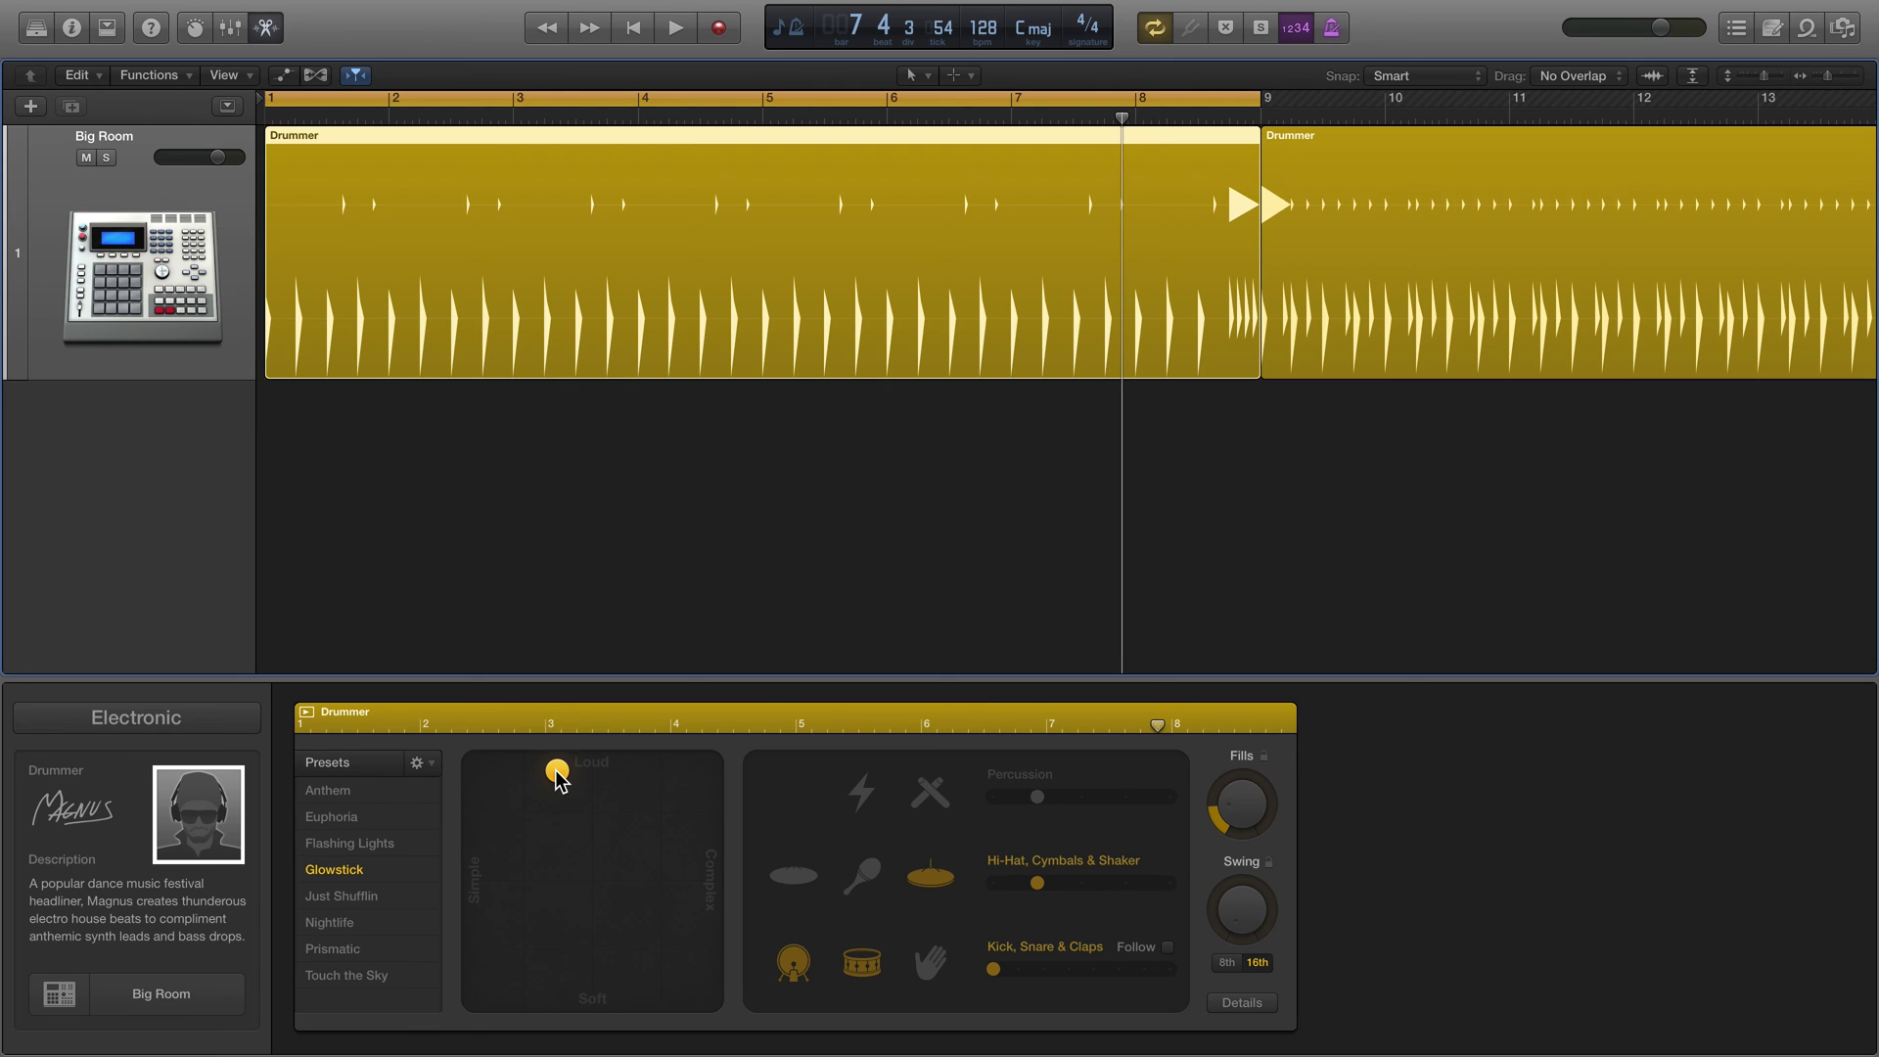
left_click_drag(556, 773, 551, 898)
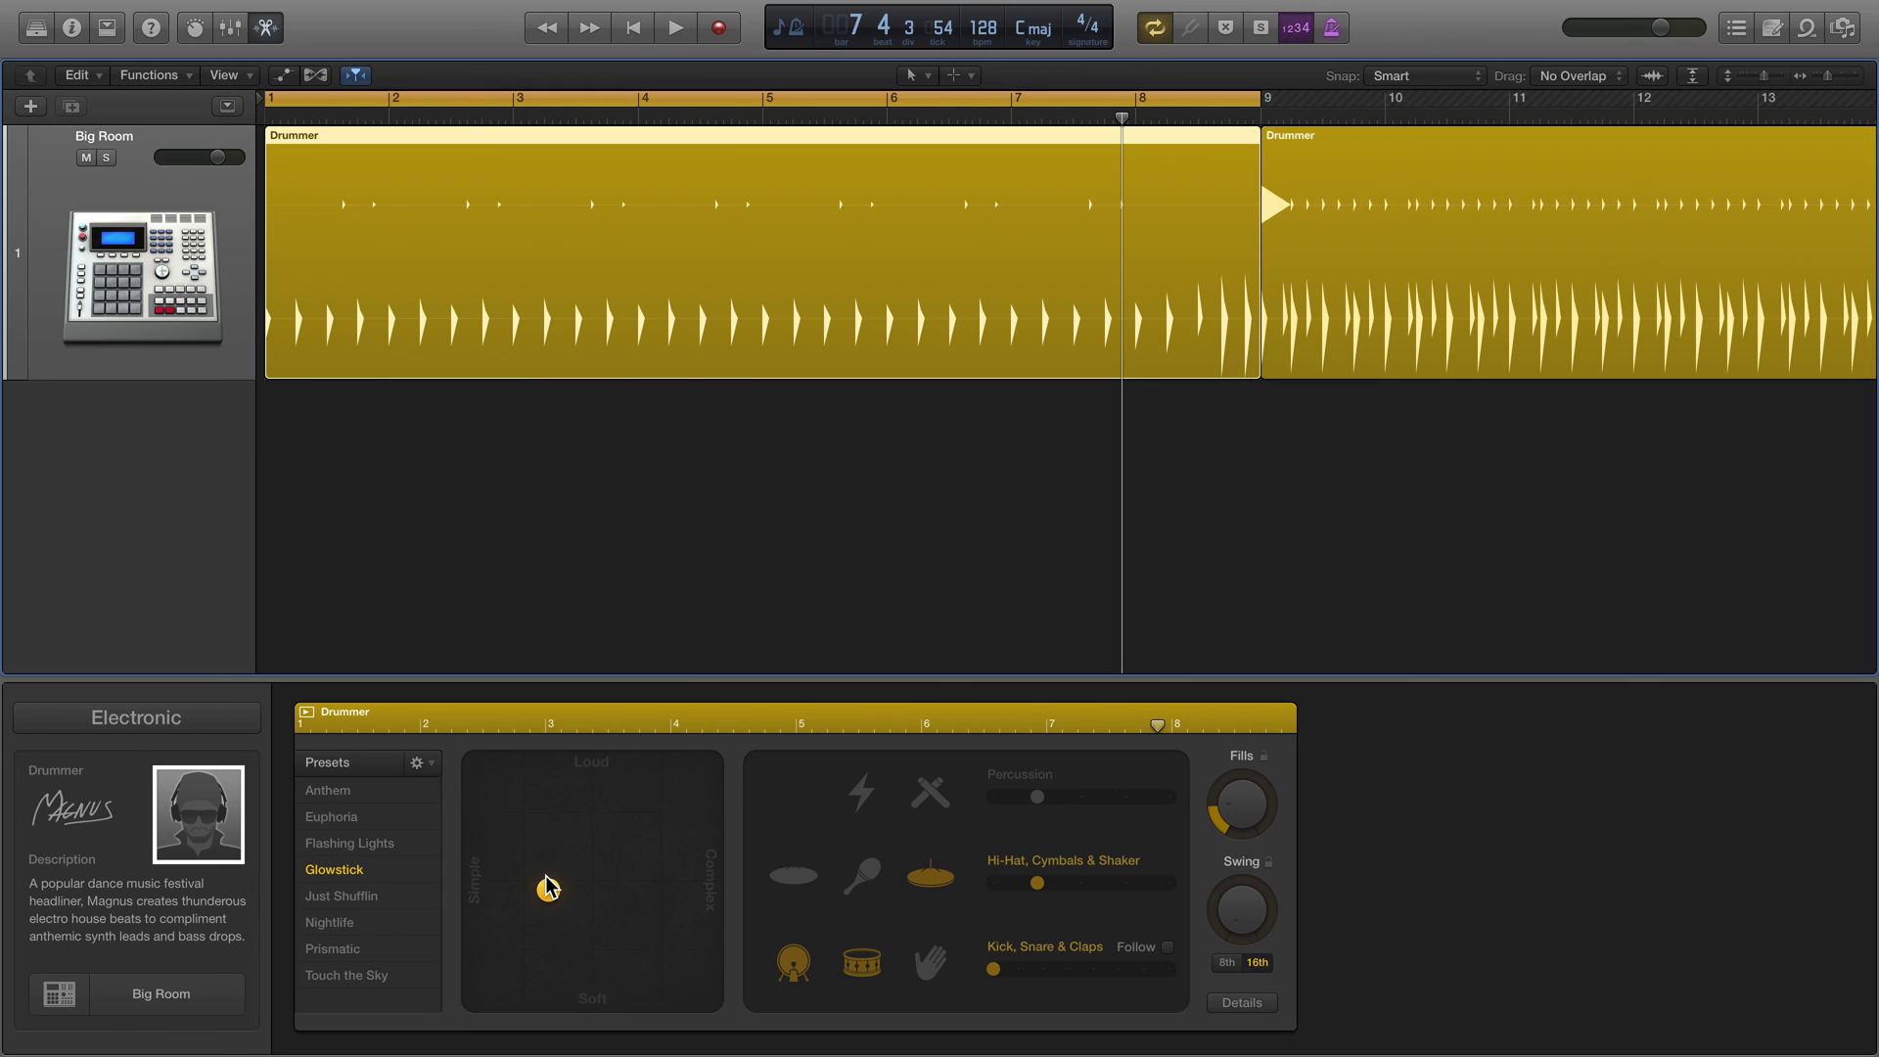
left_click_drag(548, 891, 553, 792)
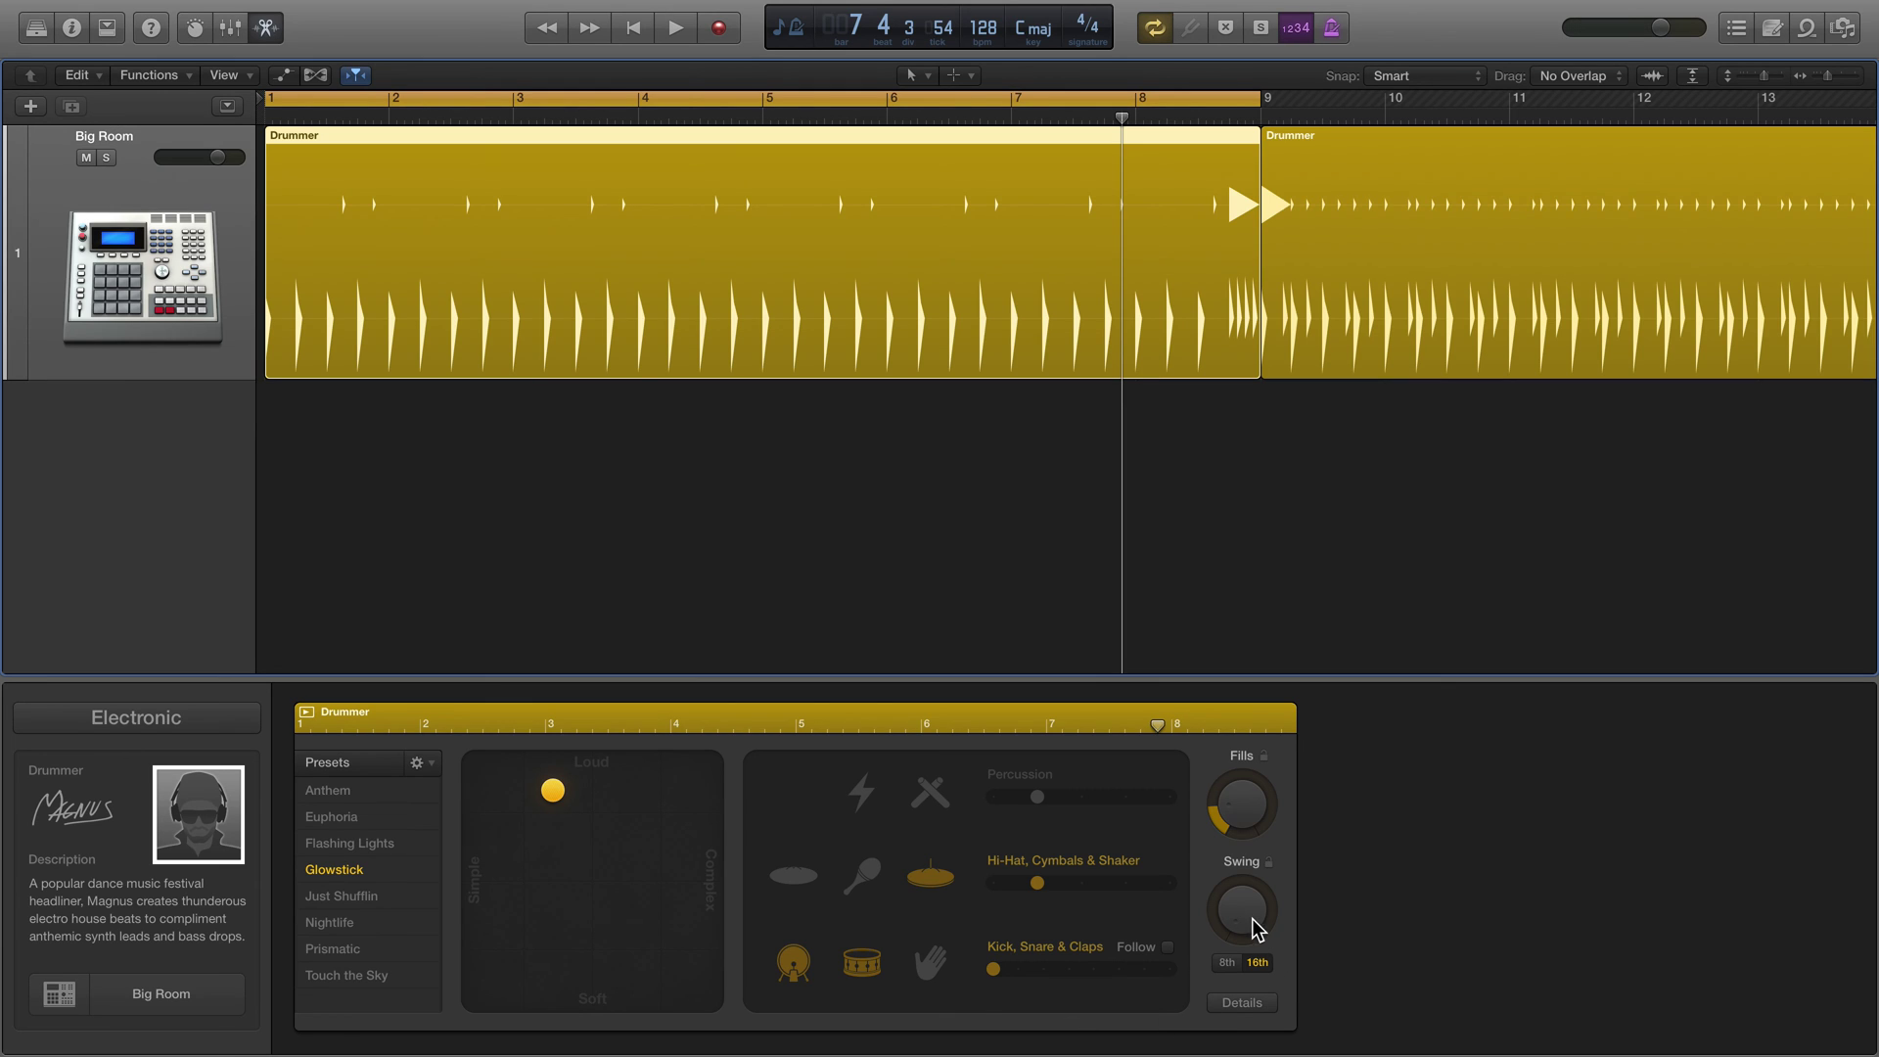
Step: In the Details view, raise Phrase Variation and audition the pattern
left_click(1247, 1003)
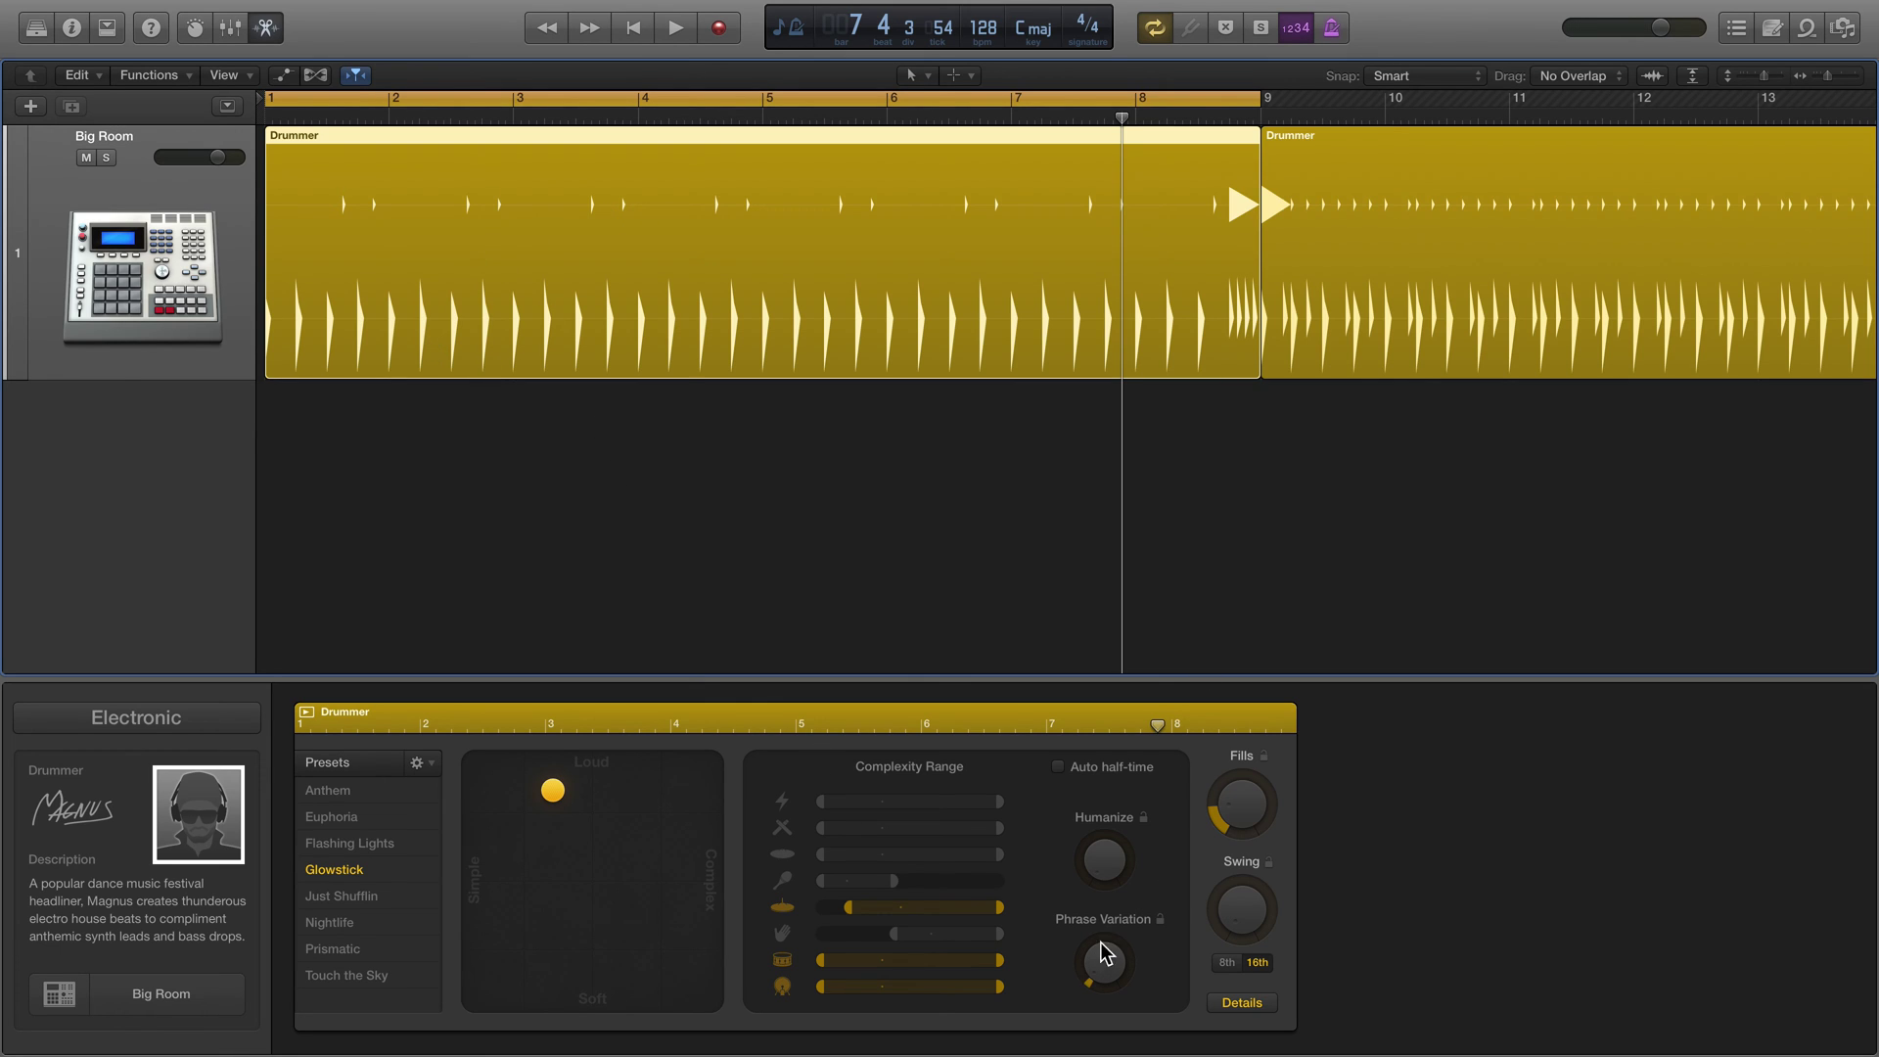
left_click_drag(1102, 949, 1144, 807)
key("space")
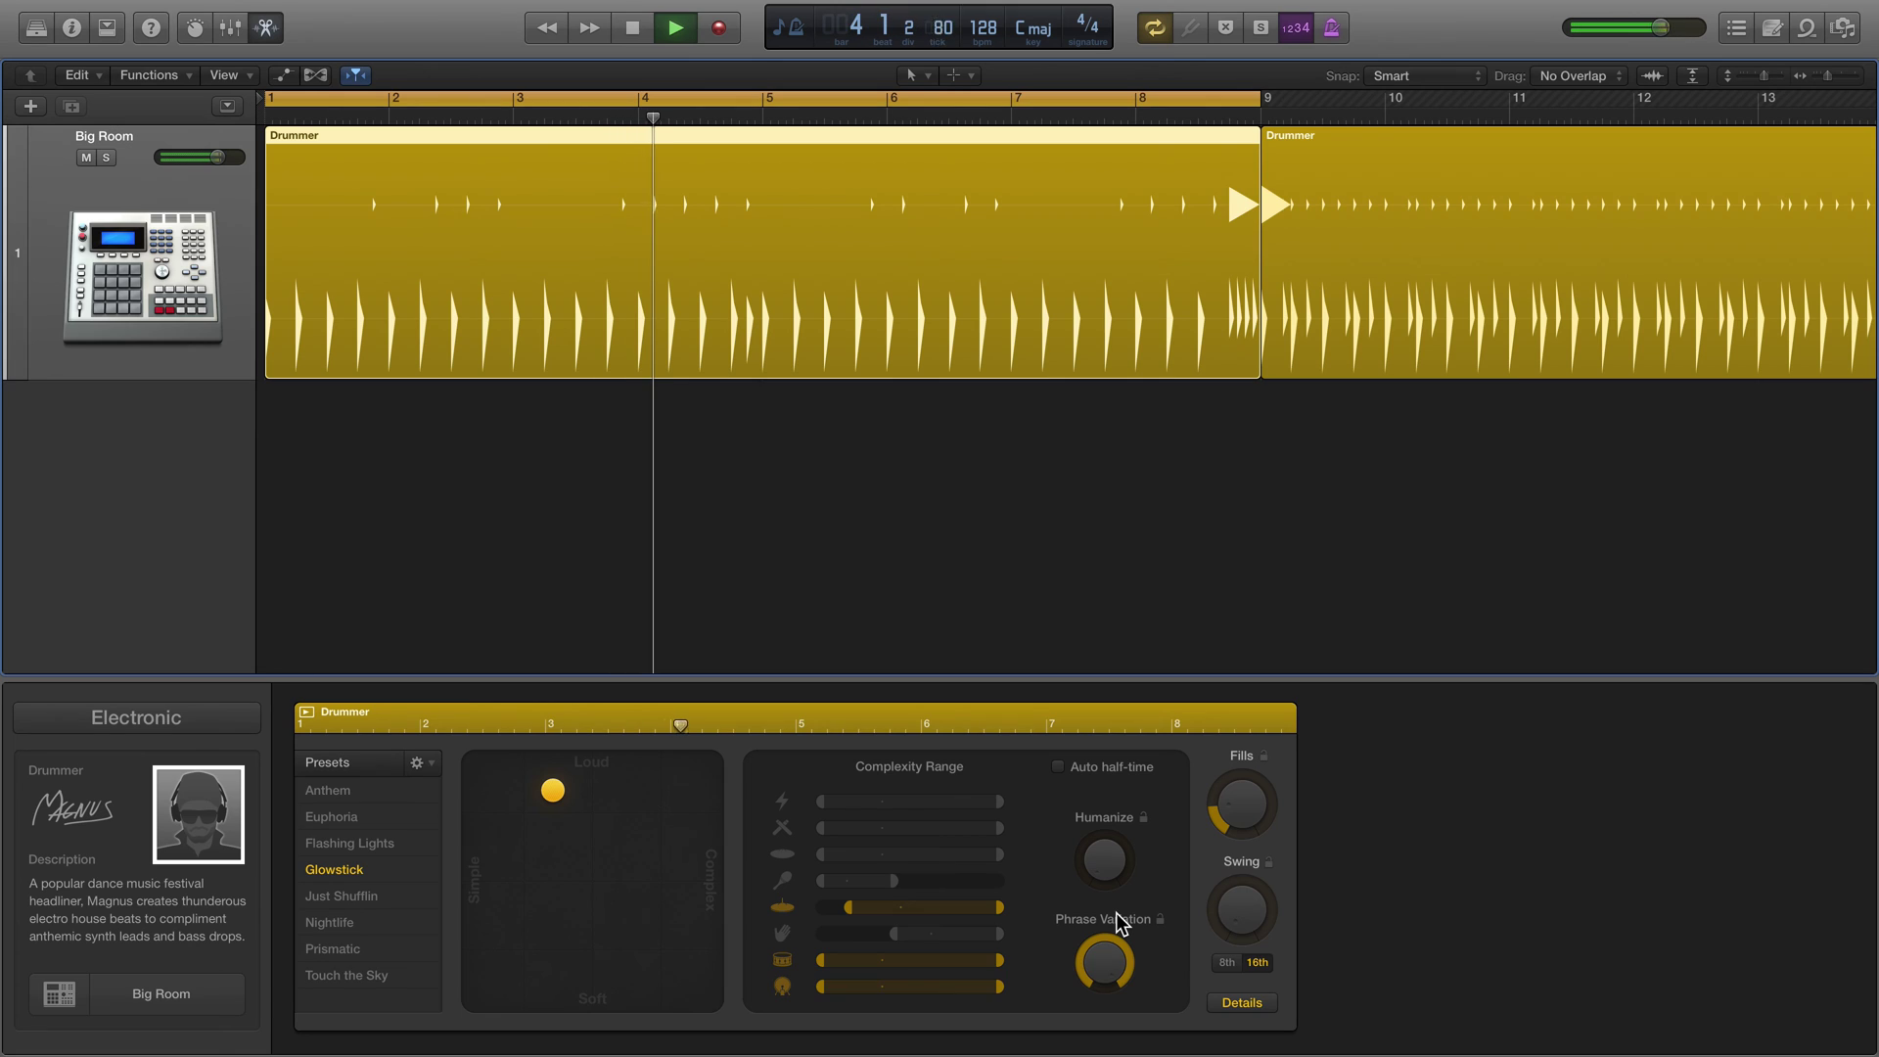
key("space")
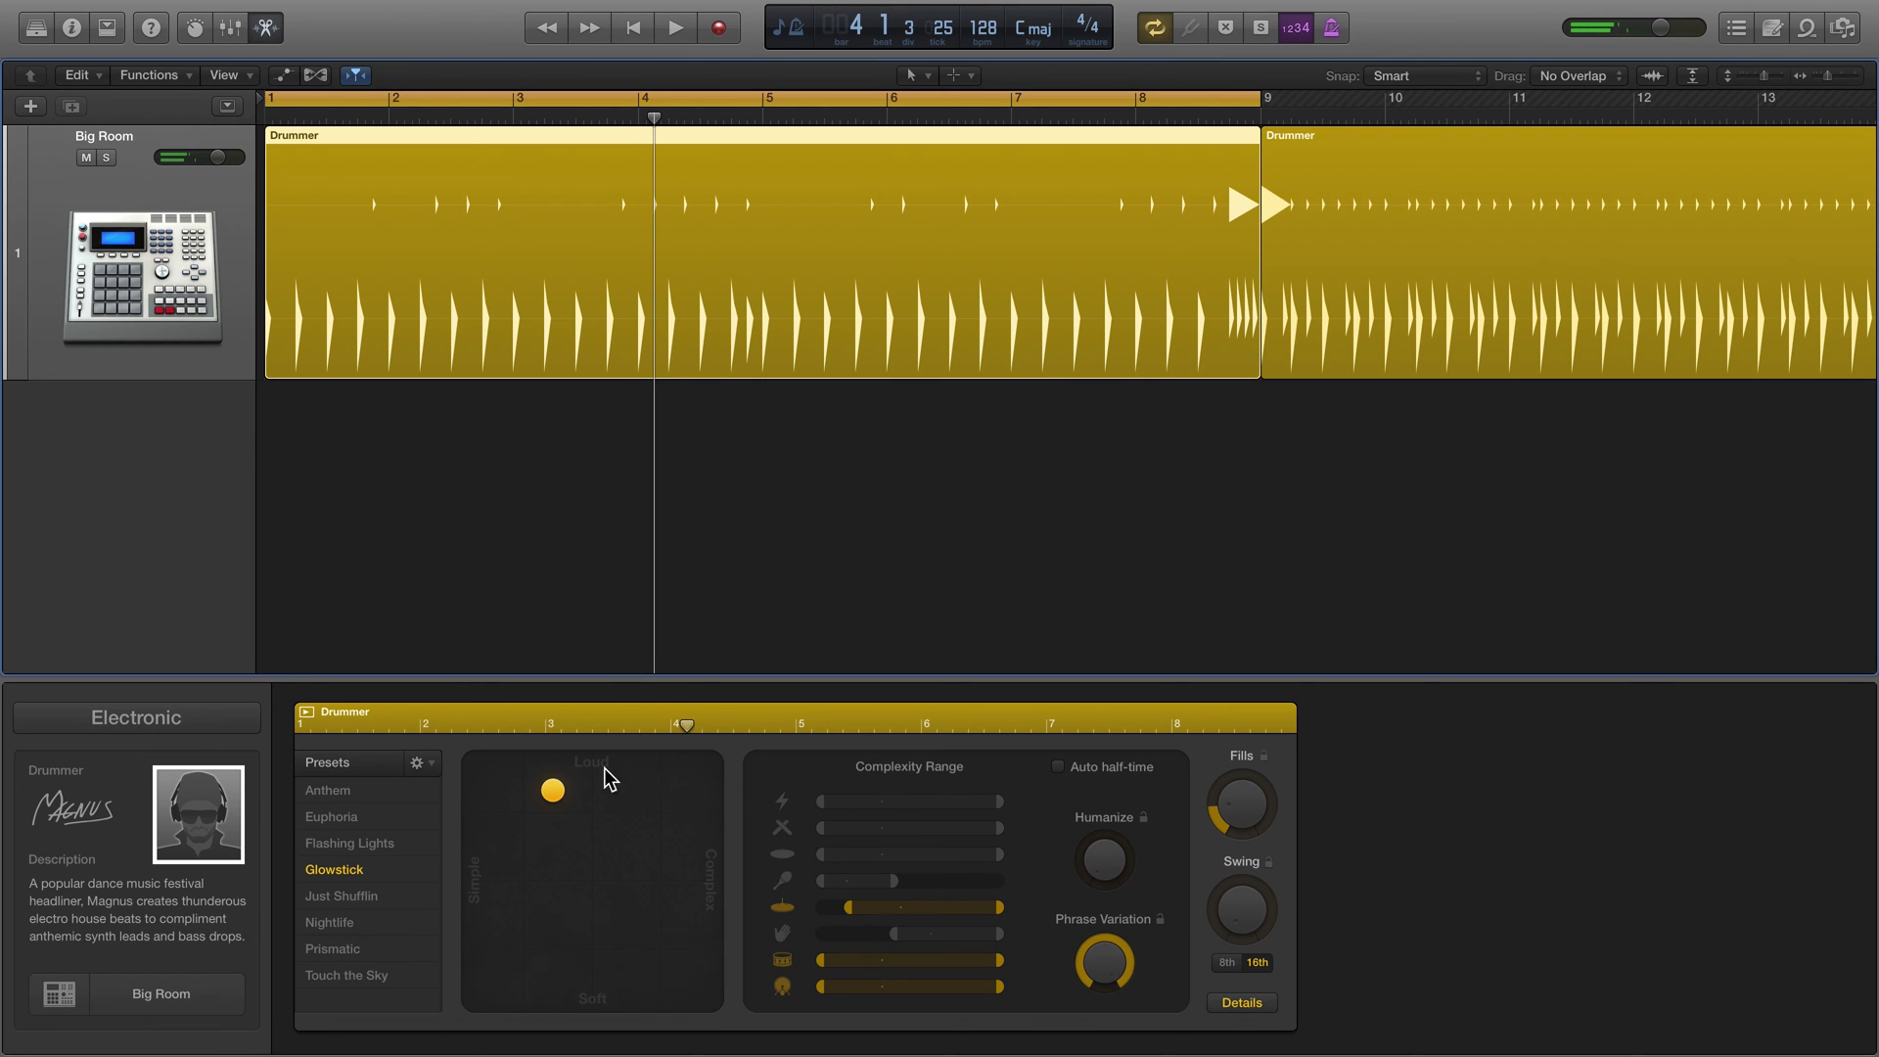
Step: Add shaker and hand claps, remove the hi-hat, and start playback
left_click(1251, 1004)
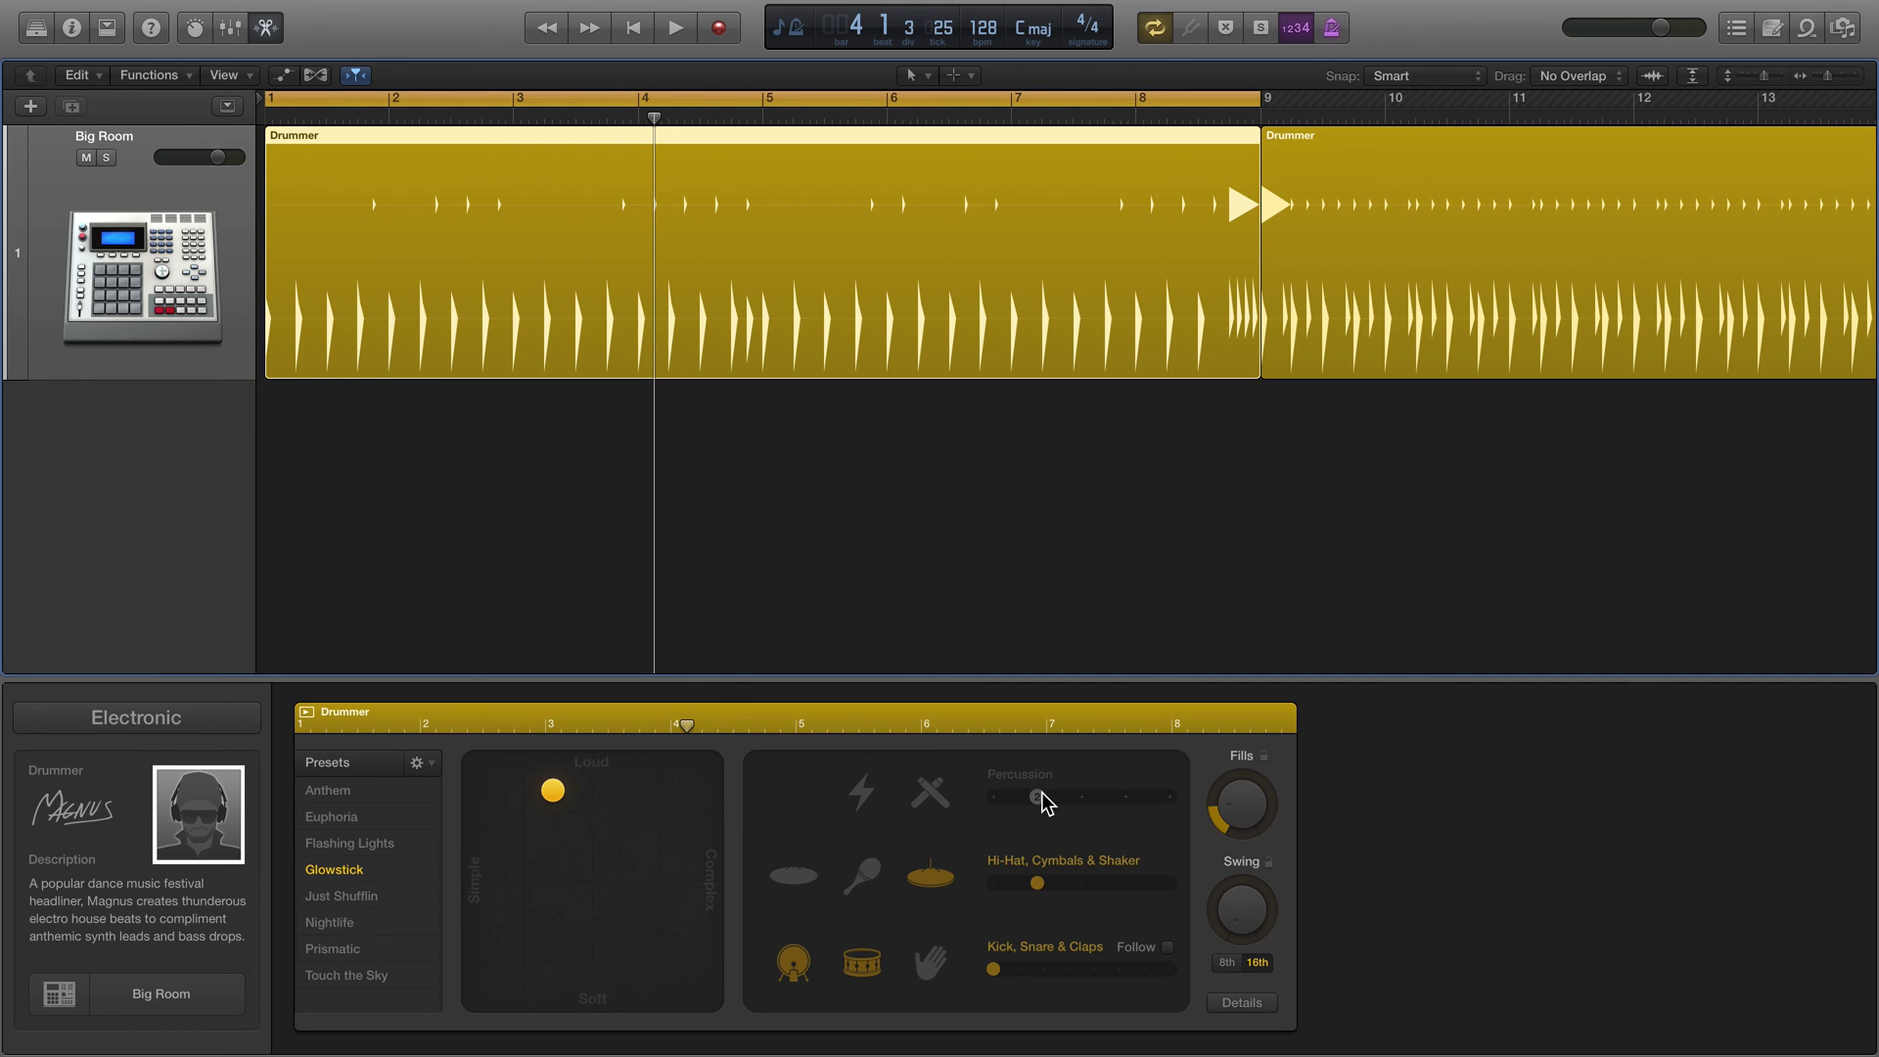
left_click(864, 881)
left_click(815, 874)
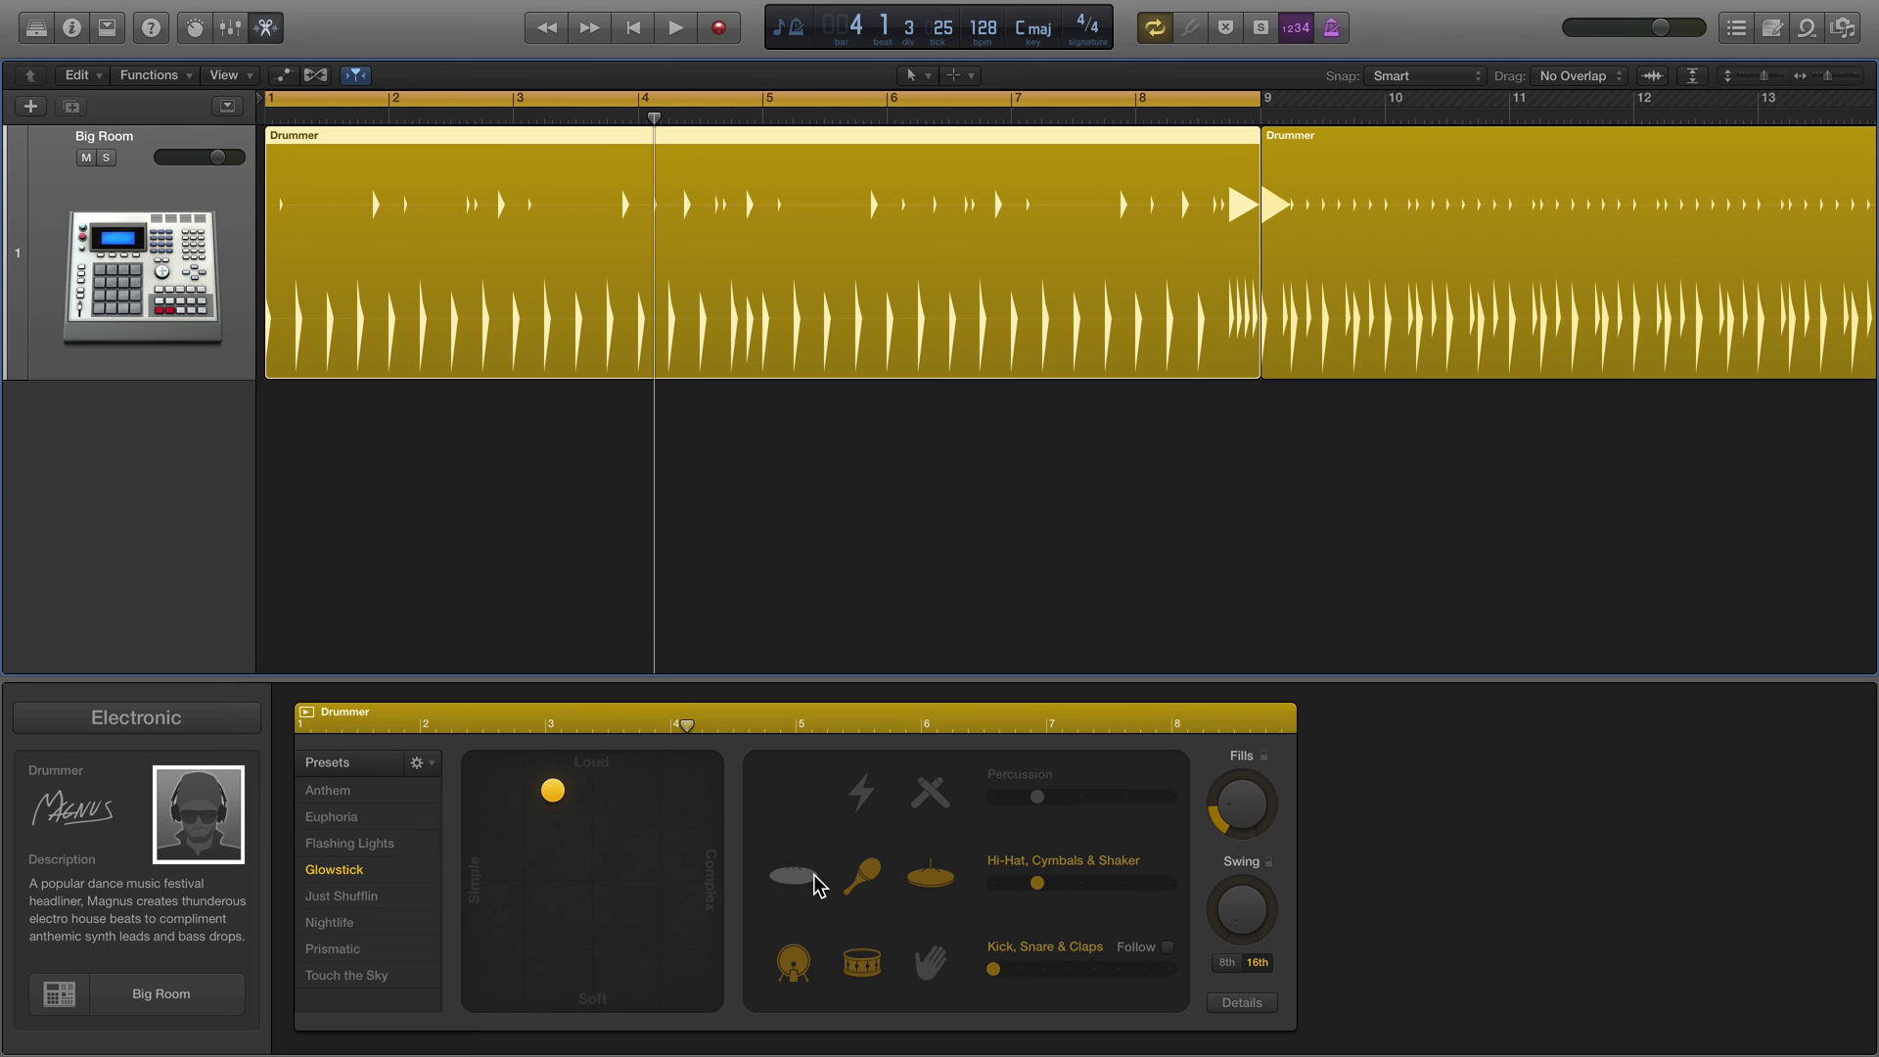
left_click(936, 965)
key("space")
Step: Lower Phrase Variation near minimum, then turn it up near maximum
left_click(1241, 1002)
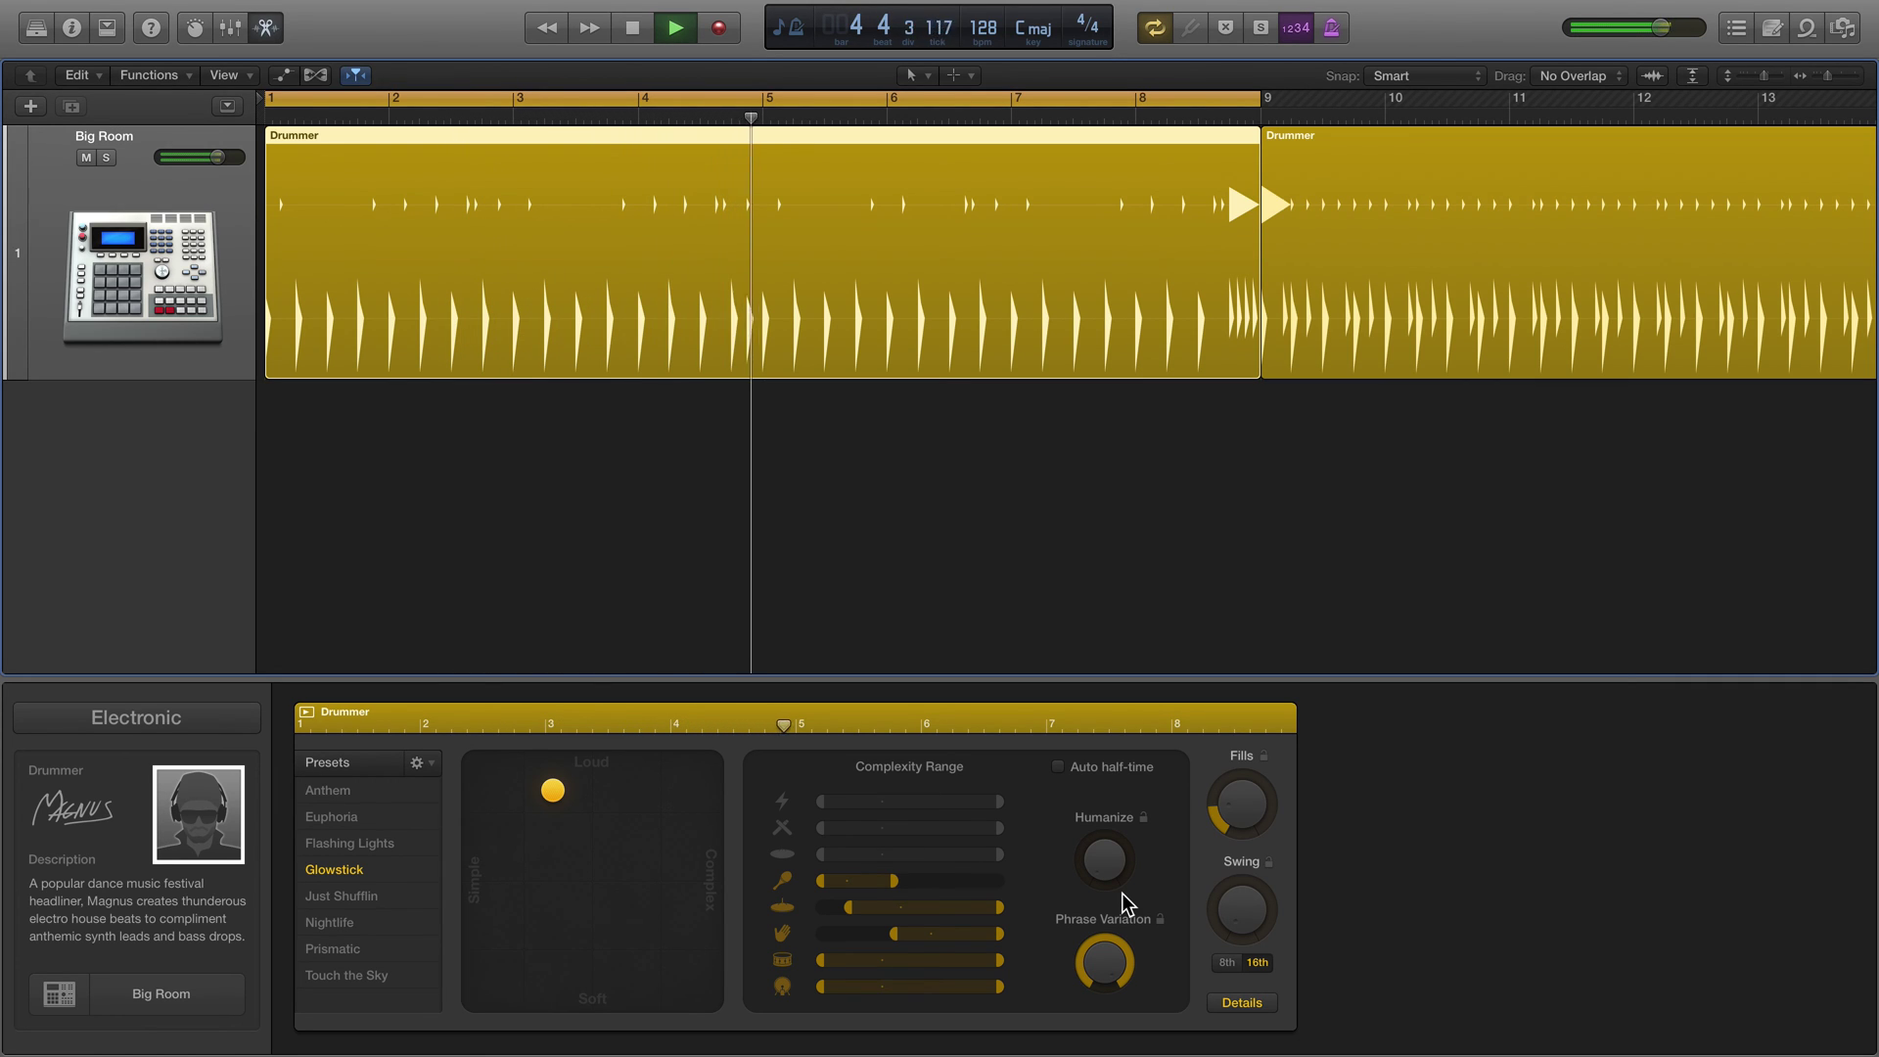
left_click_drag(1106, 964, 1146, 1052)
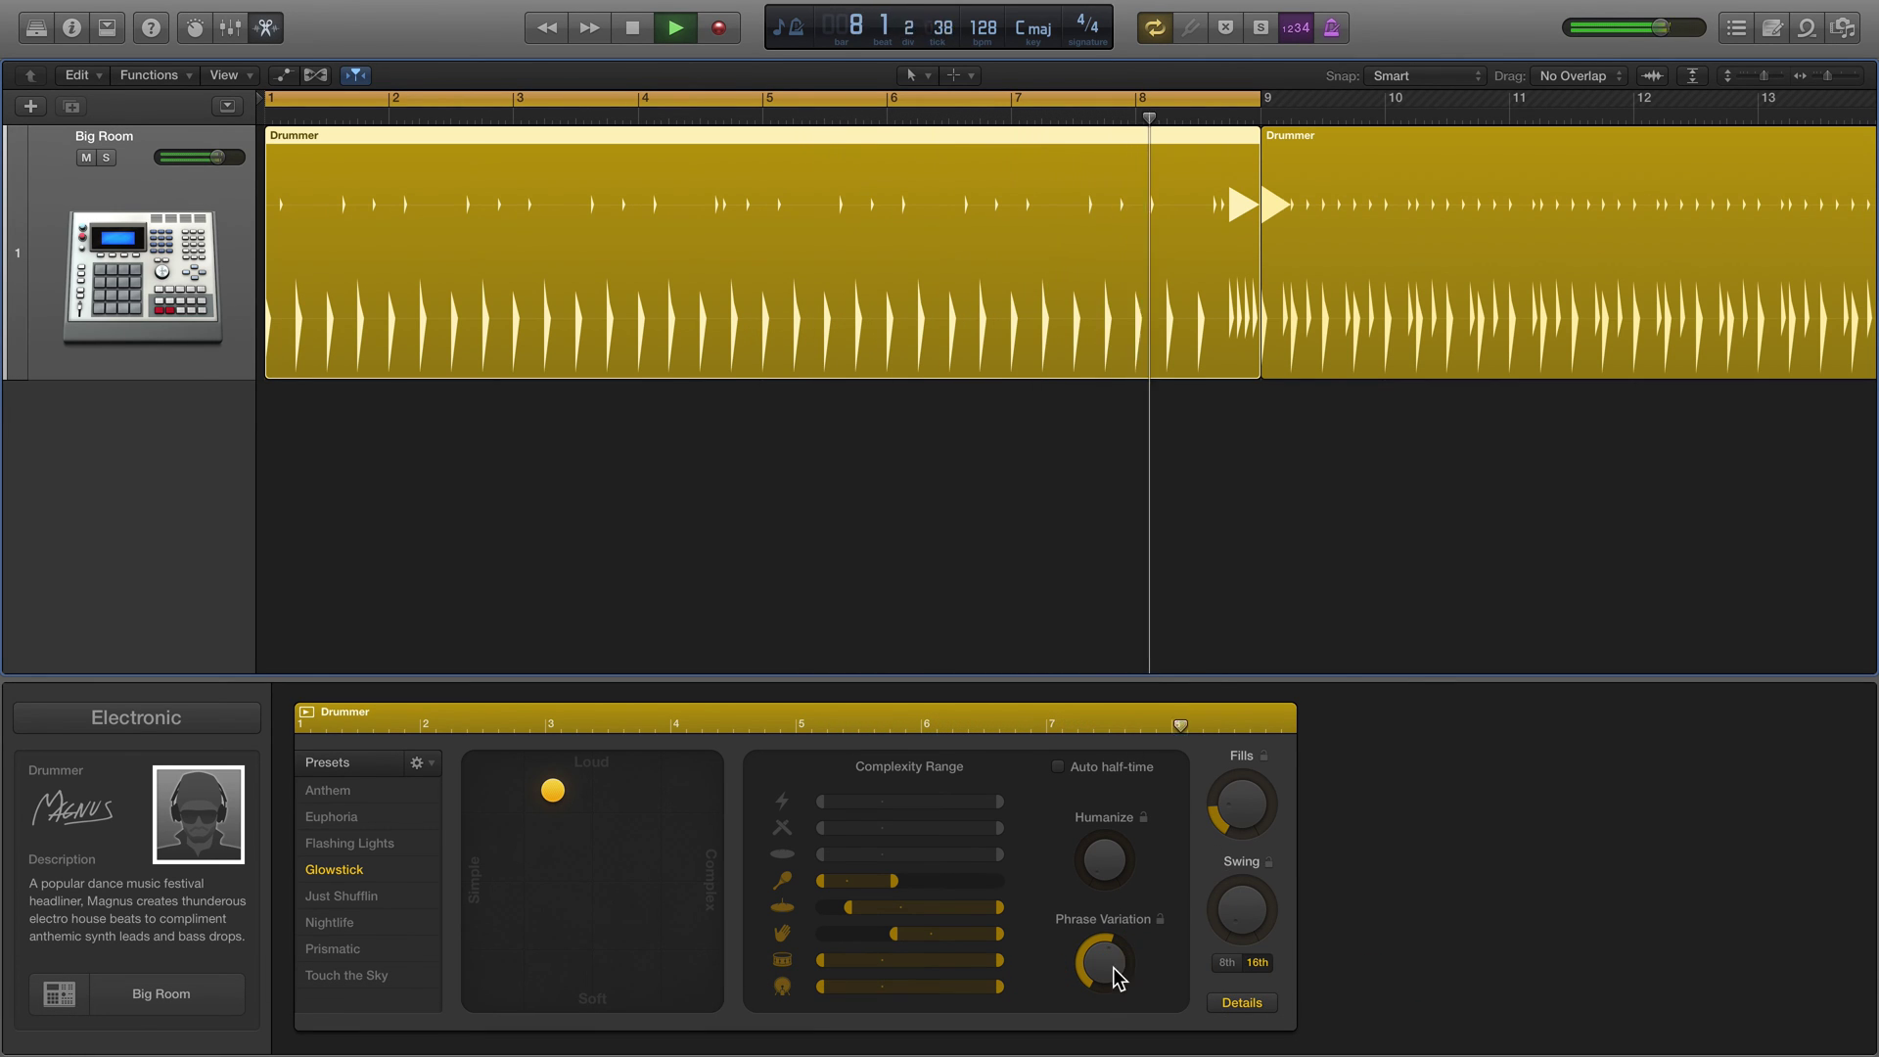
left_click_drag(1116, 973, 1174, 1053)
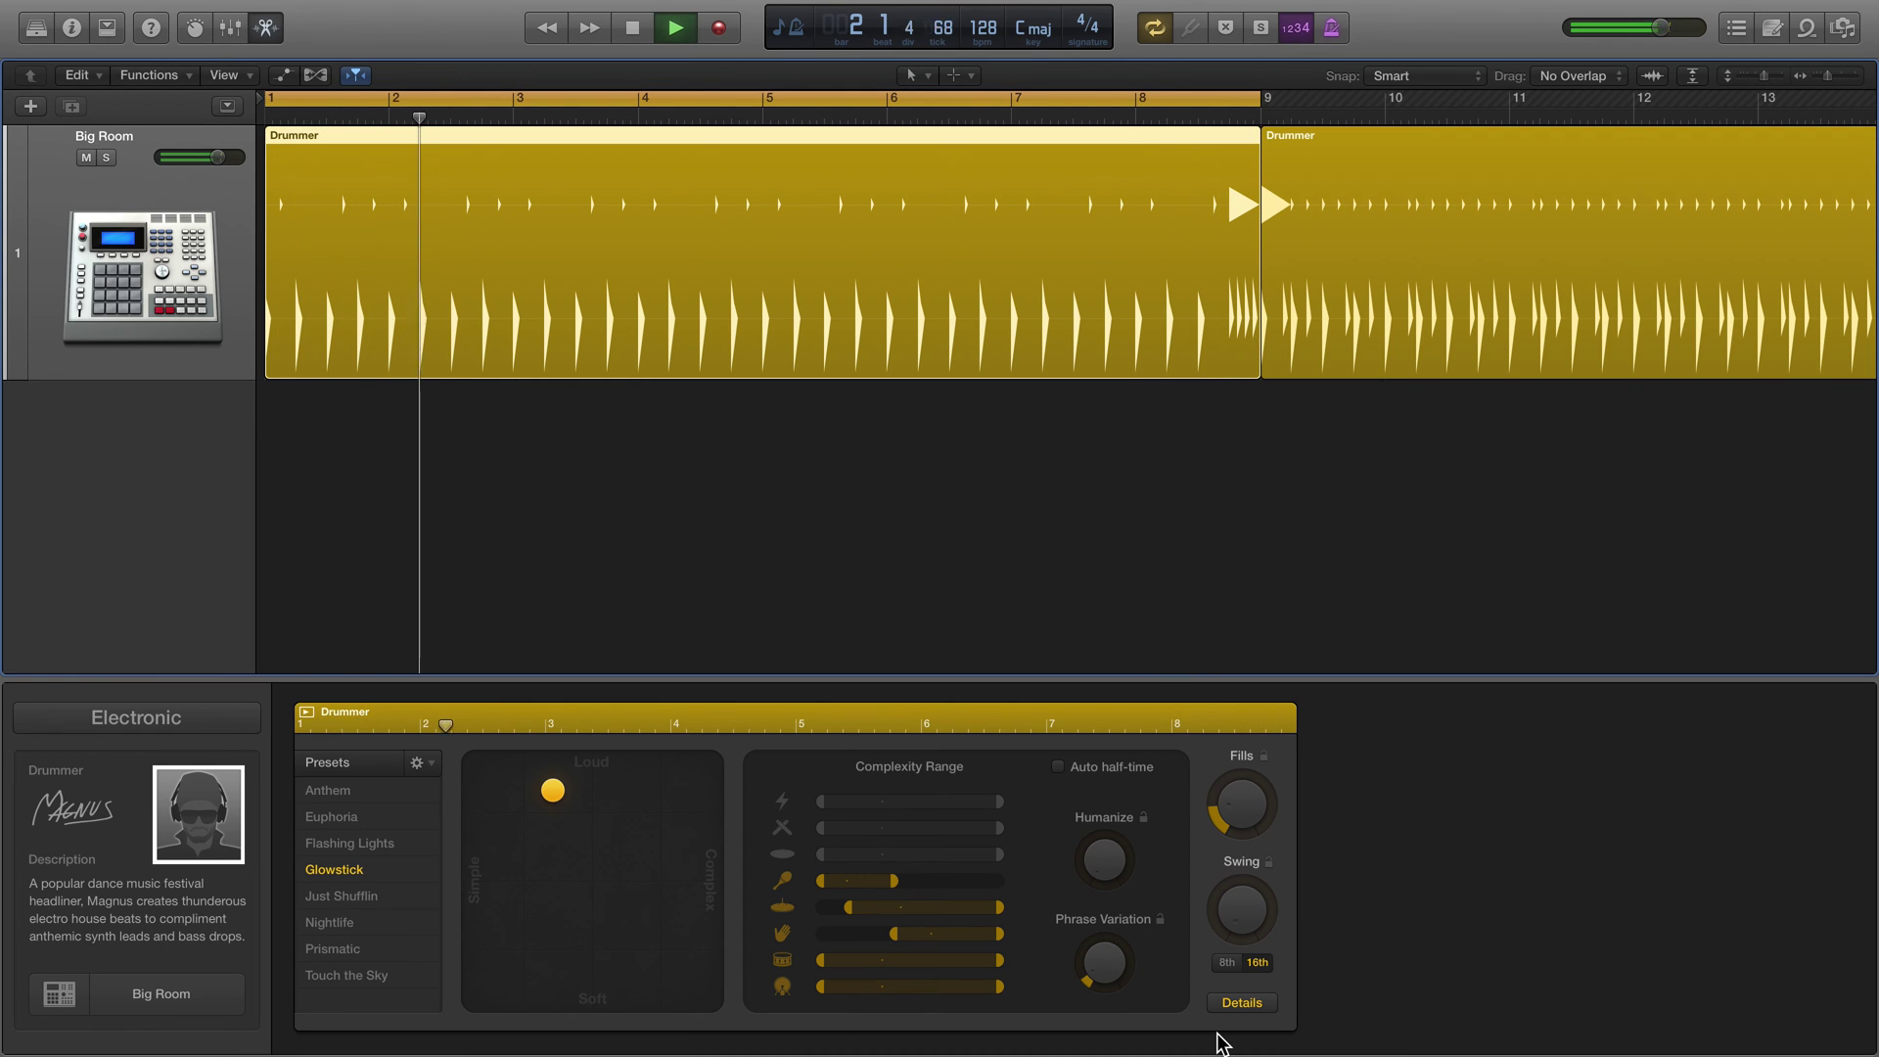
left_click_drag(1099, 963, 1223, 543)
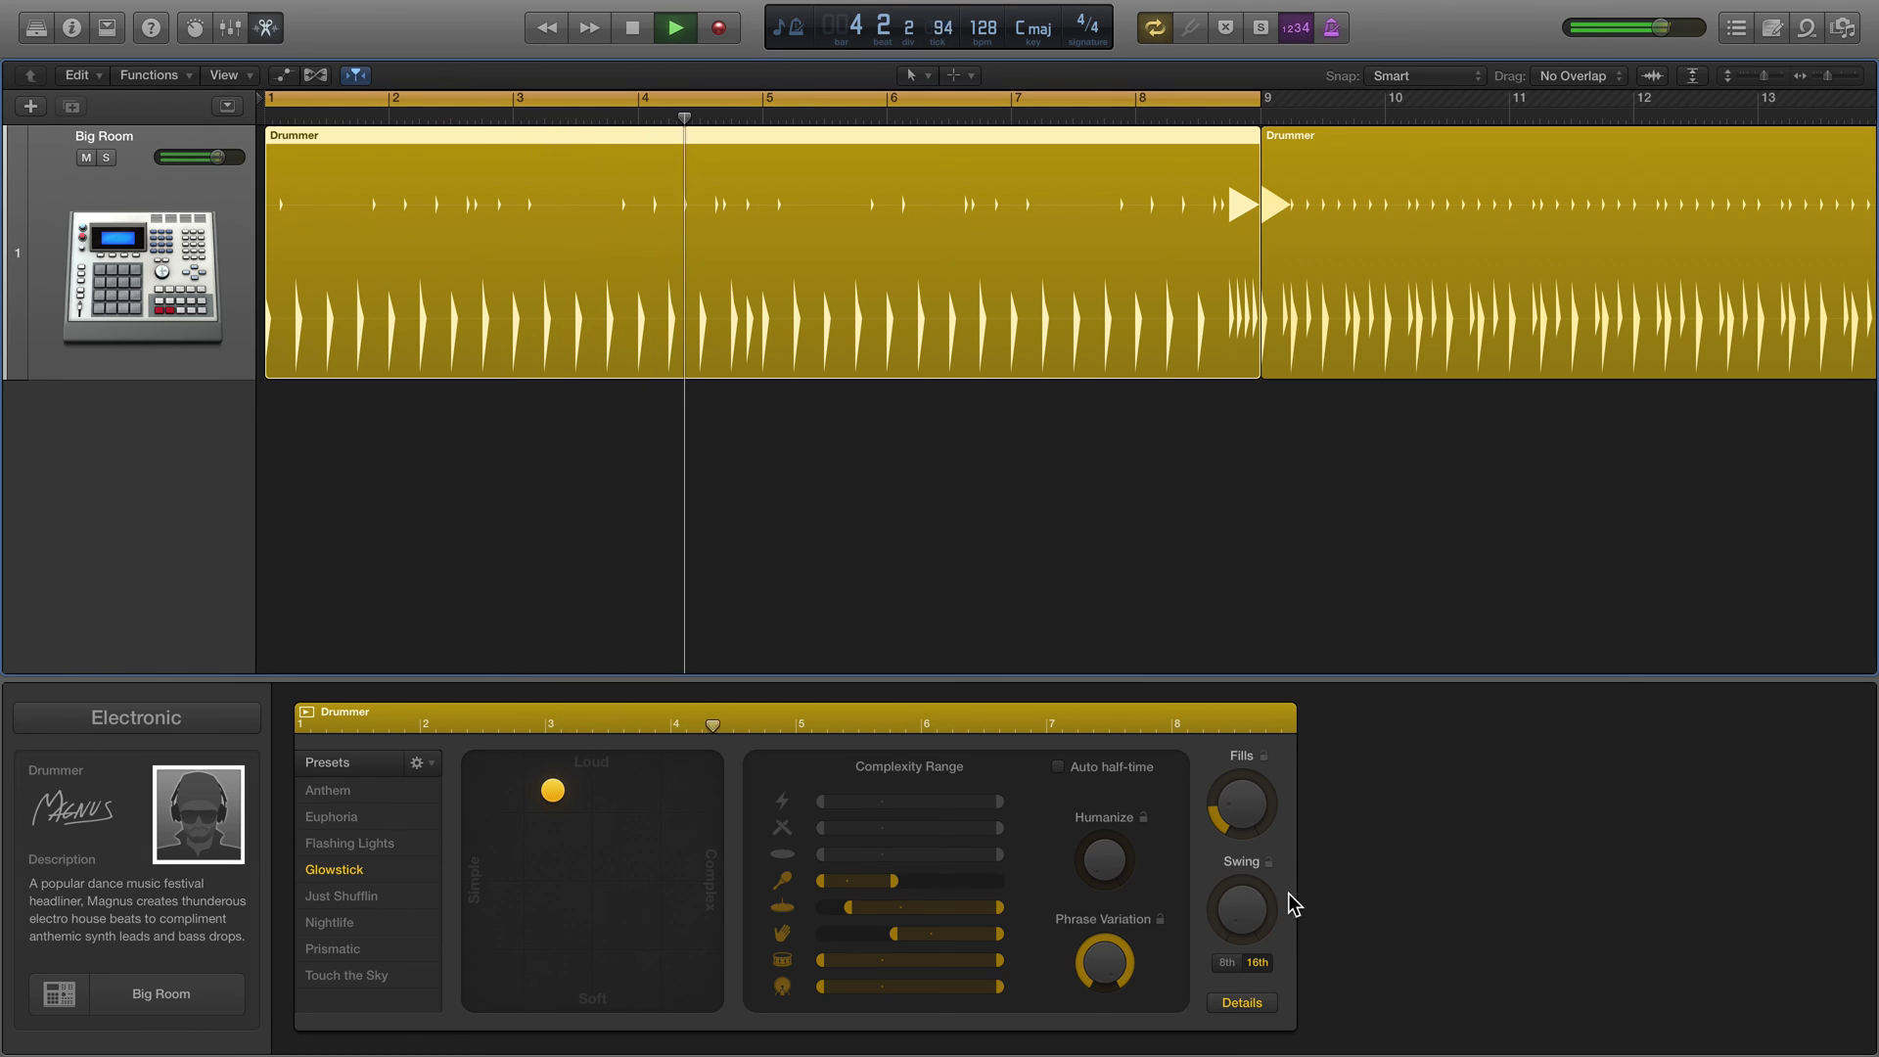
Step: Set Phrase Variation to about half and narrow the bottom instrument's Complexity Range, auditioning it
key("space")
left_click_drag(1104, 964, 1115, 1052)
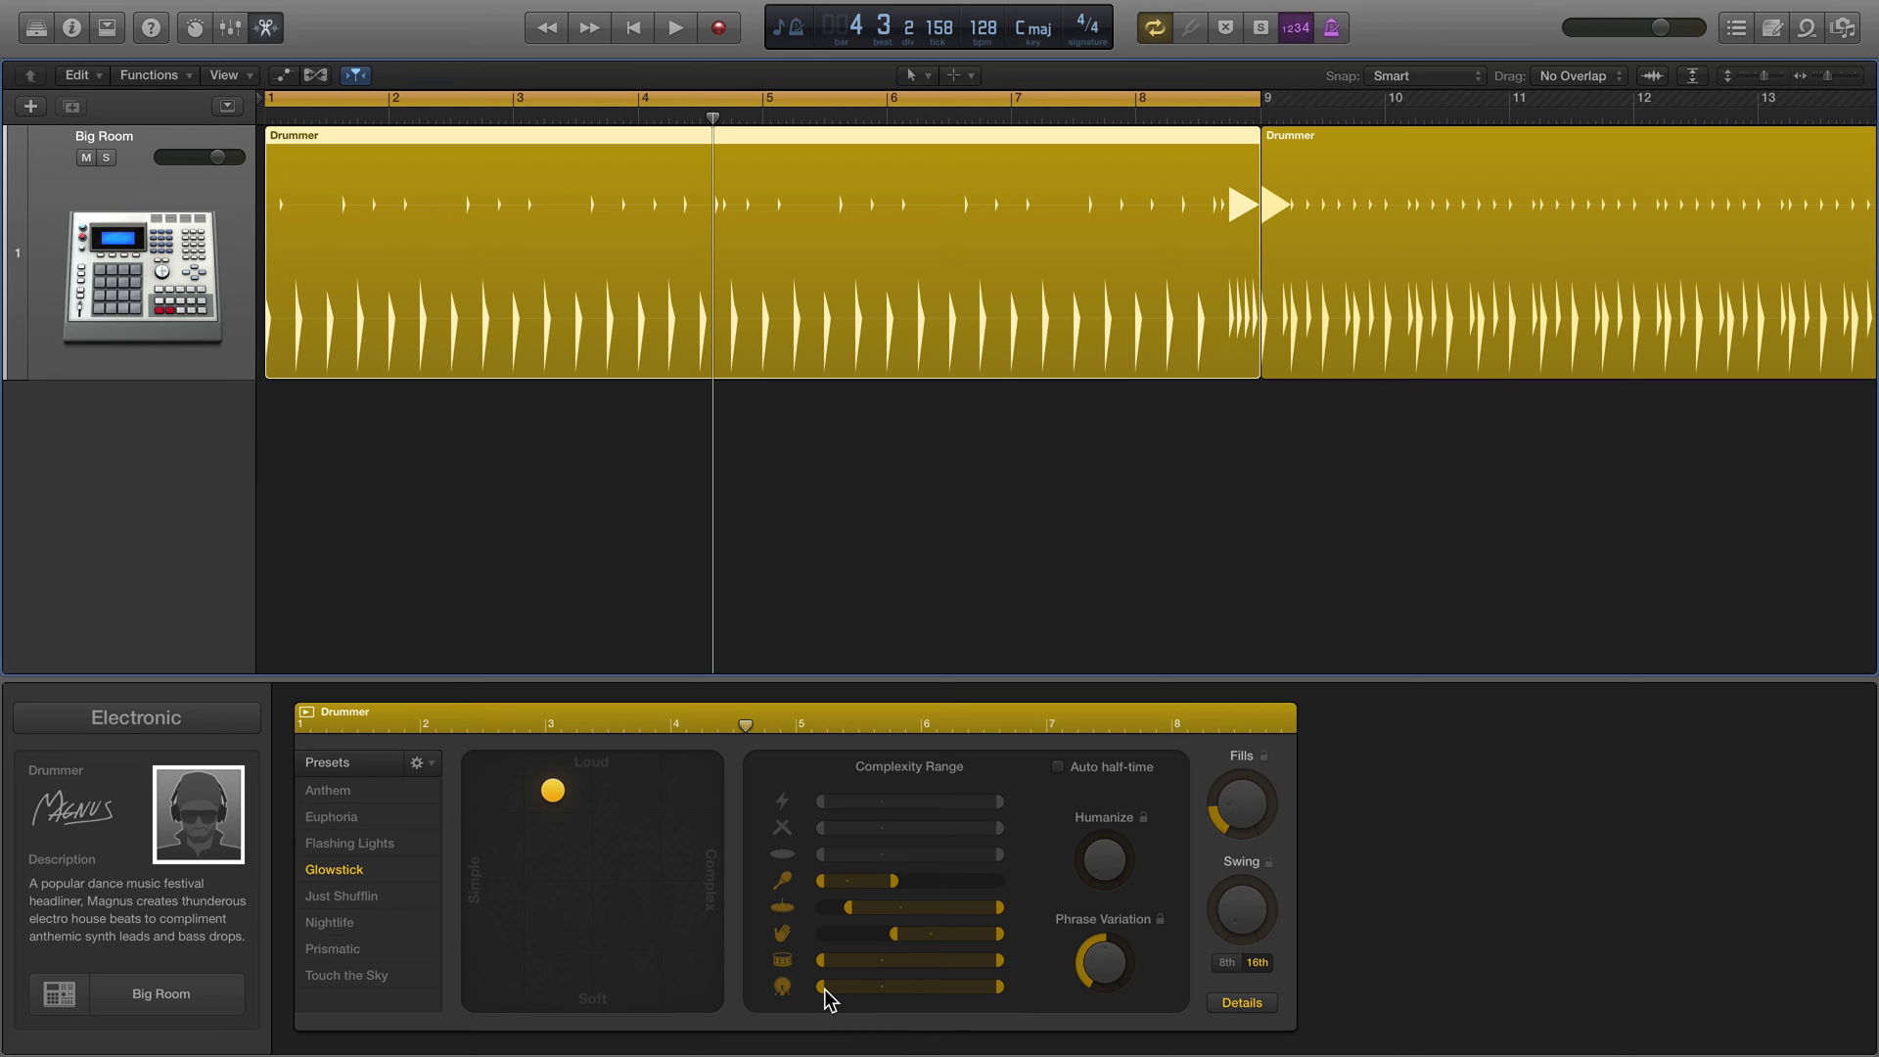
left_click_drag(821, 996, 972, 994)
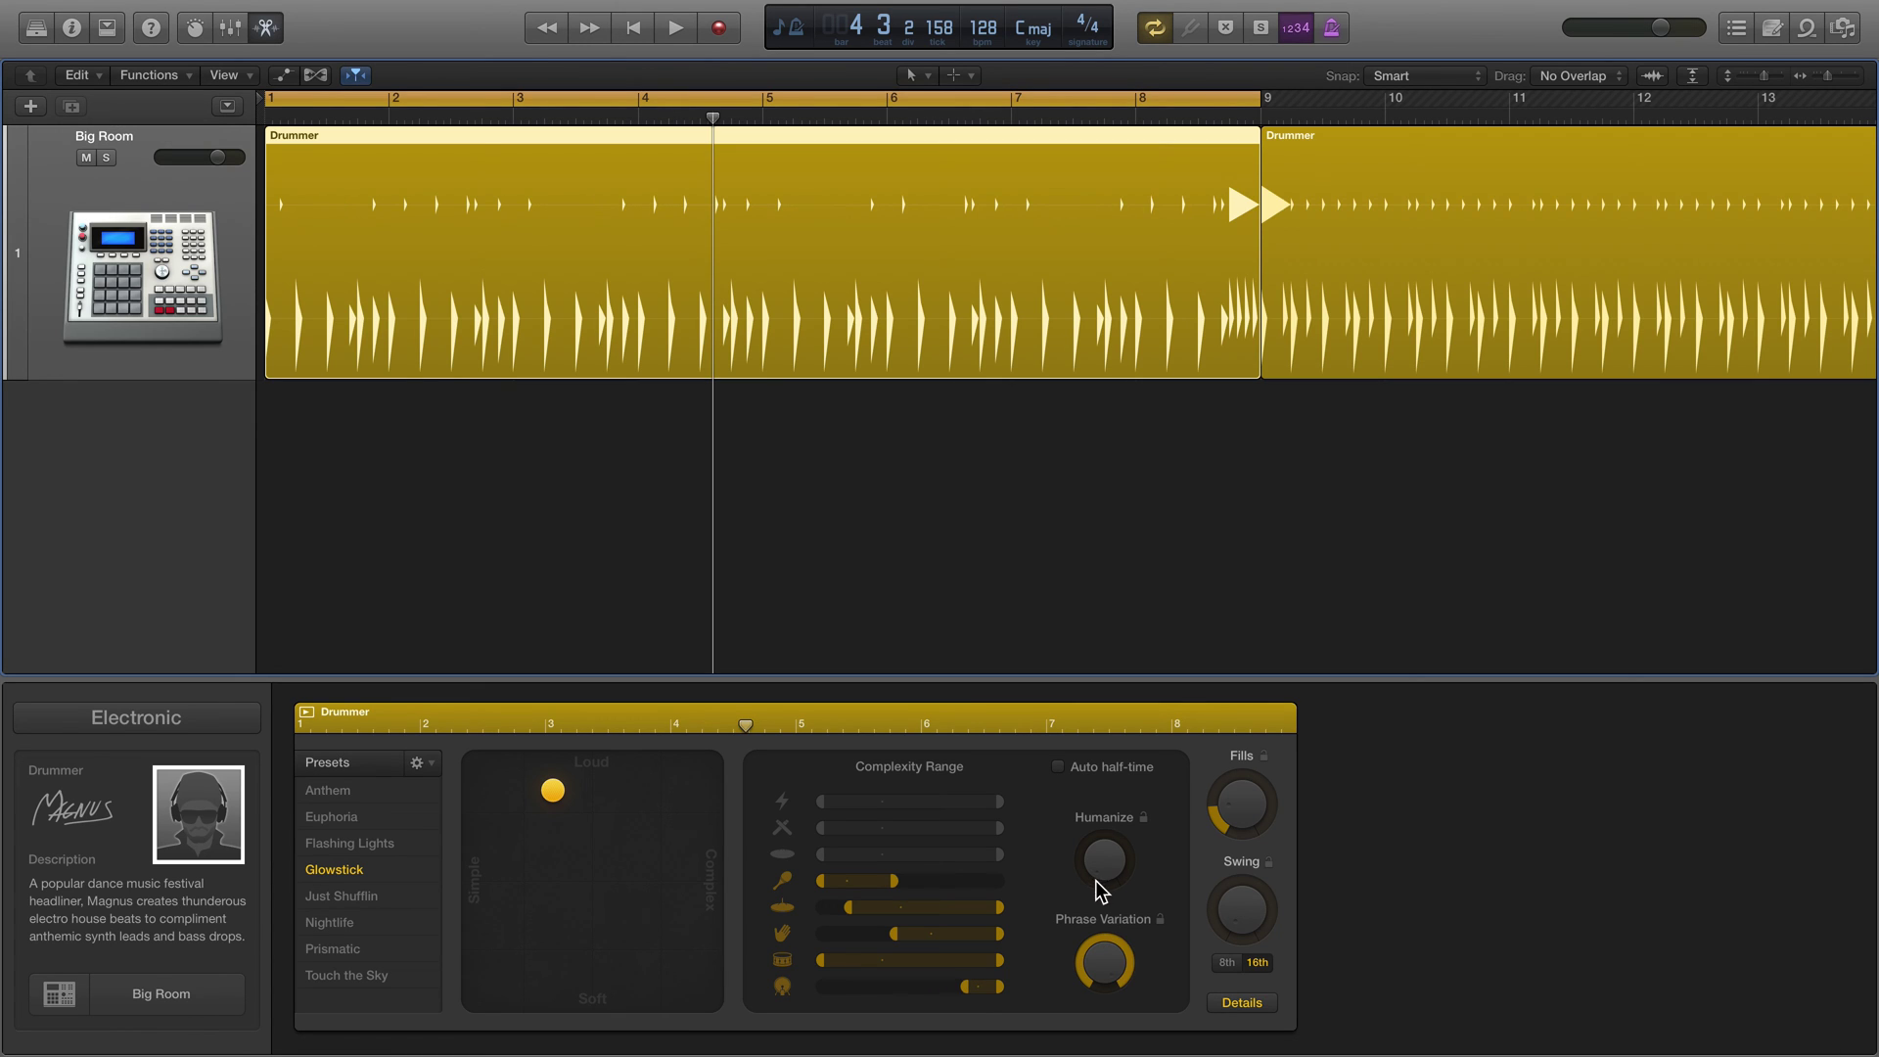
key("space")
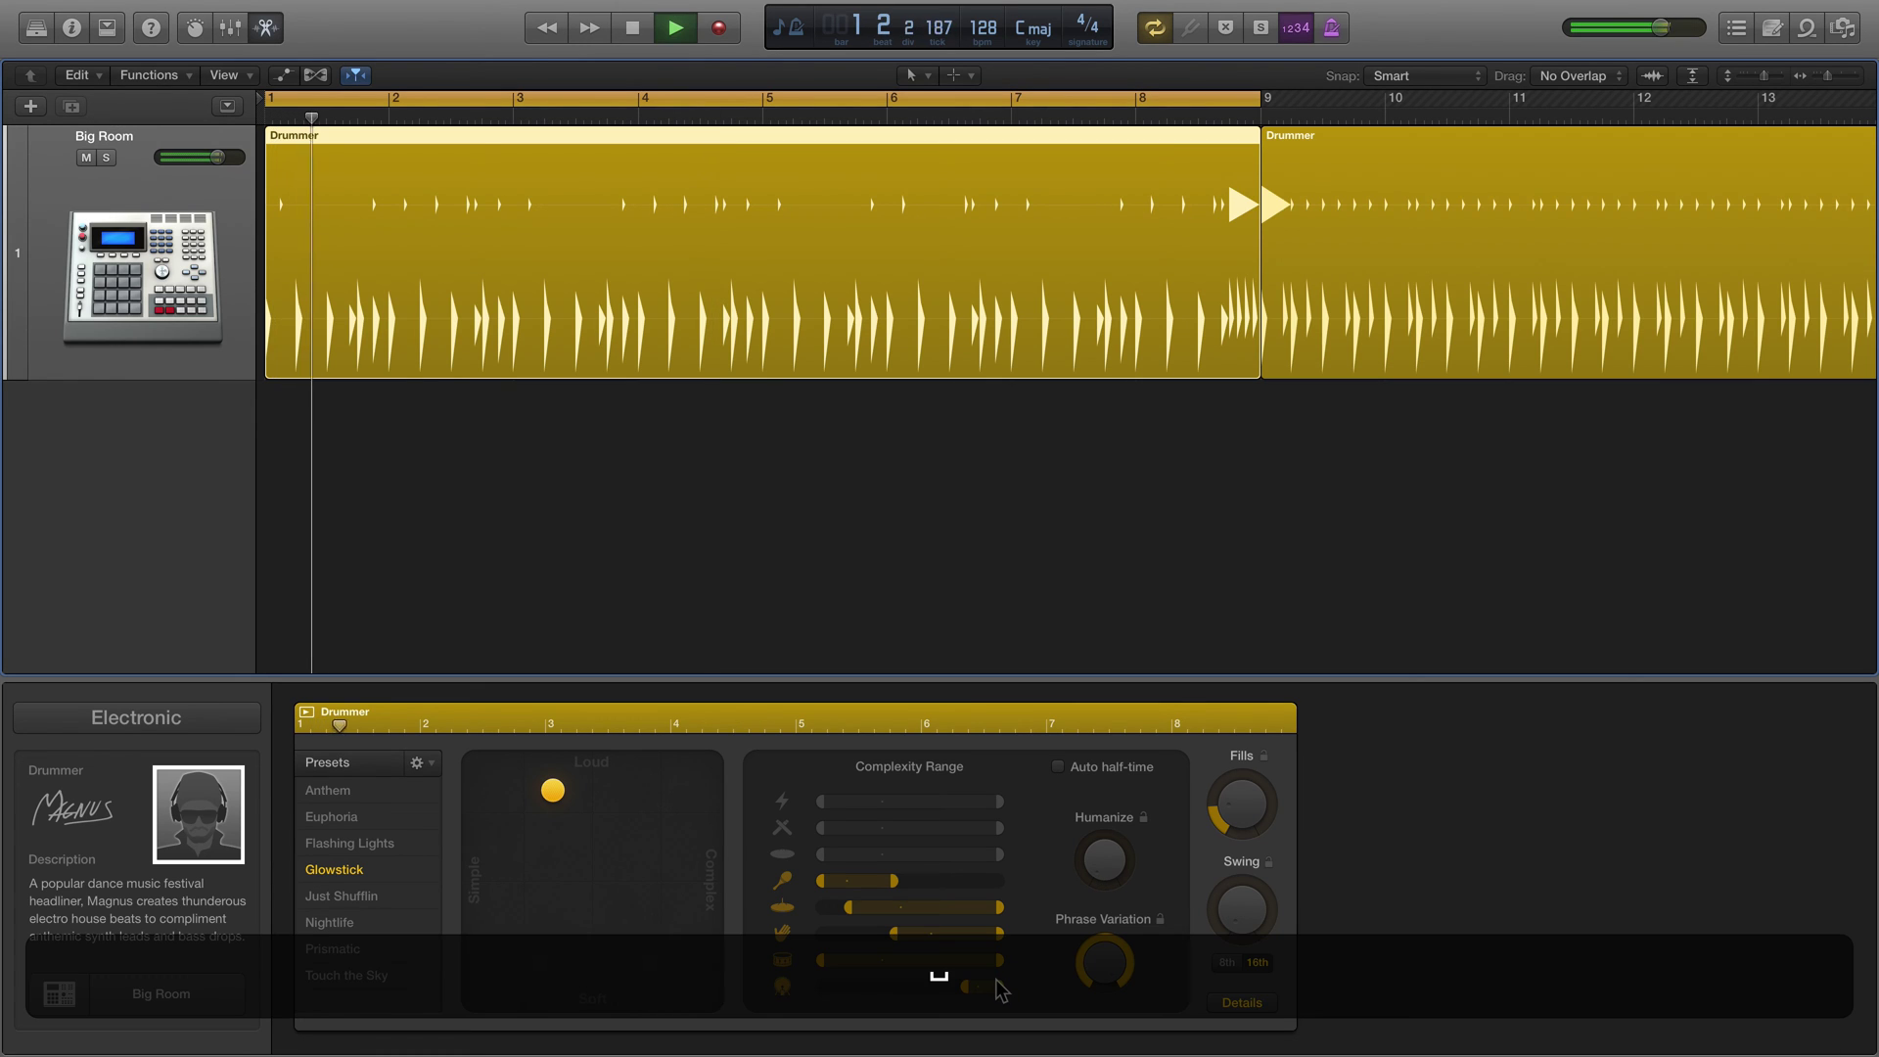
key("space")
Step: Drag the bottom instrument's Complexity Range to its simplest, then nudge it up during playback
left_click_drag(980, 987, 774, 981)
key("space")
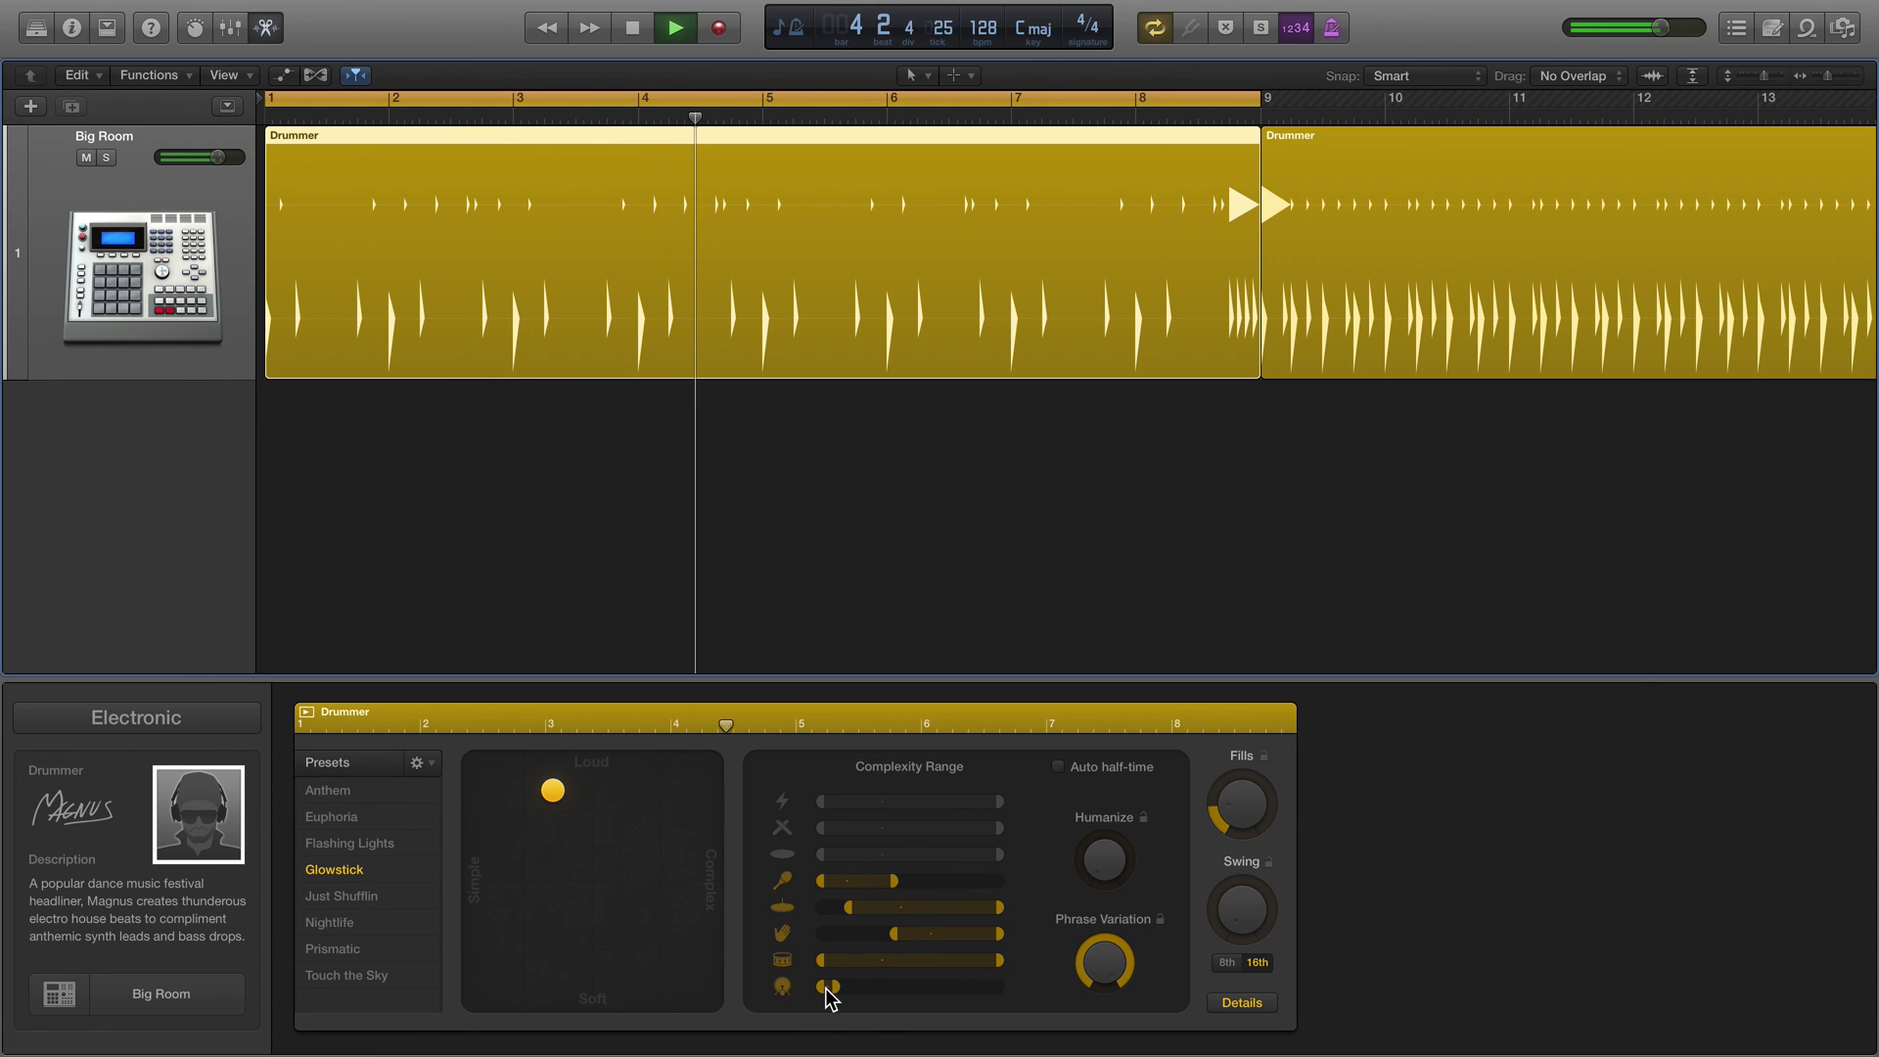
left_click_drag(833, 988, 890, 991)
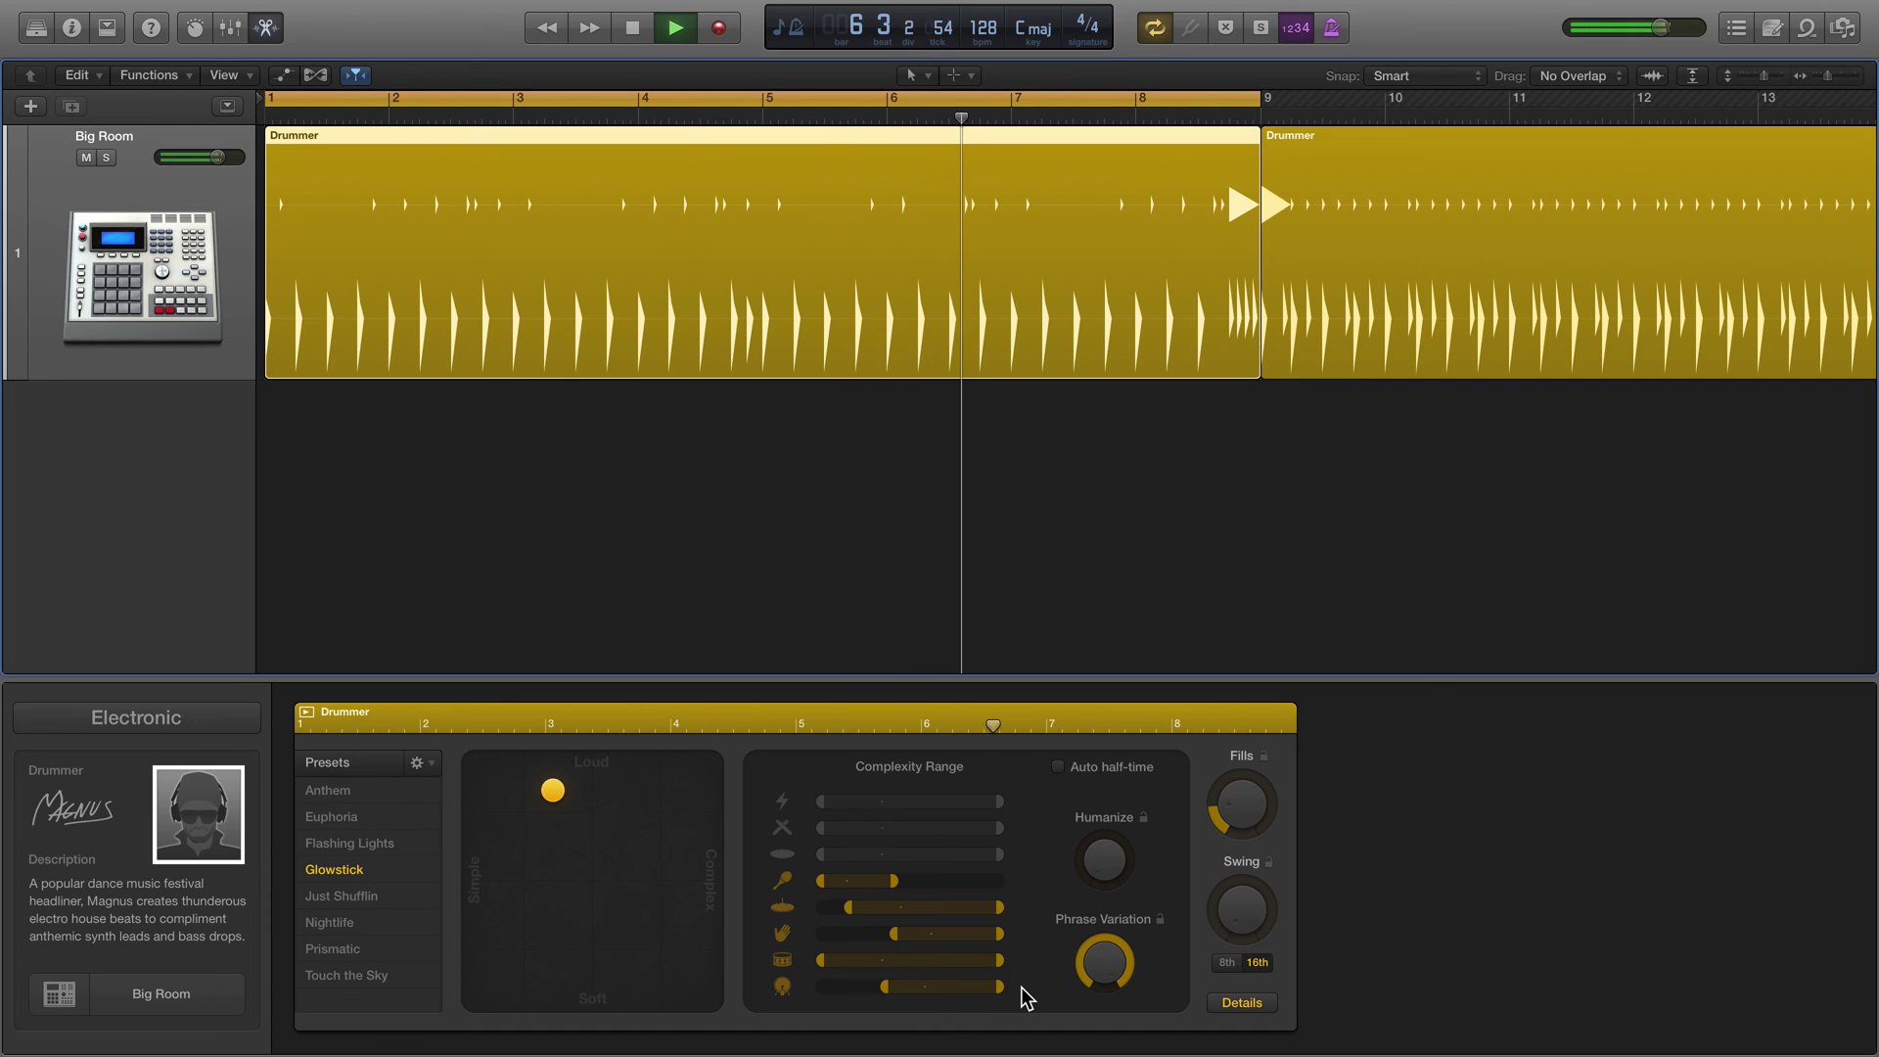
left_click_drag(893, 994, 859, 995)
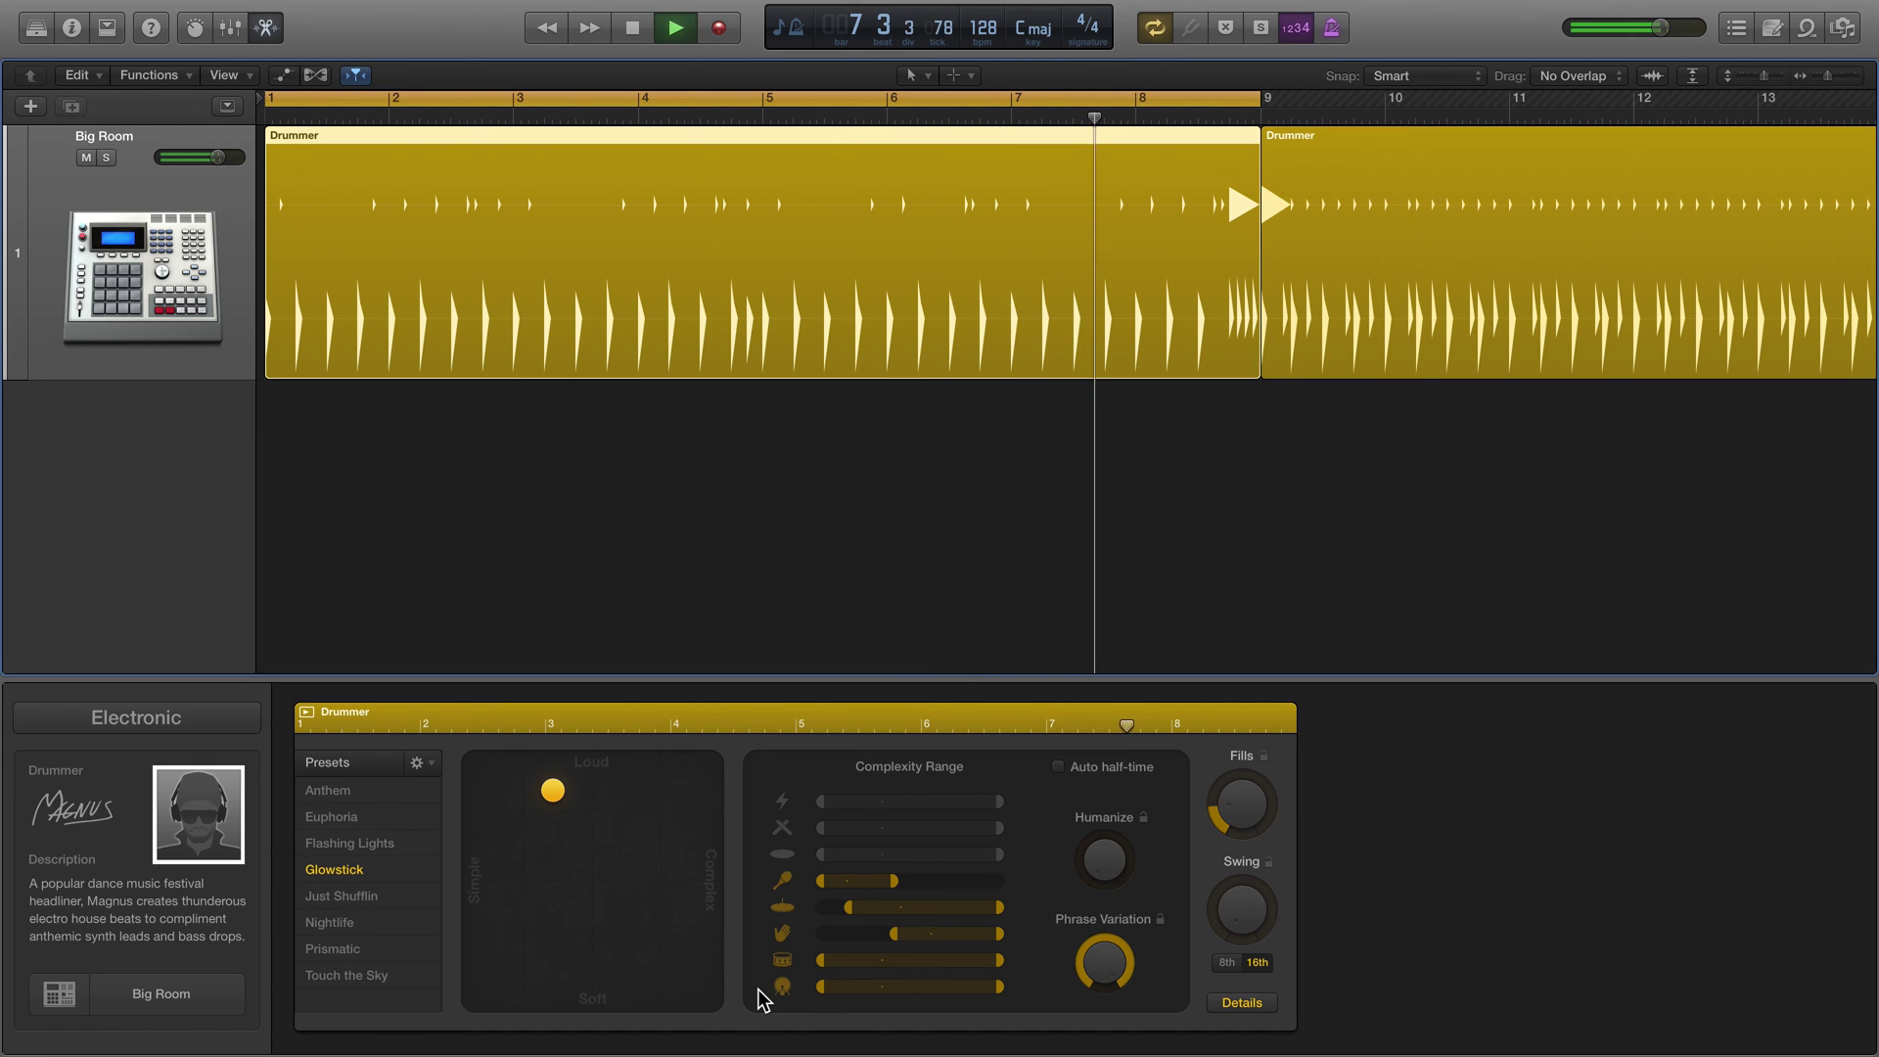
key("space")
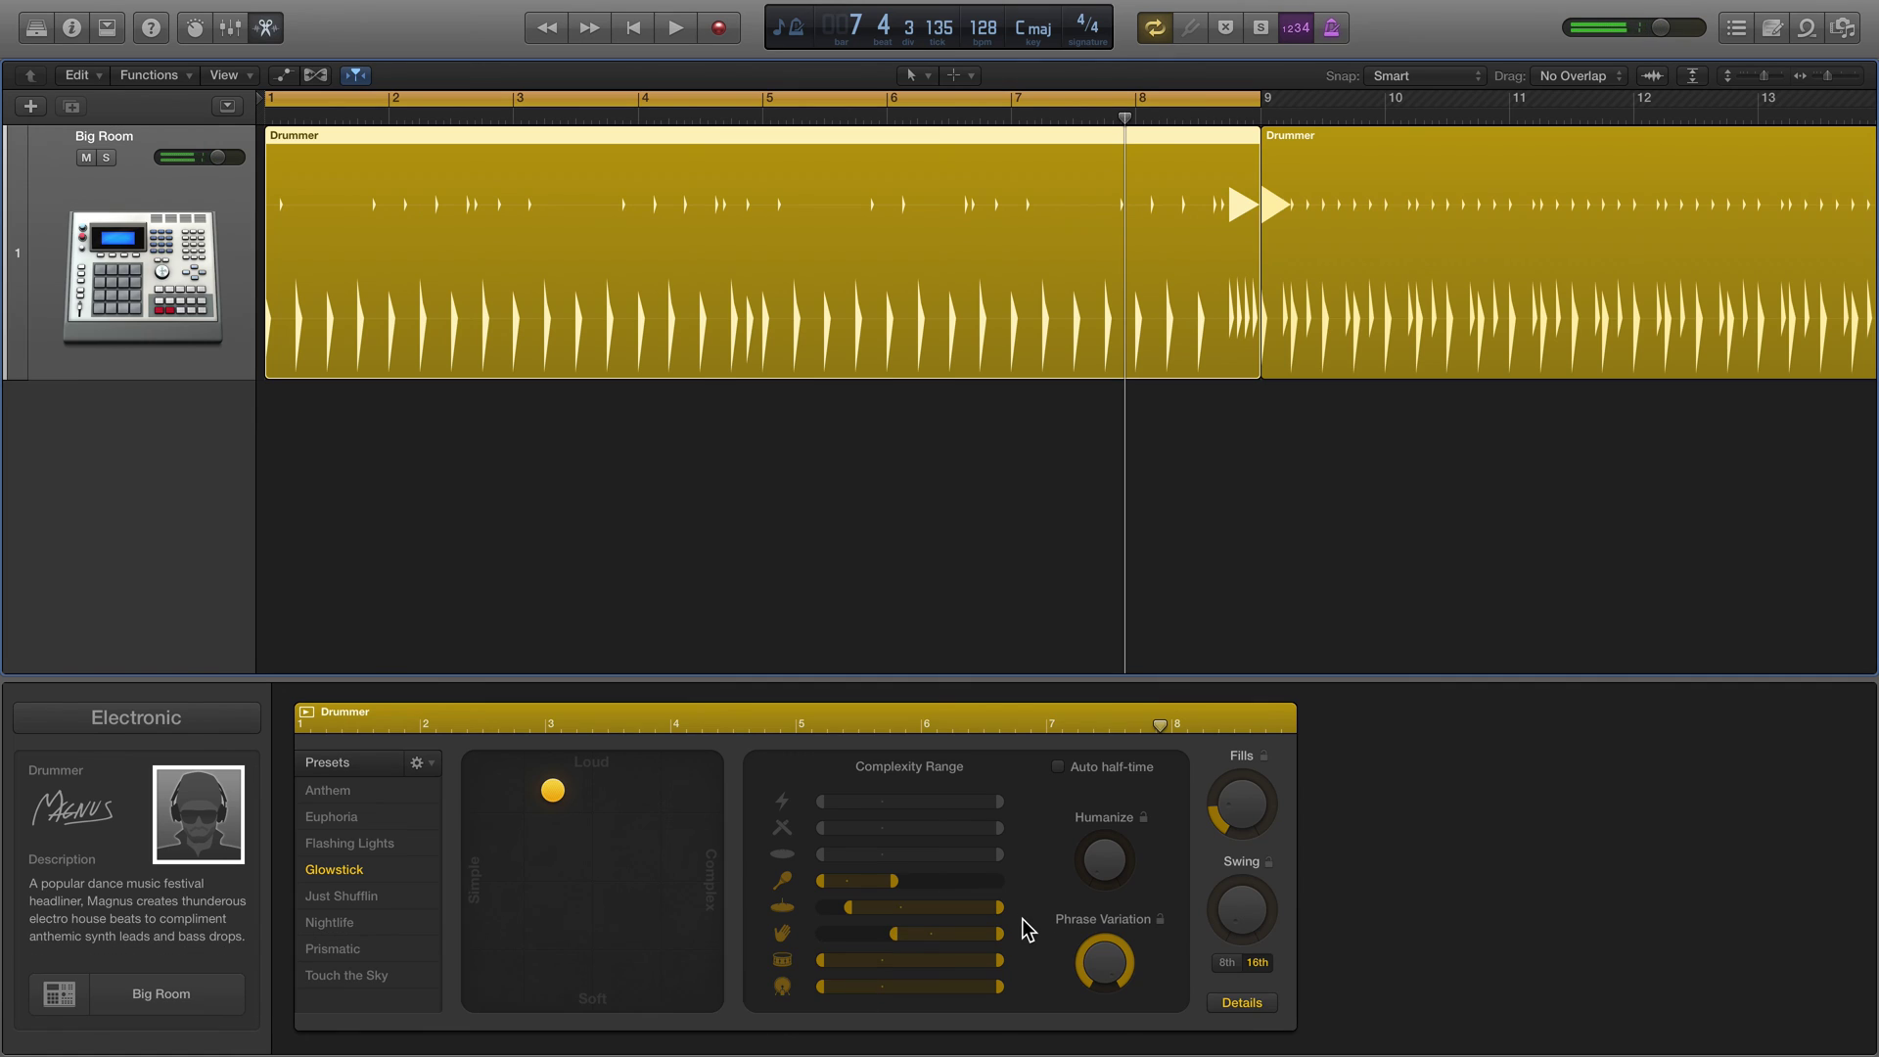
Step: Return to the per-instrument kit settings and dismiss the drummer Presets menu without choosing
left_click(1225, 1008)
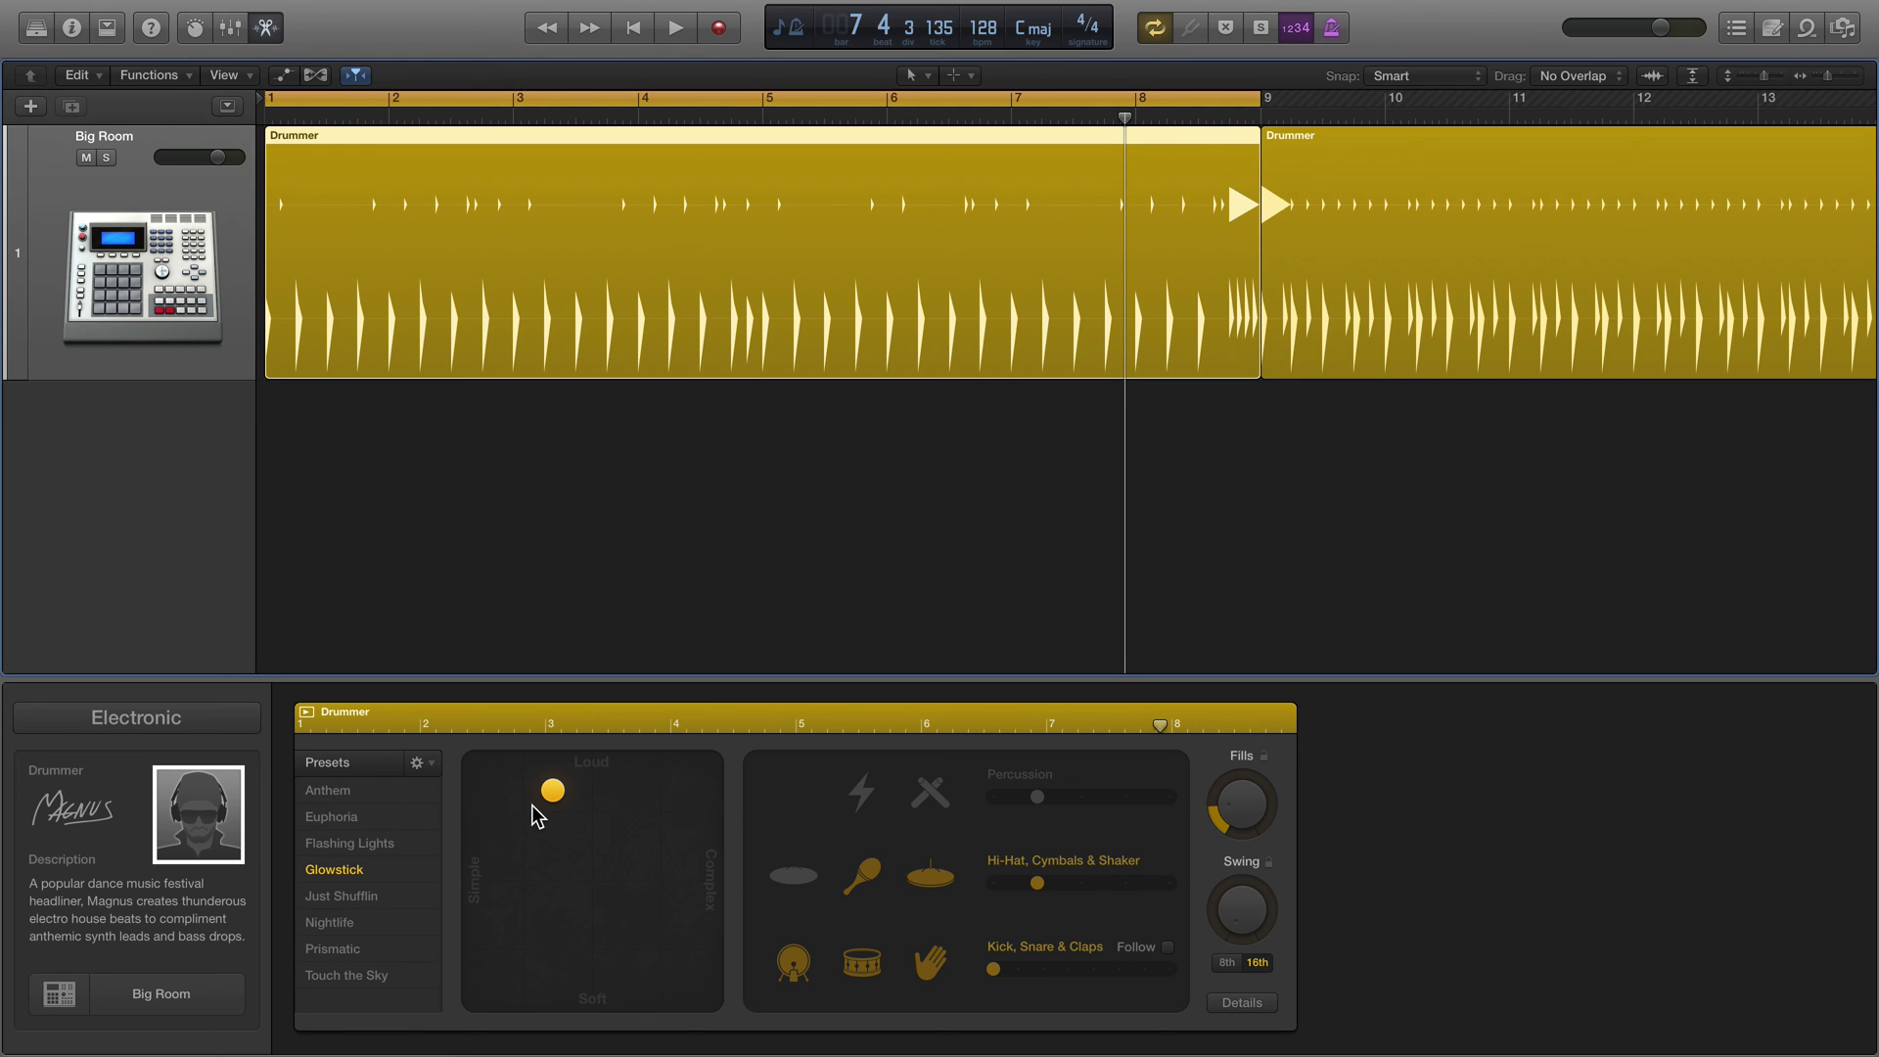
left_click(419, 763)
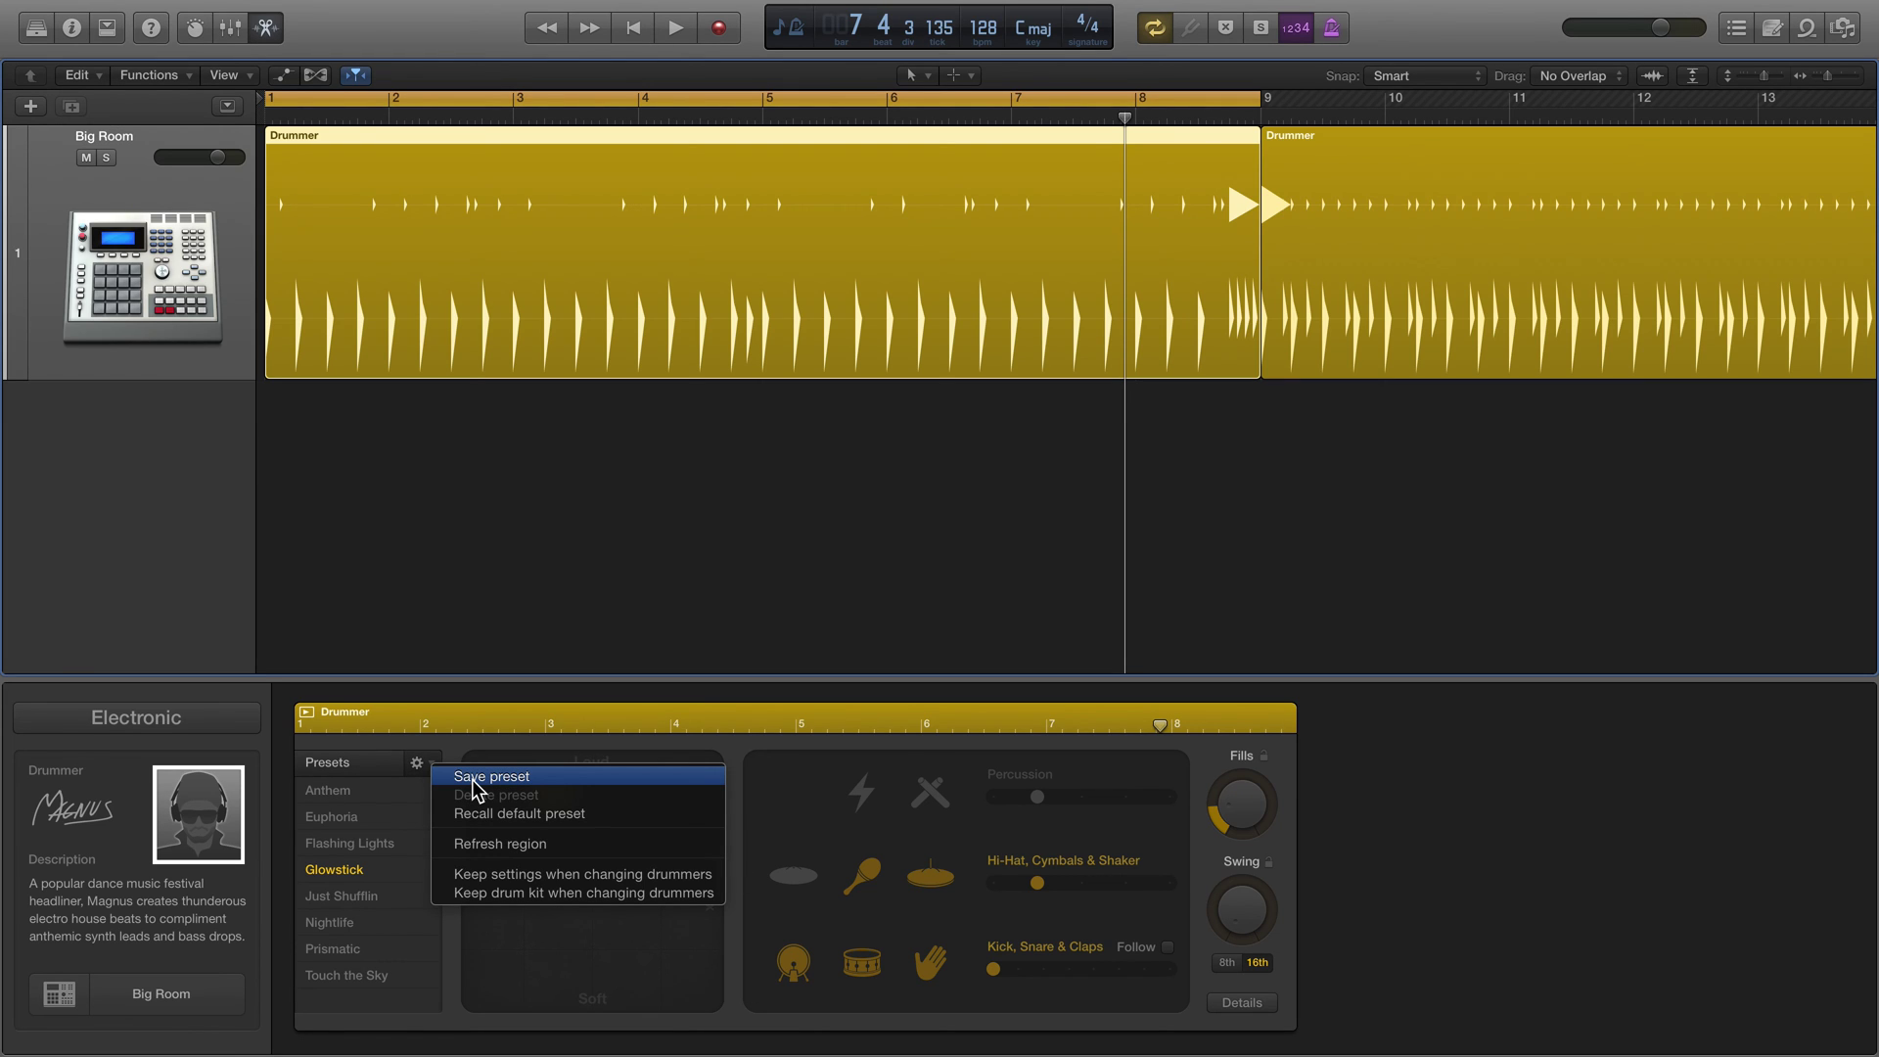
left_click(1450, 854)
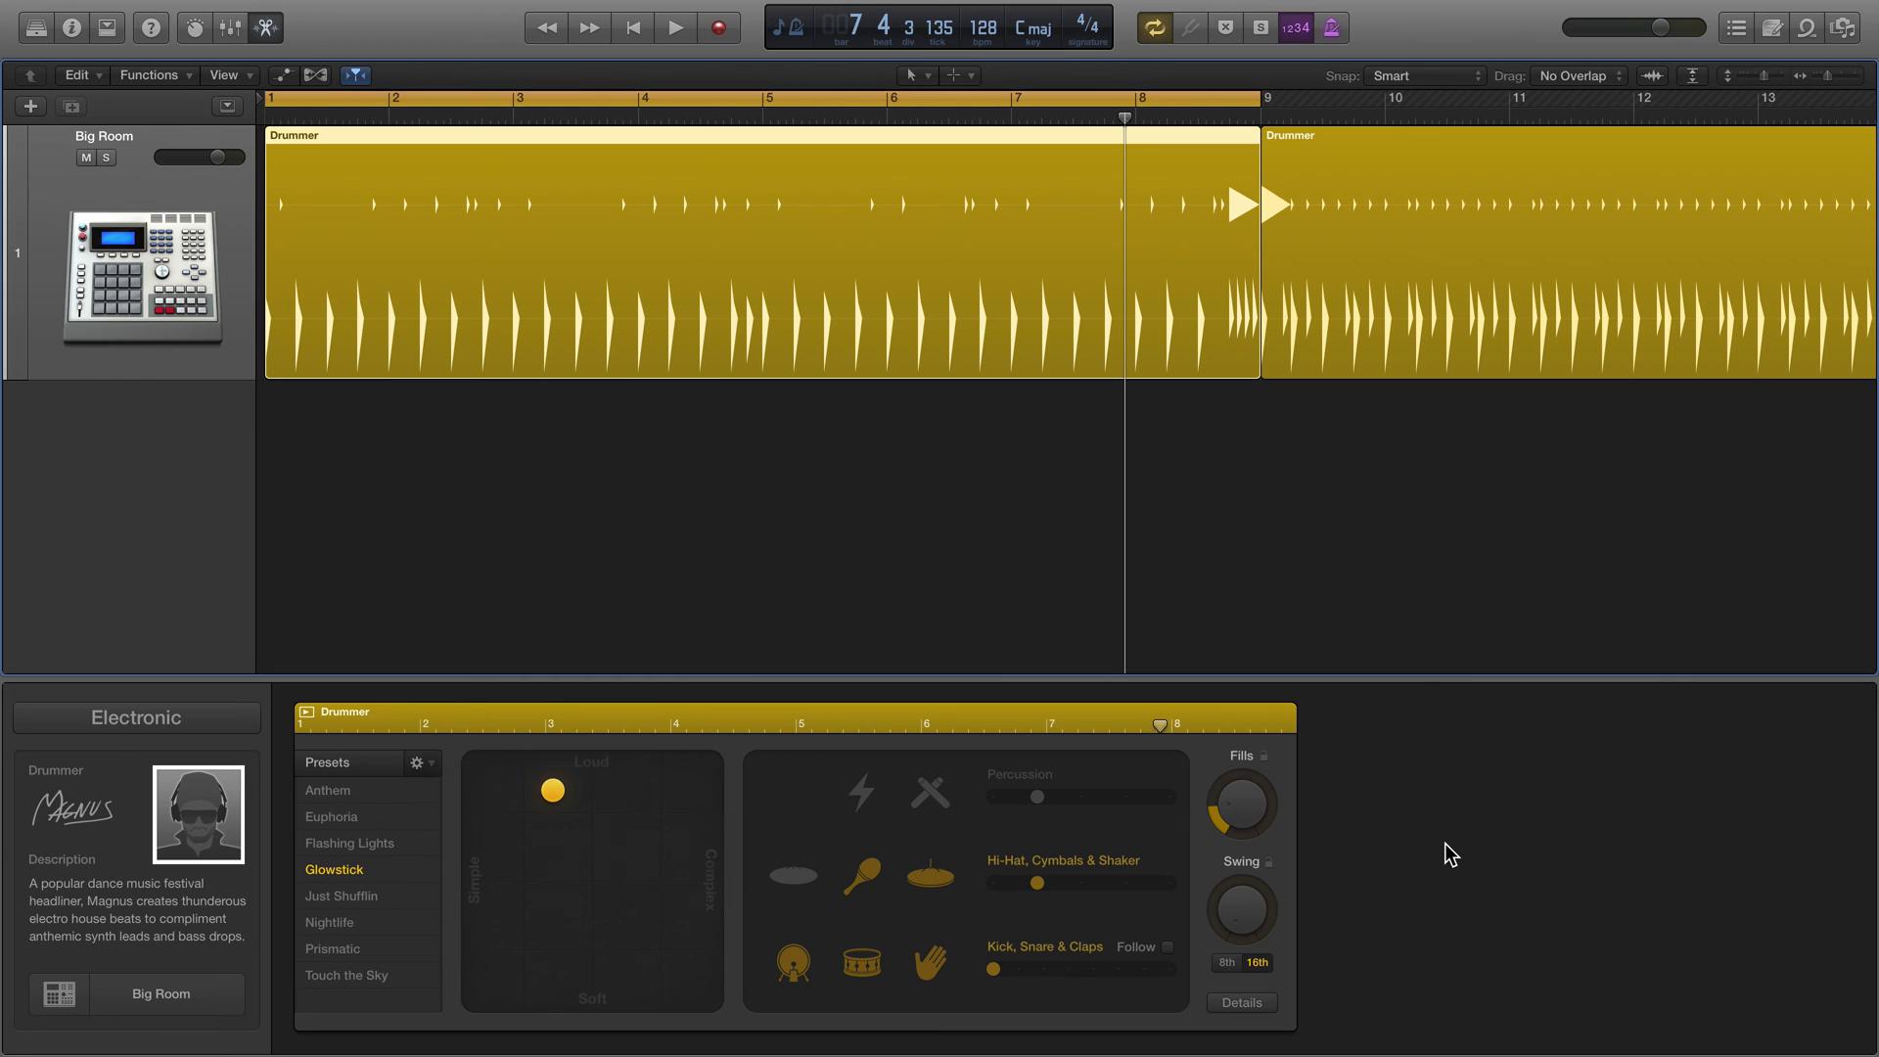
Step: Open the Big Room Drum Machine Designer and audition the Low Cut filter raised, off and on
left_click(59, 993)
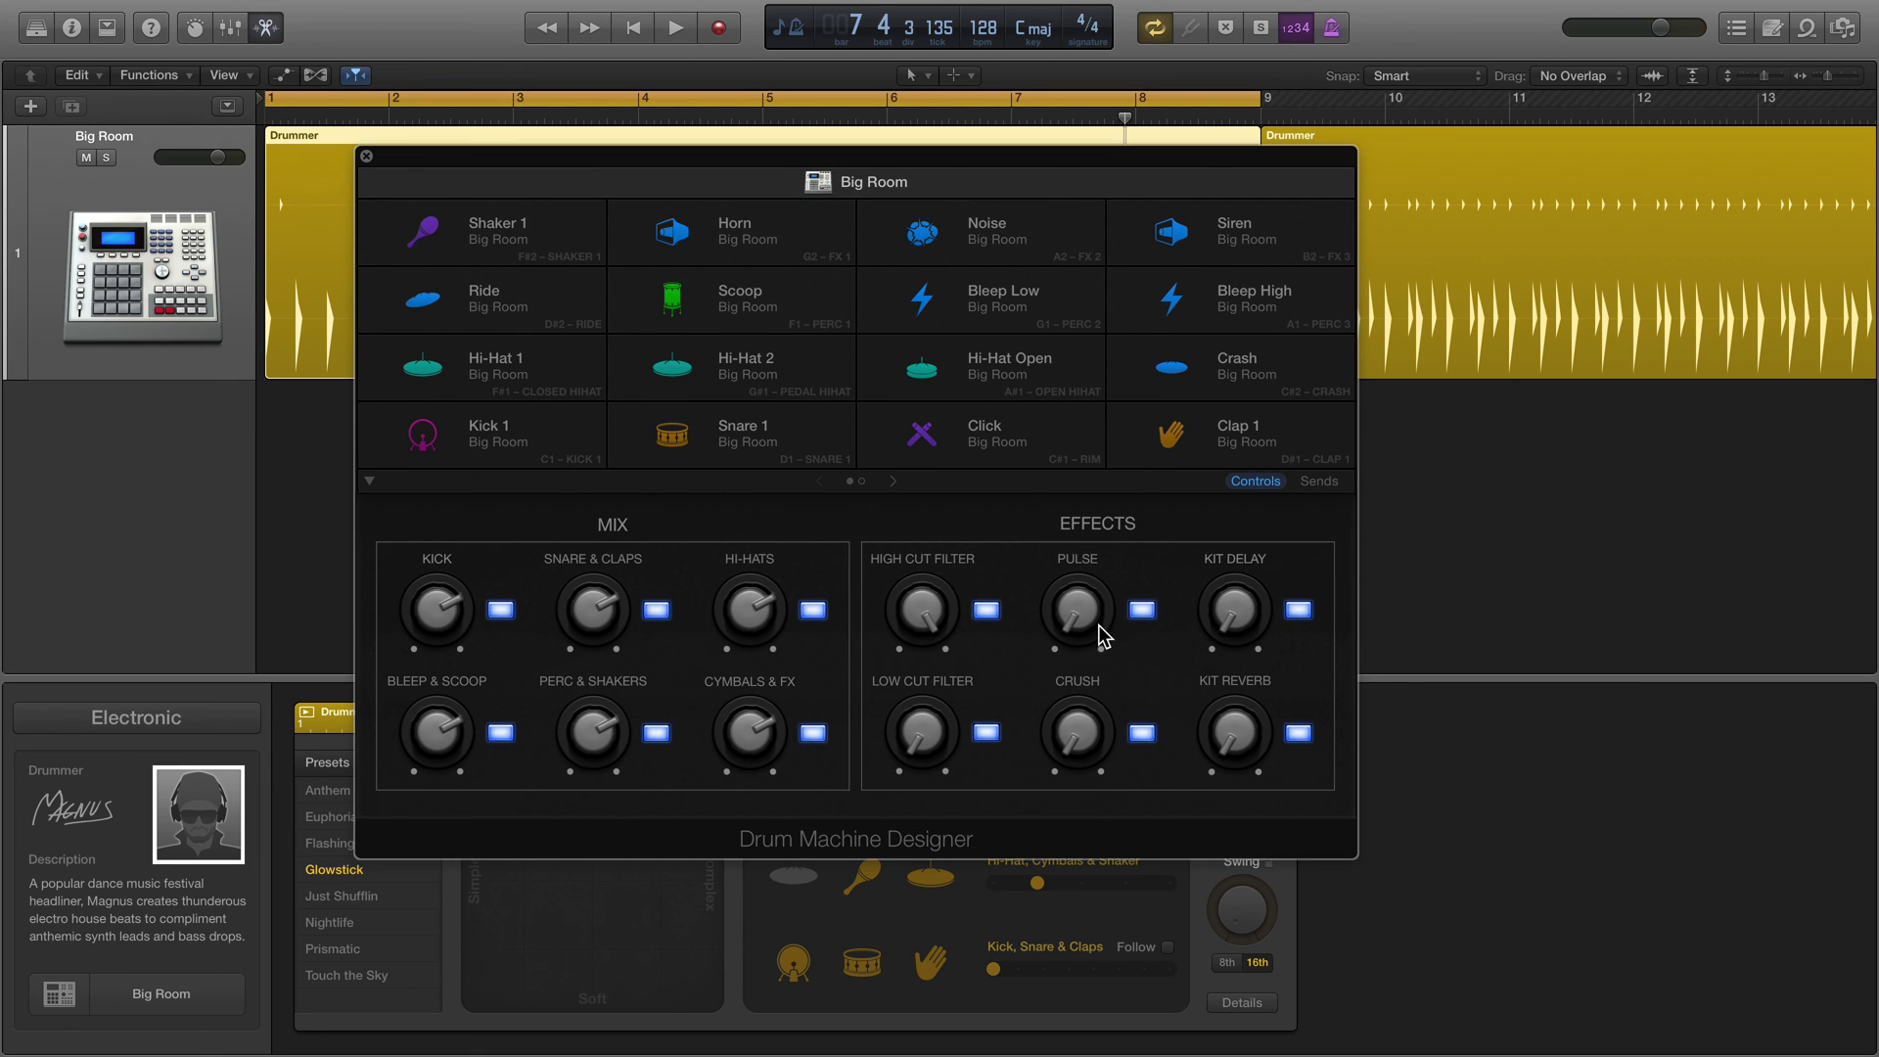
key("space")
mouse_move(928, 705)
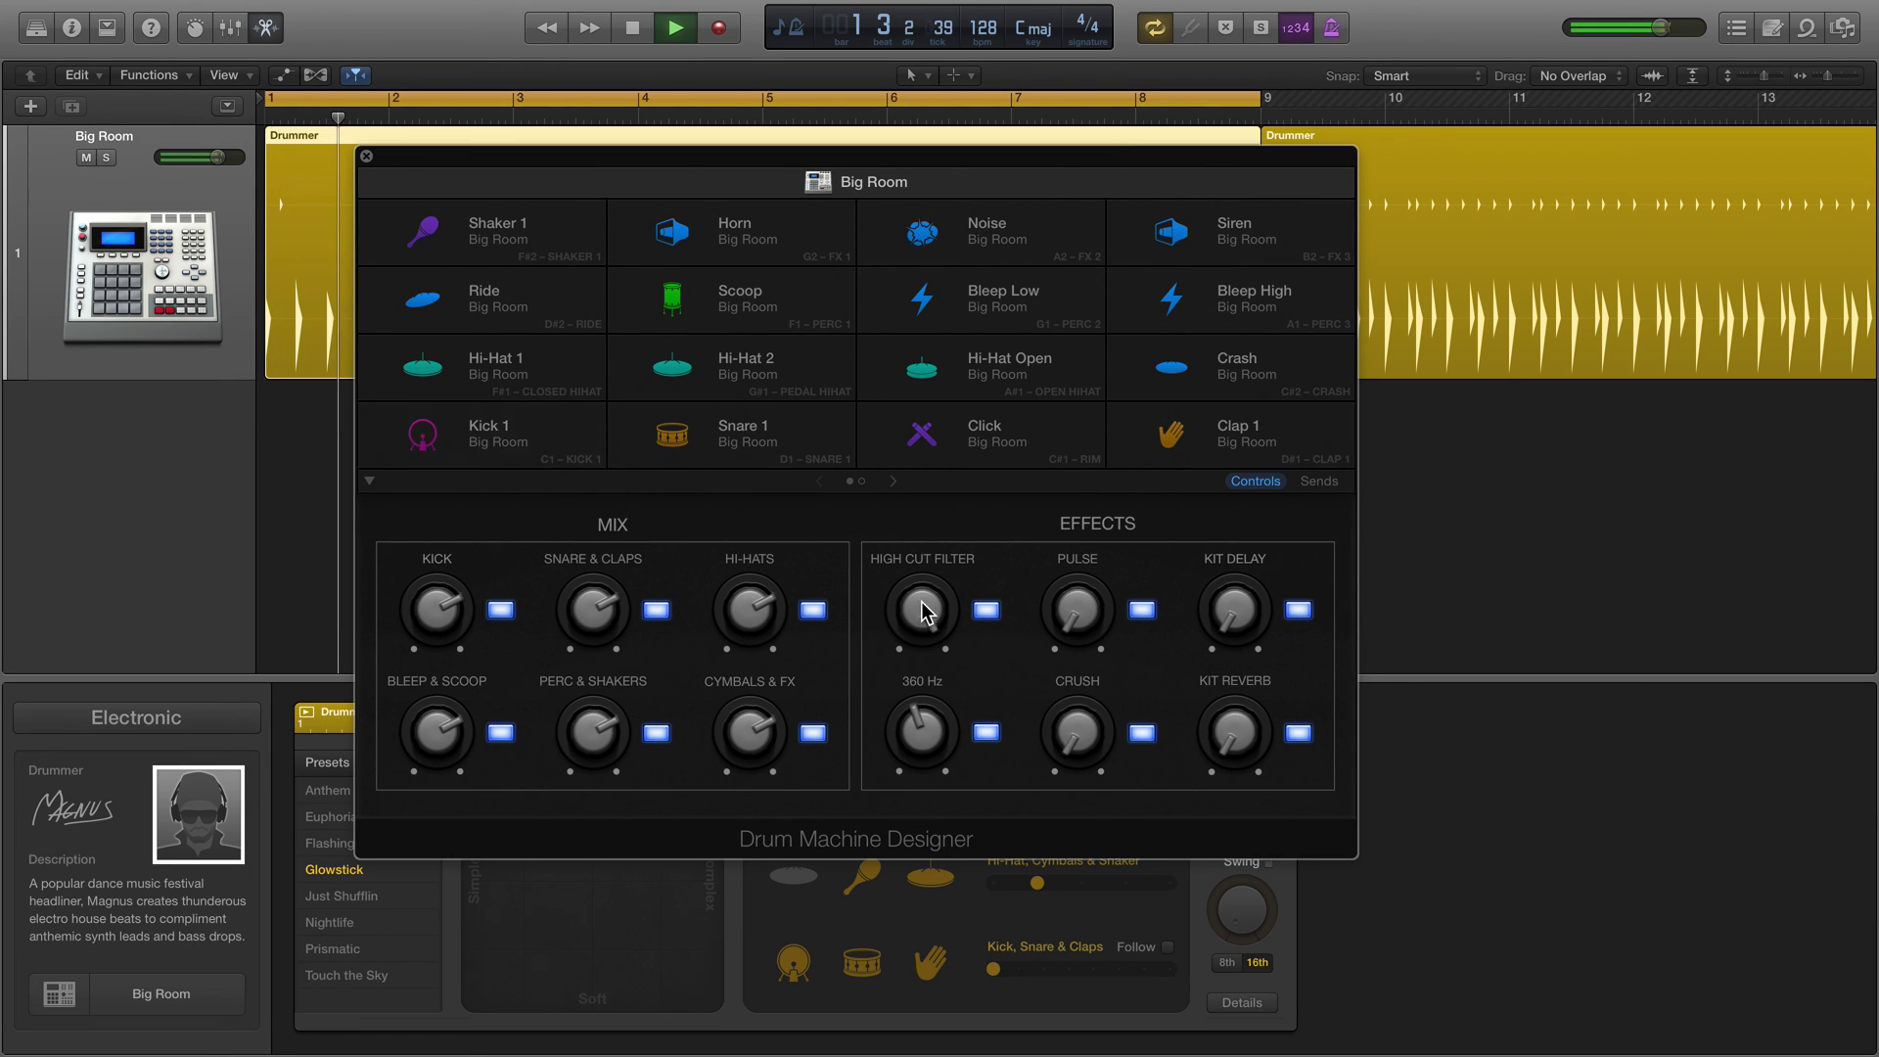
left_click_drag(928, 704, 960, 1044)
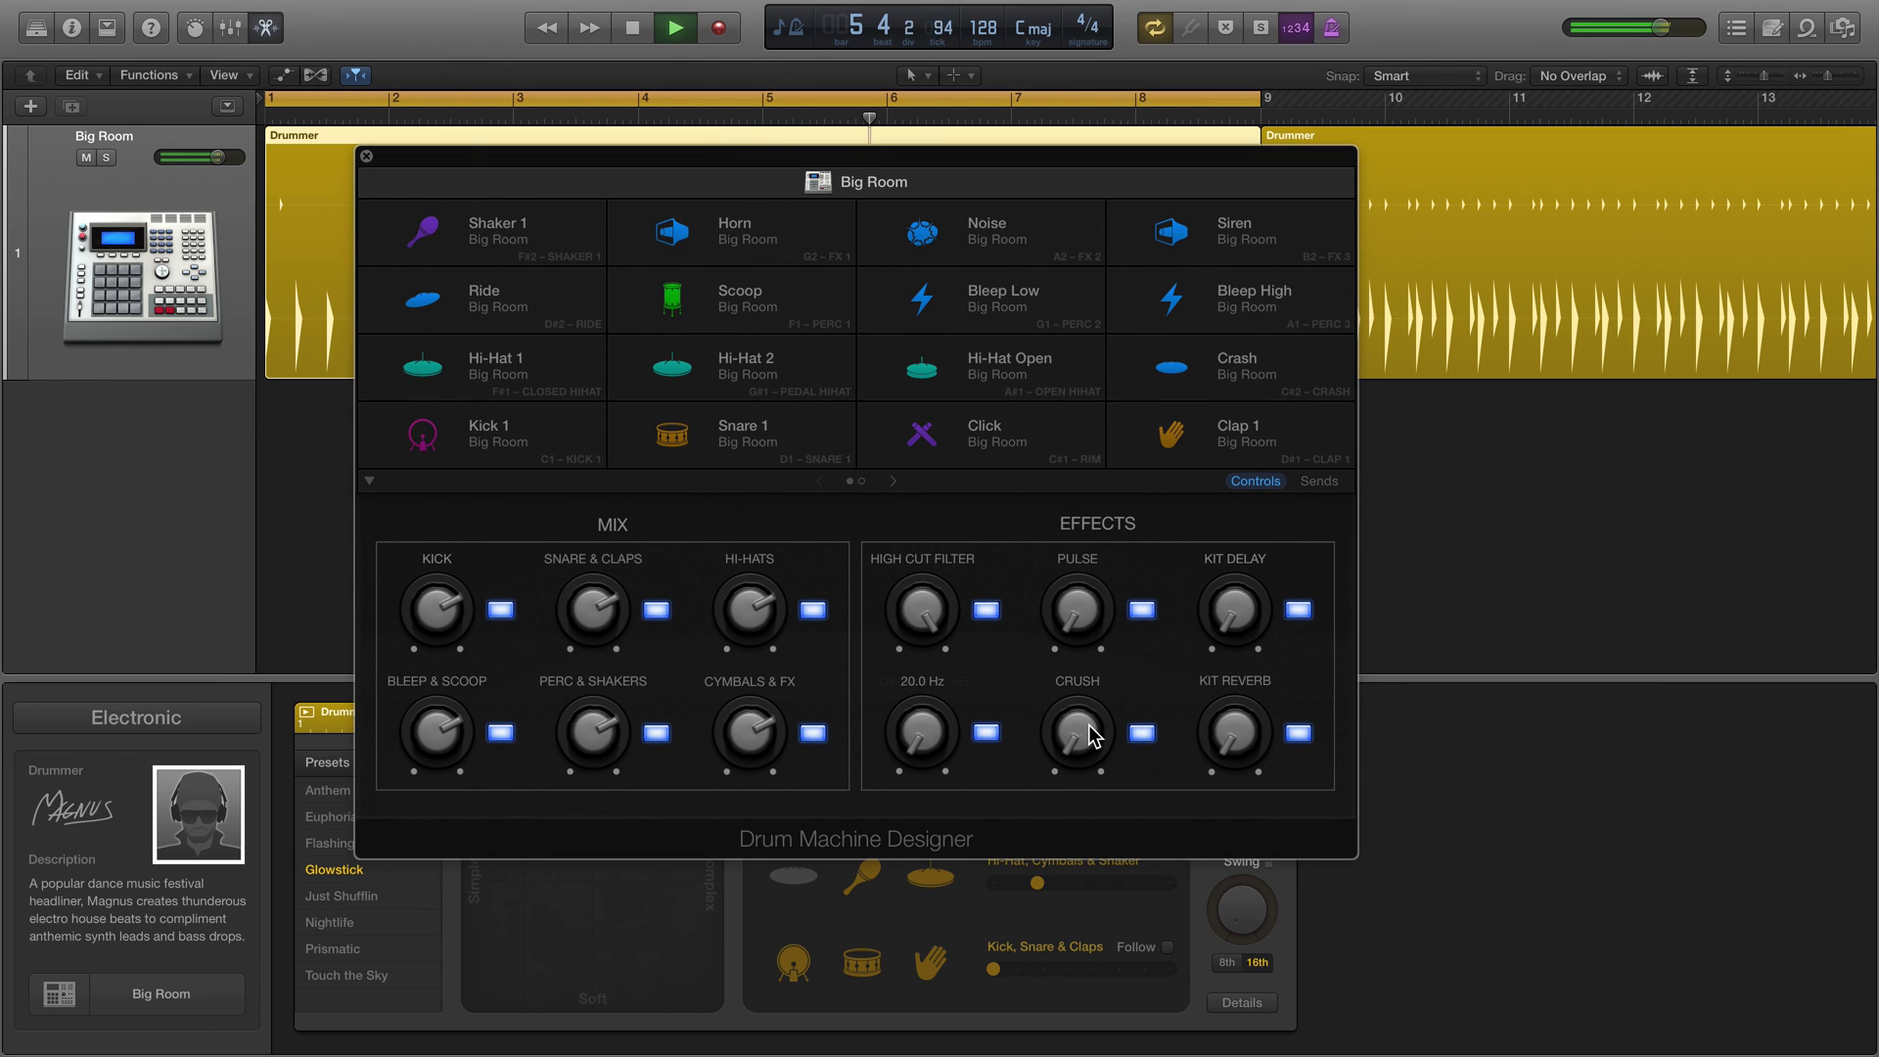
left_click(986, 732)
left_click(988, 735)
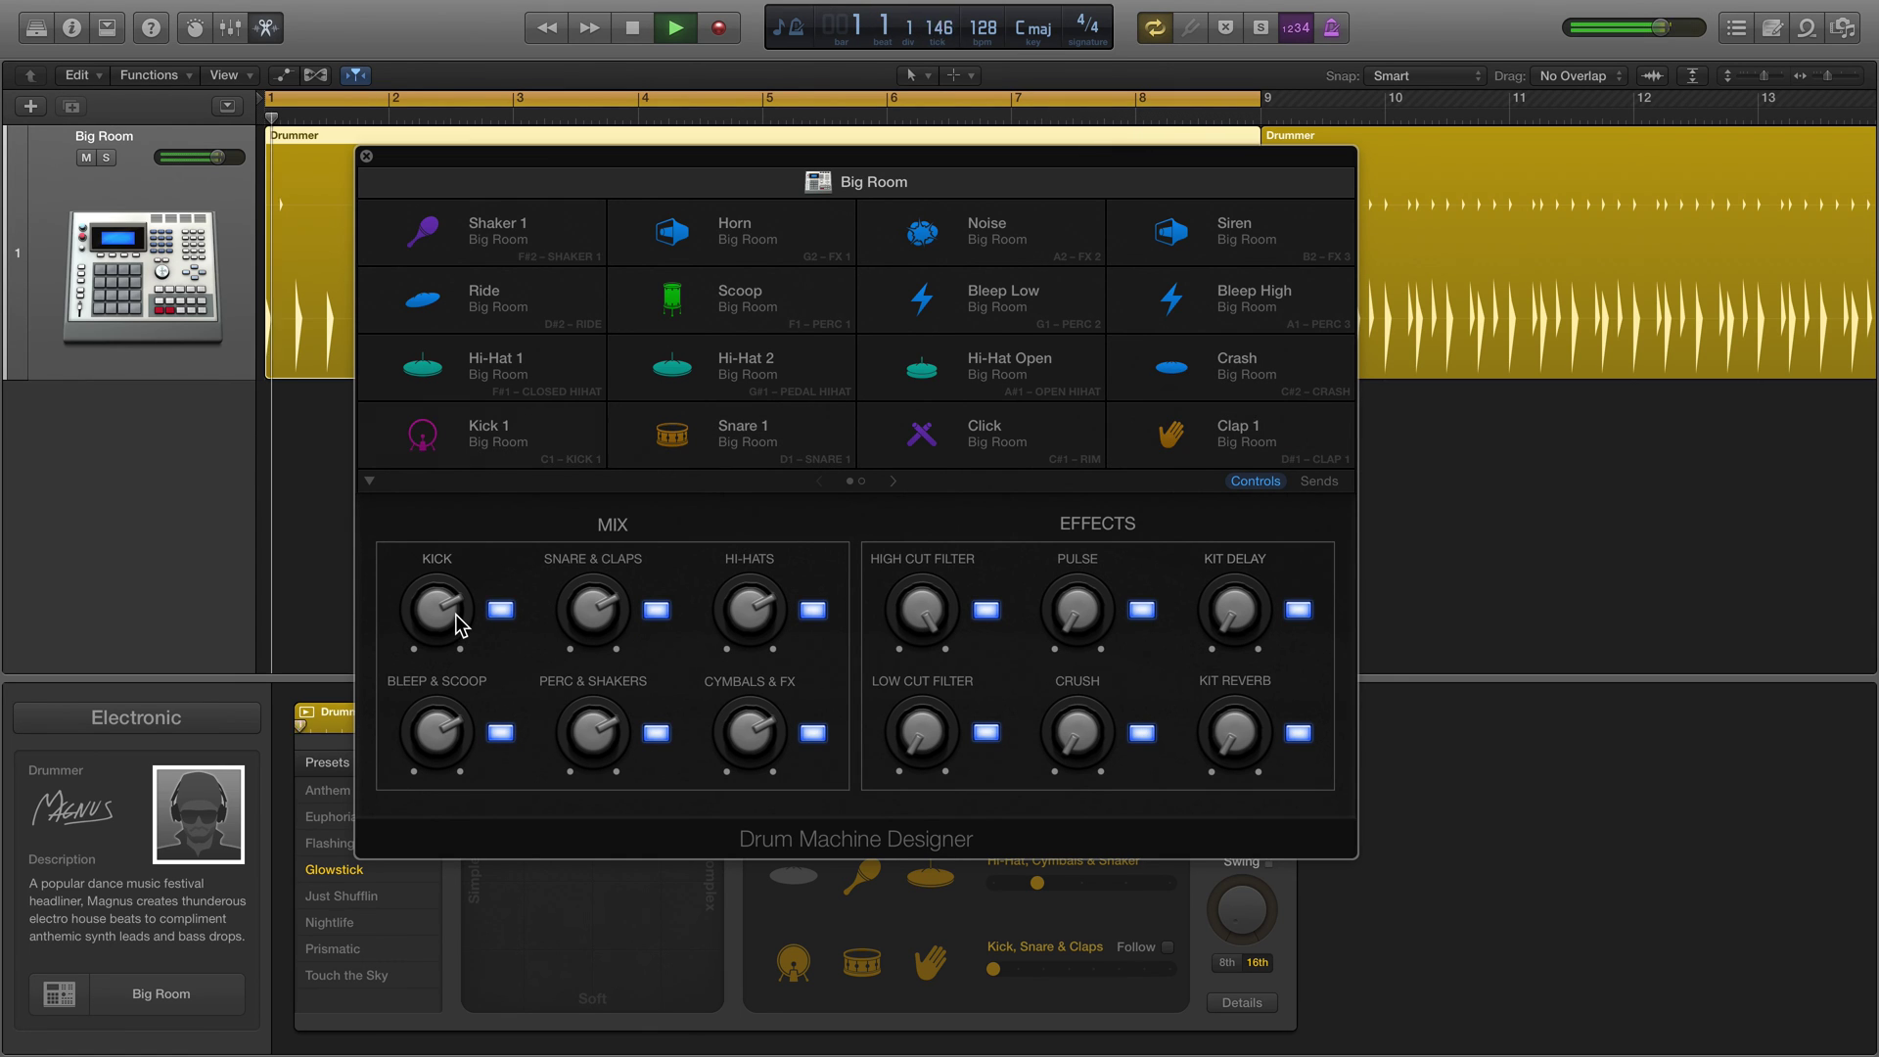
Step: Raise Kit Delay then set it to 0%, turn off Cycle, and show the channel strips
key("space")
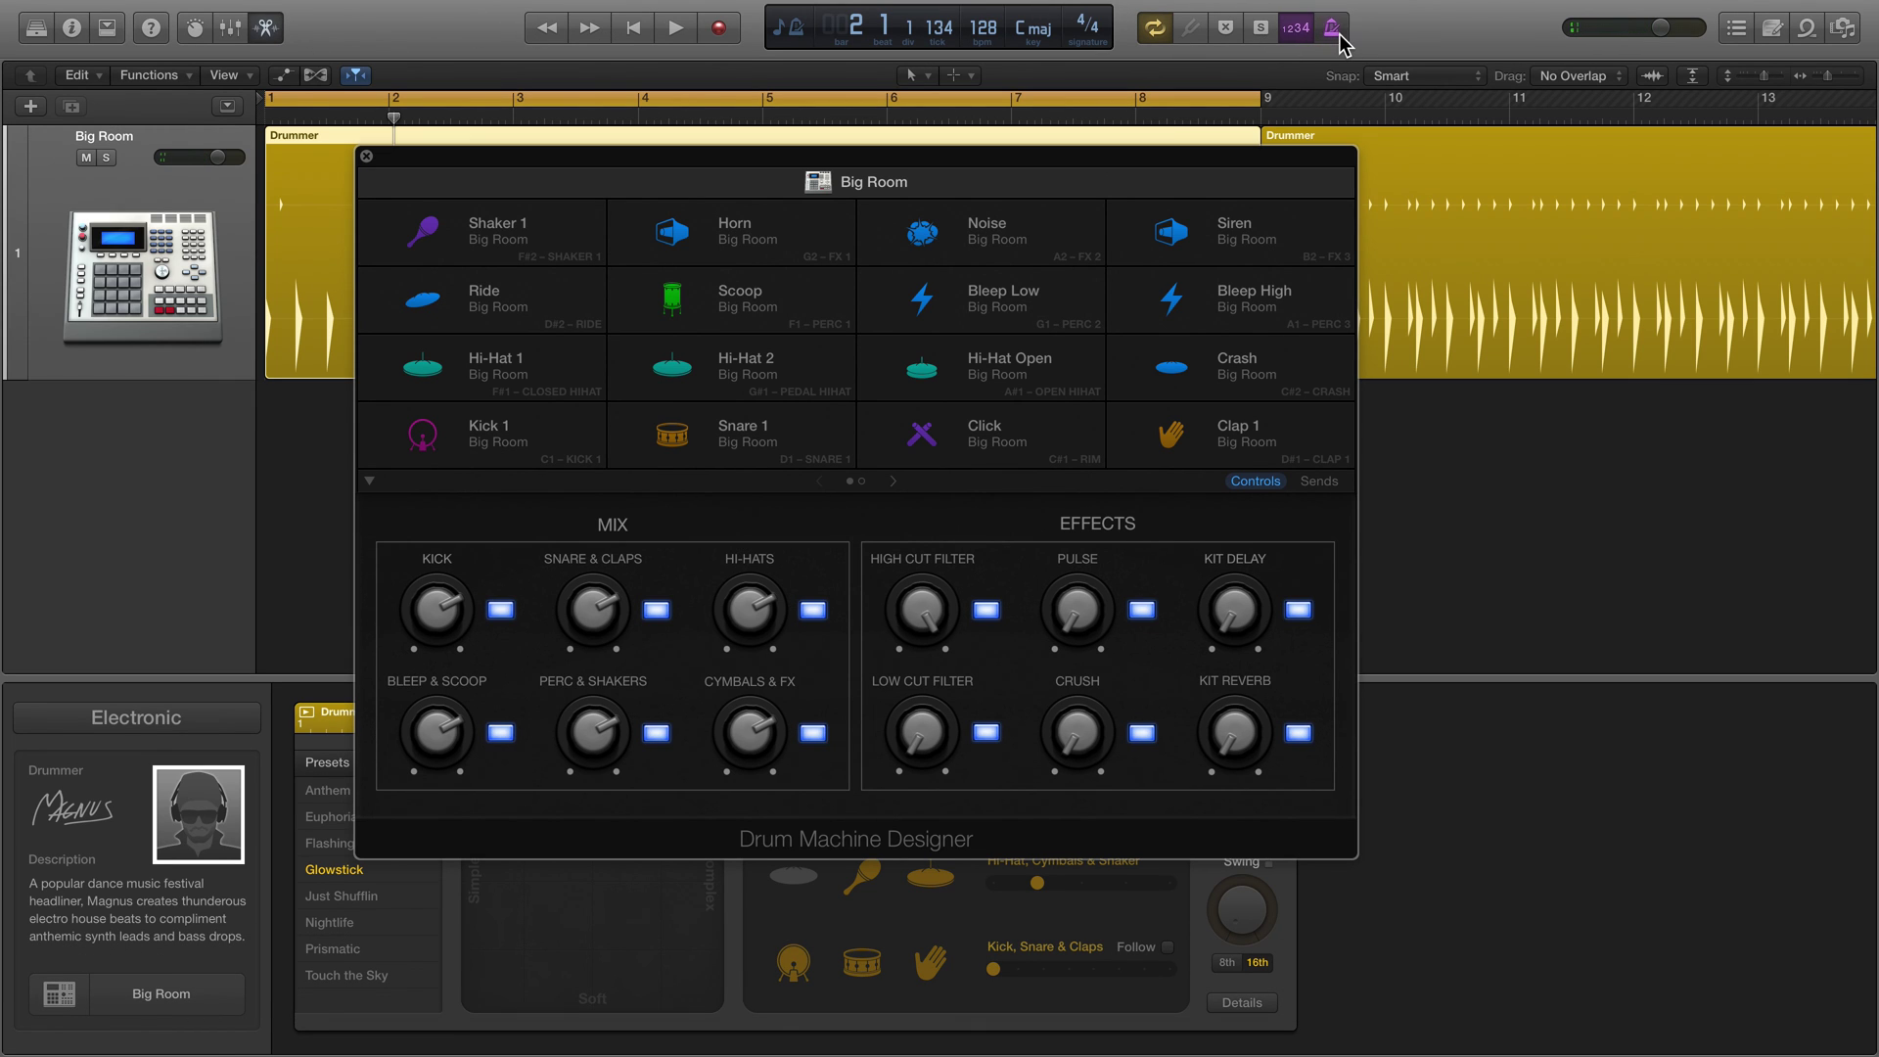
key("space")
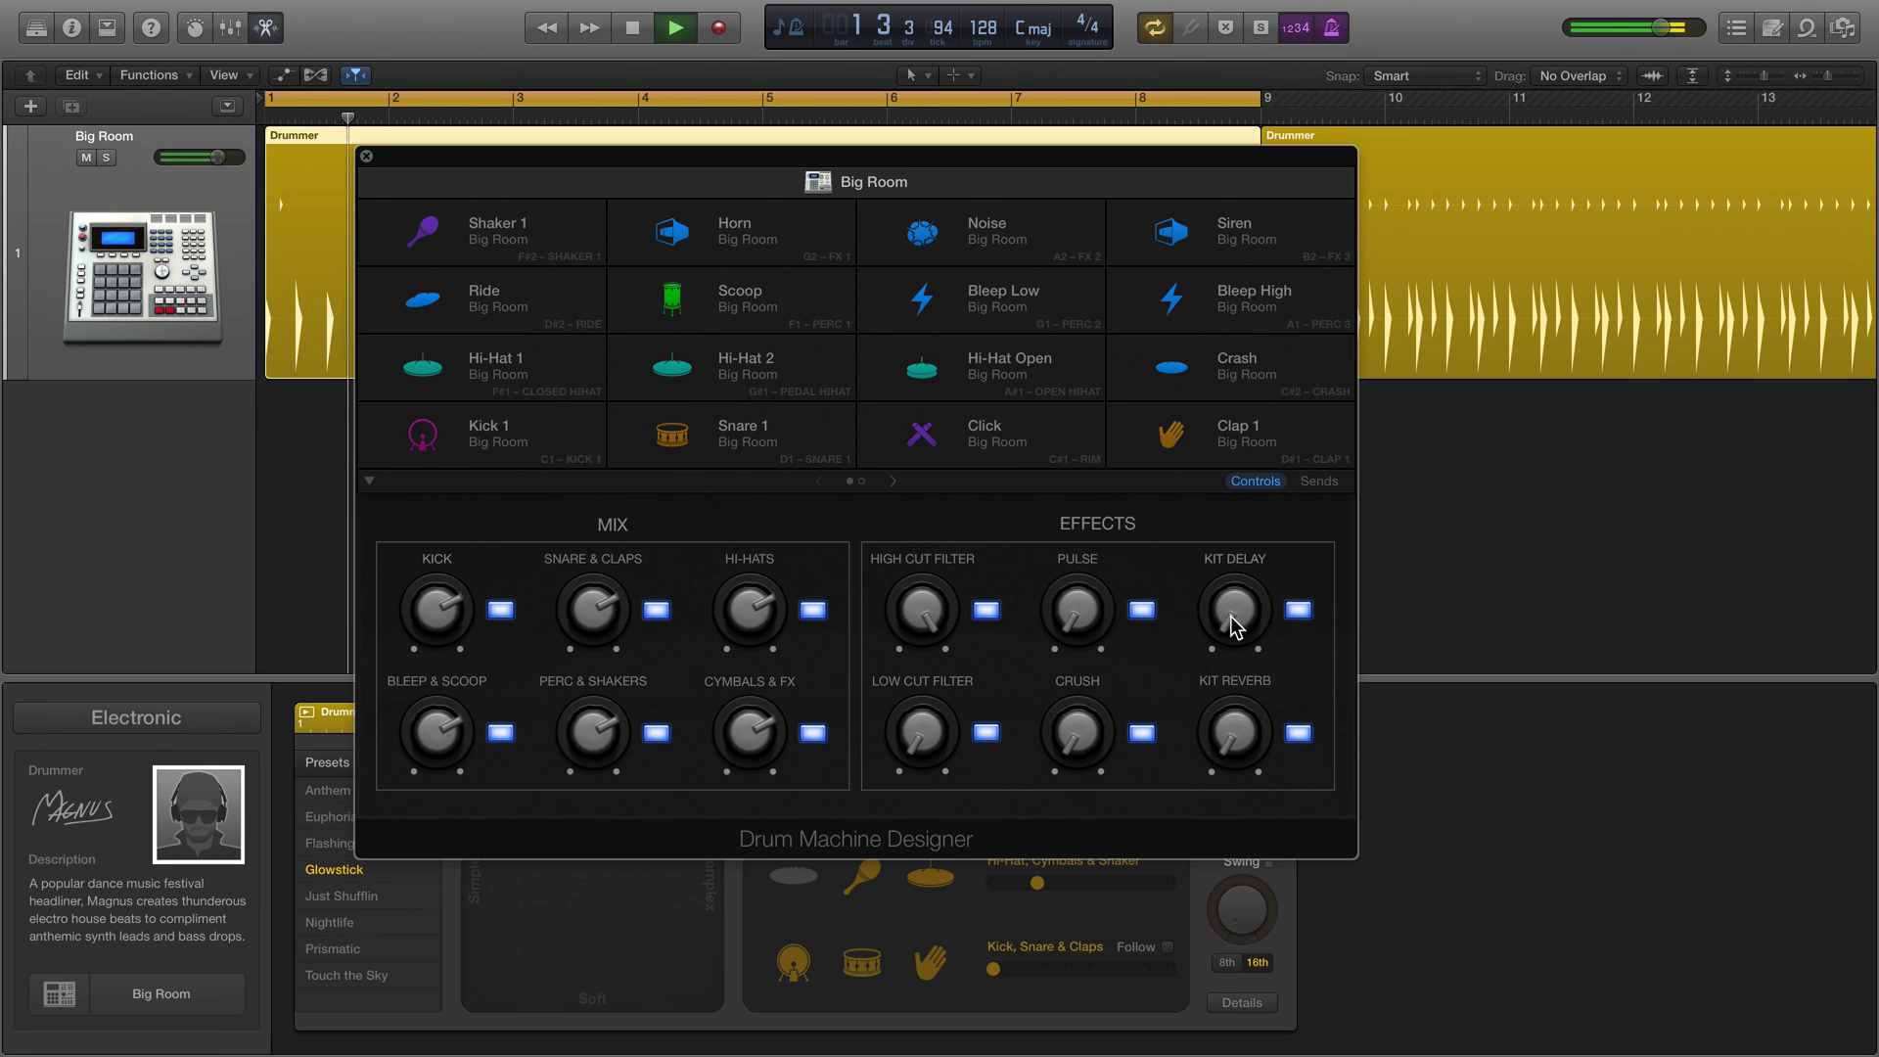
left_click_drag(1230, 626, 1231, 541)
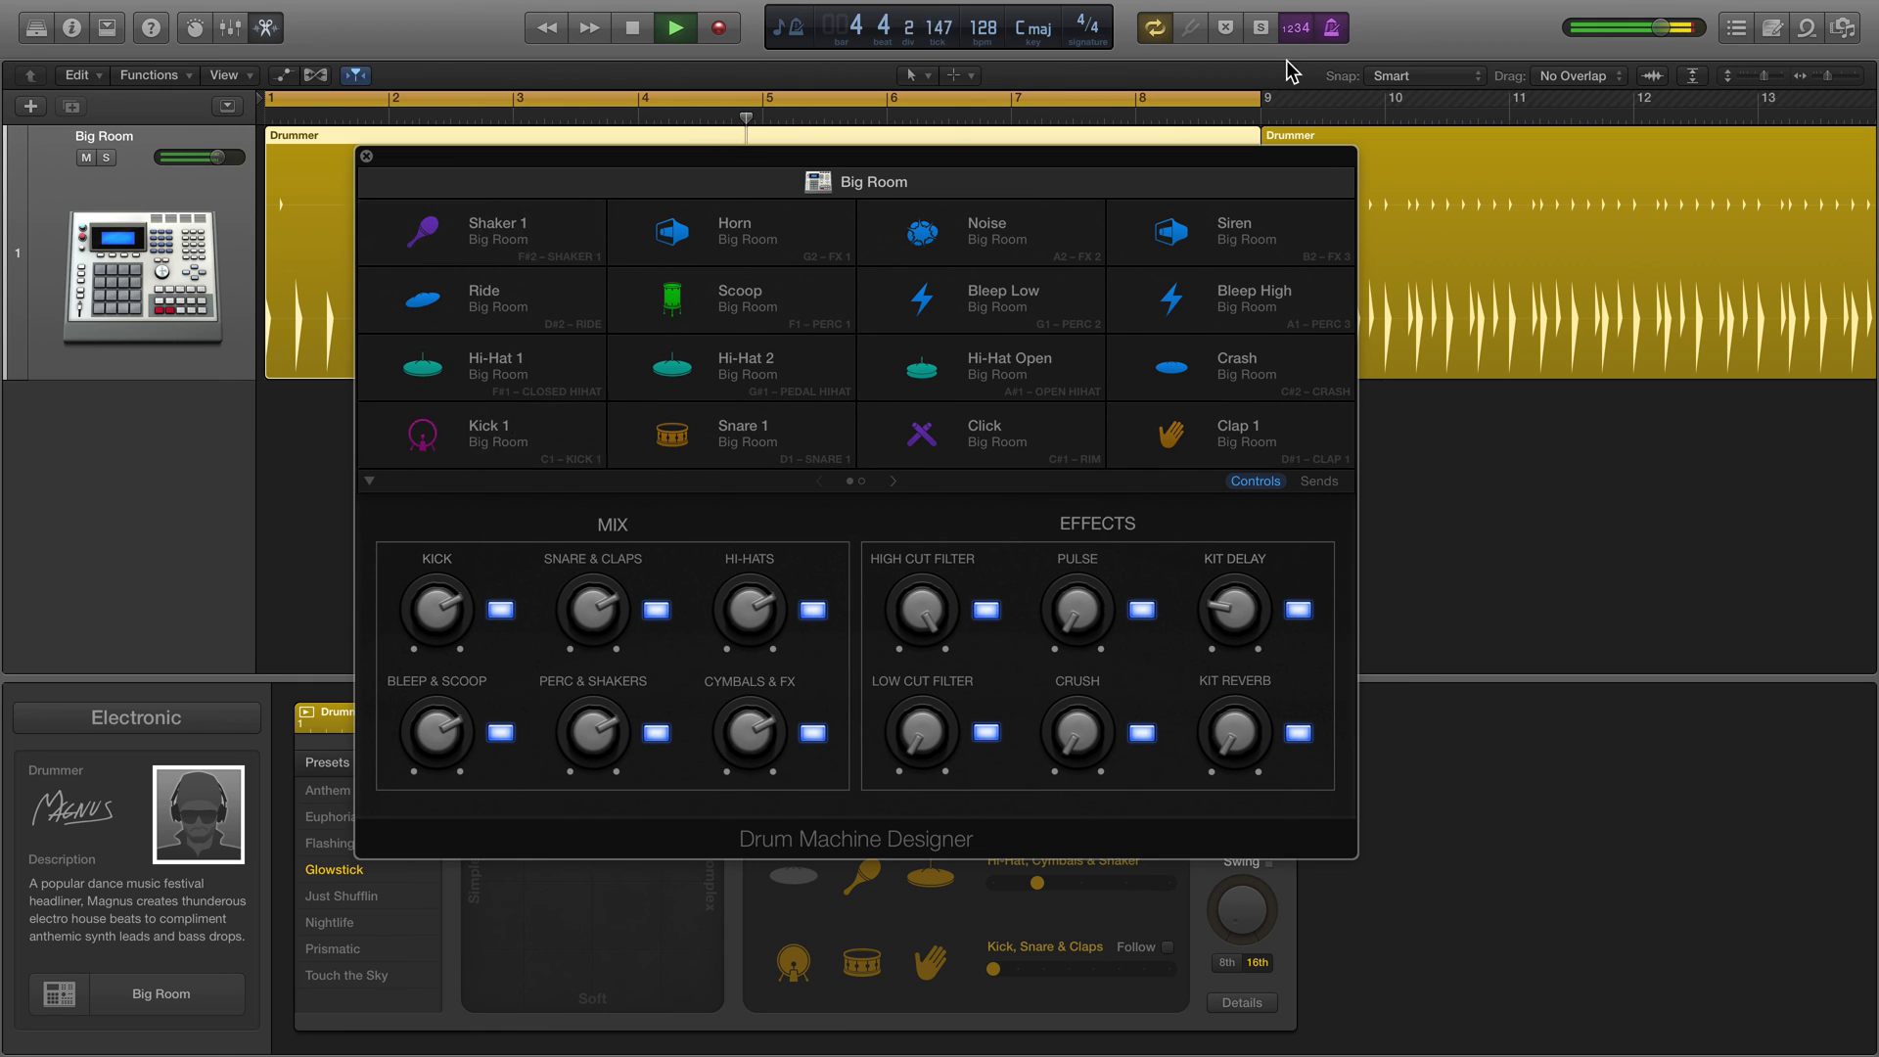
left_click_drag(1233, 606, 1256, 741)
left_click(1155, 29)
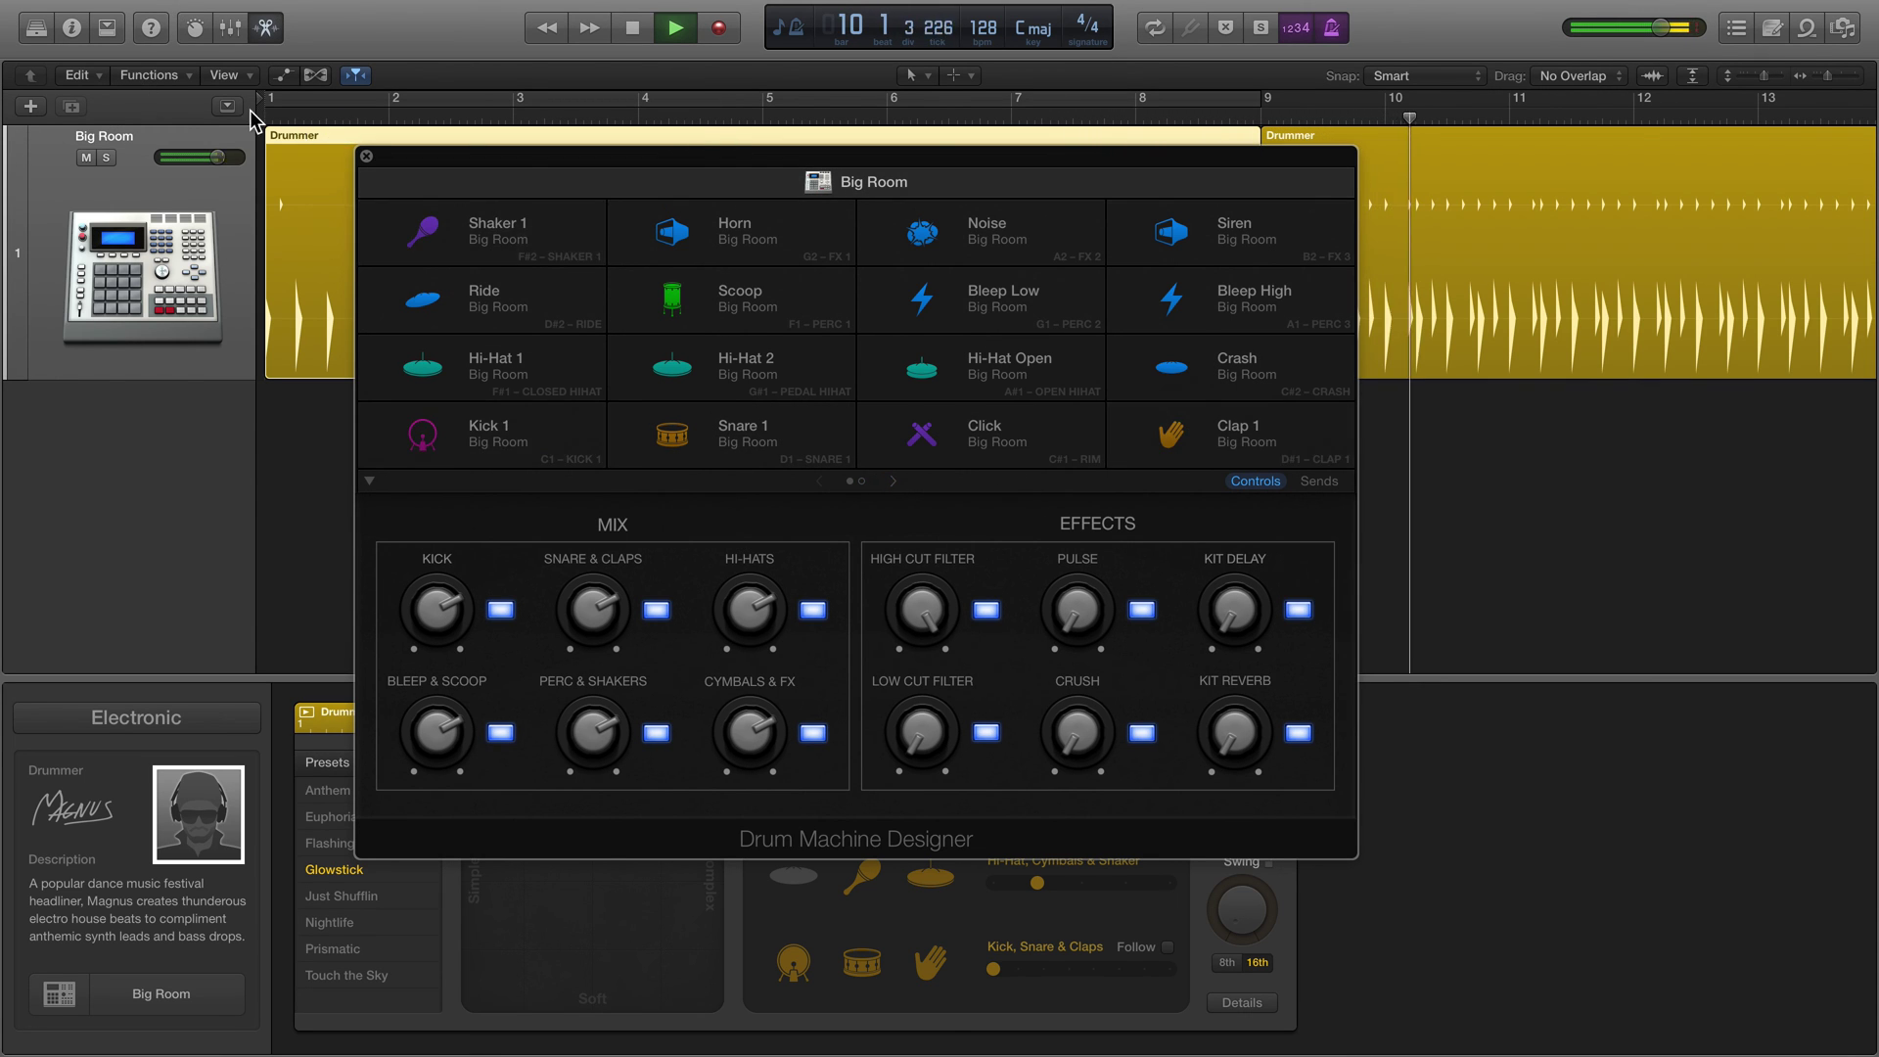
left_click(71, 28)
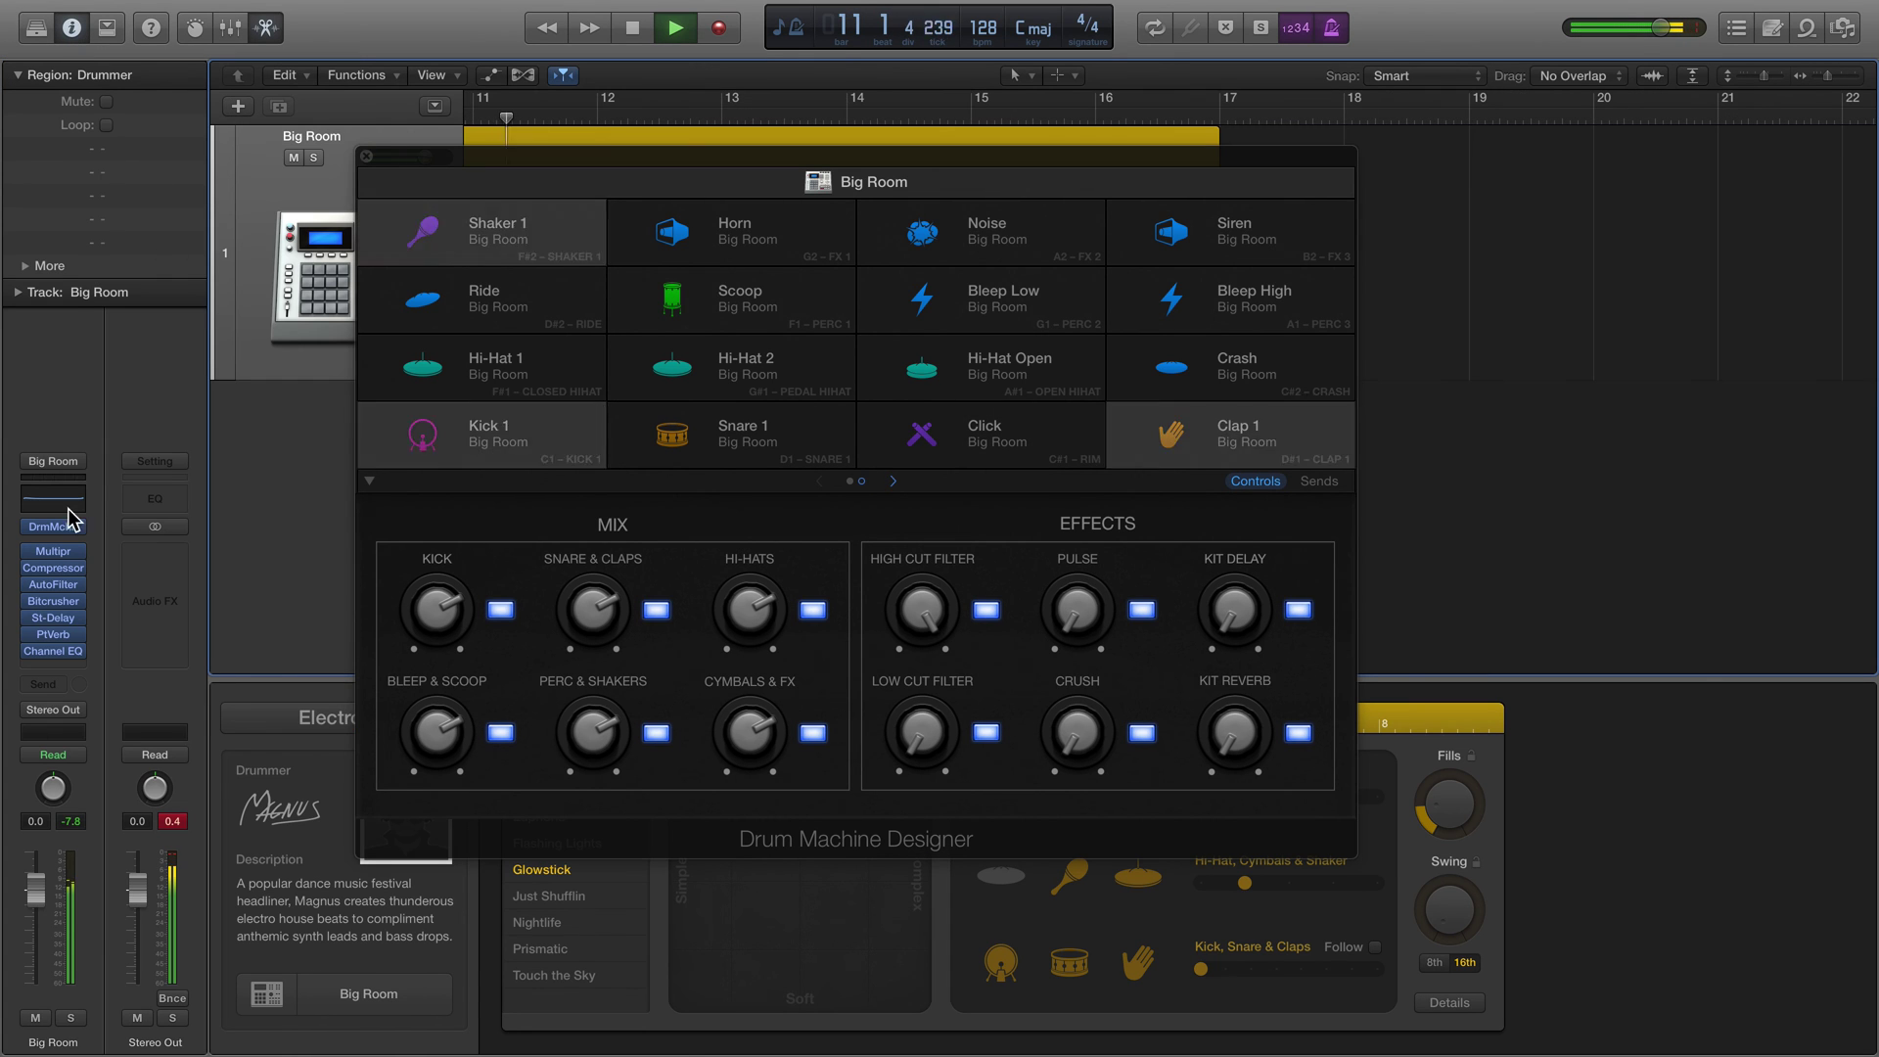
Step: Open AutoFilter, raise the kit's Low Cut to 315 Hz and back down, then stop playback
left_click(53, 584)
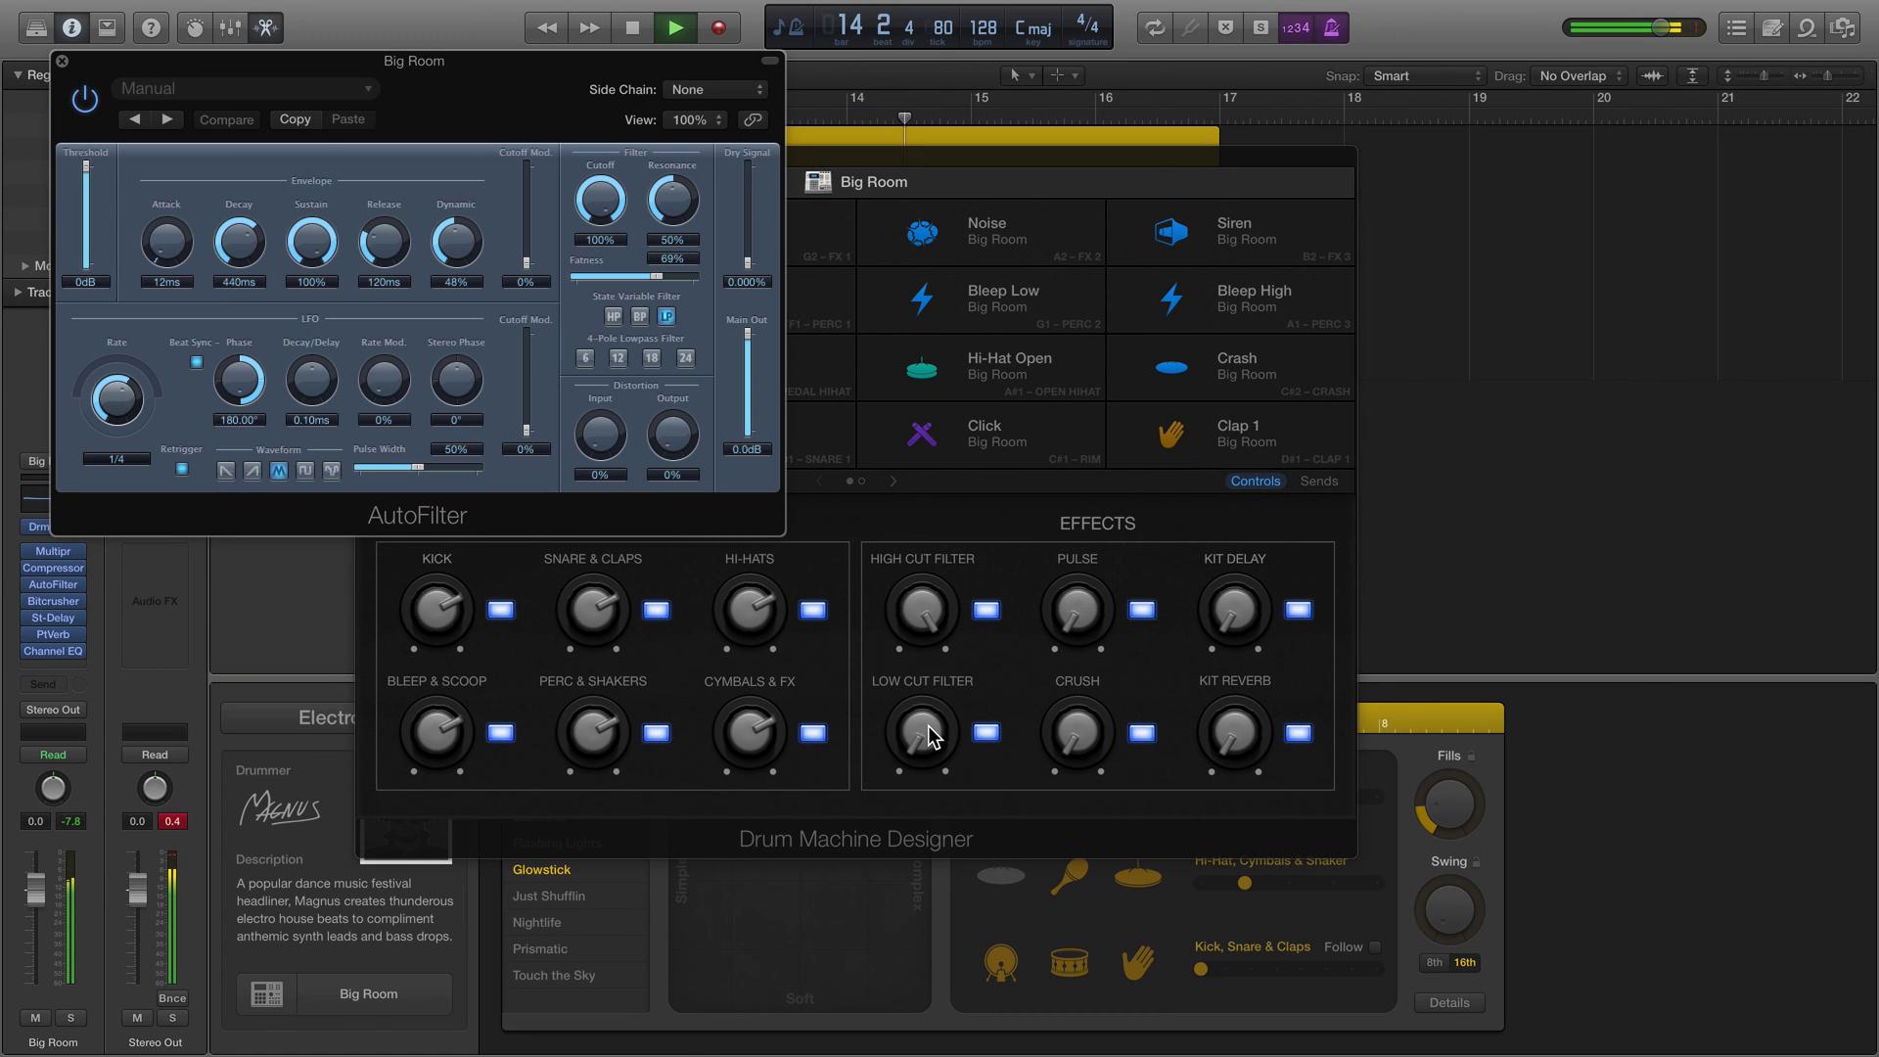
left_click_drag(926, 736, 929, 665)
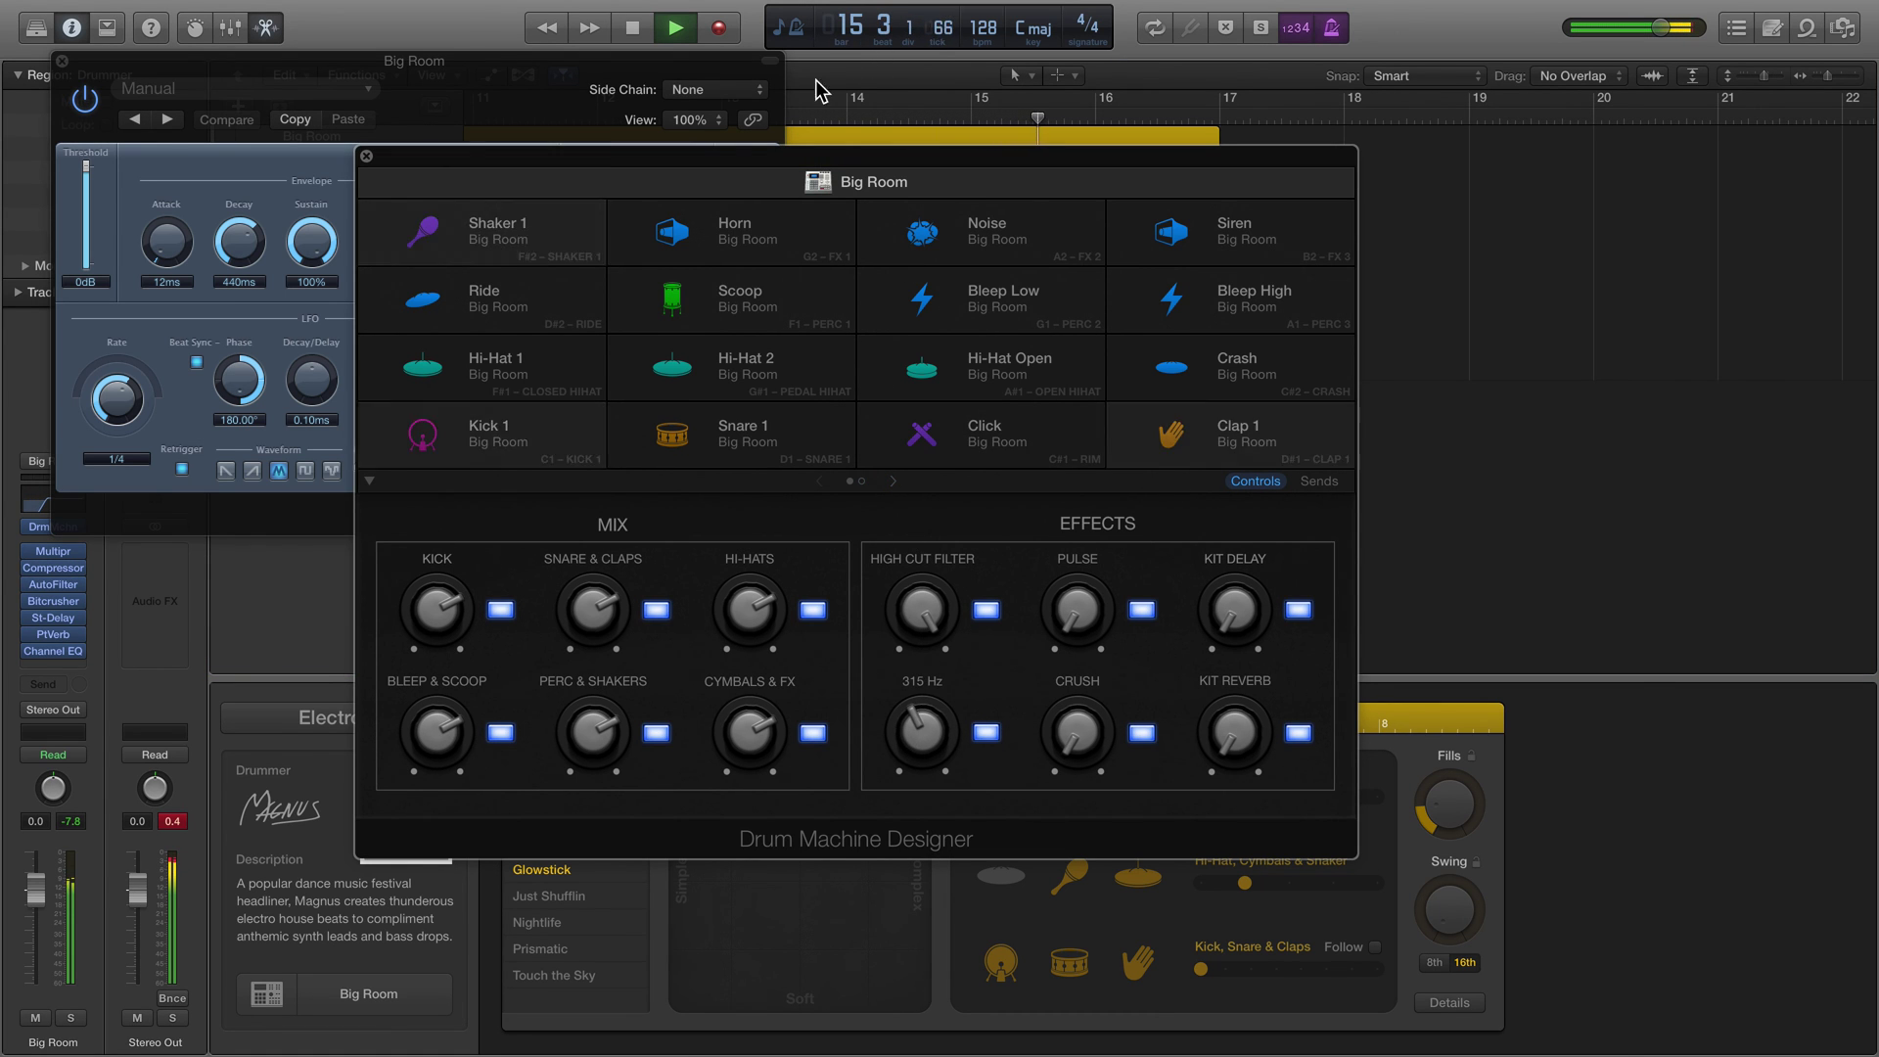
left_click_drag(543, 163, 1130, 109)
left_click_drag(1511, 685, 1510, 715)
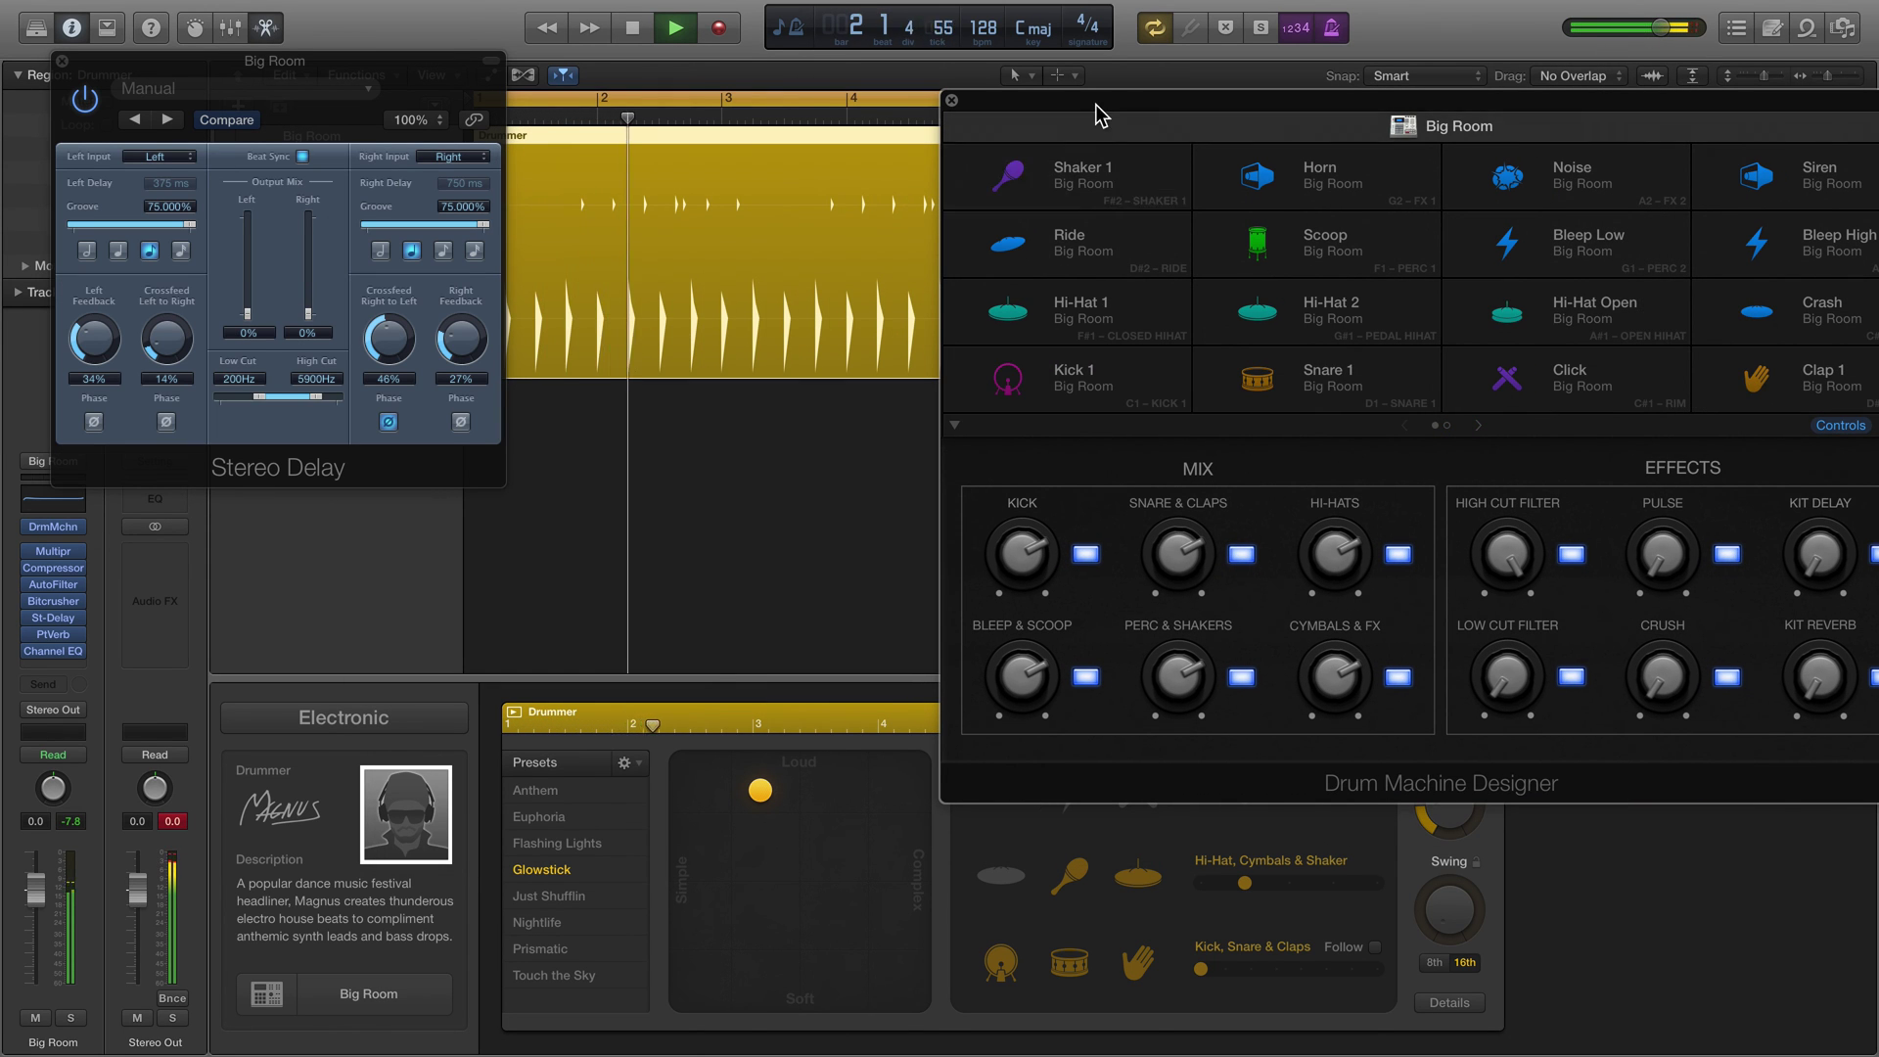
left_click_drag(1115, 114, 838, 102)
key("space")
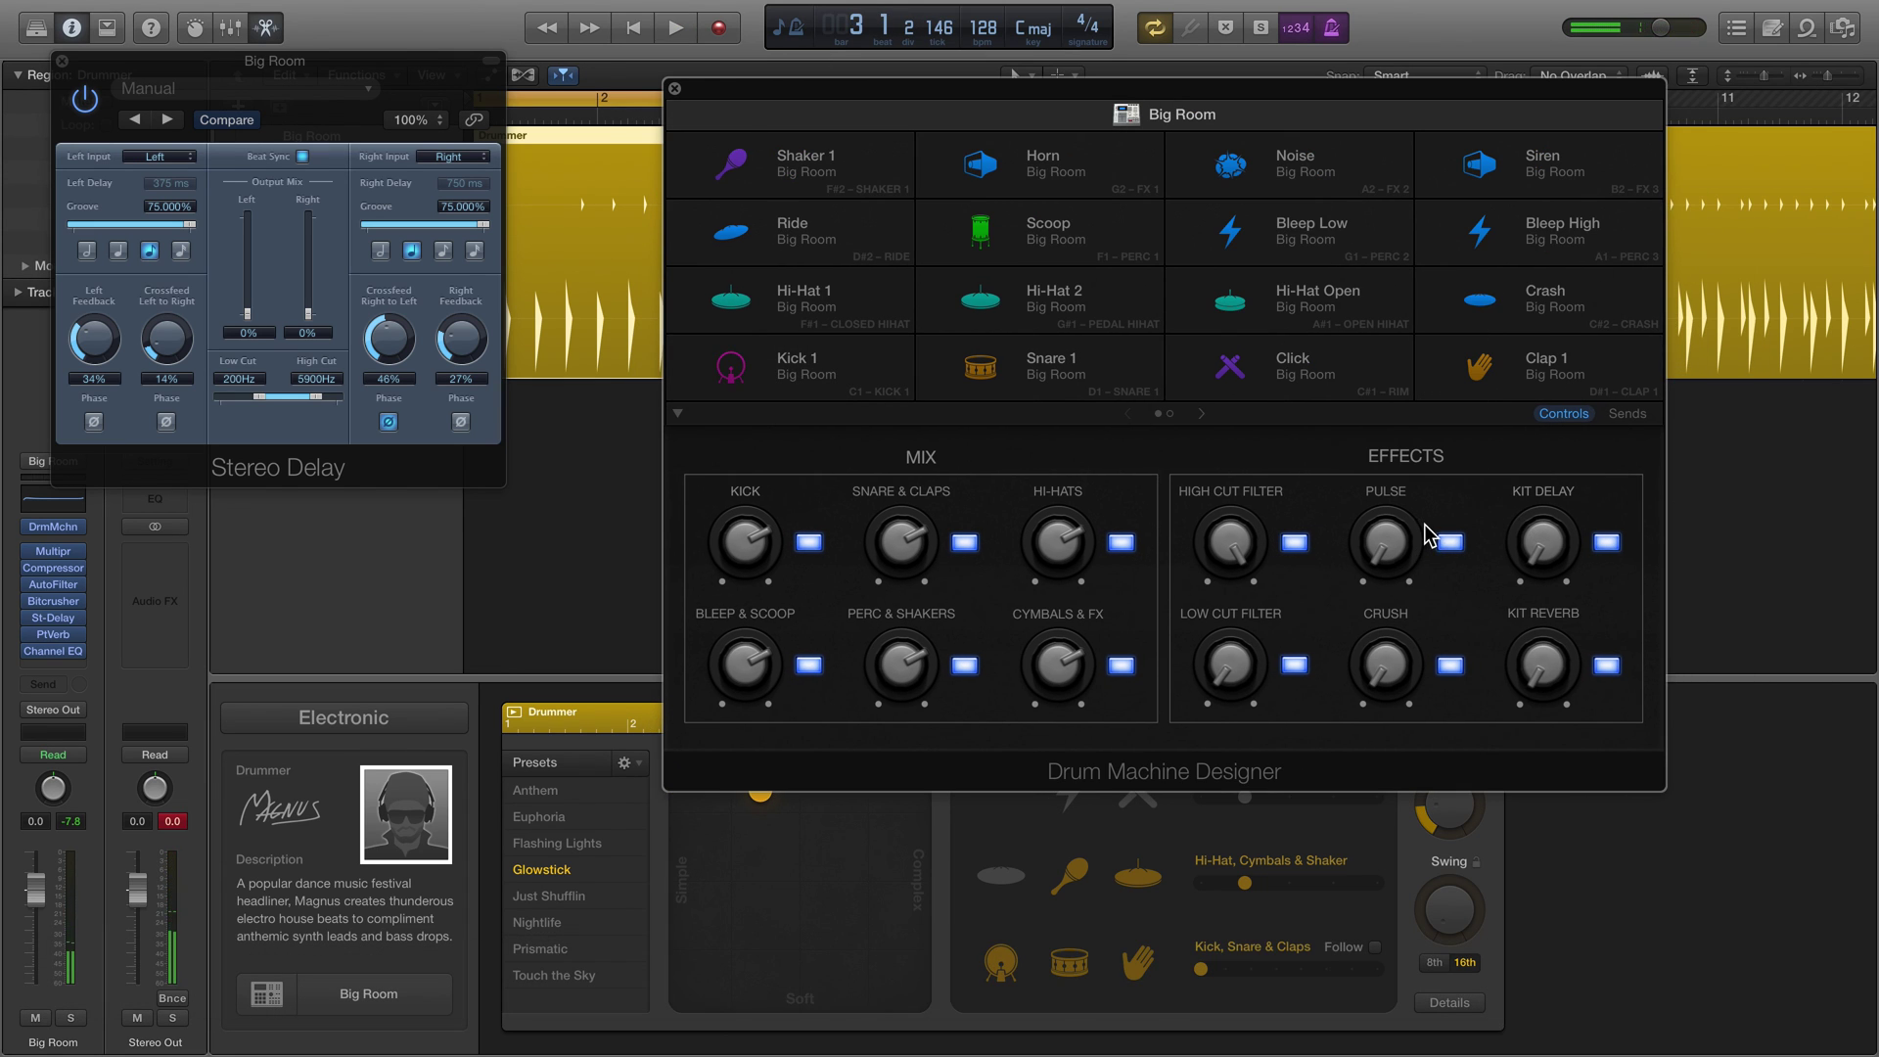
Step: Check the kit's sends, set Kit Delay to 0%, place Stereo Delay lower left, and open then close Compressor
left_click(1621, 416)
left_click(1565, 415)
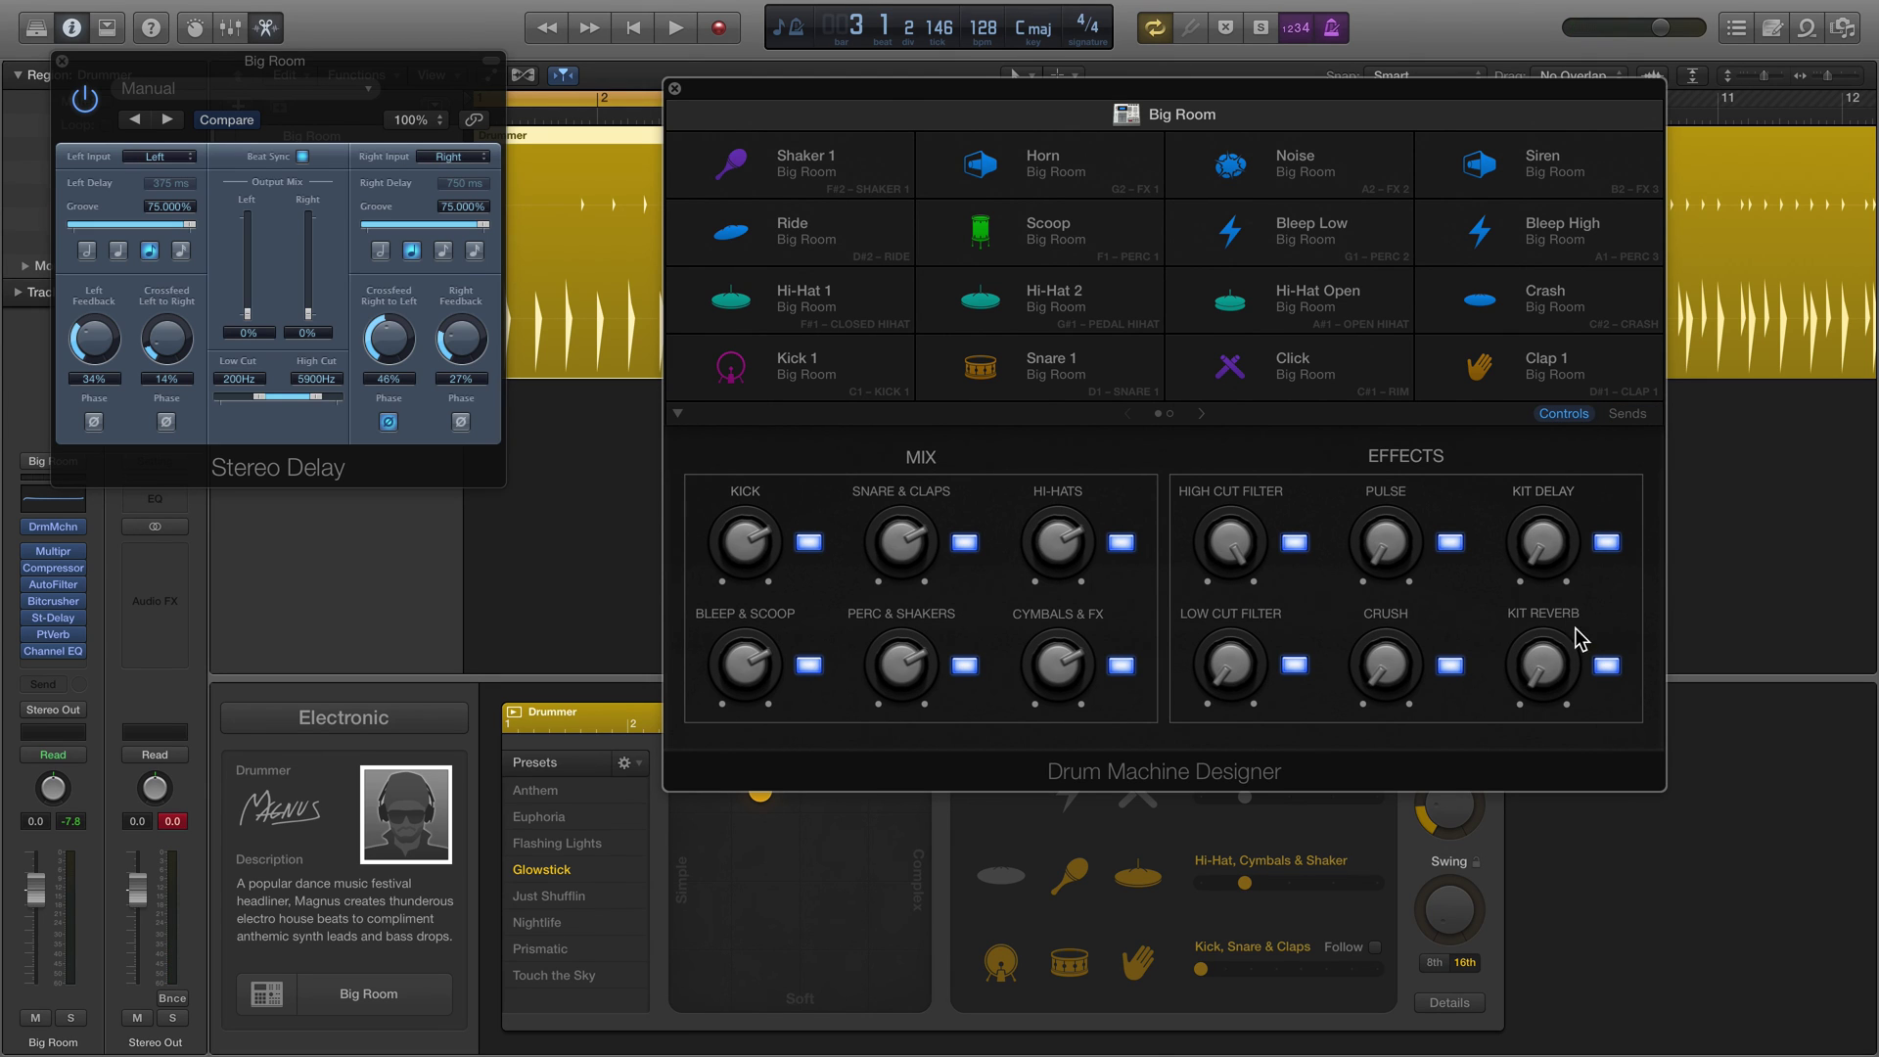
left_click_drag(1538, 566, 1538, 587)
left_click_drag(354, 53, 499, 636)
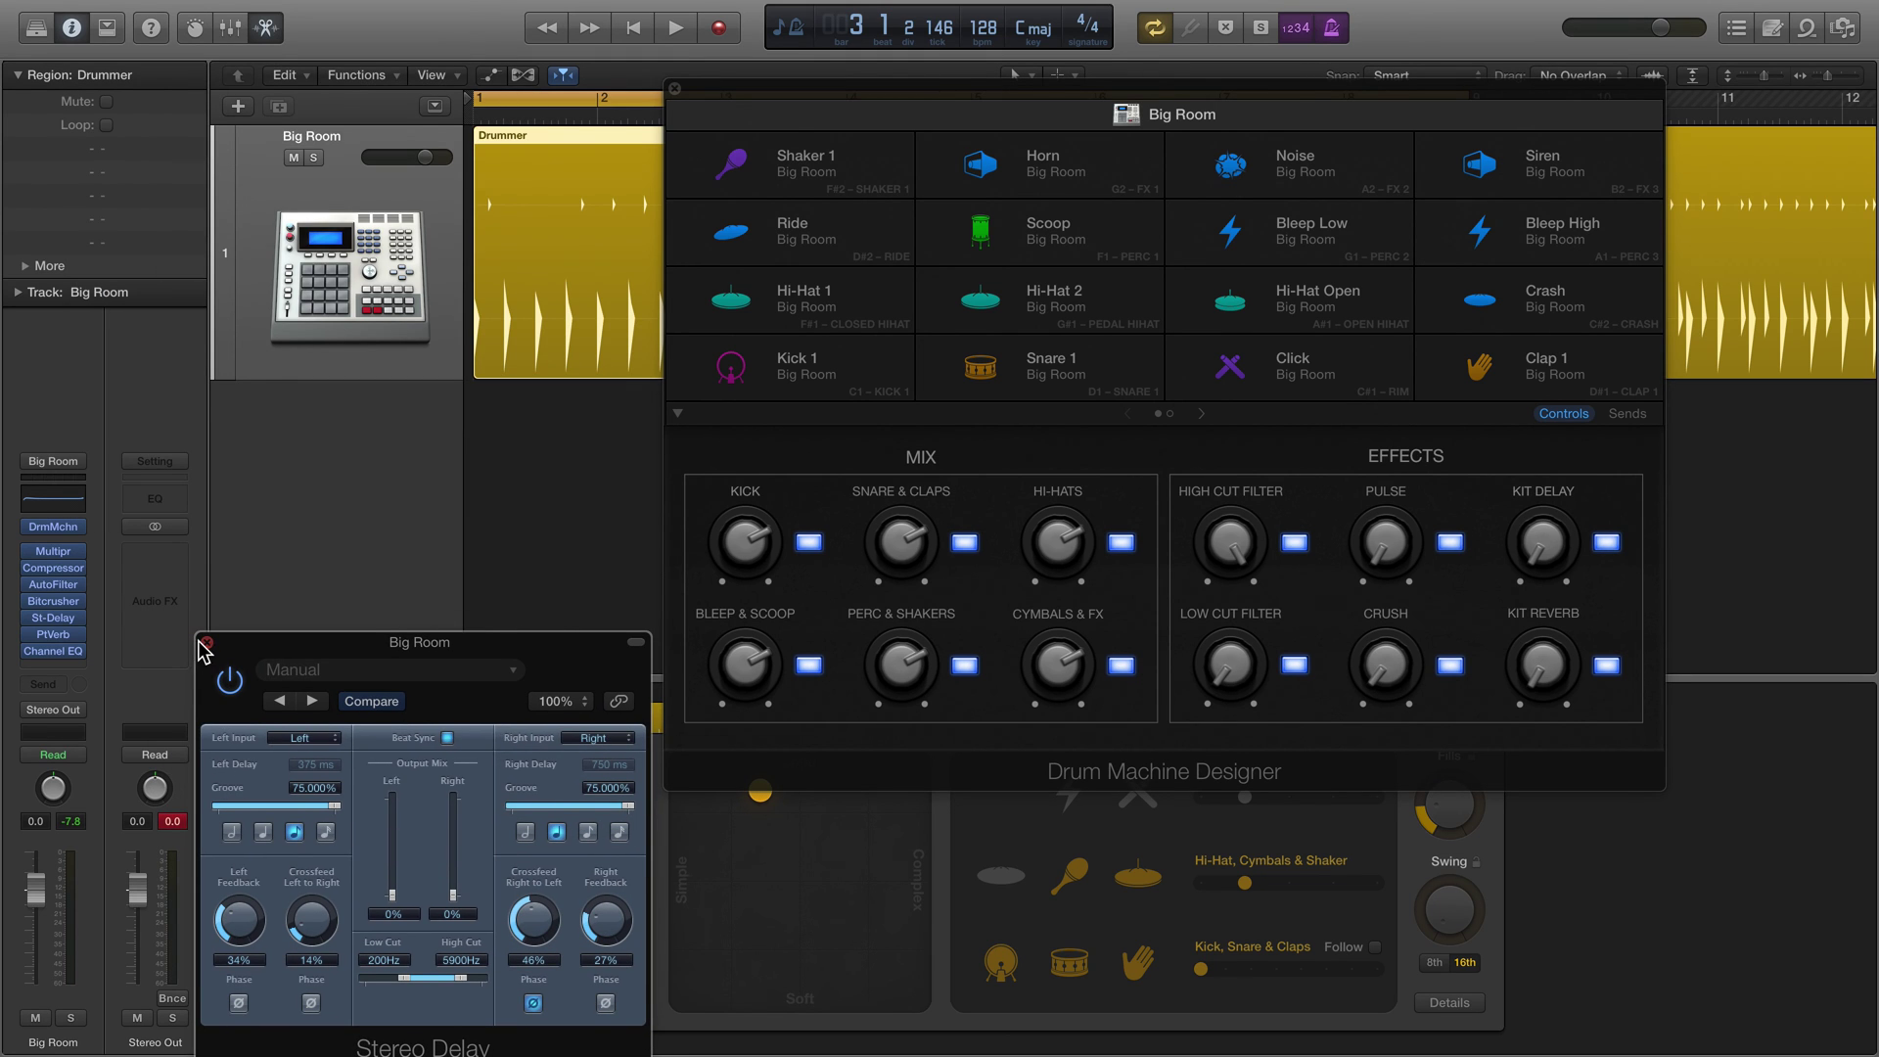
mouse_move(50, 554)
left_click(53, 571)
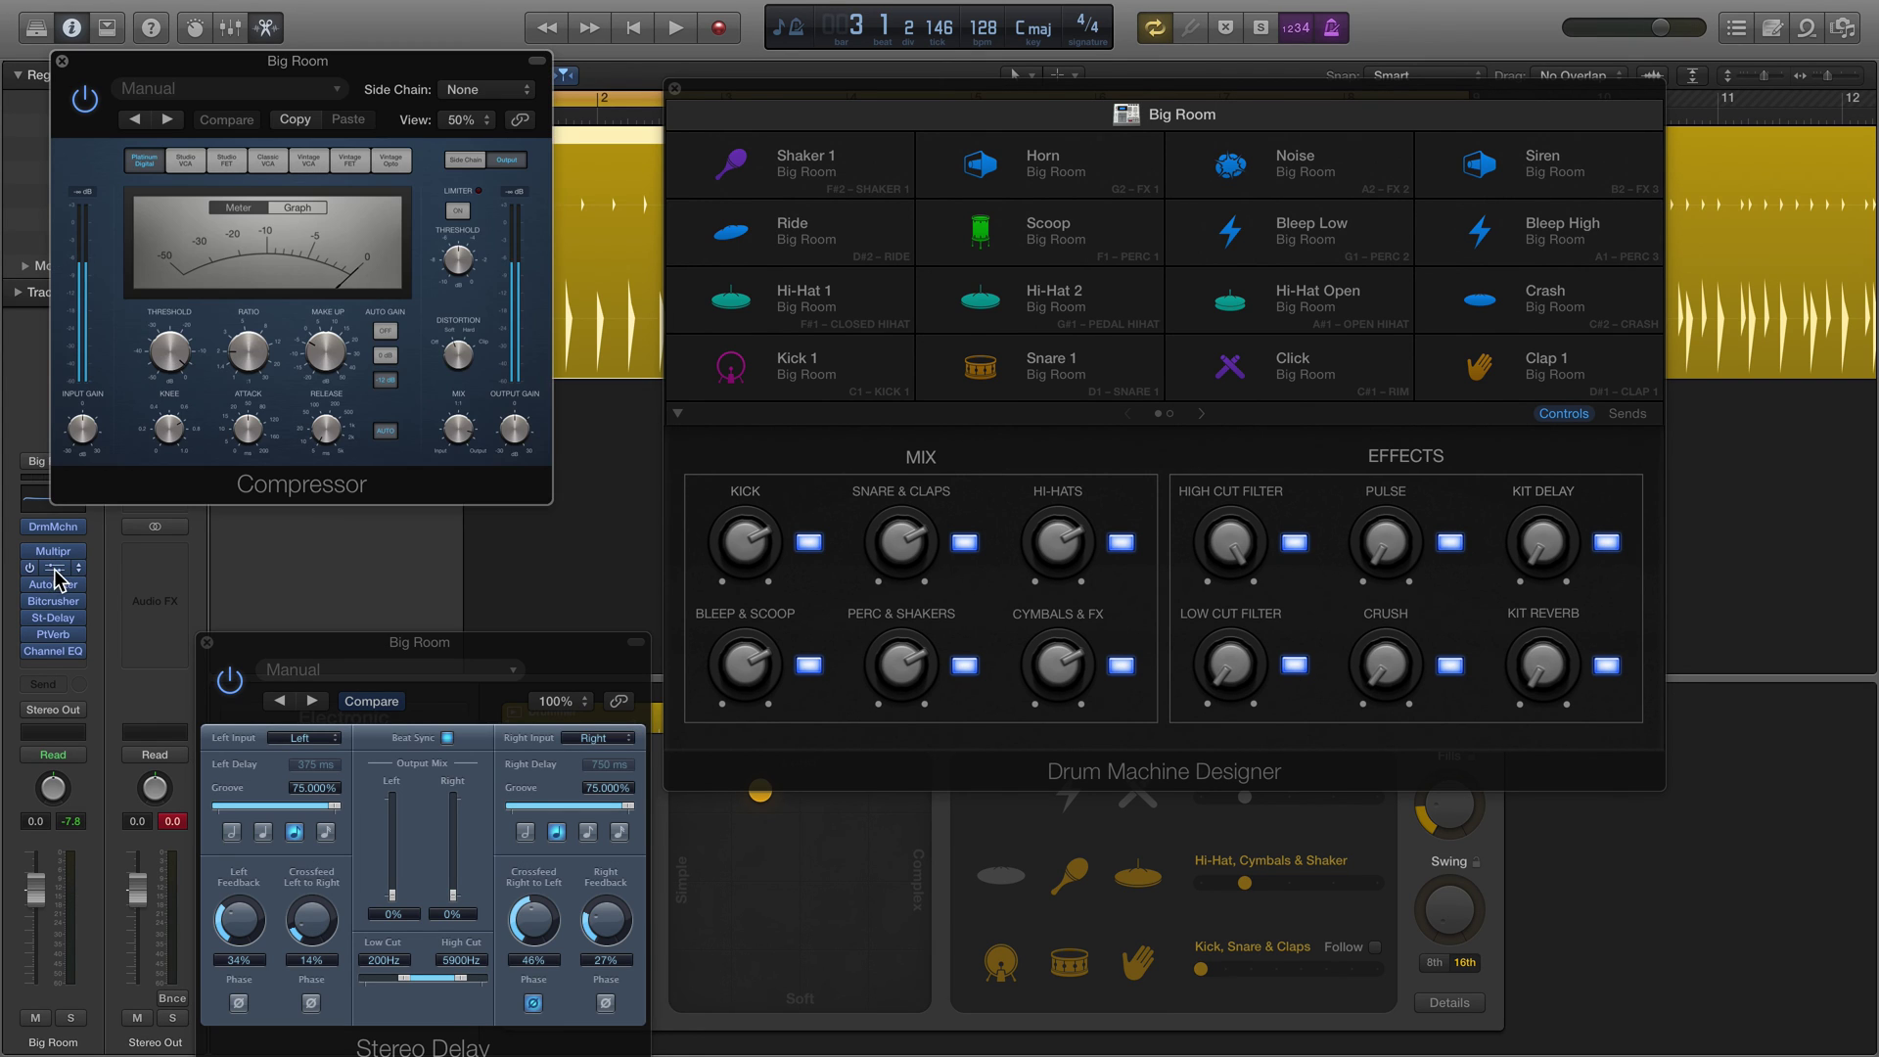
left_click(64, 65)
mouse_move(76, 609)
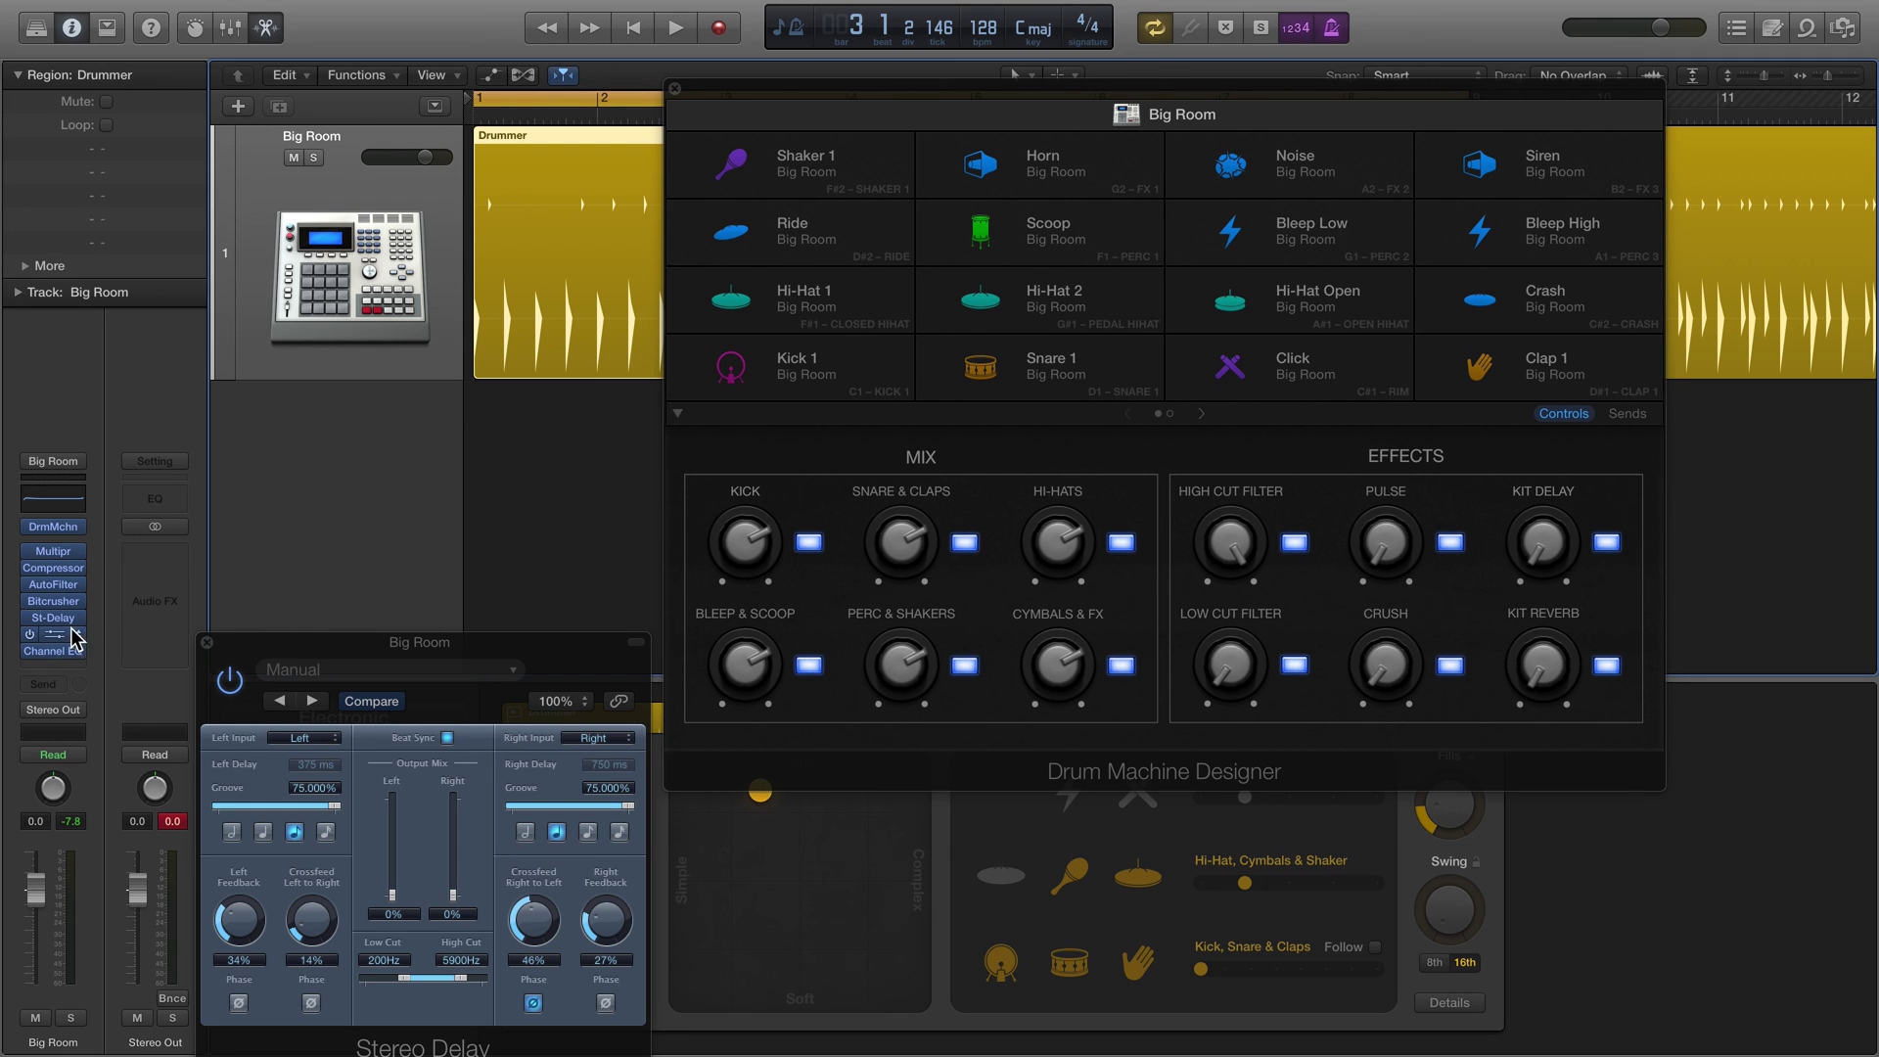
Step: Audition the kit's Bitcrusher, sweeping Crush to 34% and Low Cut from 265 Hz back to 20 Hz
left_click(61, 601)
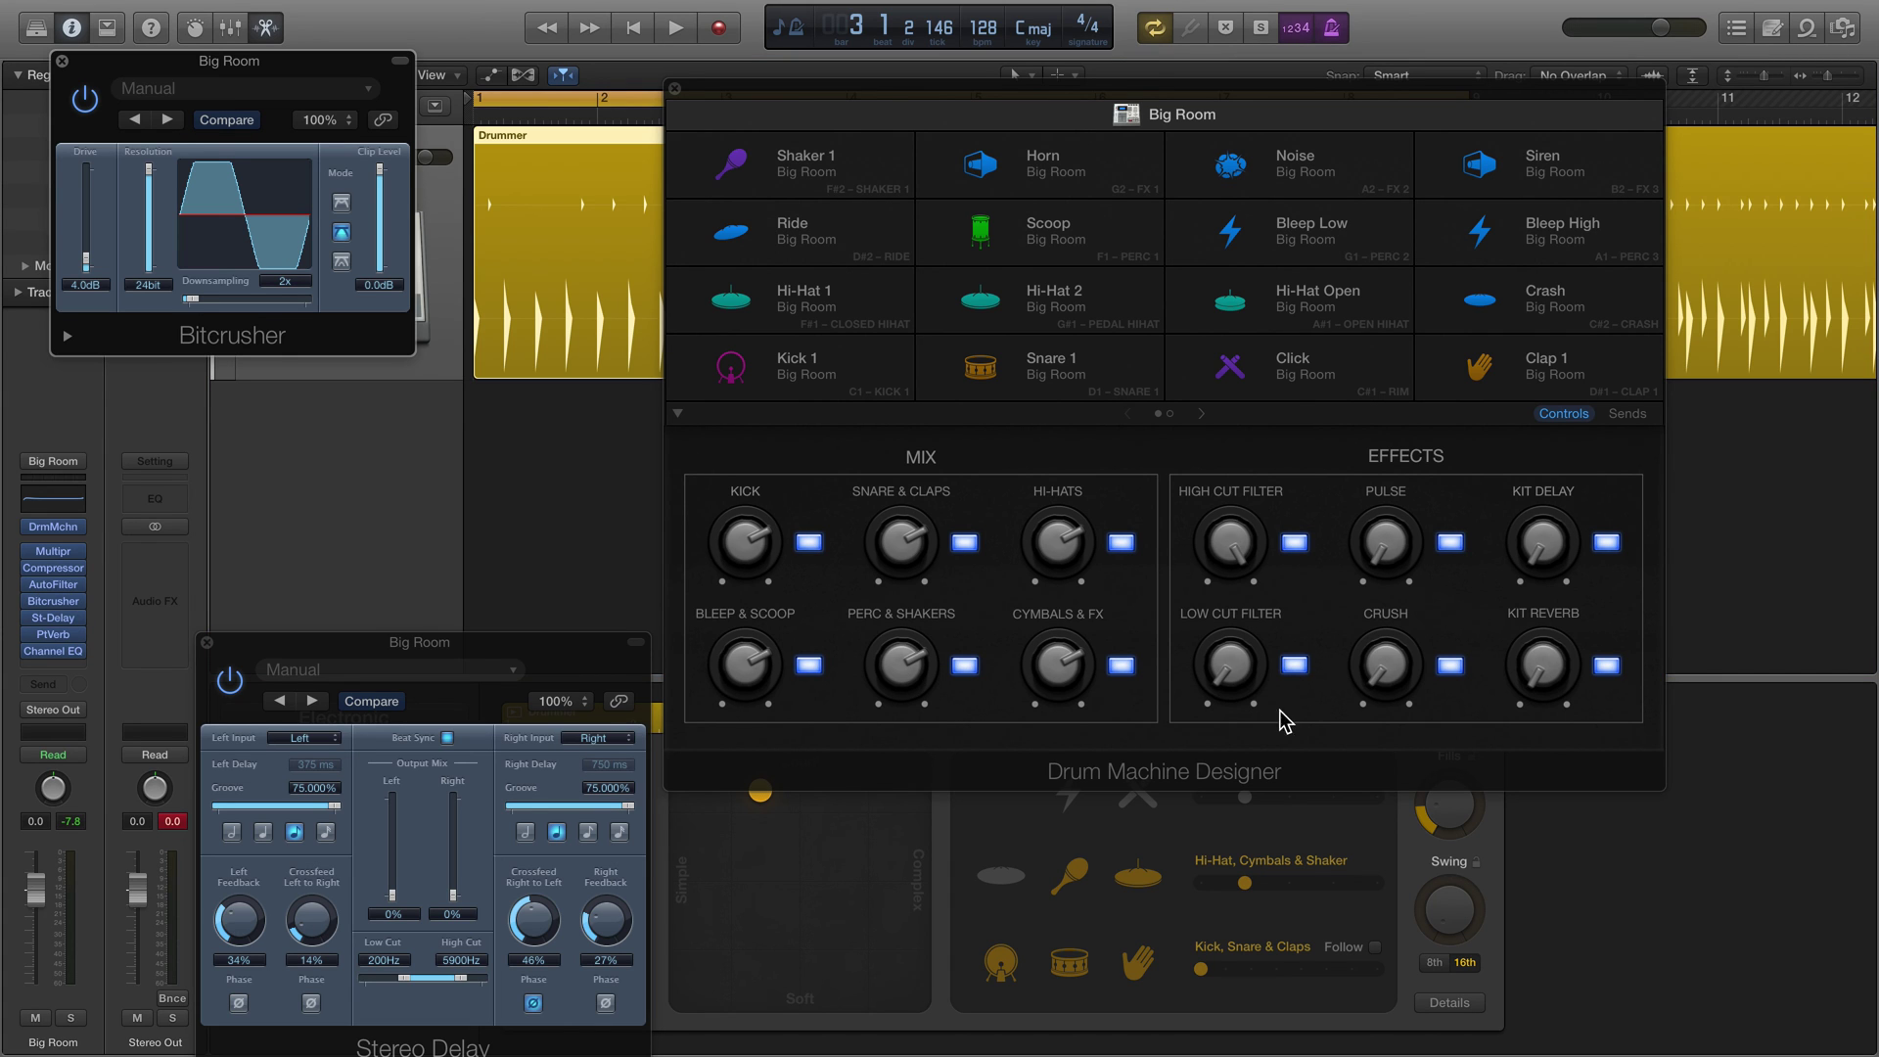
left_click_drag(1374, 673, 1382, 562)
key("space")
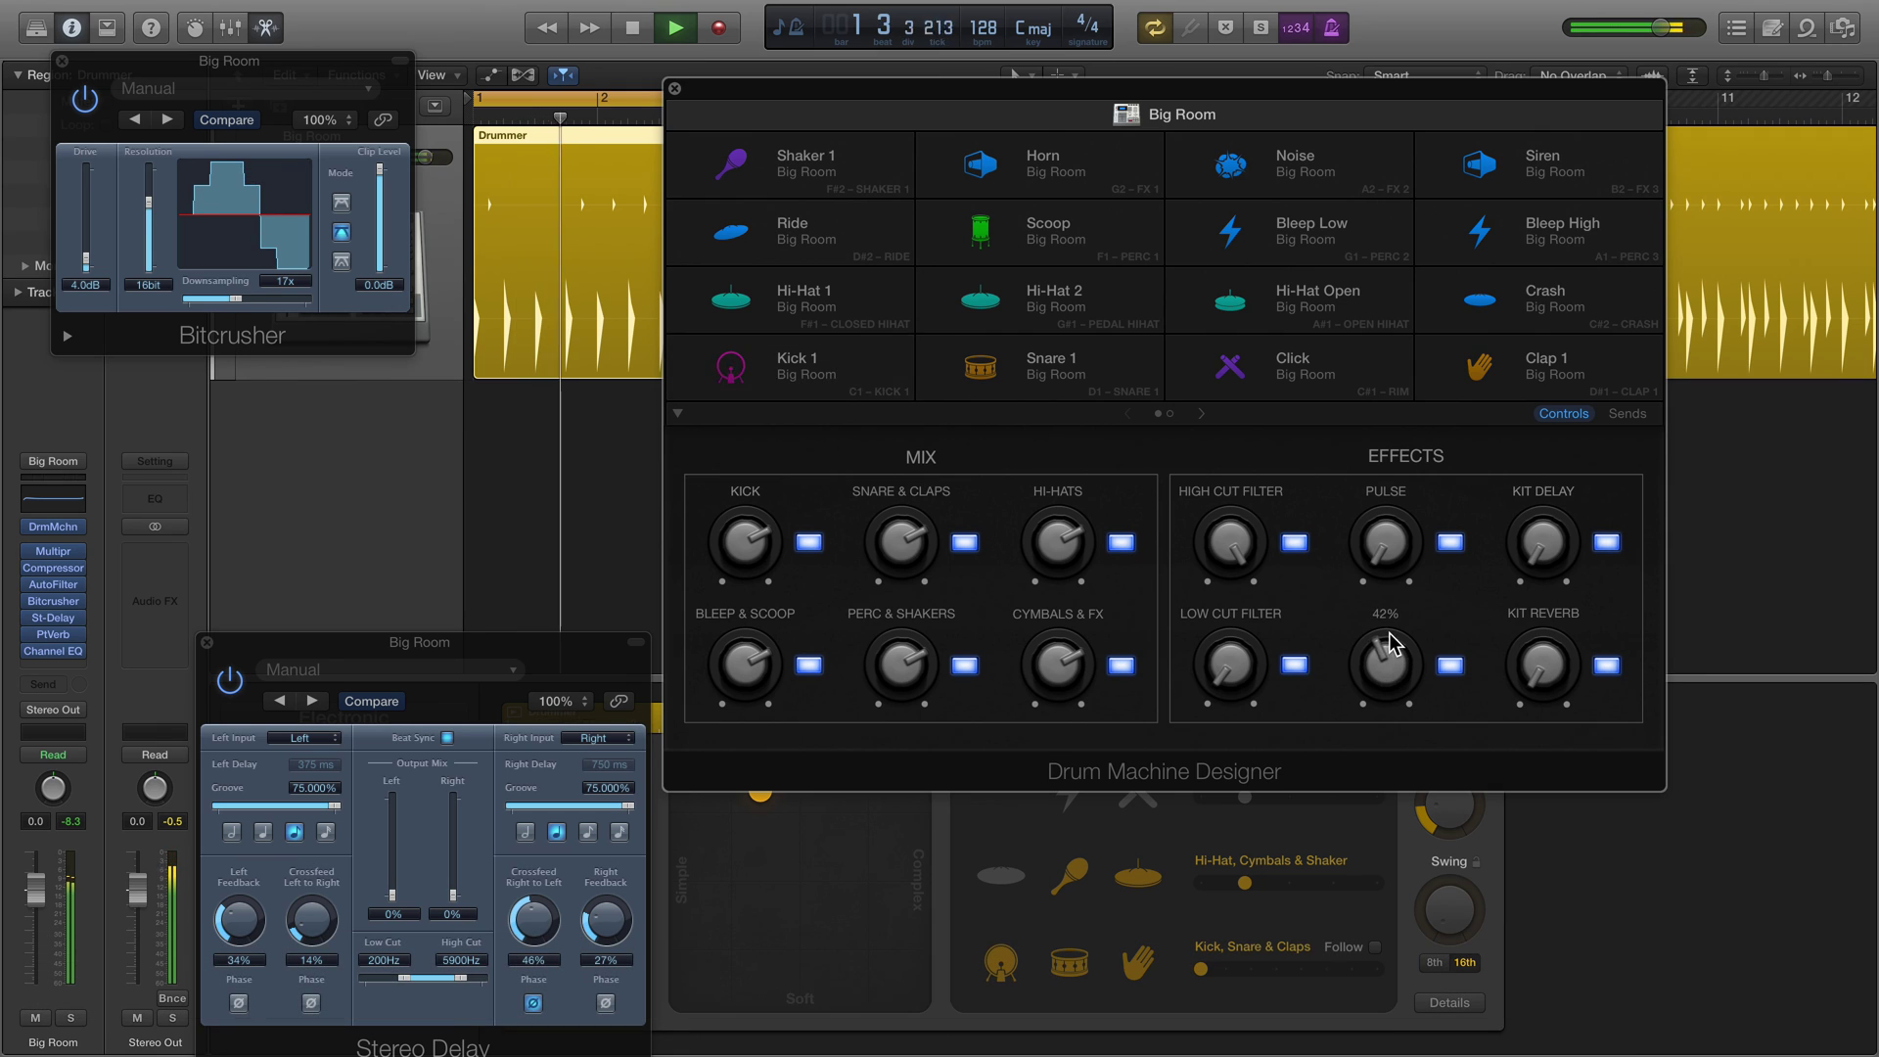
left_click_drag(1390, 667, 1390, 693)
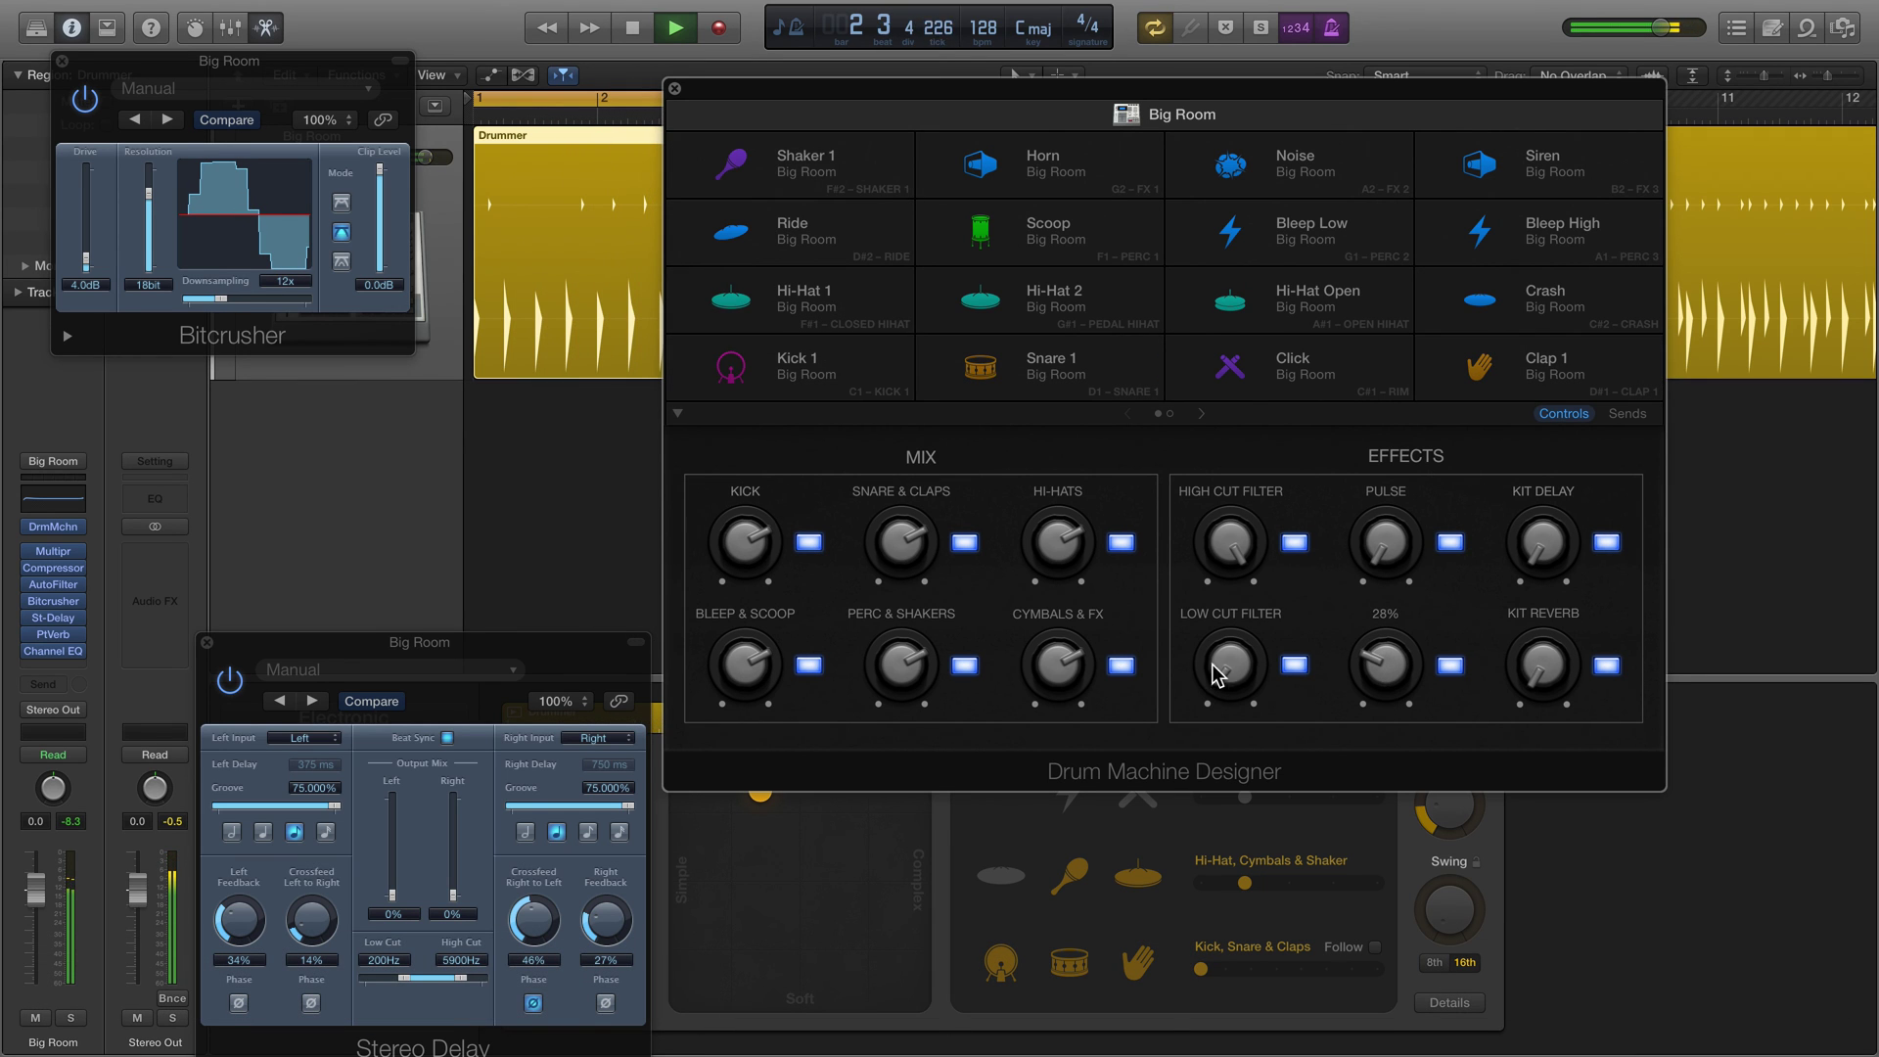
left_click_drag(1223, 666, 1248, 760)
left_click_drag(1409, 657, 1355, 750)
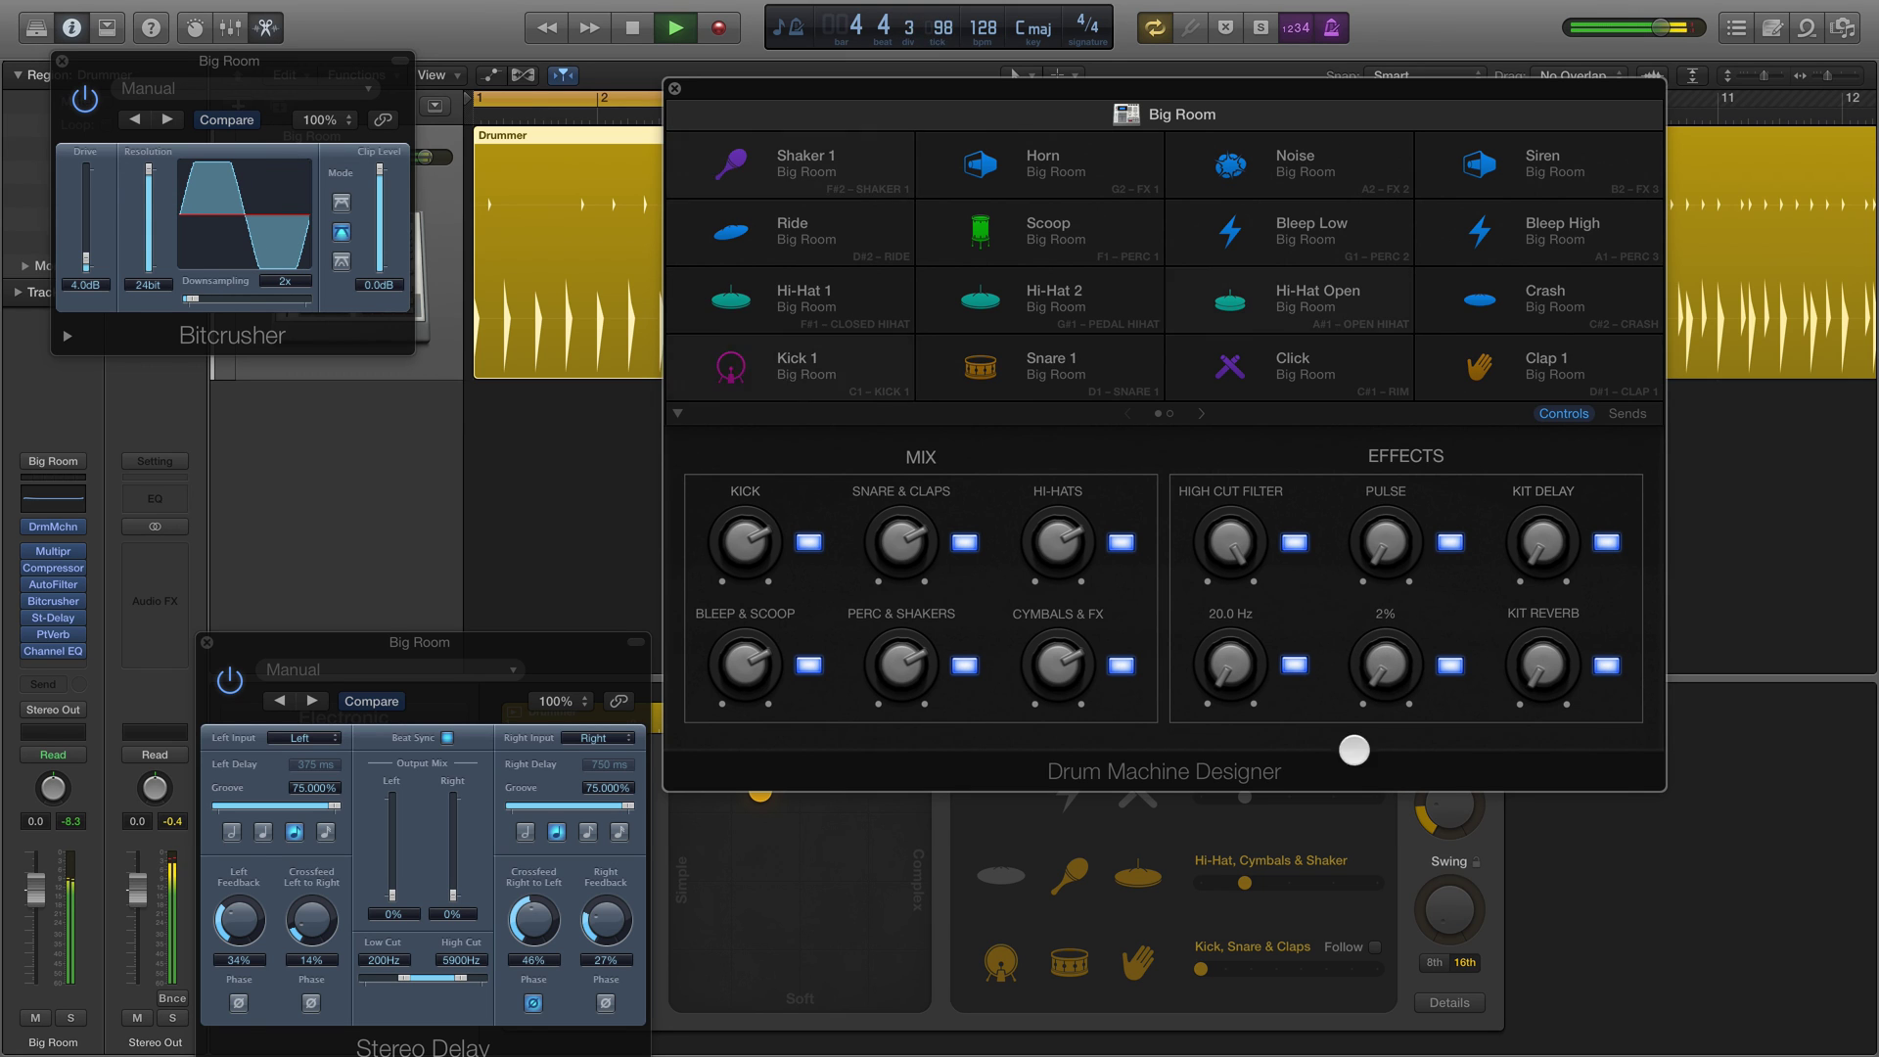
left_click(62, 60)
key("space")
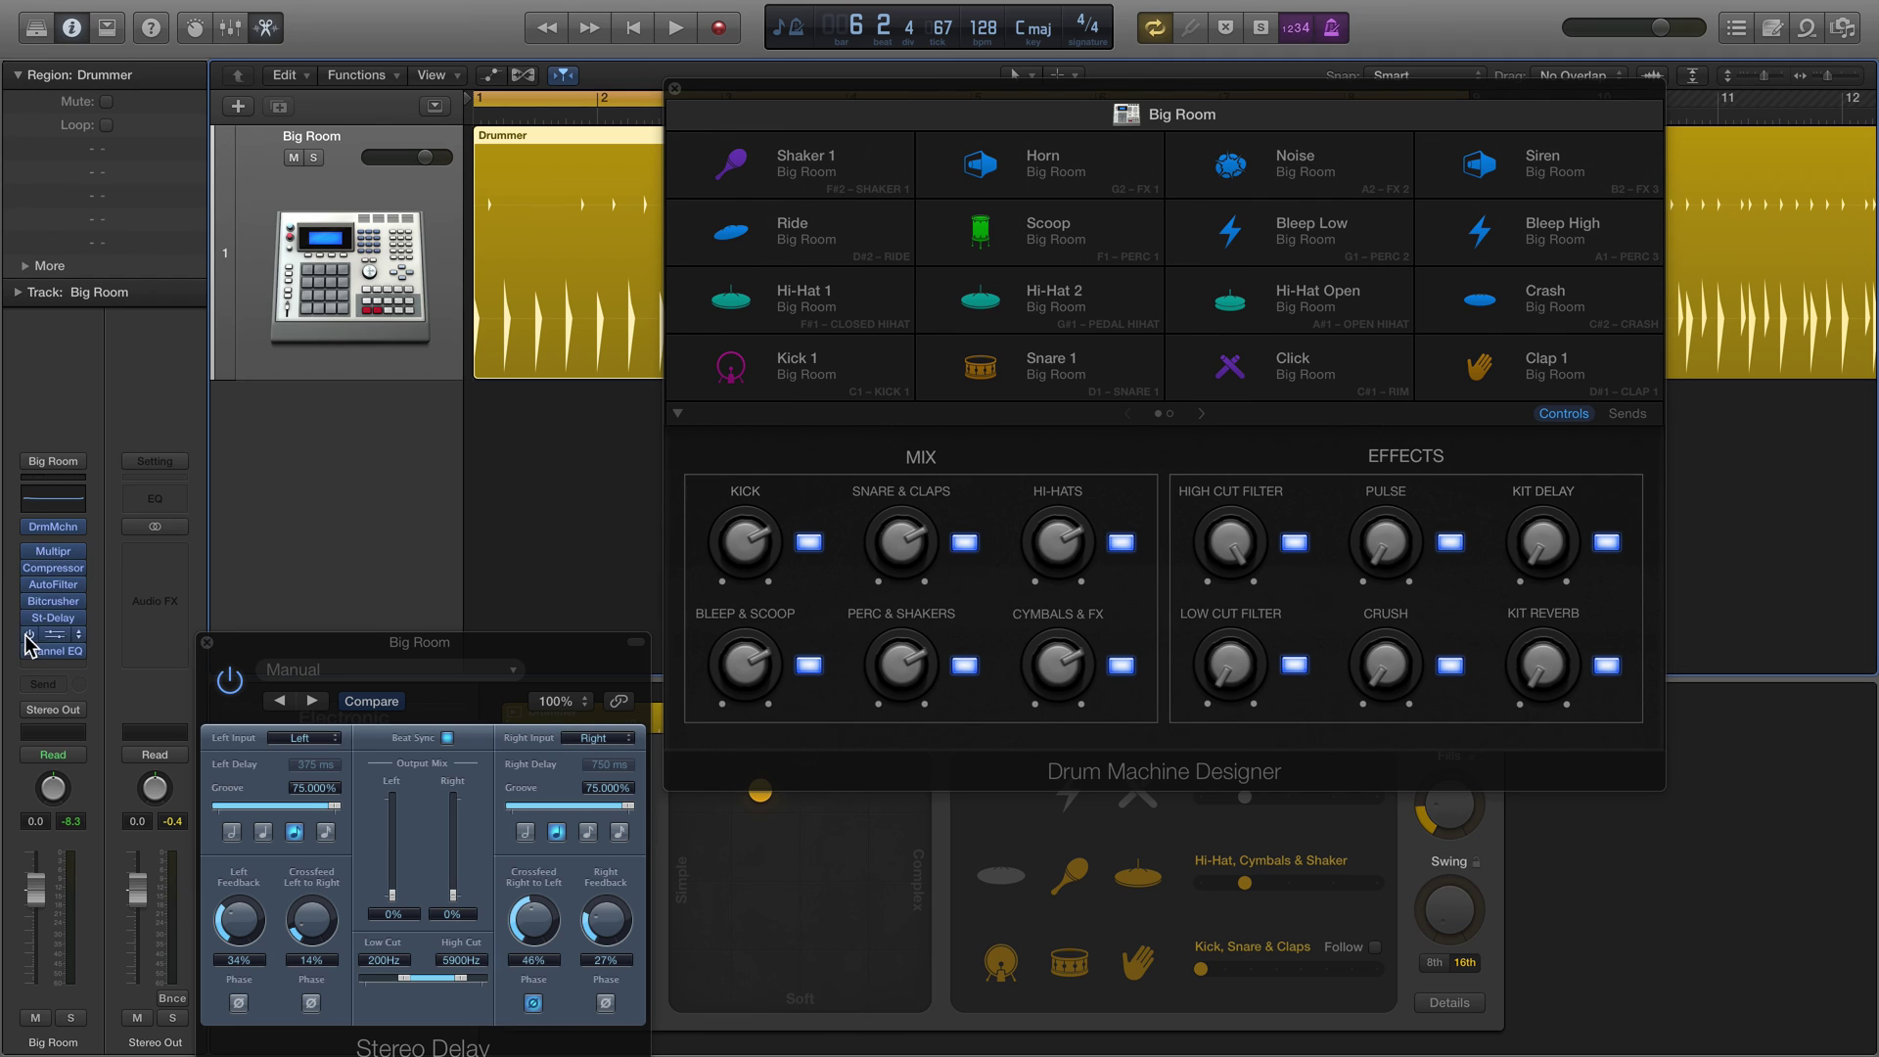
Step: Glance at an empty effect slot's plug-in choices, then close the Drum Machine Designer
left_click(39, 667)
key("Escape")
key("super+w")
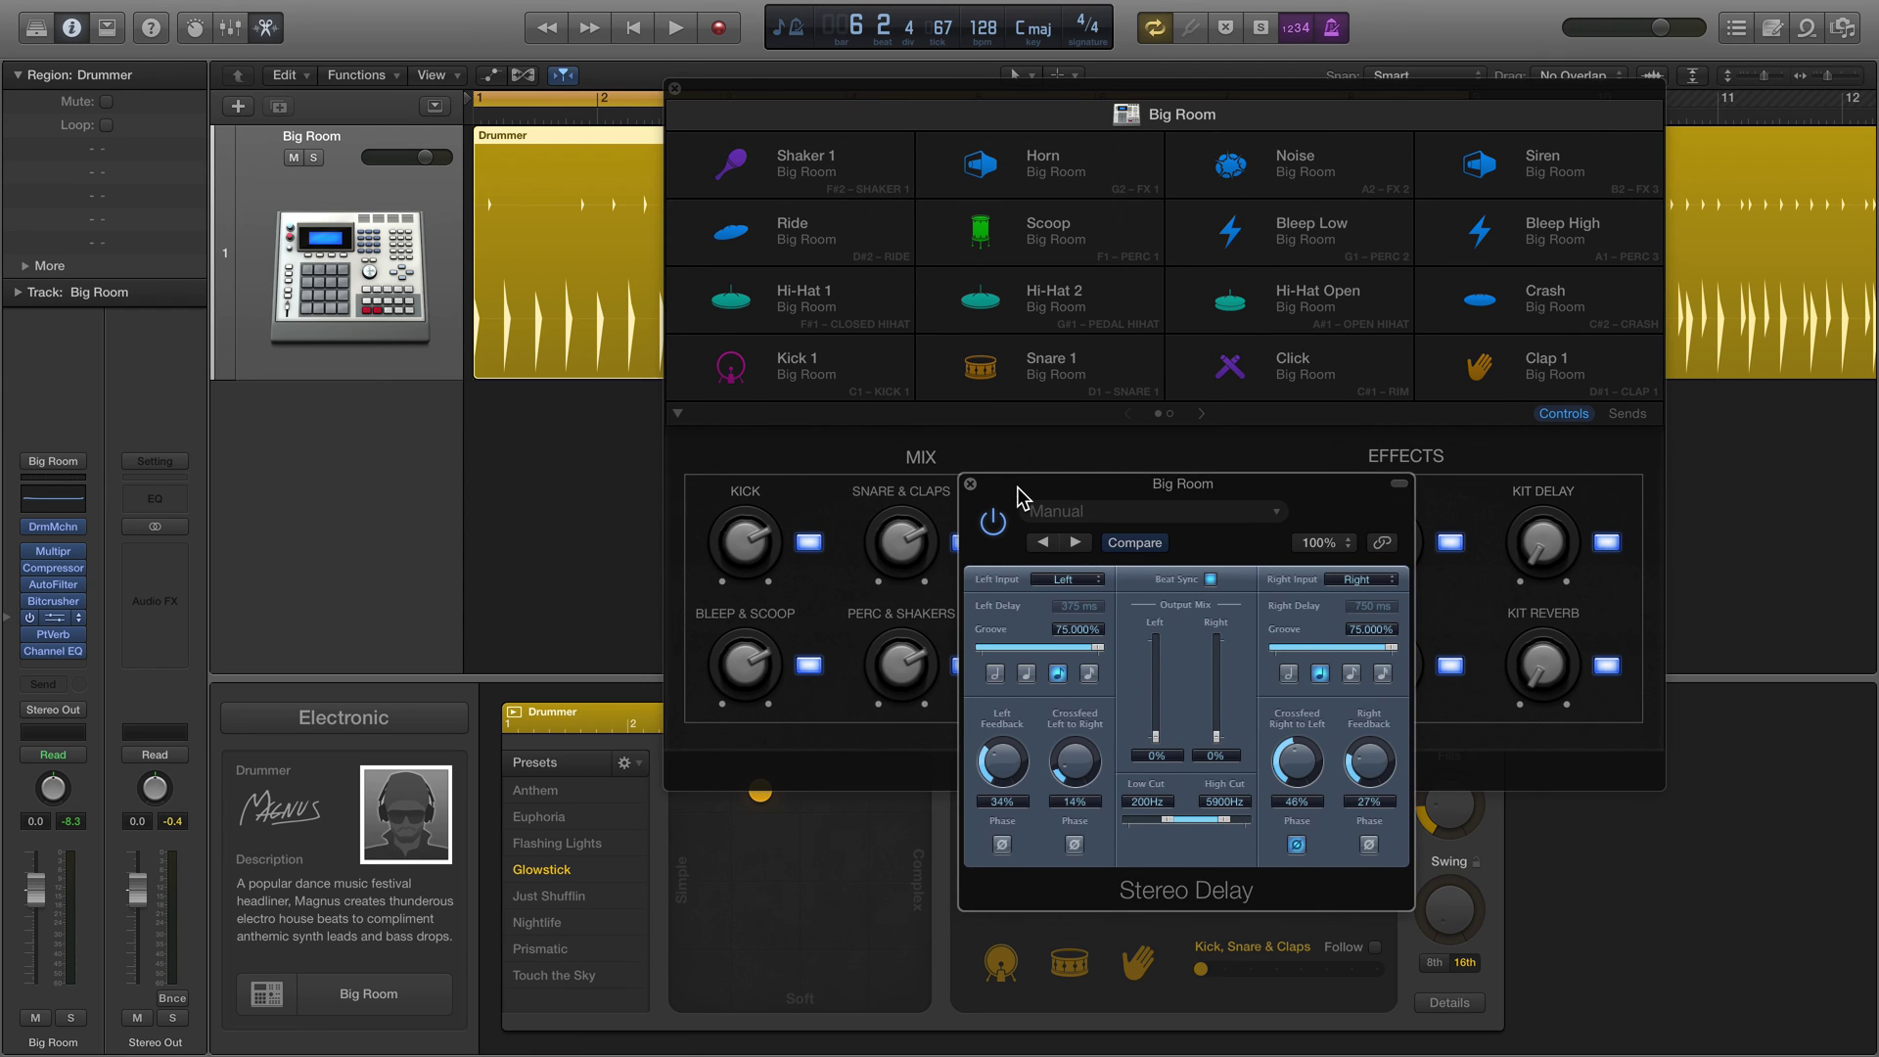
Step: Close the Stereo Delay window over the Big Room kit
left_click(970, 485)
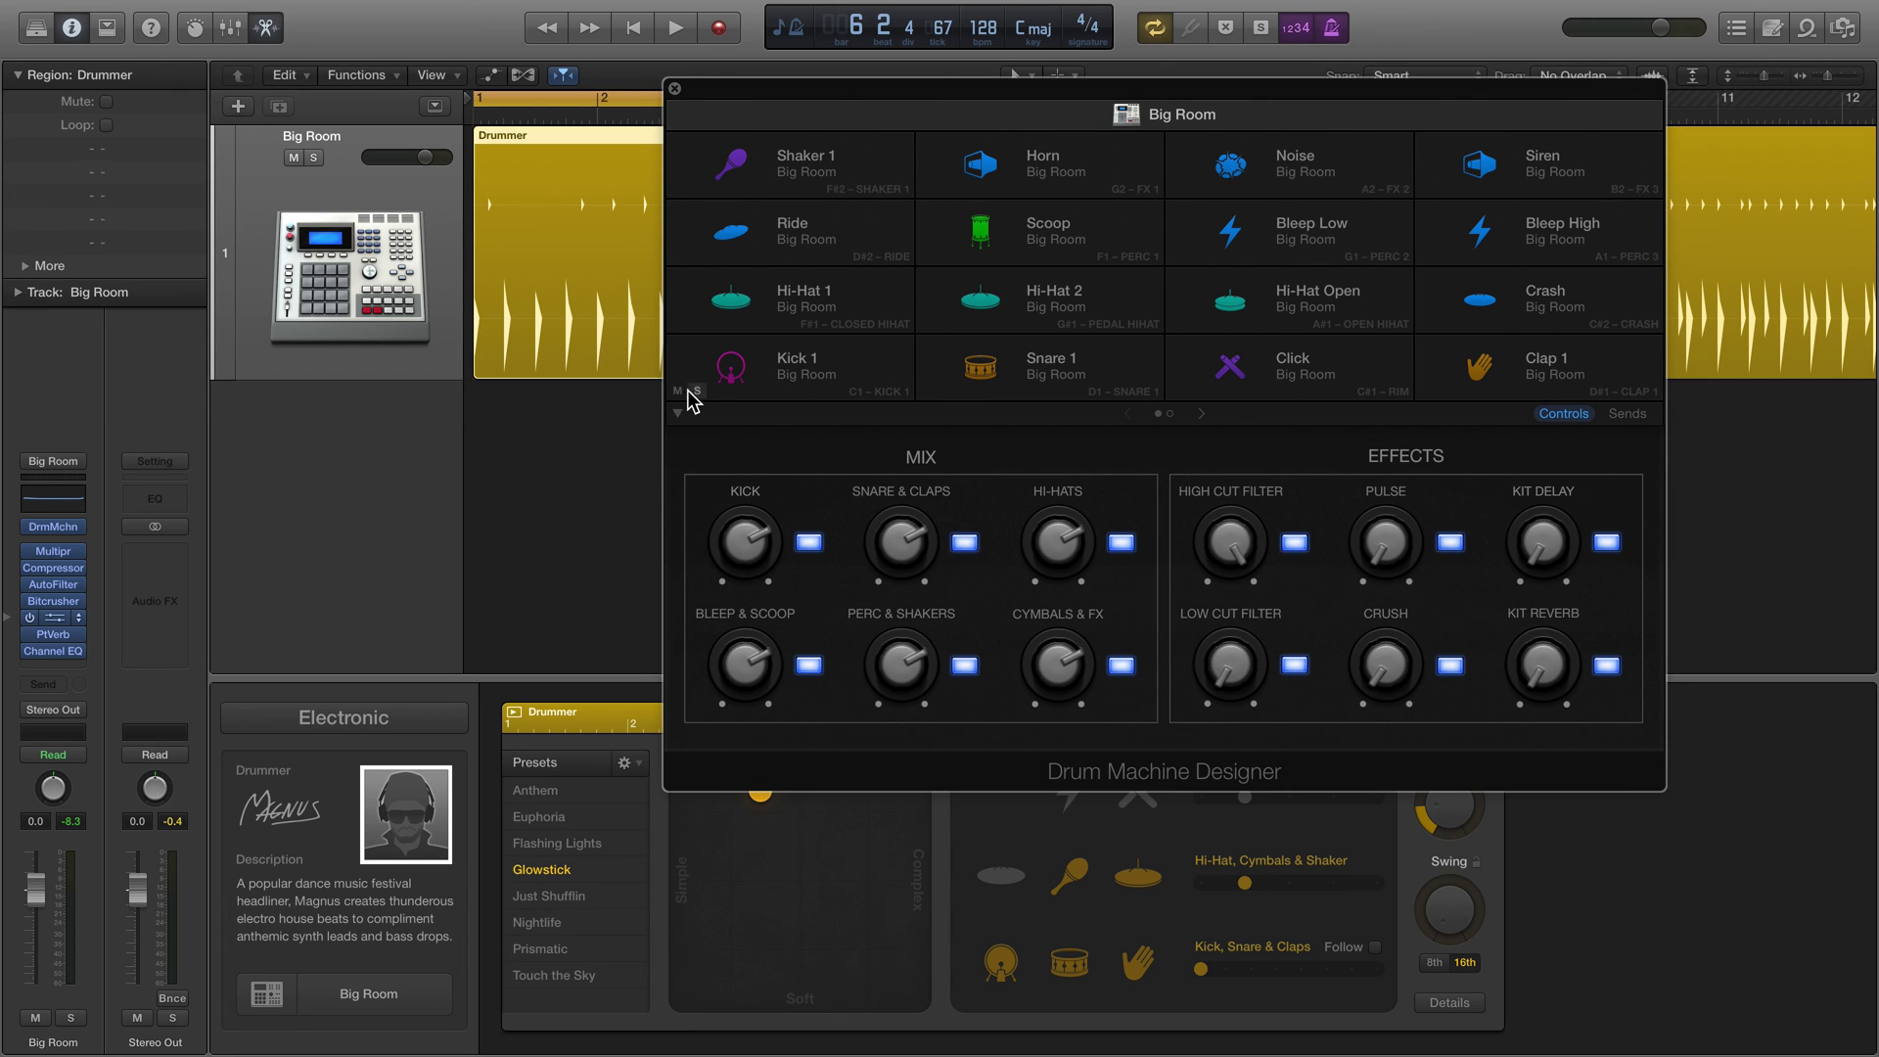
Step: Inspect the Hi-Hat 2, Scoop and Ride pads, panning Ride to -57, +63, then back to 0
left_click(1047, 308)
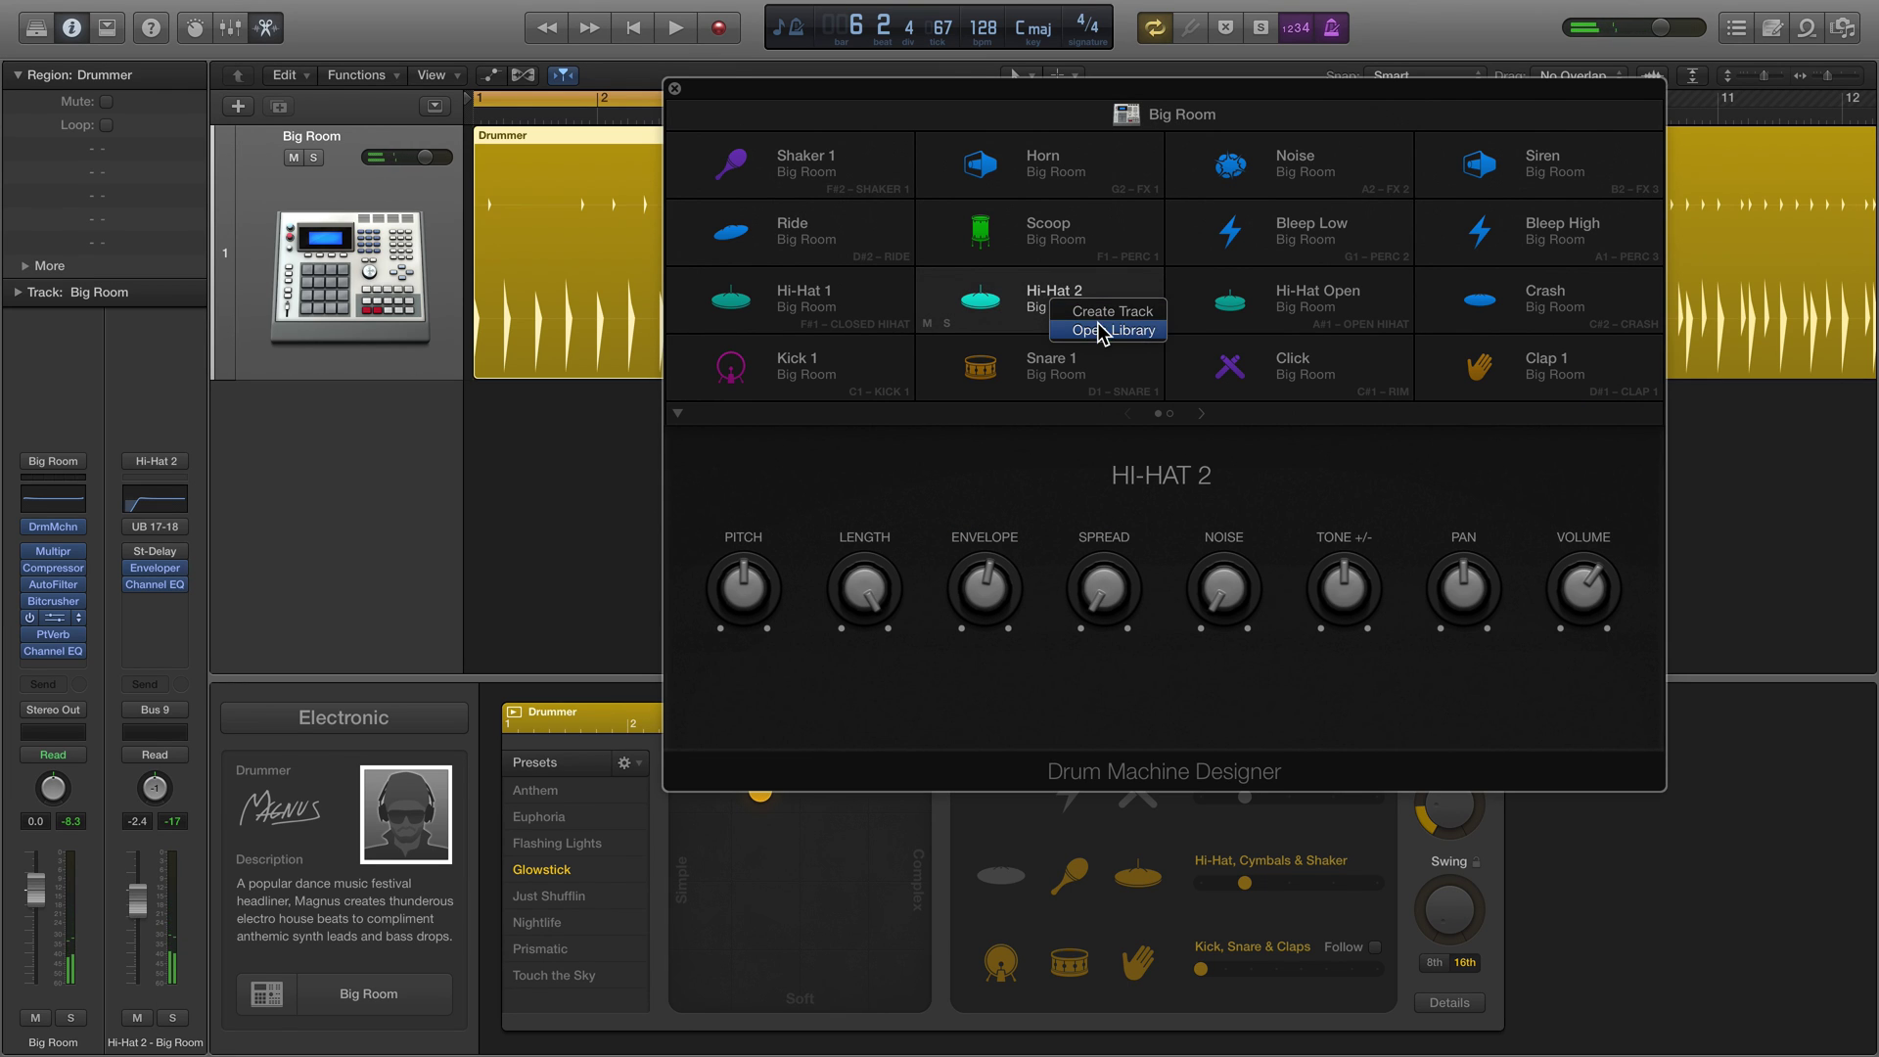
left_click(998, 680)
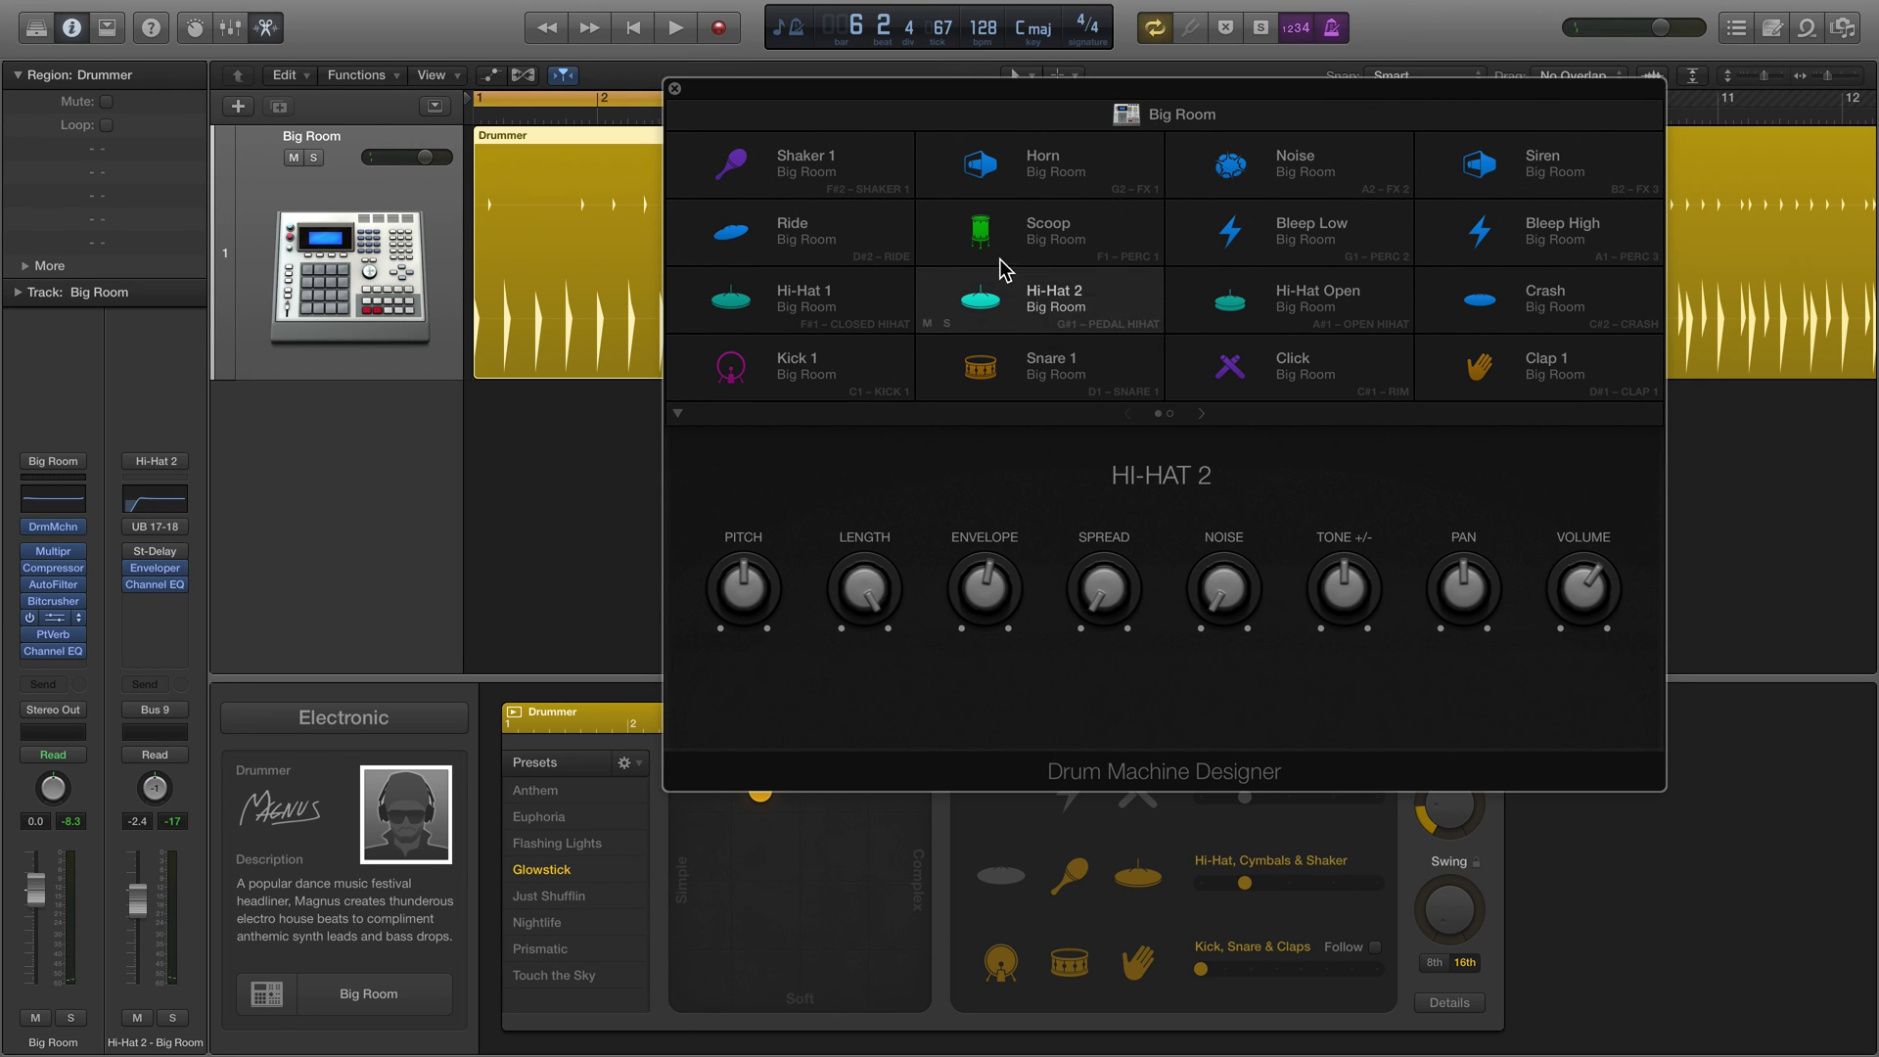
left_click(1045, 229)
left_click(824, 235)
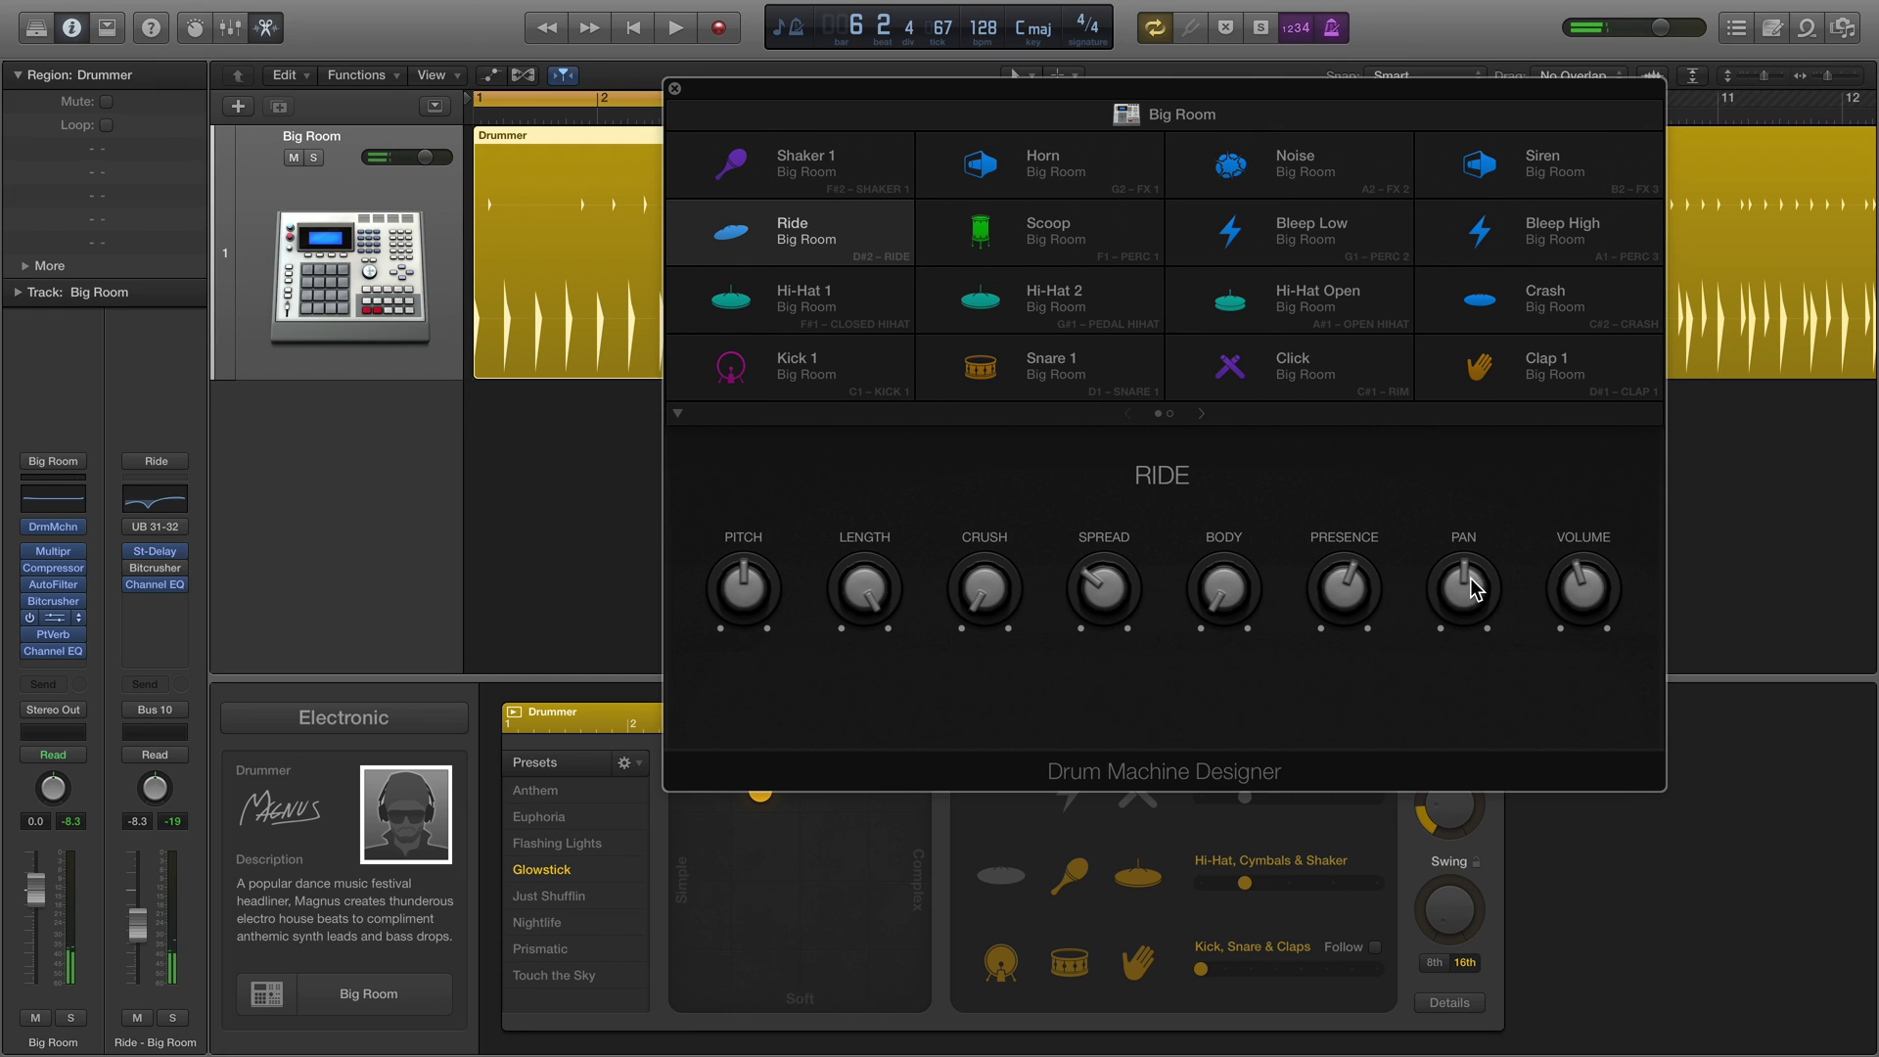
left_click_drag(1472, 587, 1466, 795)
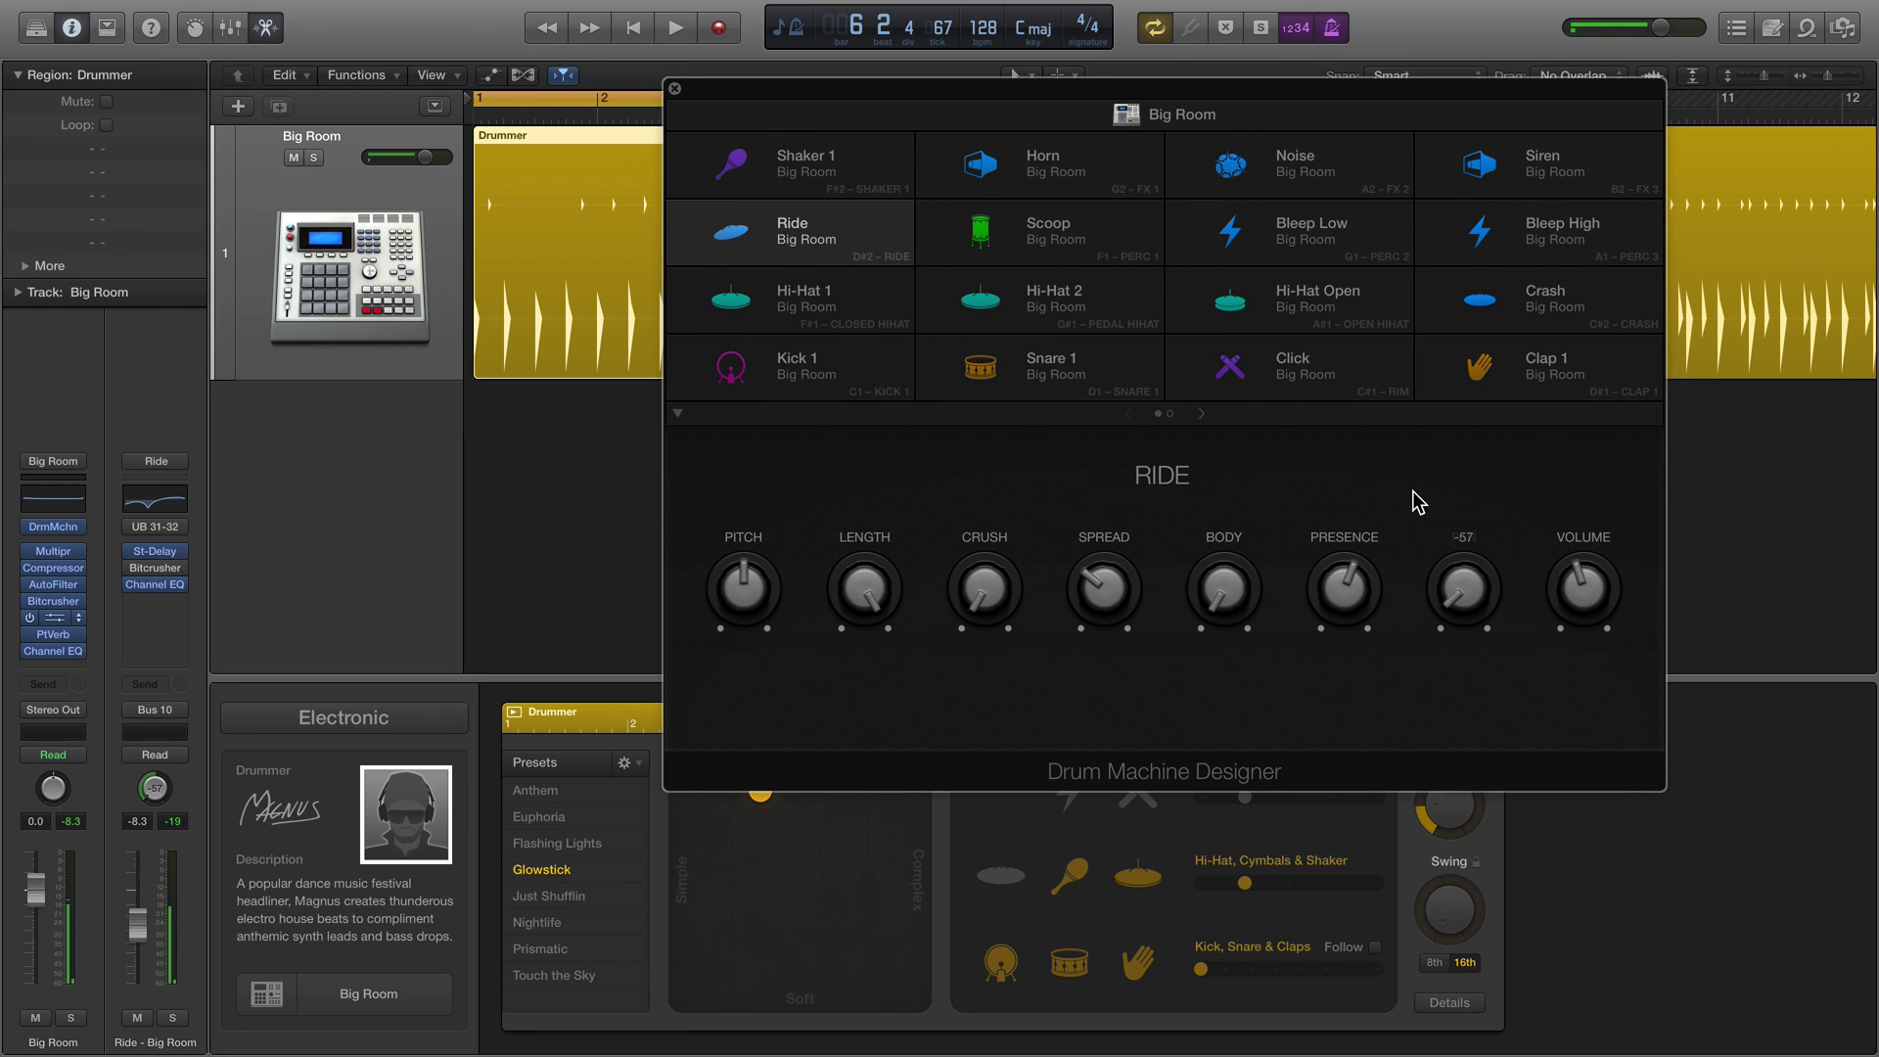
left_click_drag(1465, 590, 1476, 298)
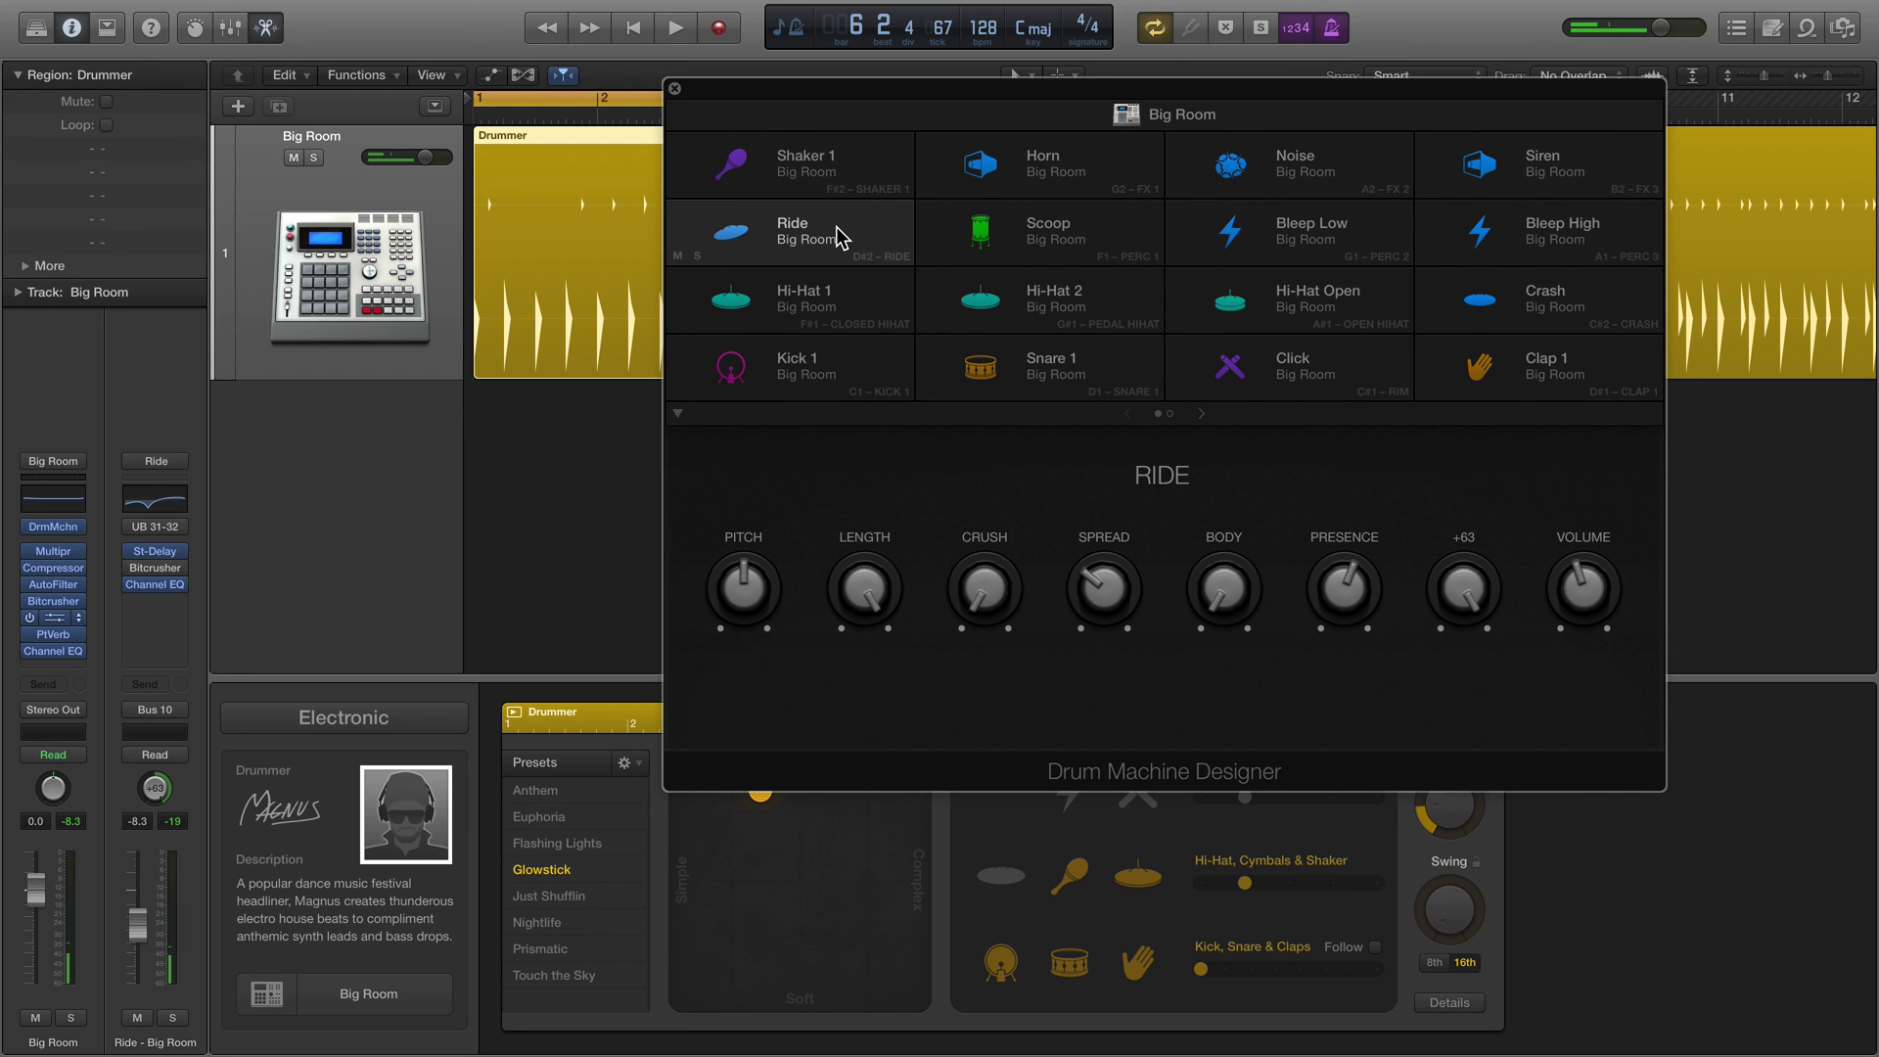
left_click_drag(1466, 585, 1464, 724)
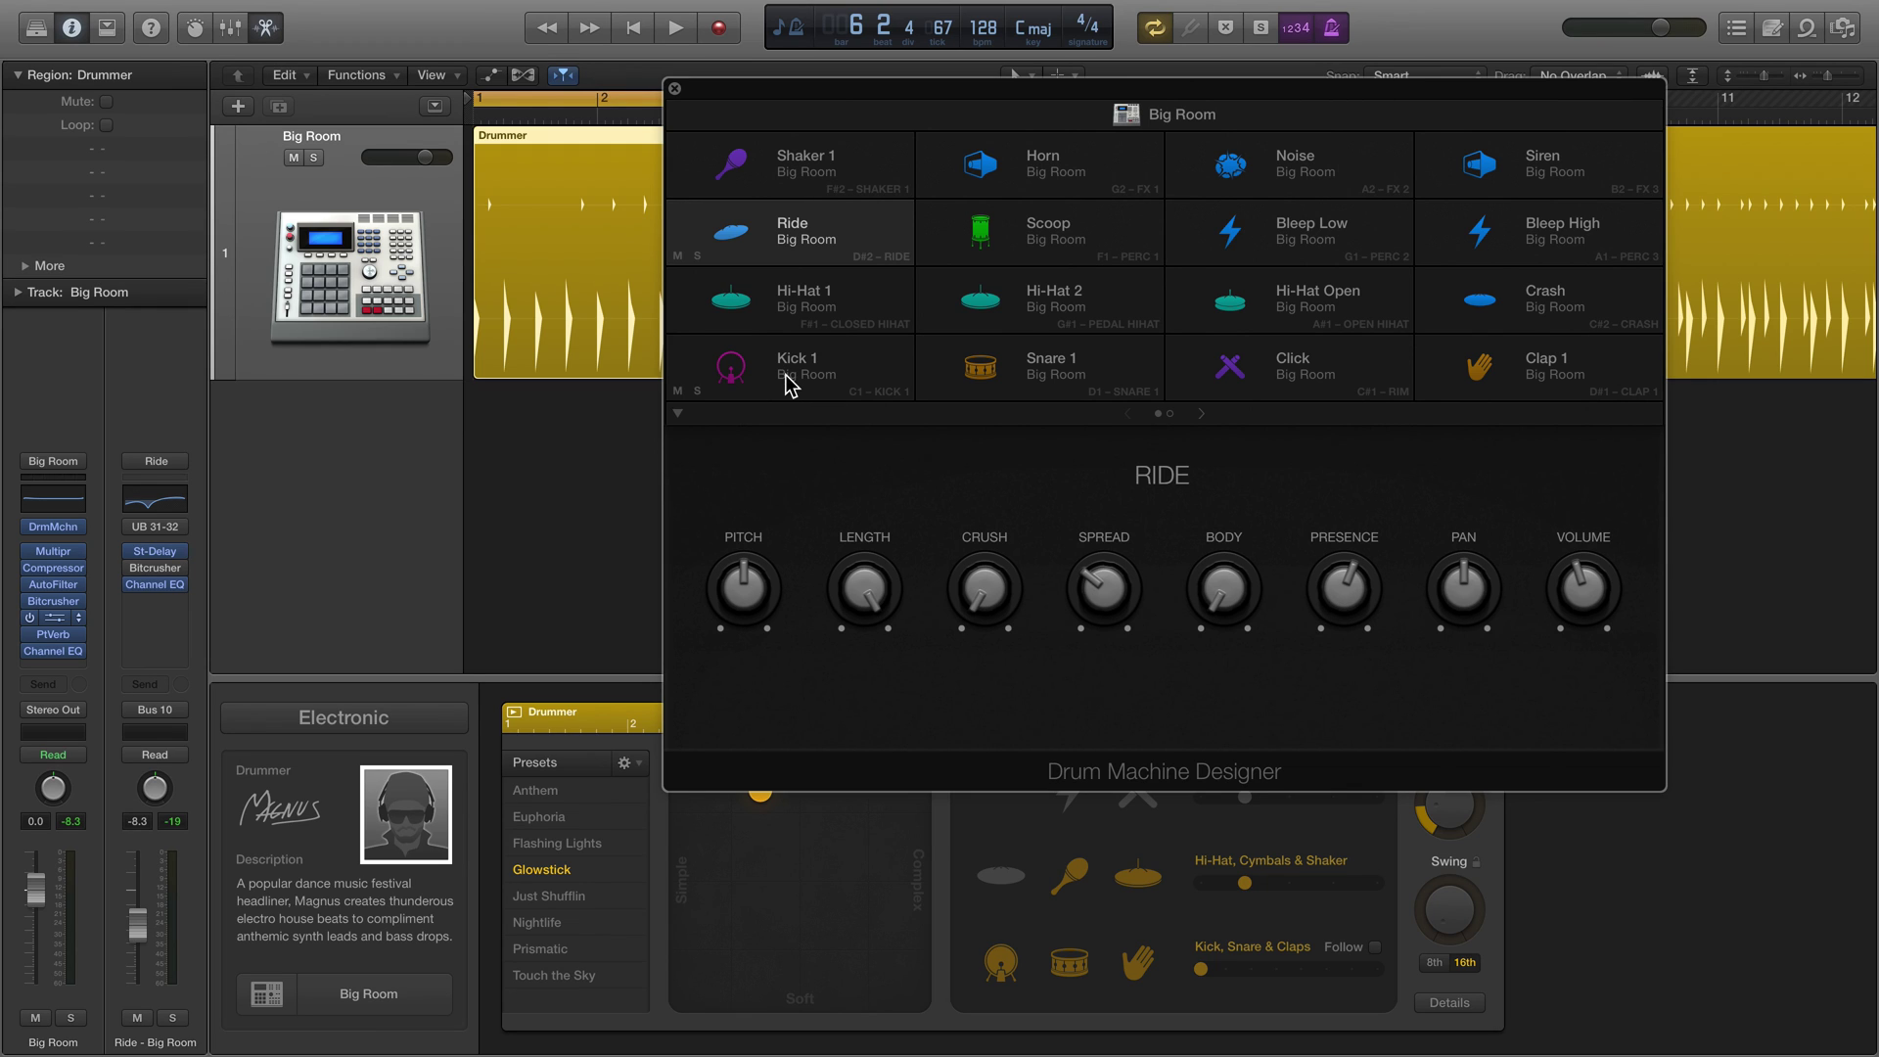
Step: Check the second-page pads: Perc 2, Perc 1, Snare 2, Kick 2, Shaker 2 and Sidechain Trigger
left_click(1201, 416)
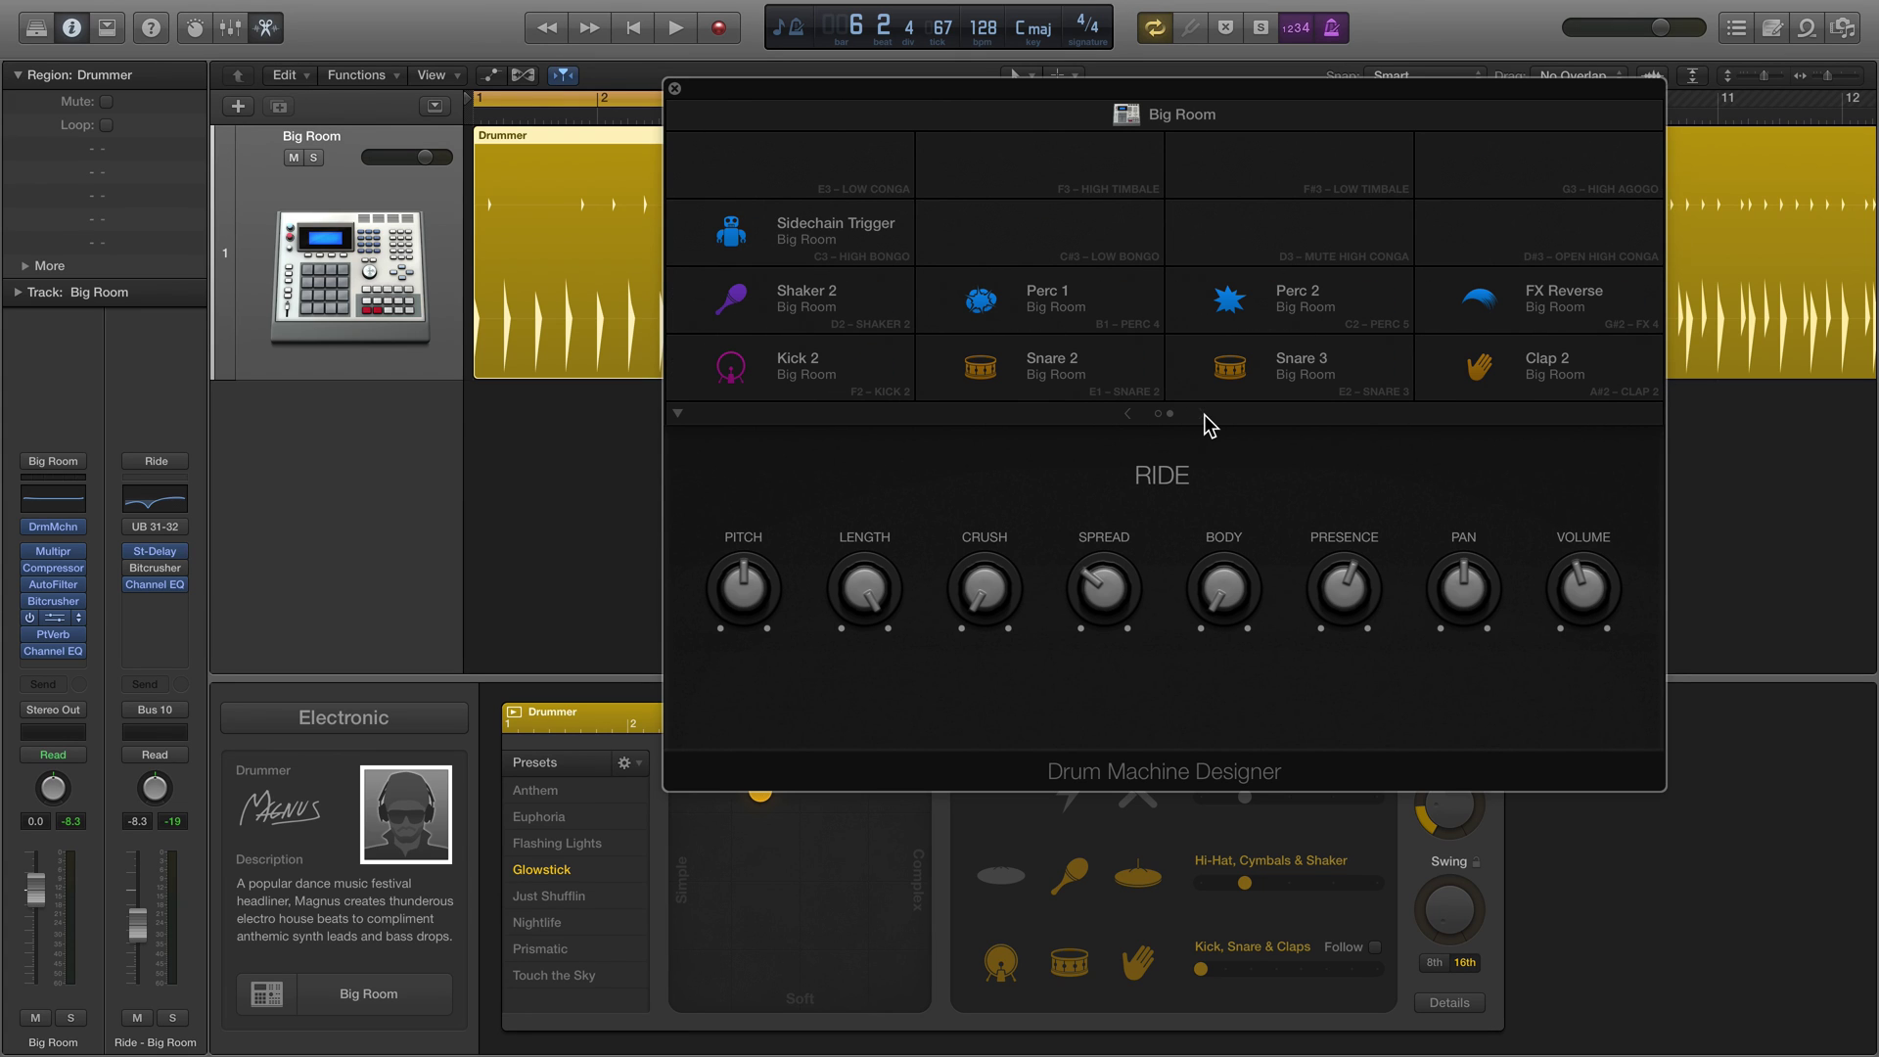
left_click(1285, 313)
left_click(1049, 309)
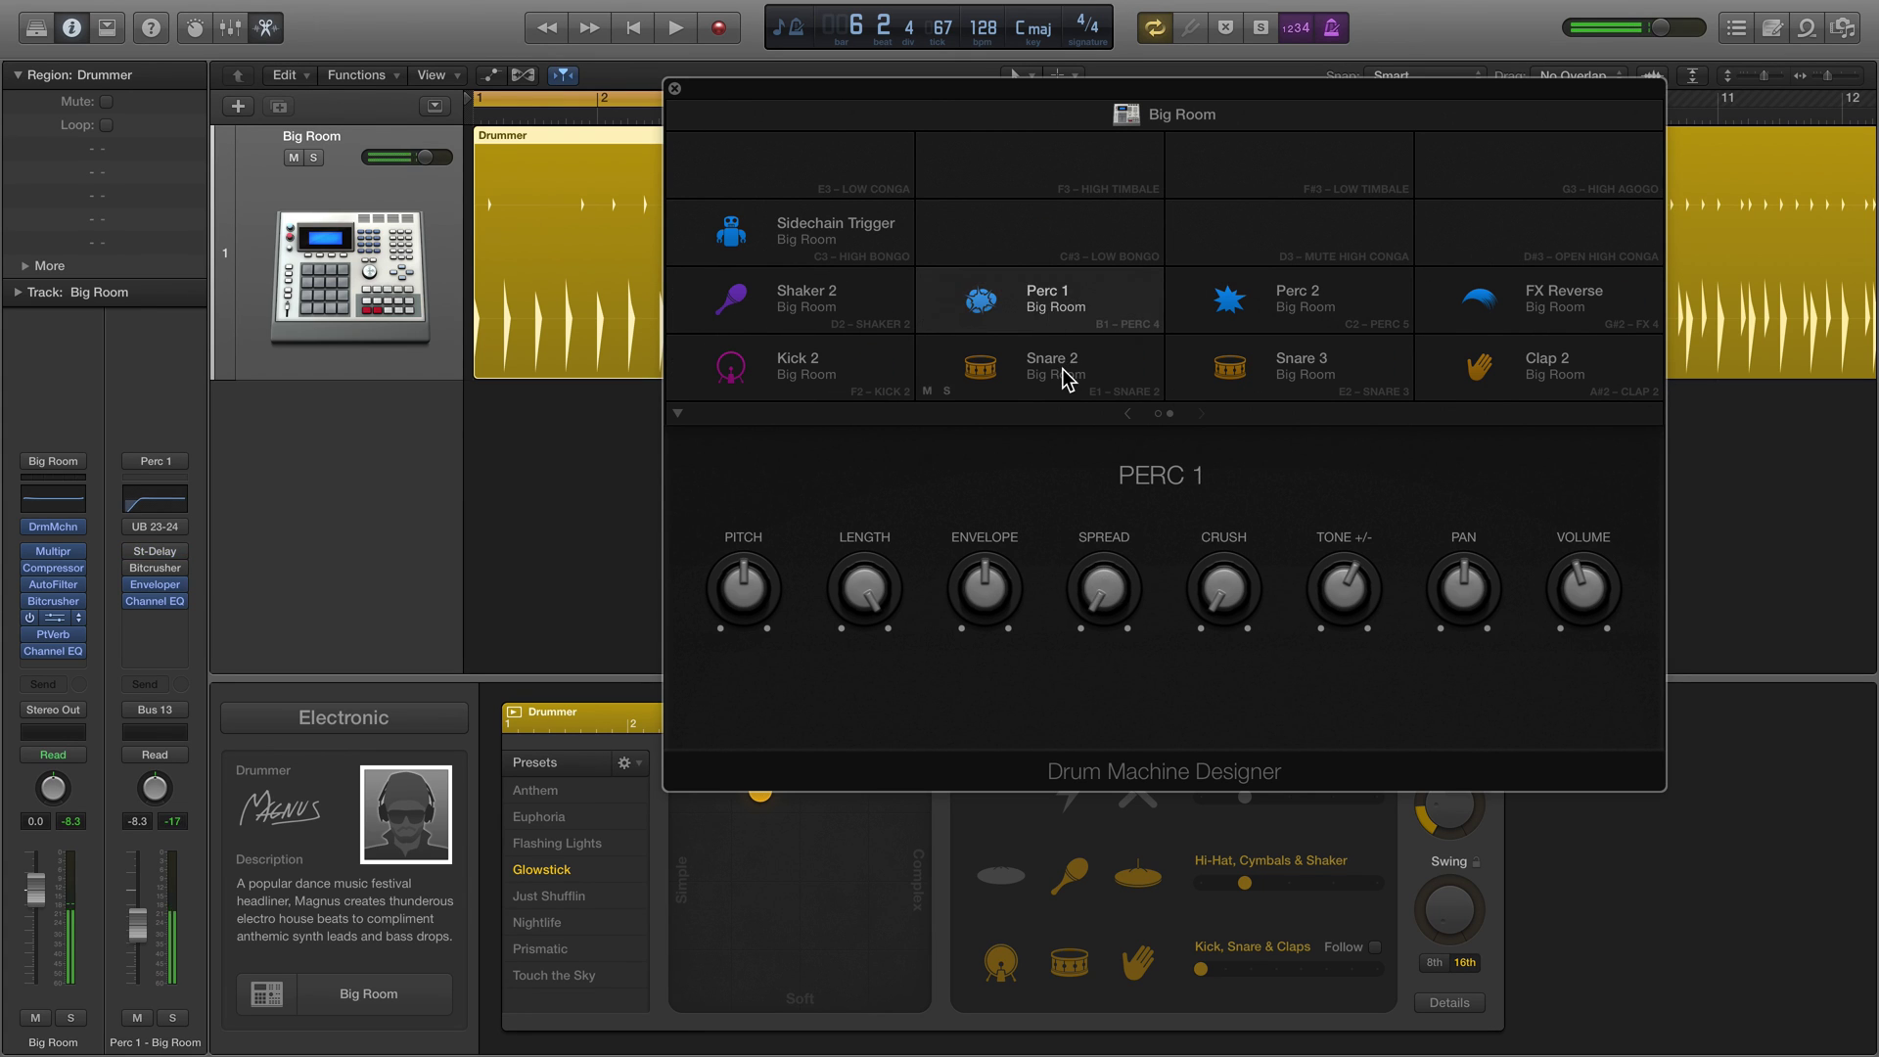
left_click(1066, 375)
left_click(830, 372)
left_click(820, 300)
left_click(820, 260)
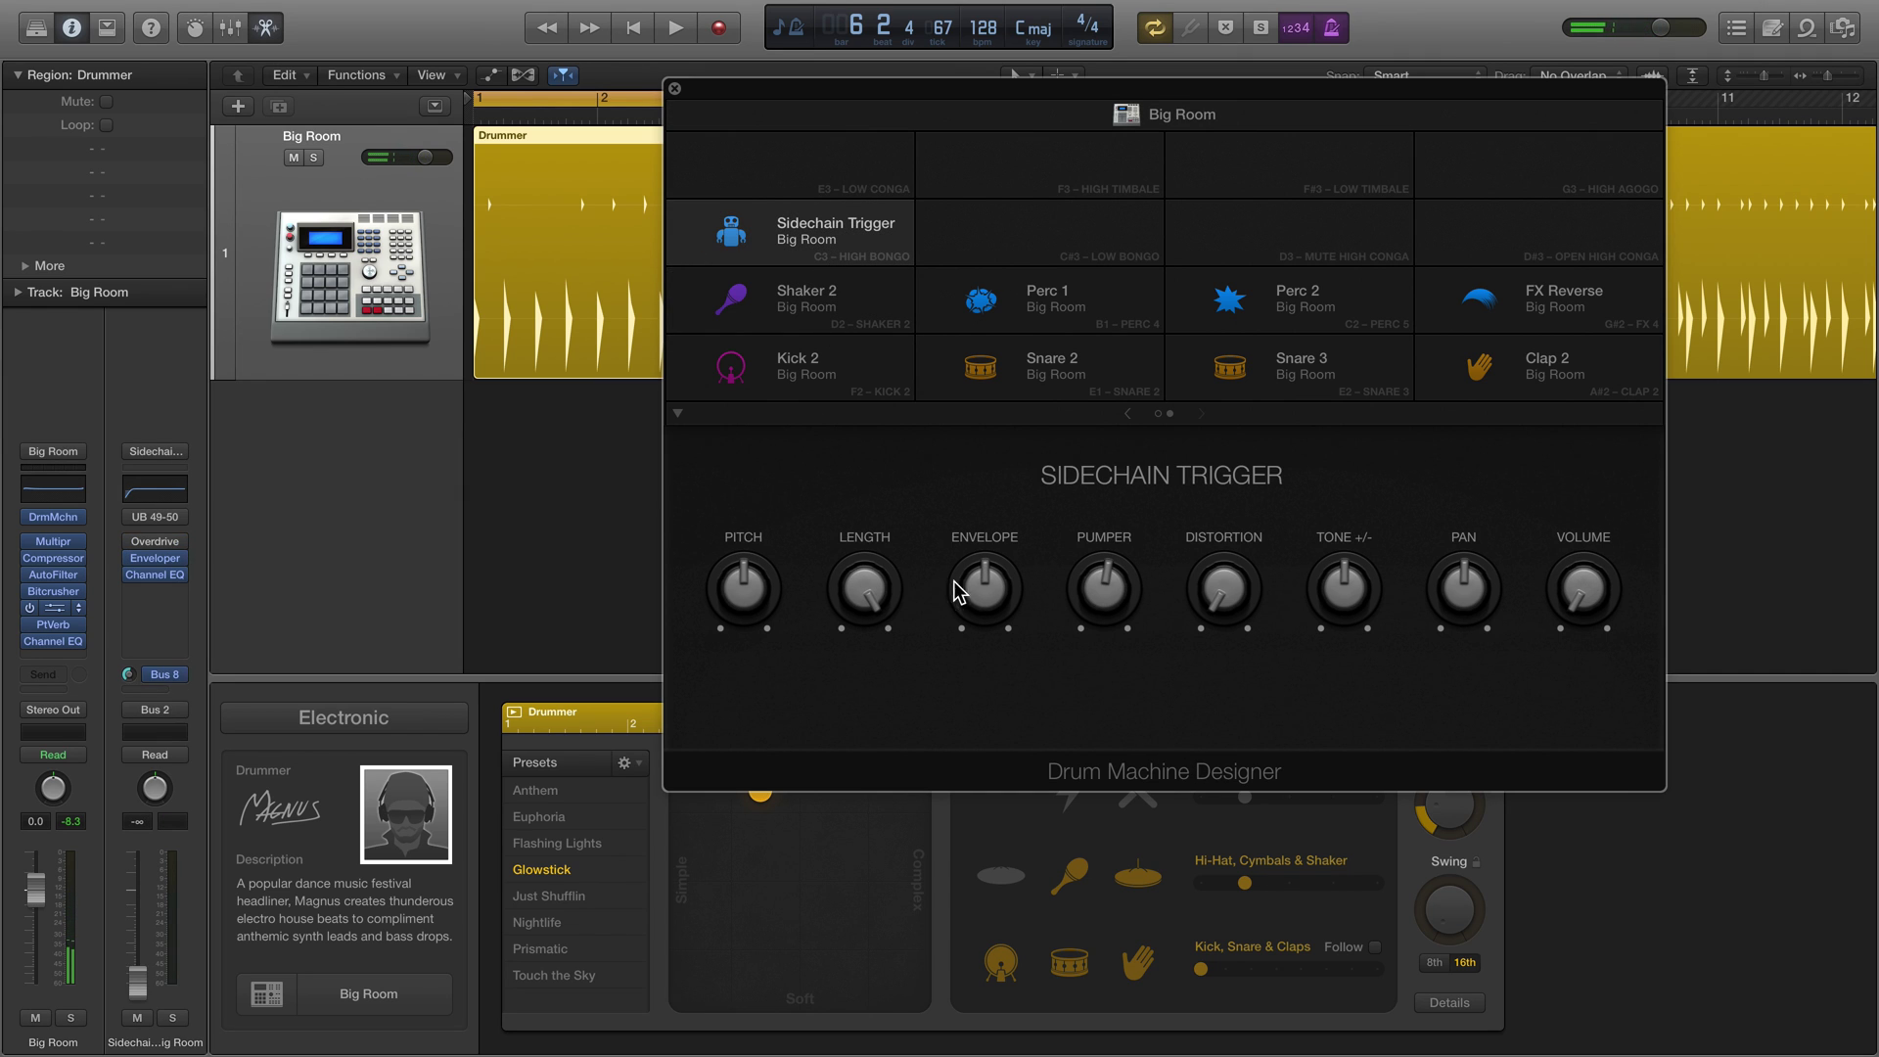
Step: Return to the first pad page, undo the last change, and add the empty Inst 2 track
left_click(1128, 413)
key("super+z")
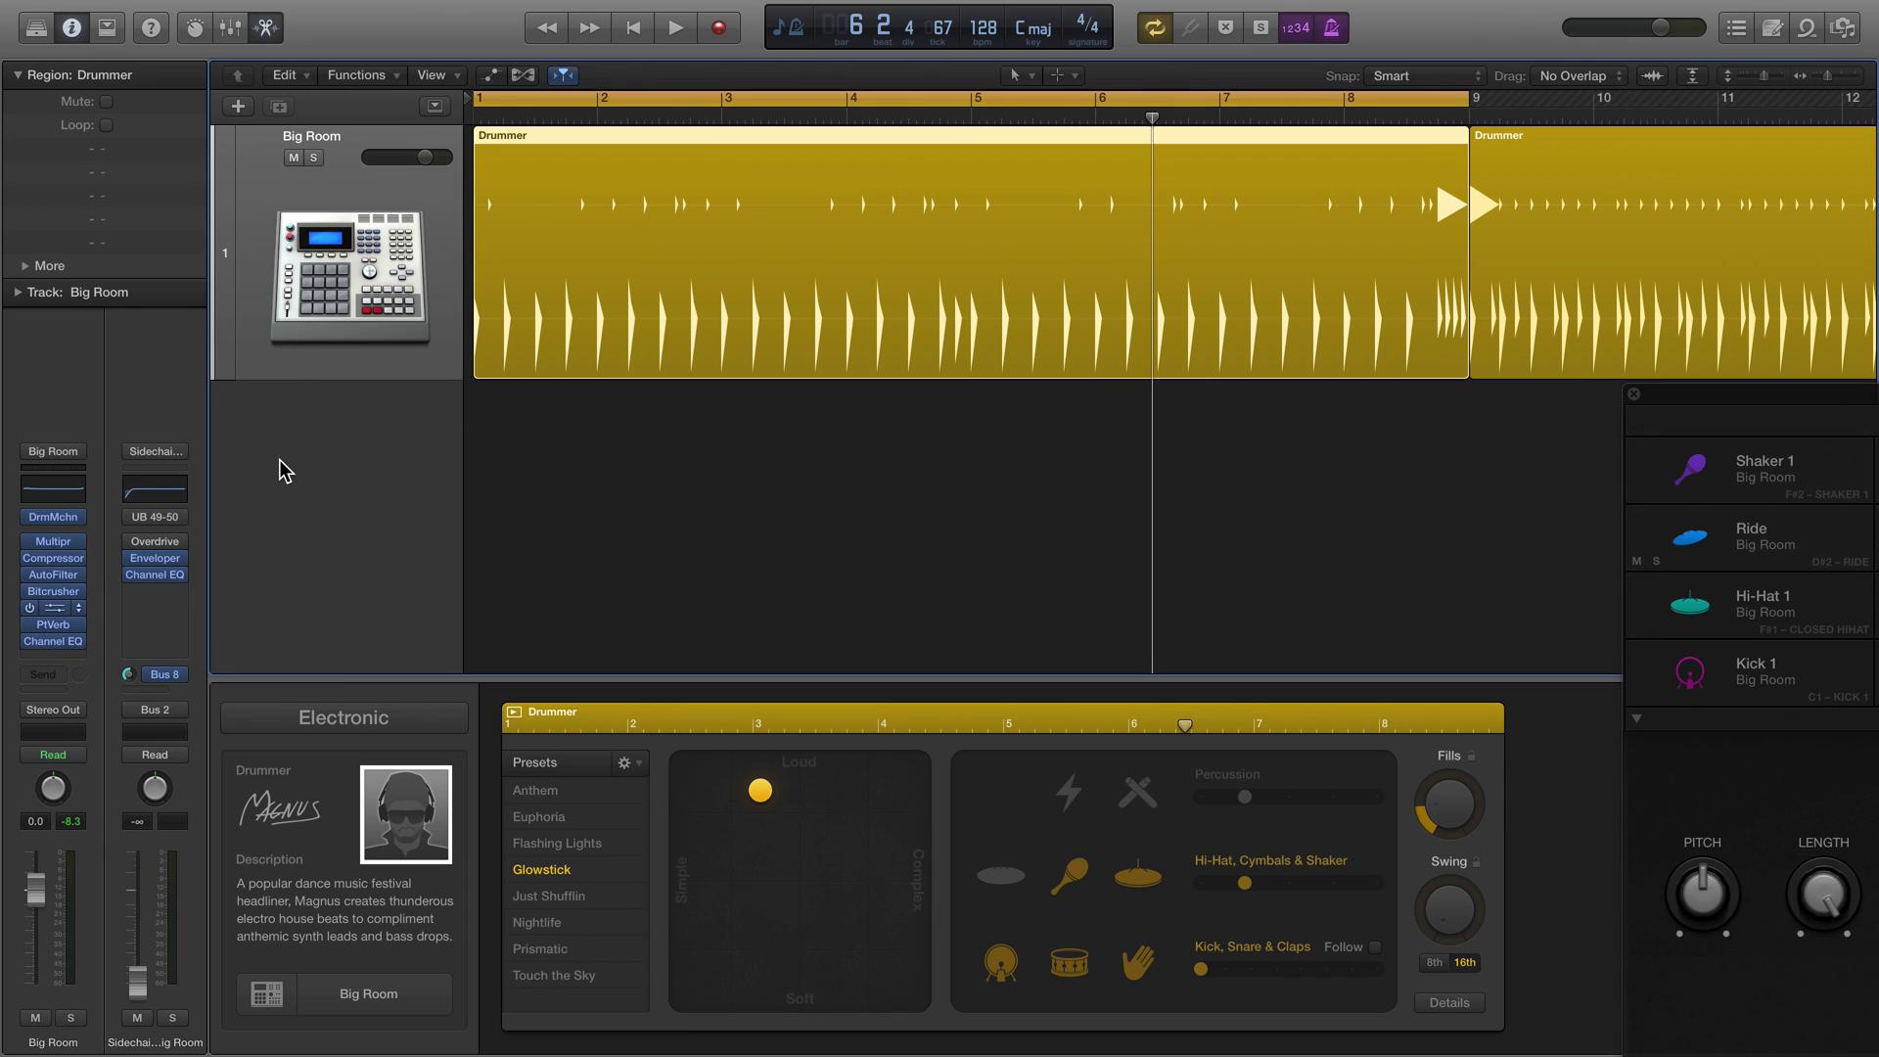
double_click(283, 471)
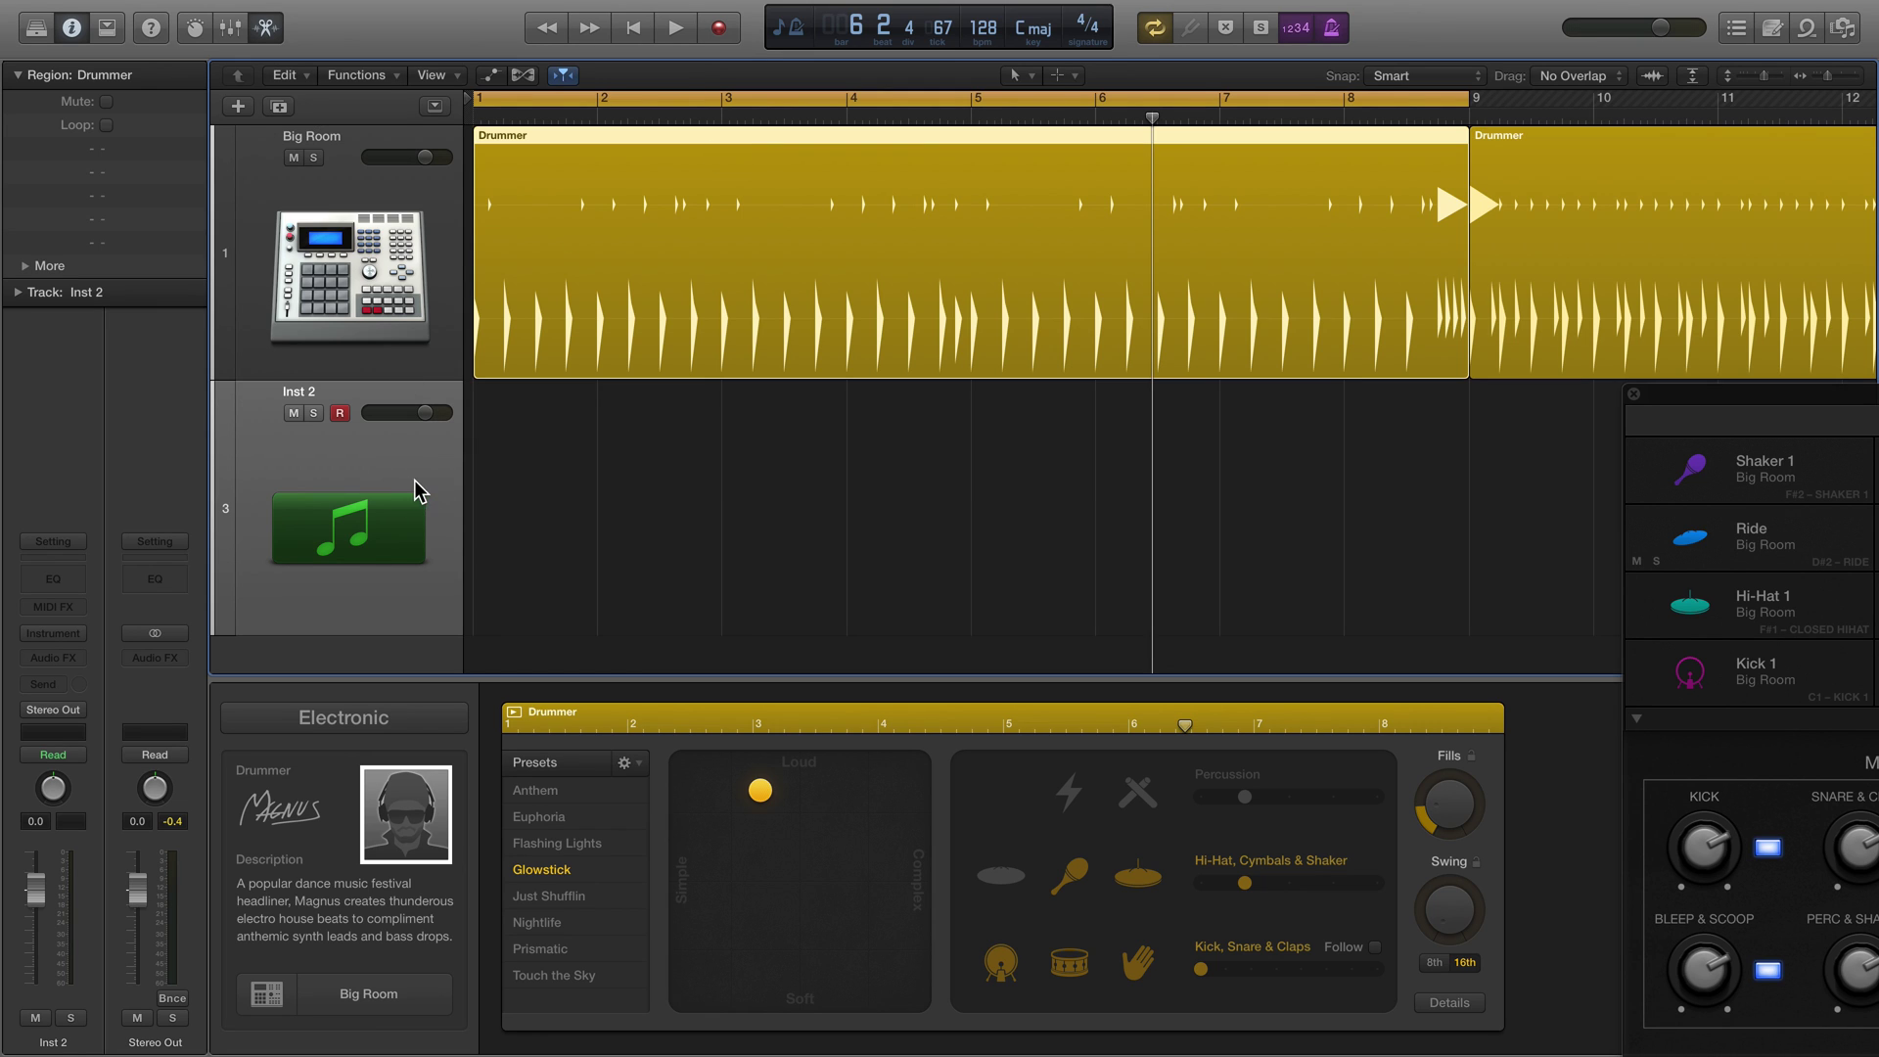
Step: Alt-drag a copy of the Drummer region onto the Inst 2 track
key("alt")
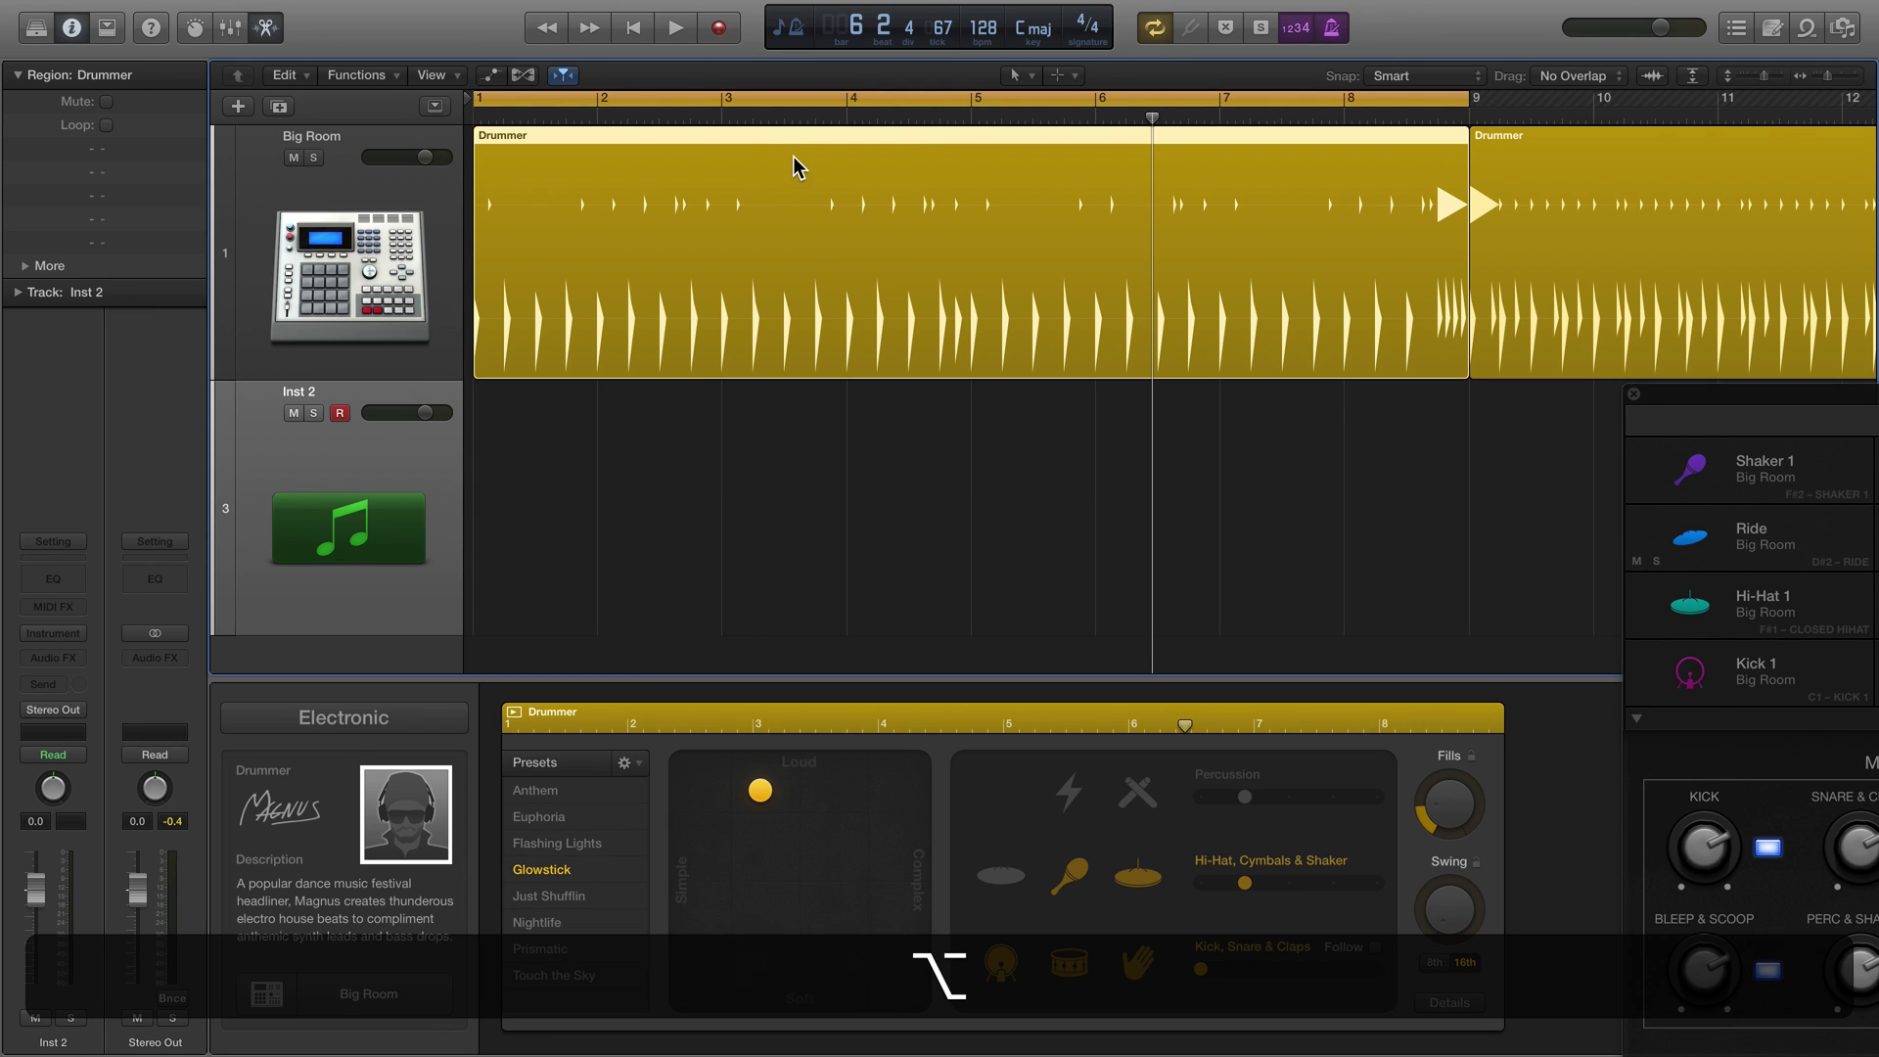
left_click_drag(791, 139, 761, 422)
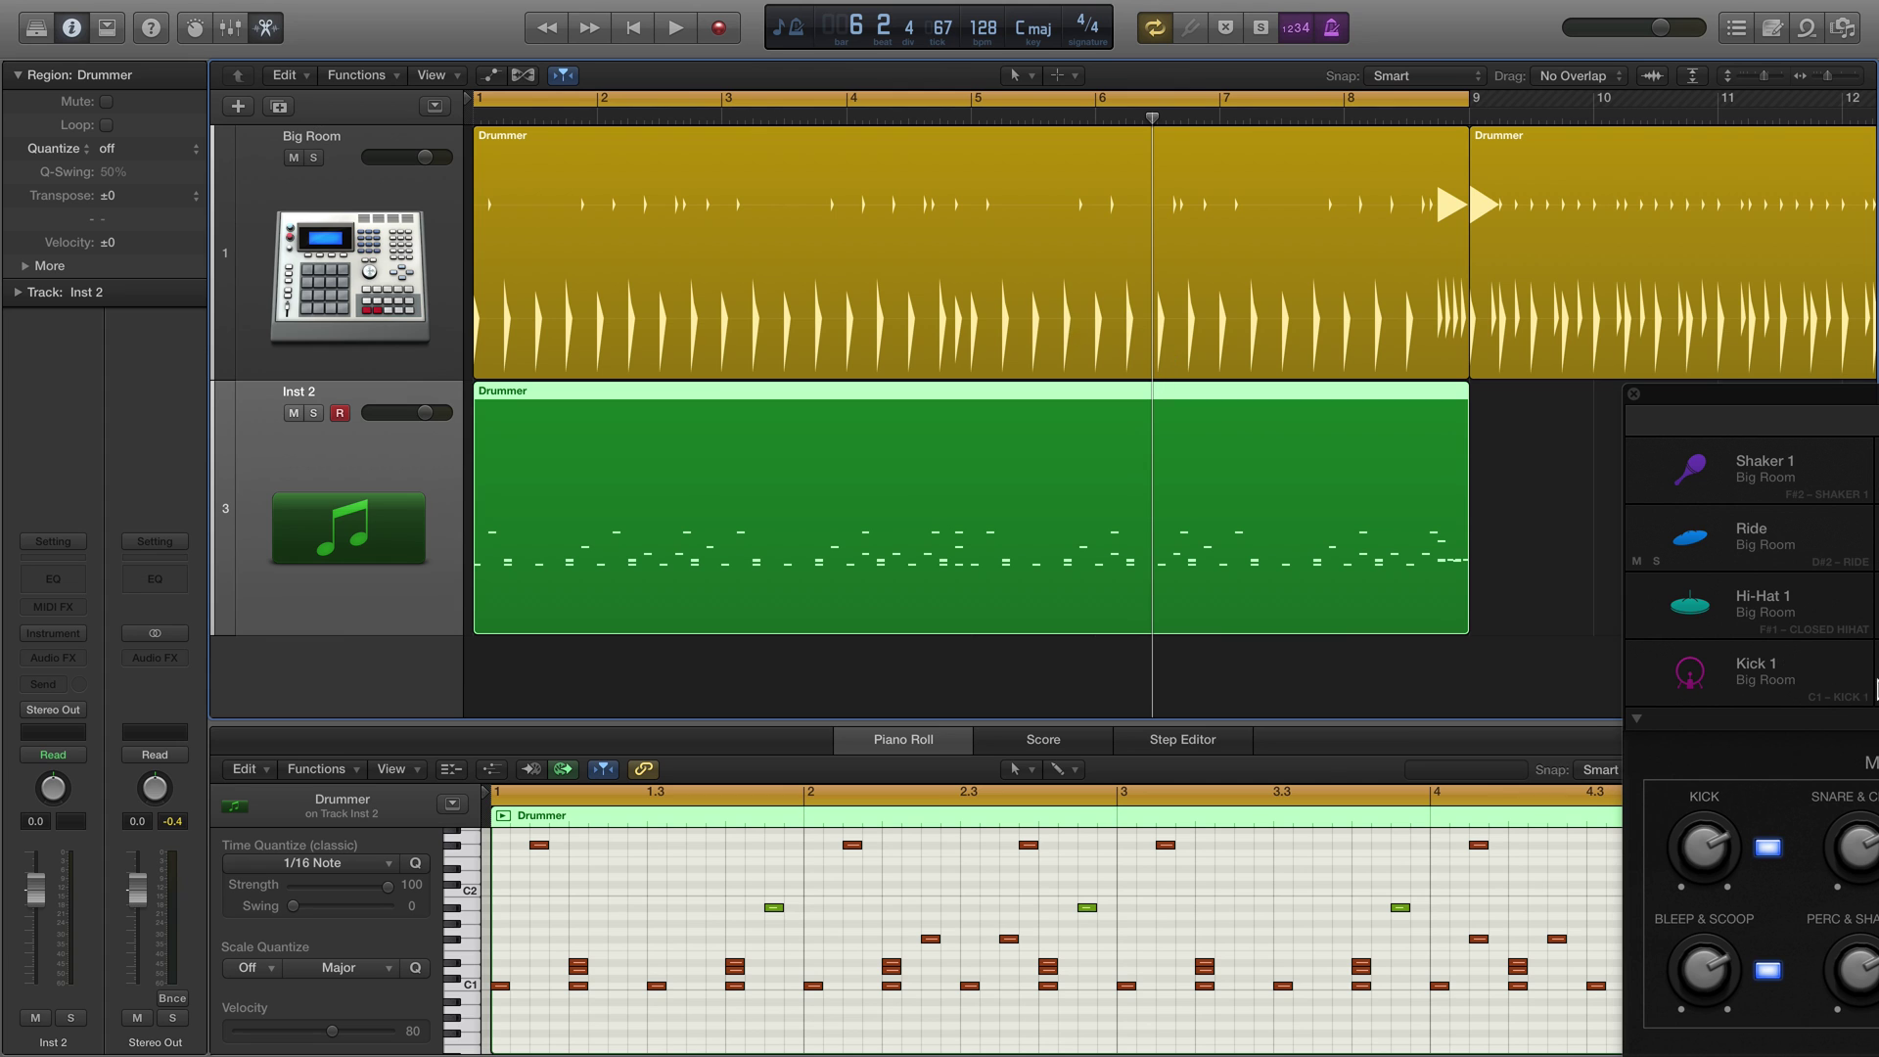
left_click_drag(1673, 418, 1321, 264)
Step: In the Drummer editor, add the extra percussion, raise Fills, and make the Big Room track taller
left_click(890, 142)
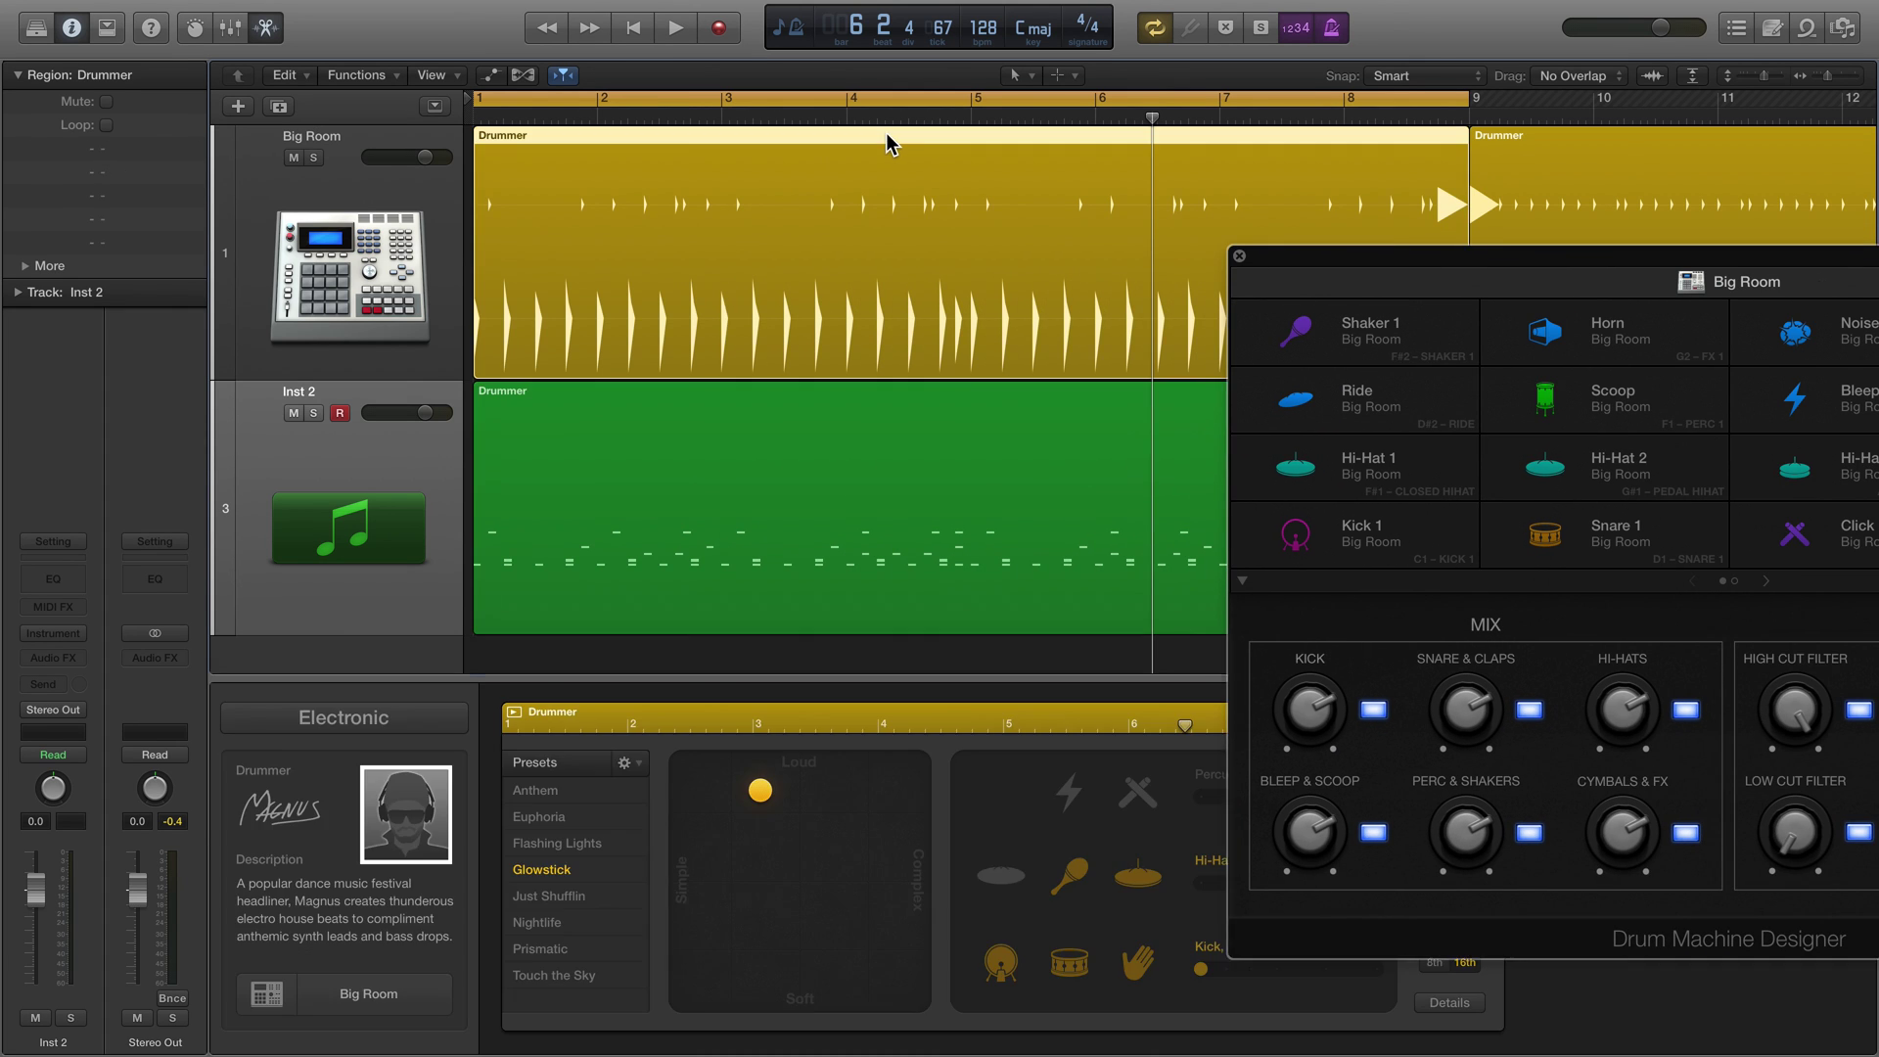
key("e")
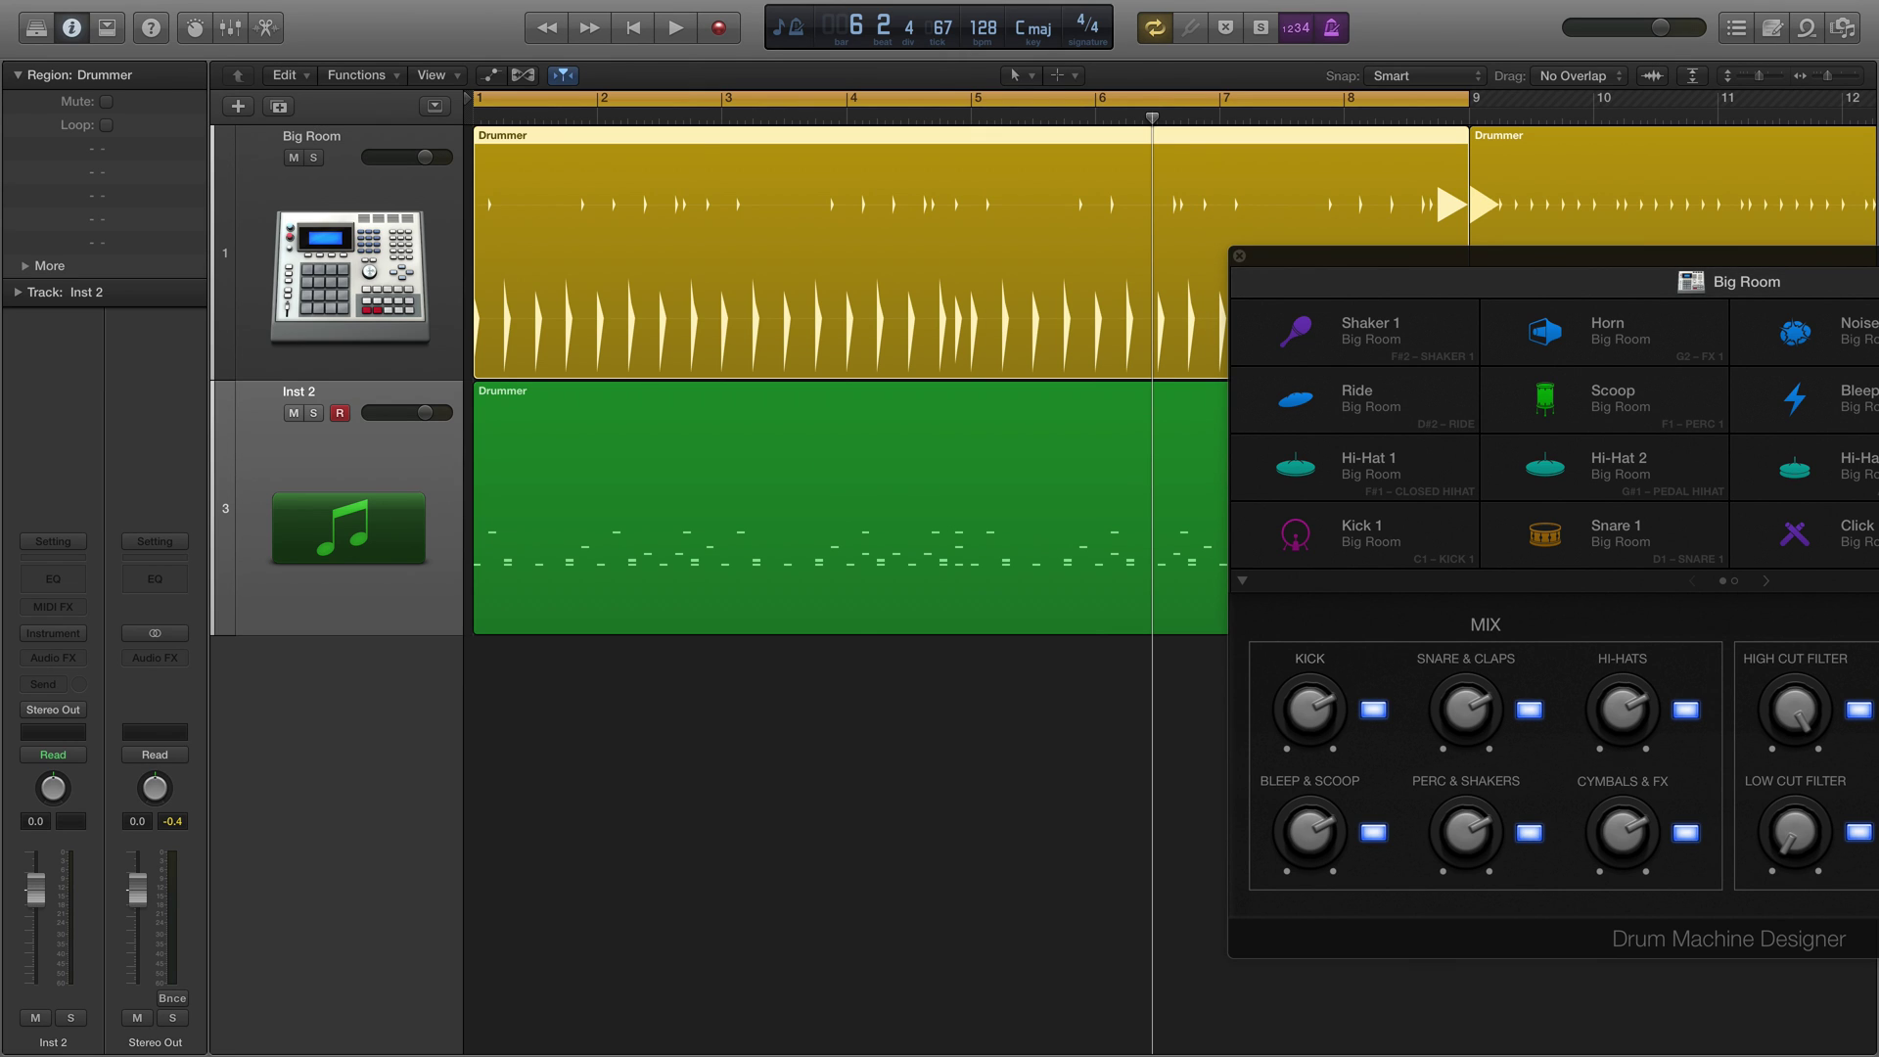
key("e")
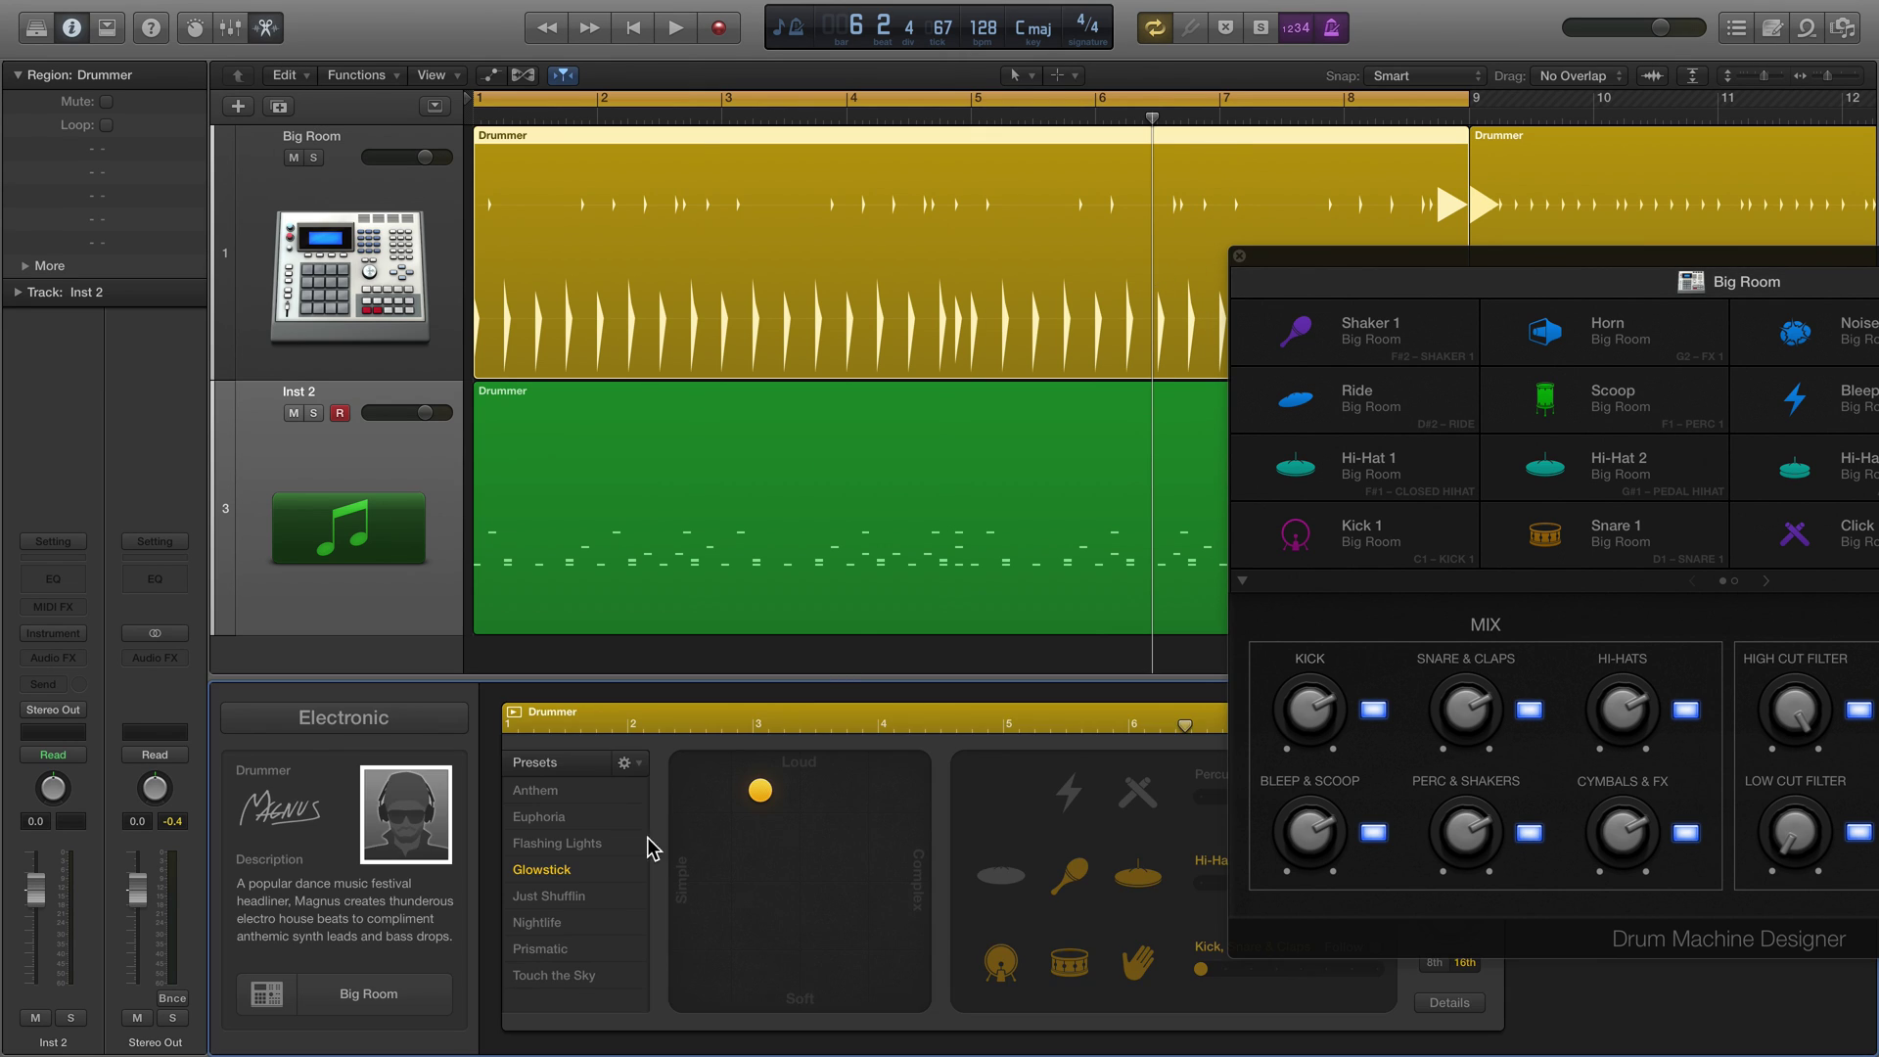
left_click_drag(1300, 271, 1814, 779)
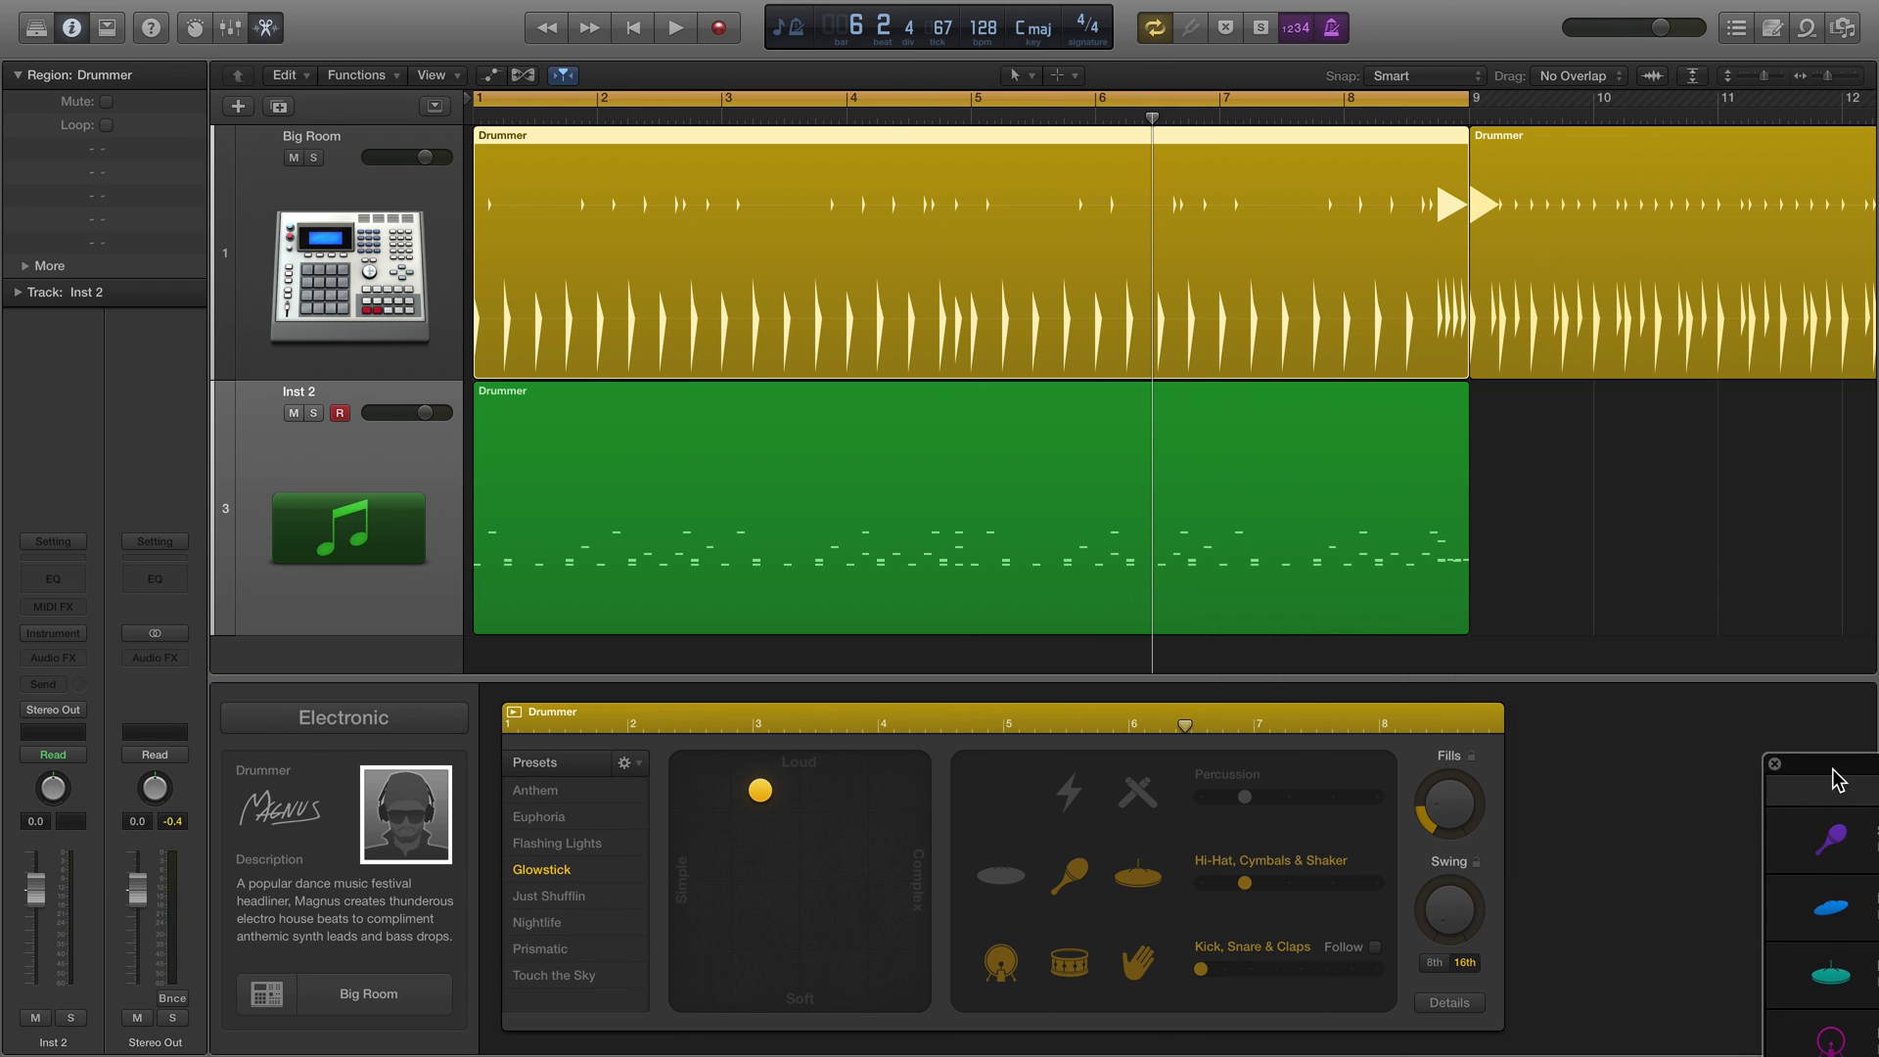
left_click(1069, 795)
left_click_drag(1450, 829, 1450, 745)
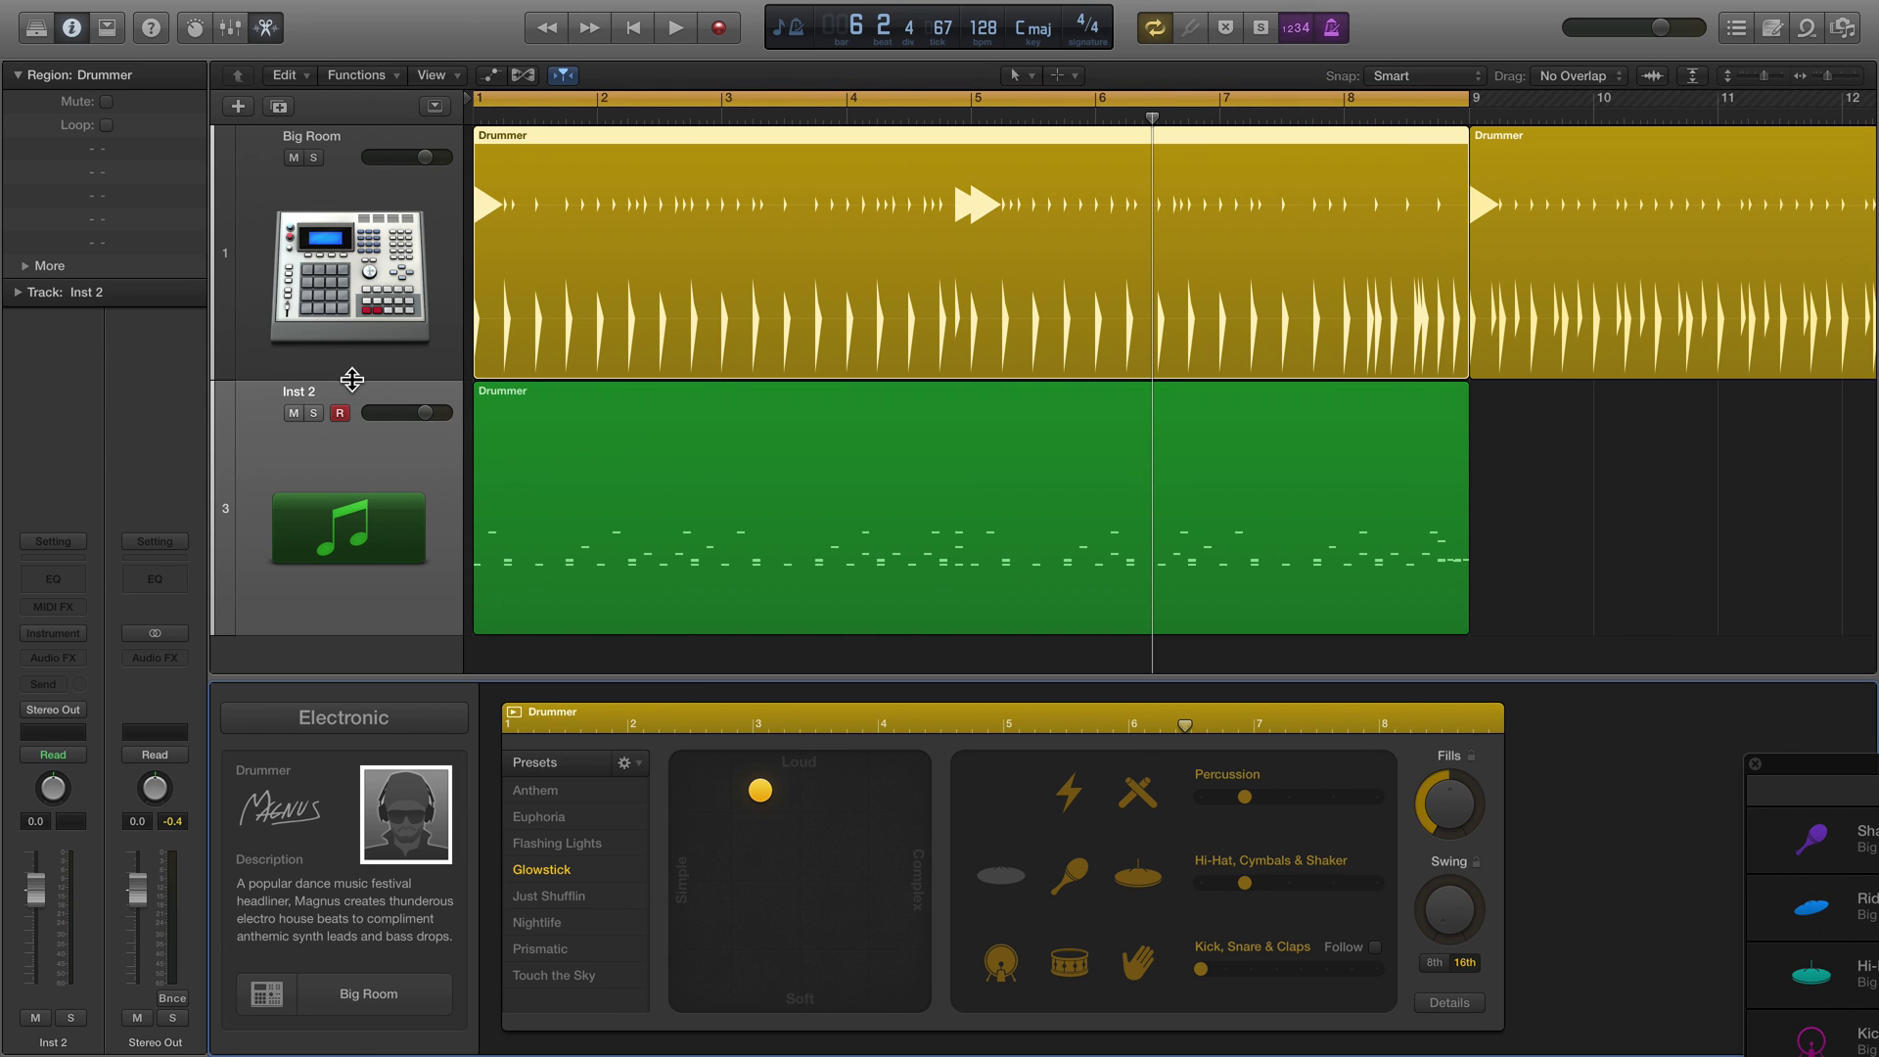
left_click_drag(352, 379, 425, 382)
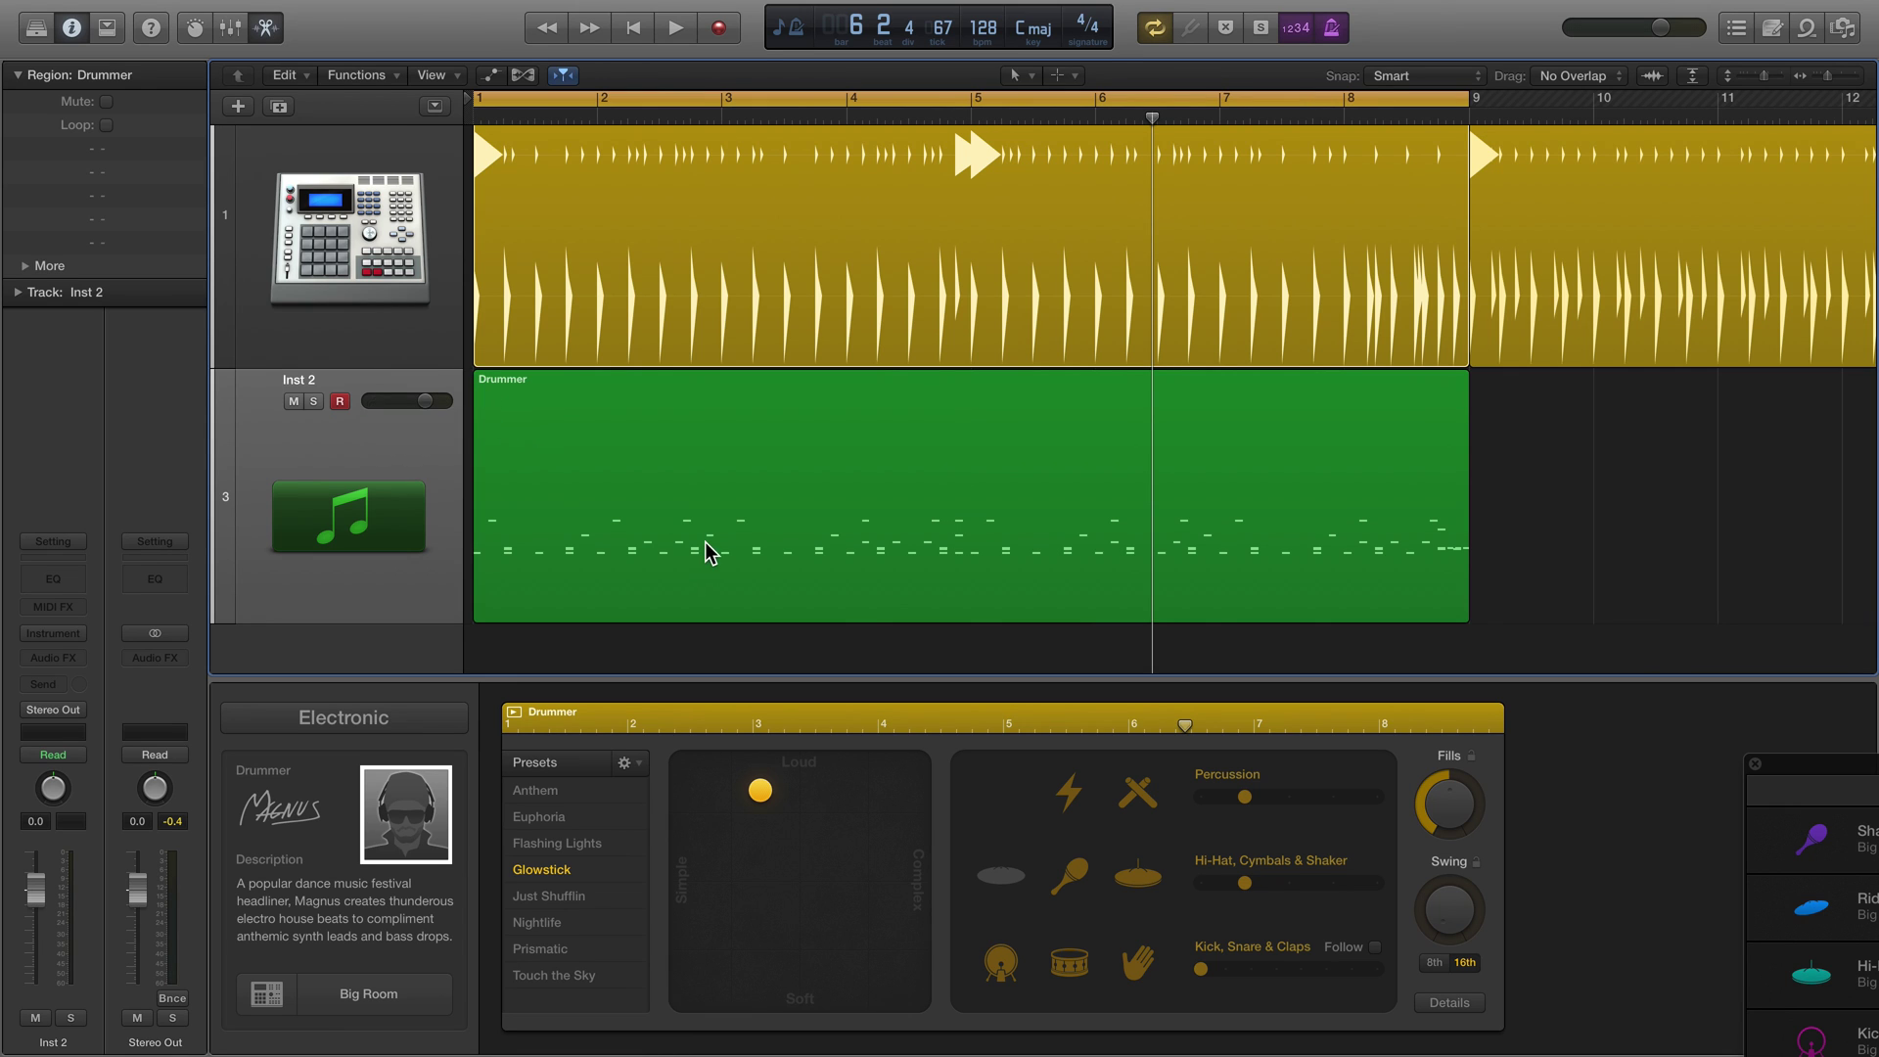
Step: Examine the Drummer region's notes in the Piano Roll, selecting a C1 note, then undo the fill change
left_click(926, 467)
key("p")
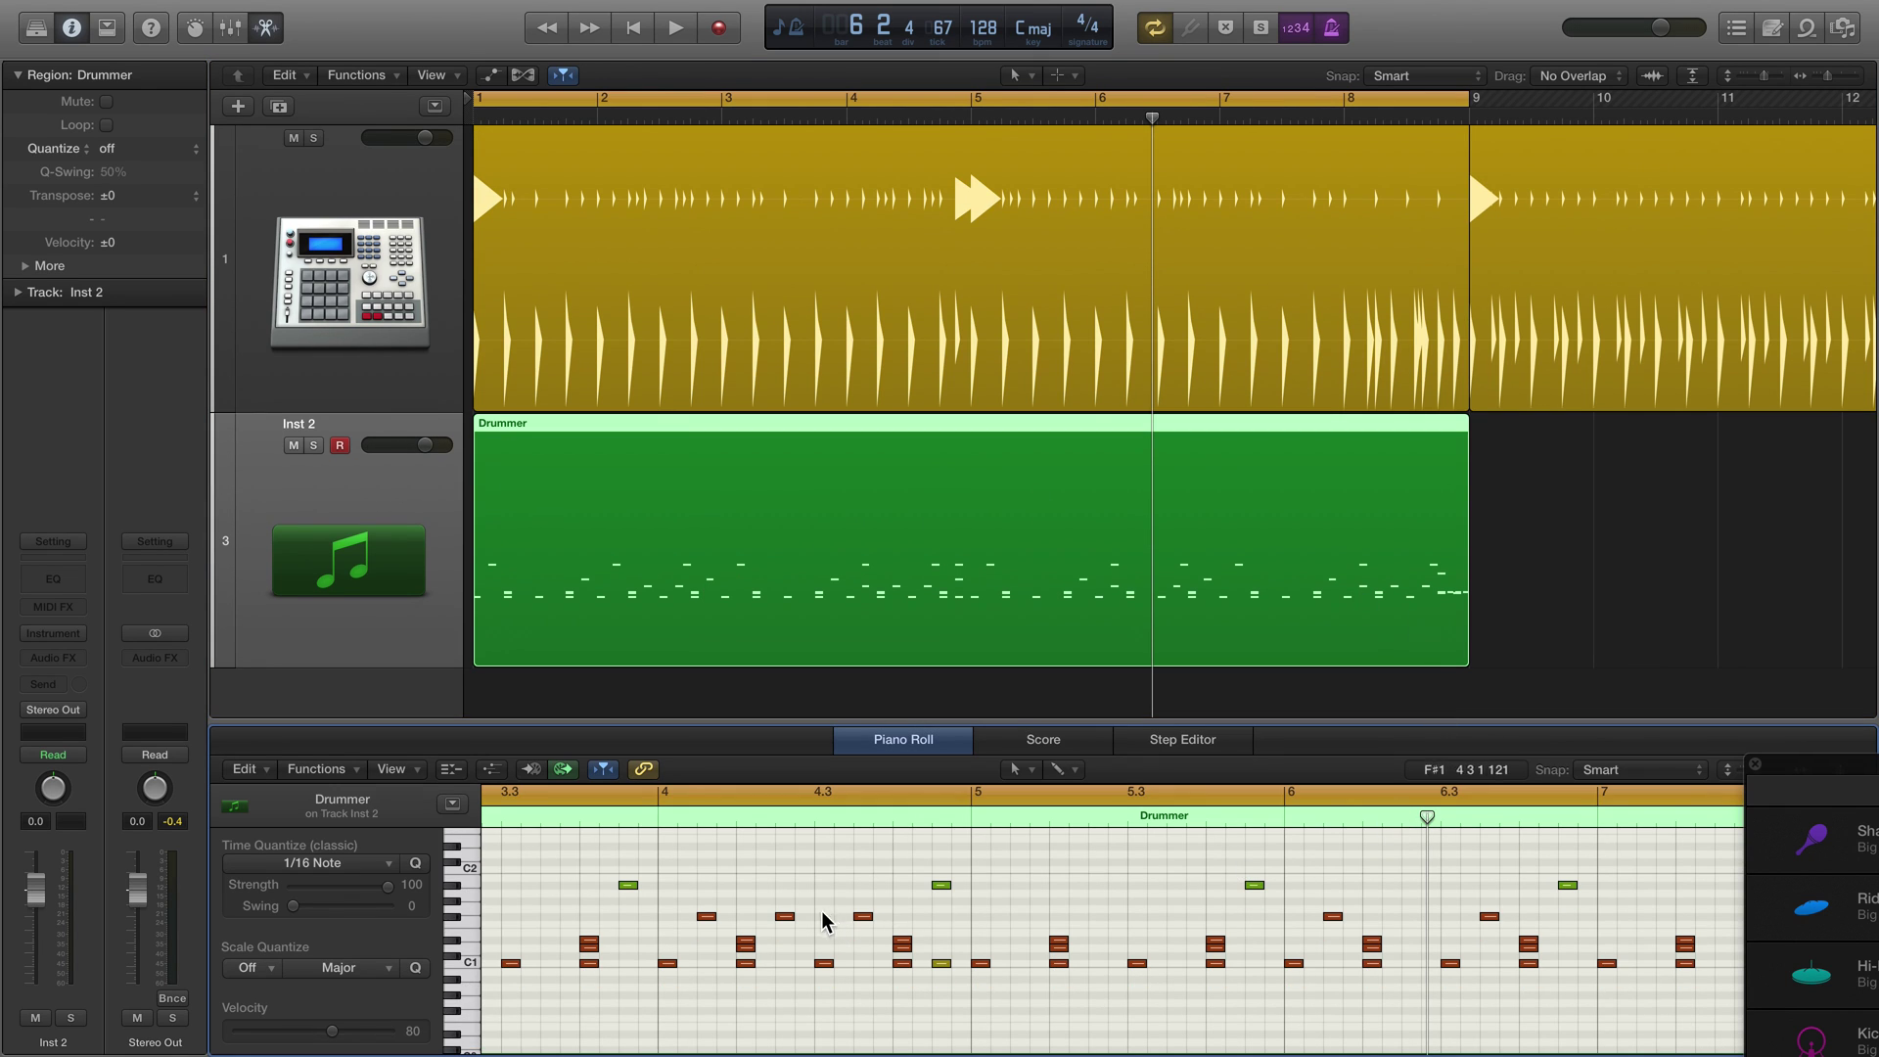
scroll(837, 929, "left", 10)
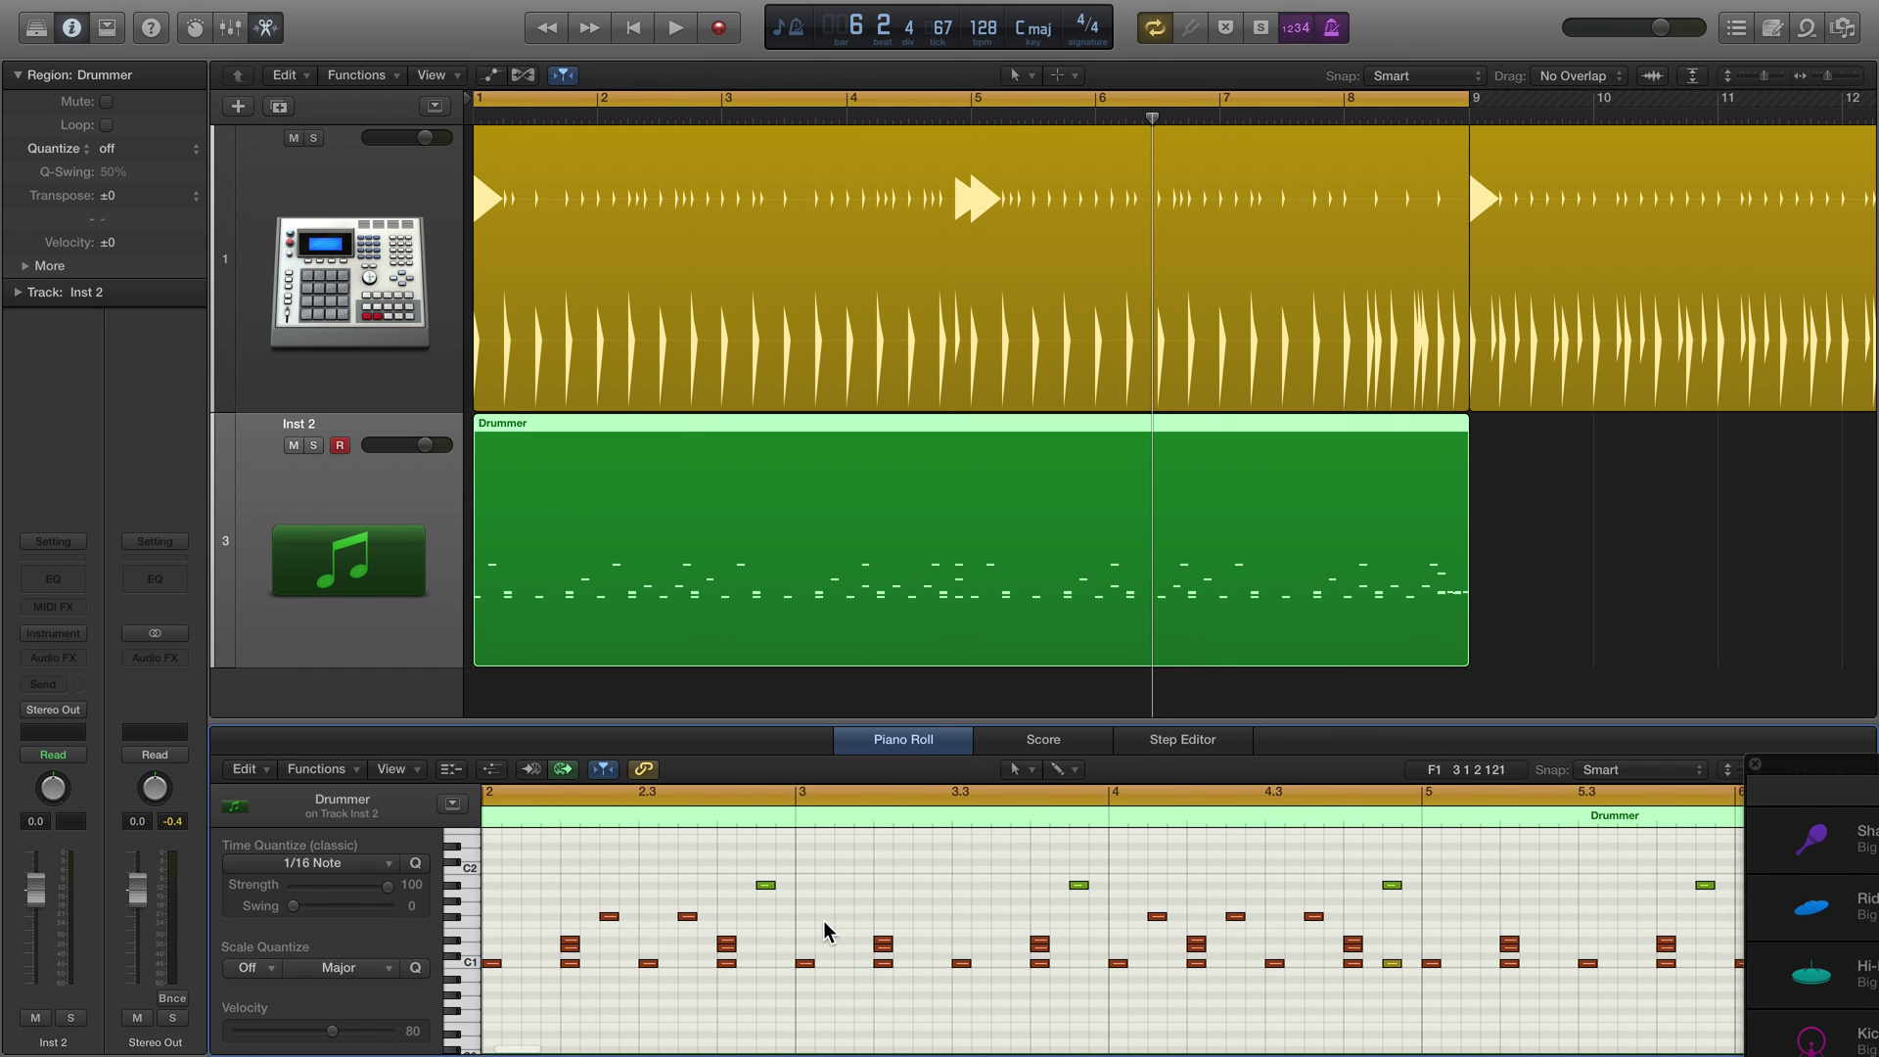
left_click(652, 963)
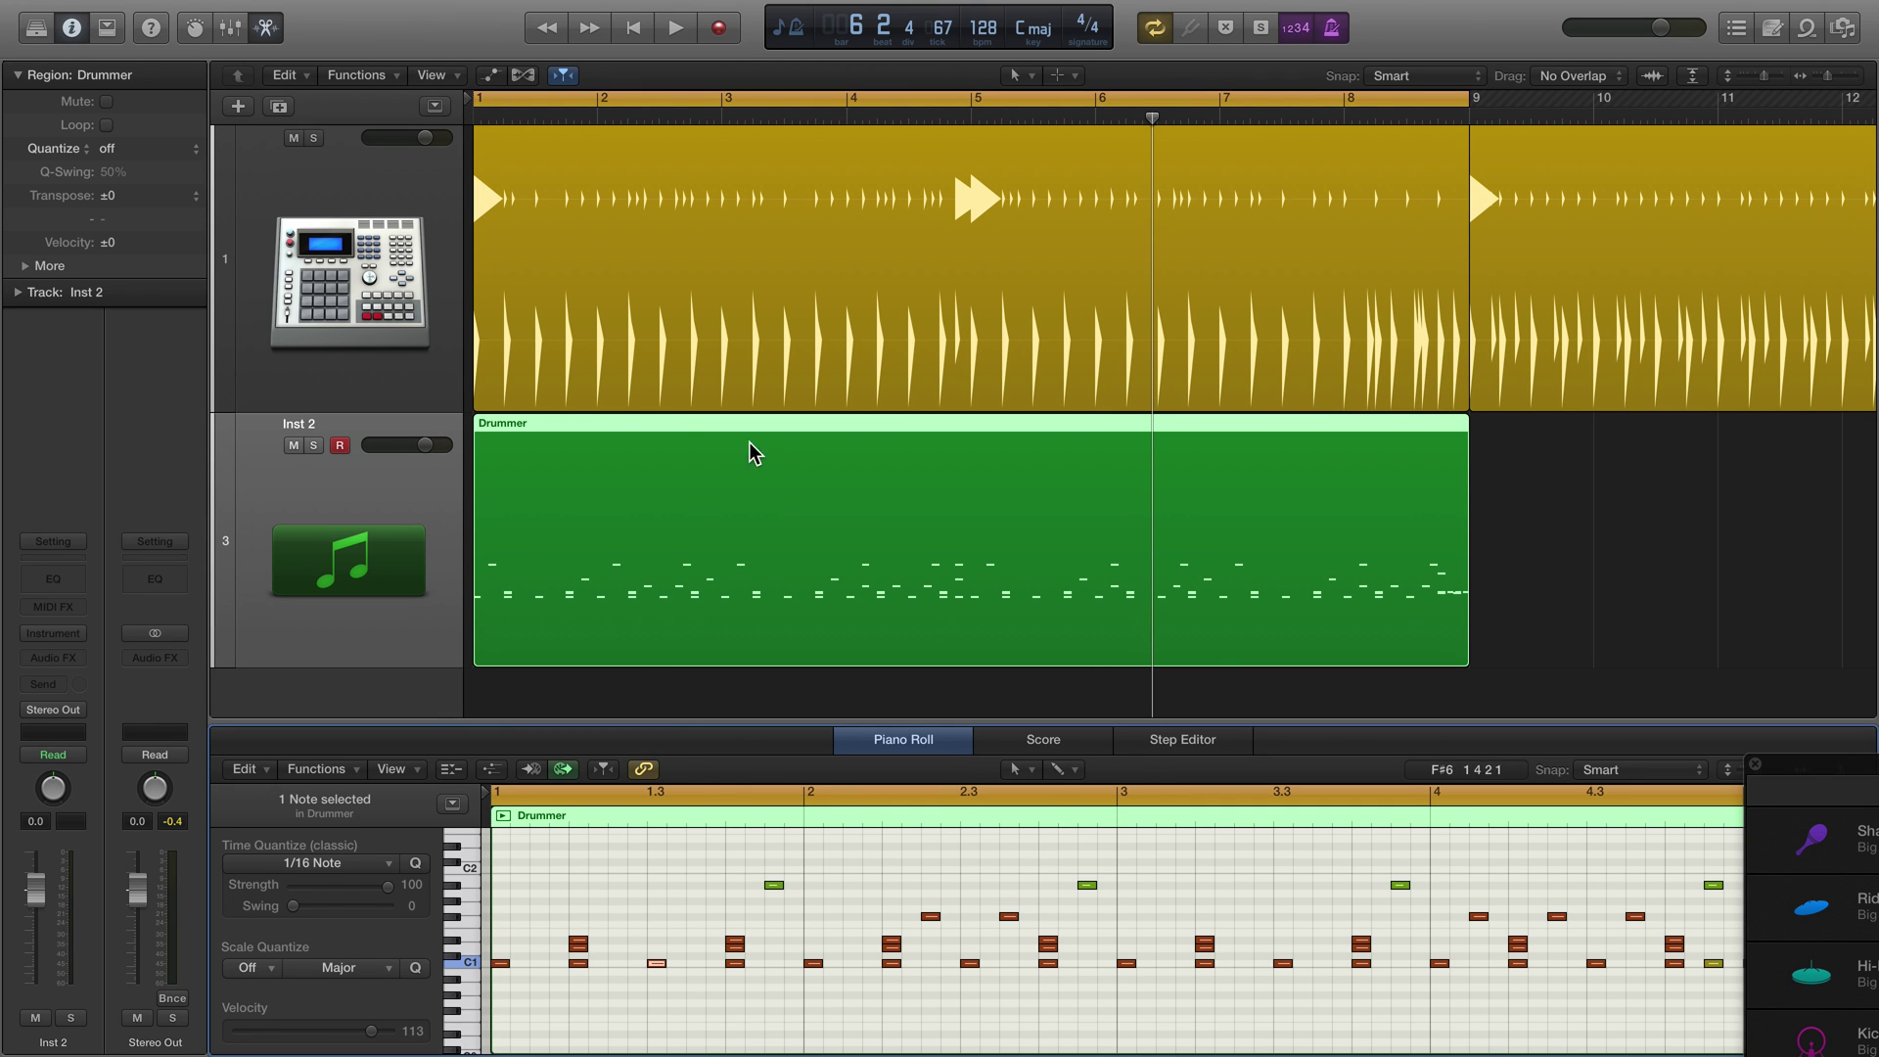
left_click(1639, 567)
key("cmd+z")
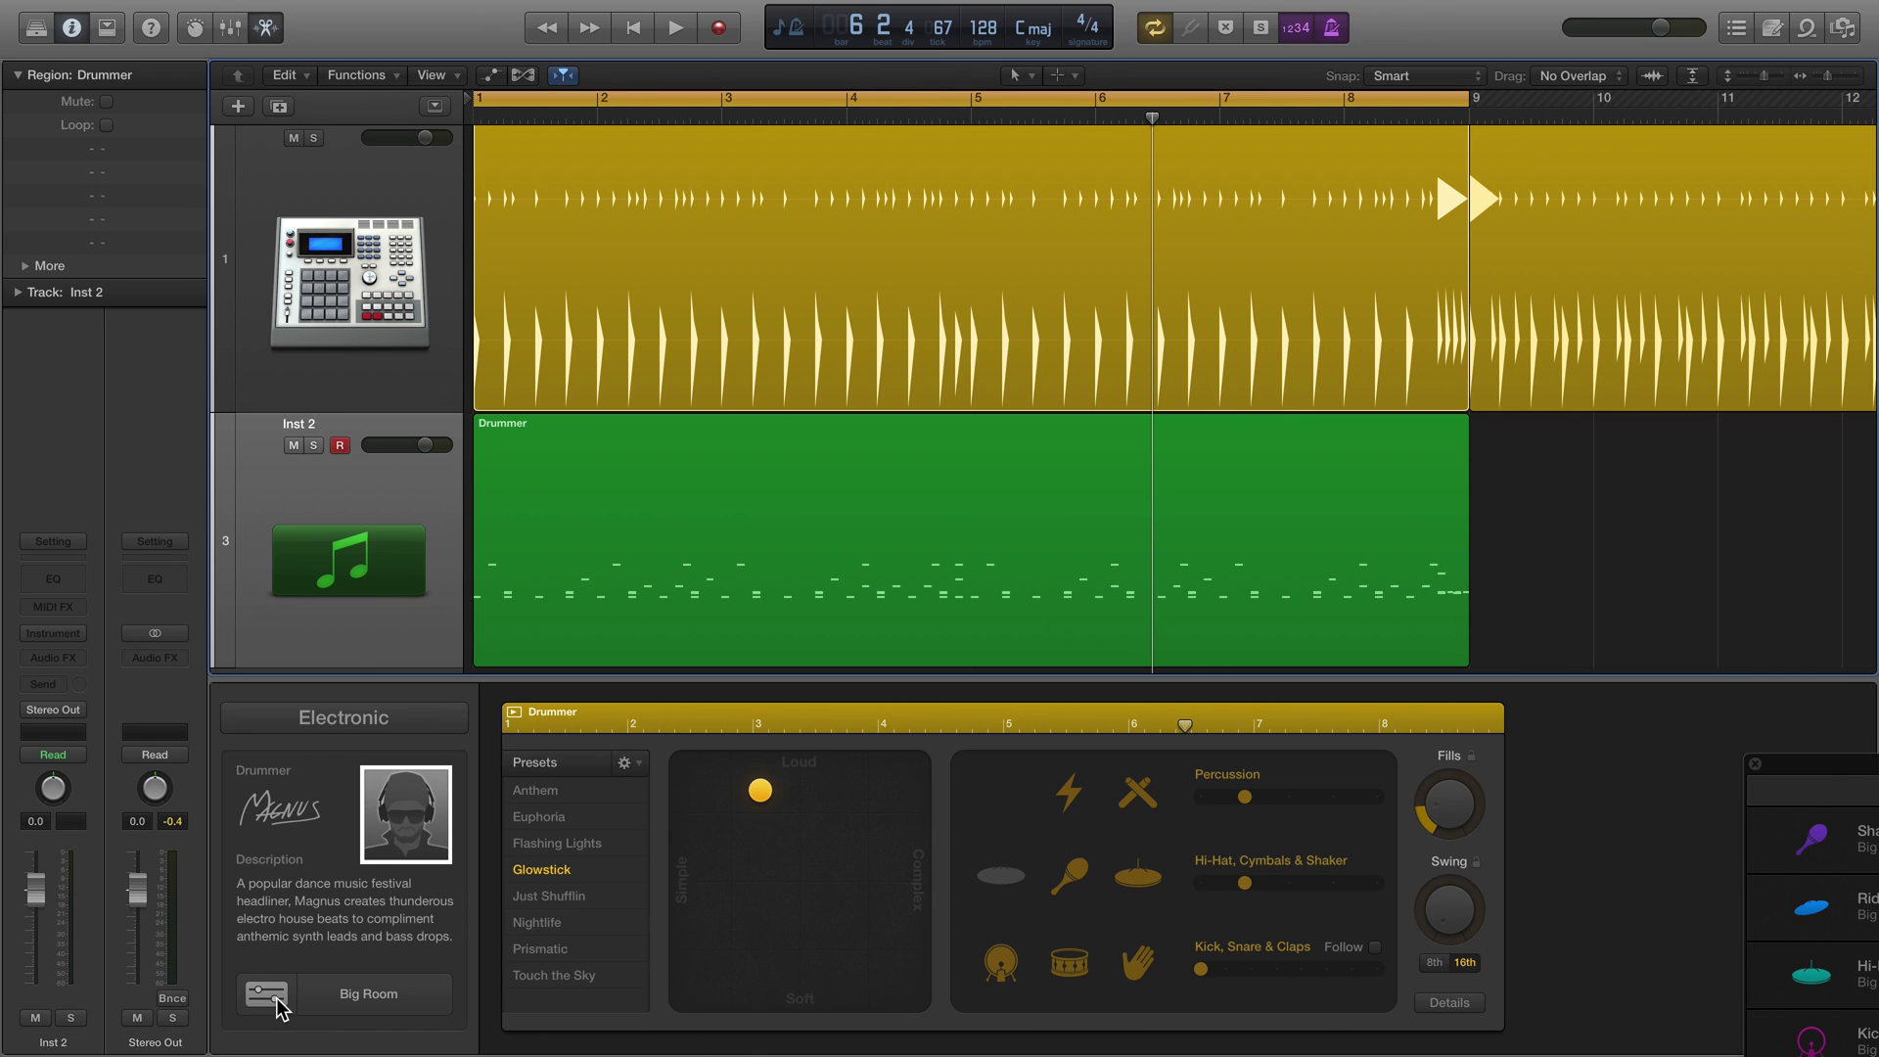
Step: Switch the genre to Alternative and replace Magnus with drummer Aidan on the Big Room track
left_click(396, 722)
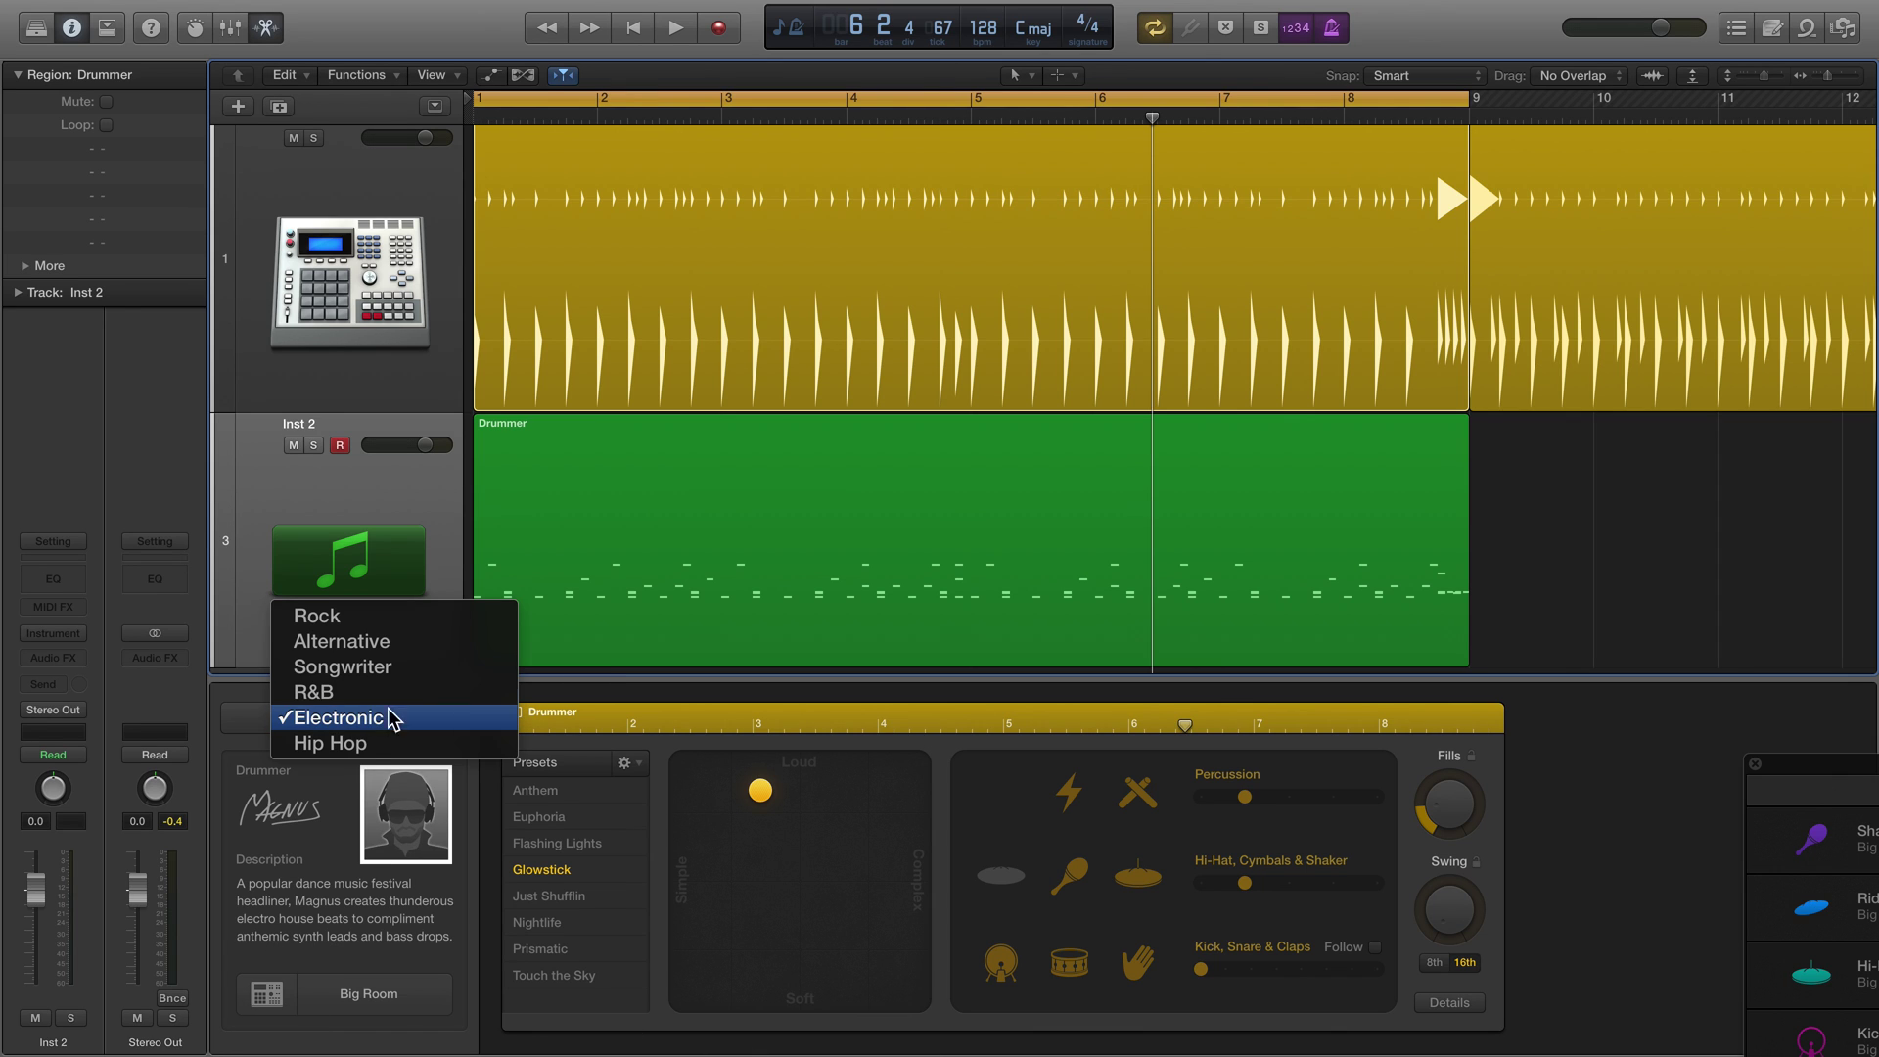
left_click(409, 646)
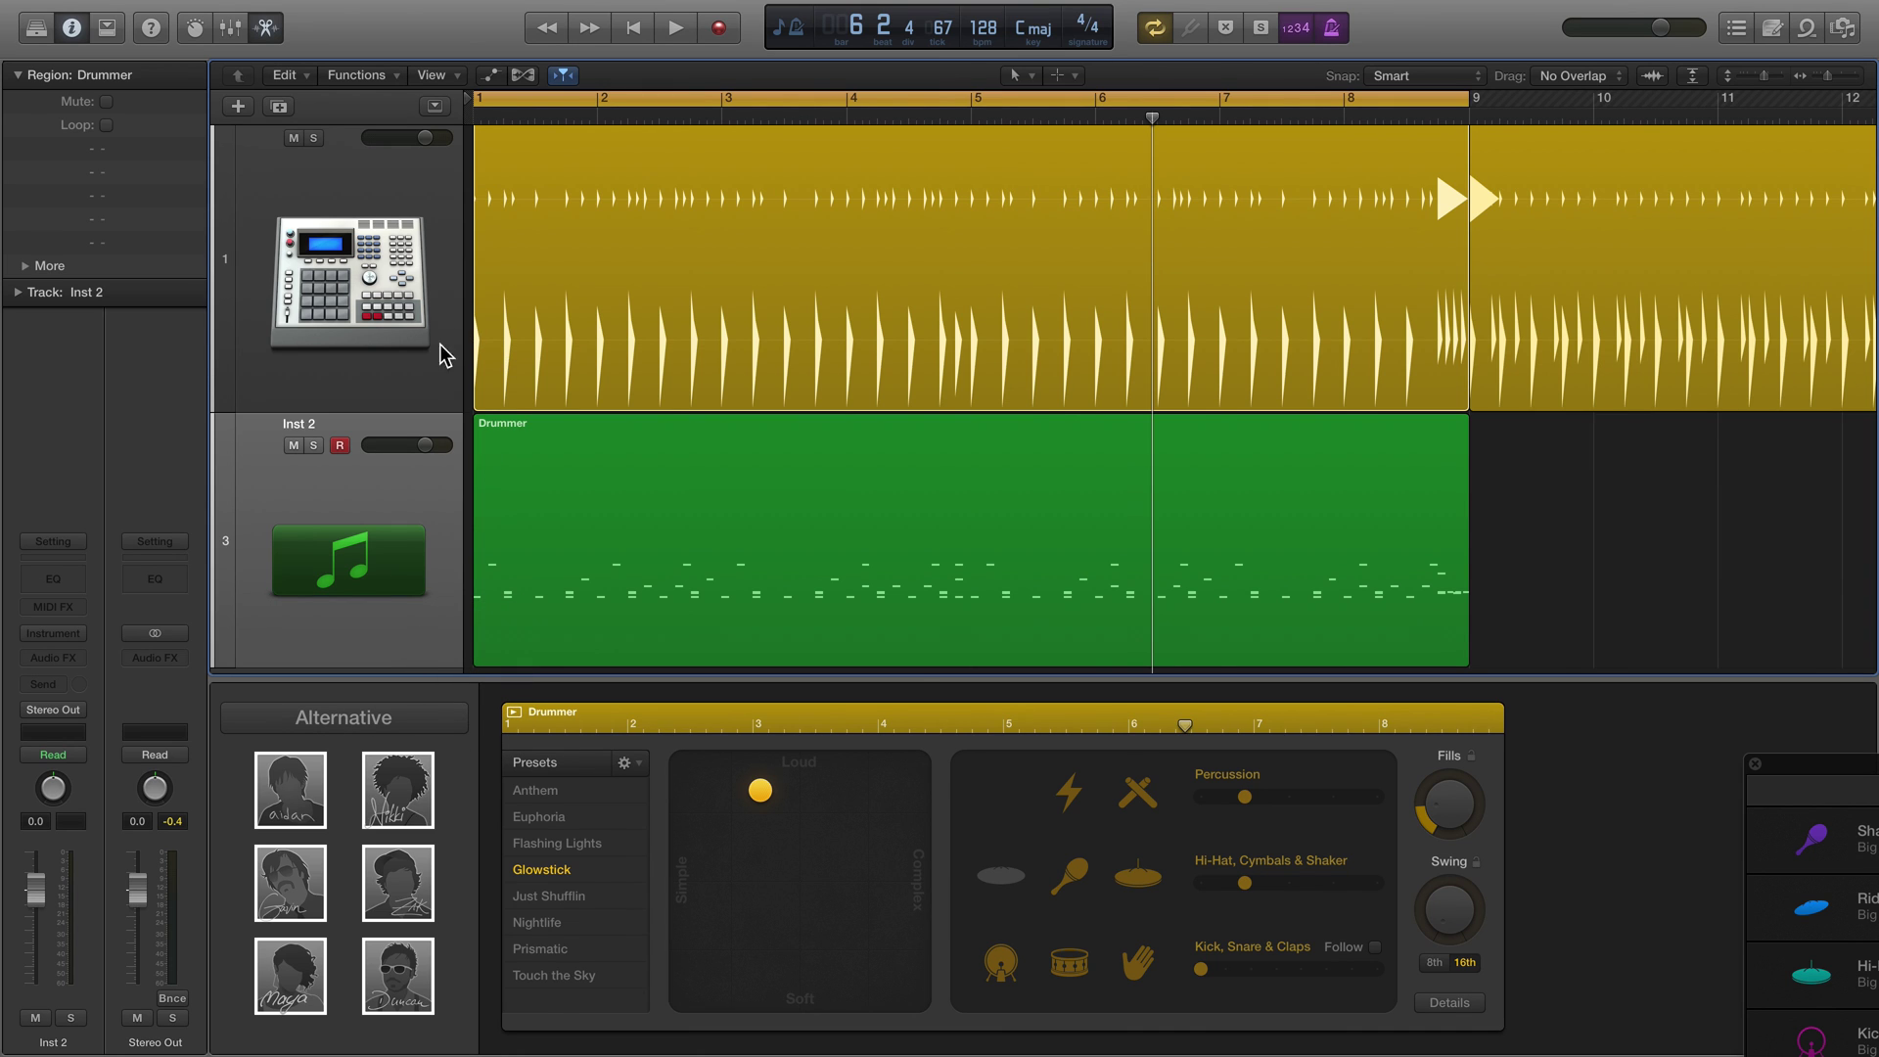
left_click(401, 382)
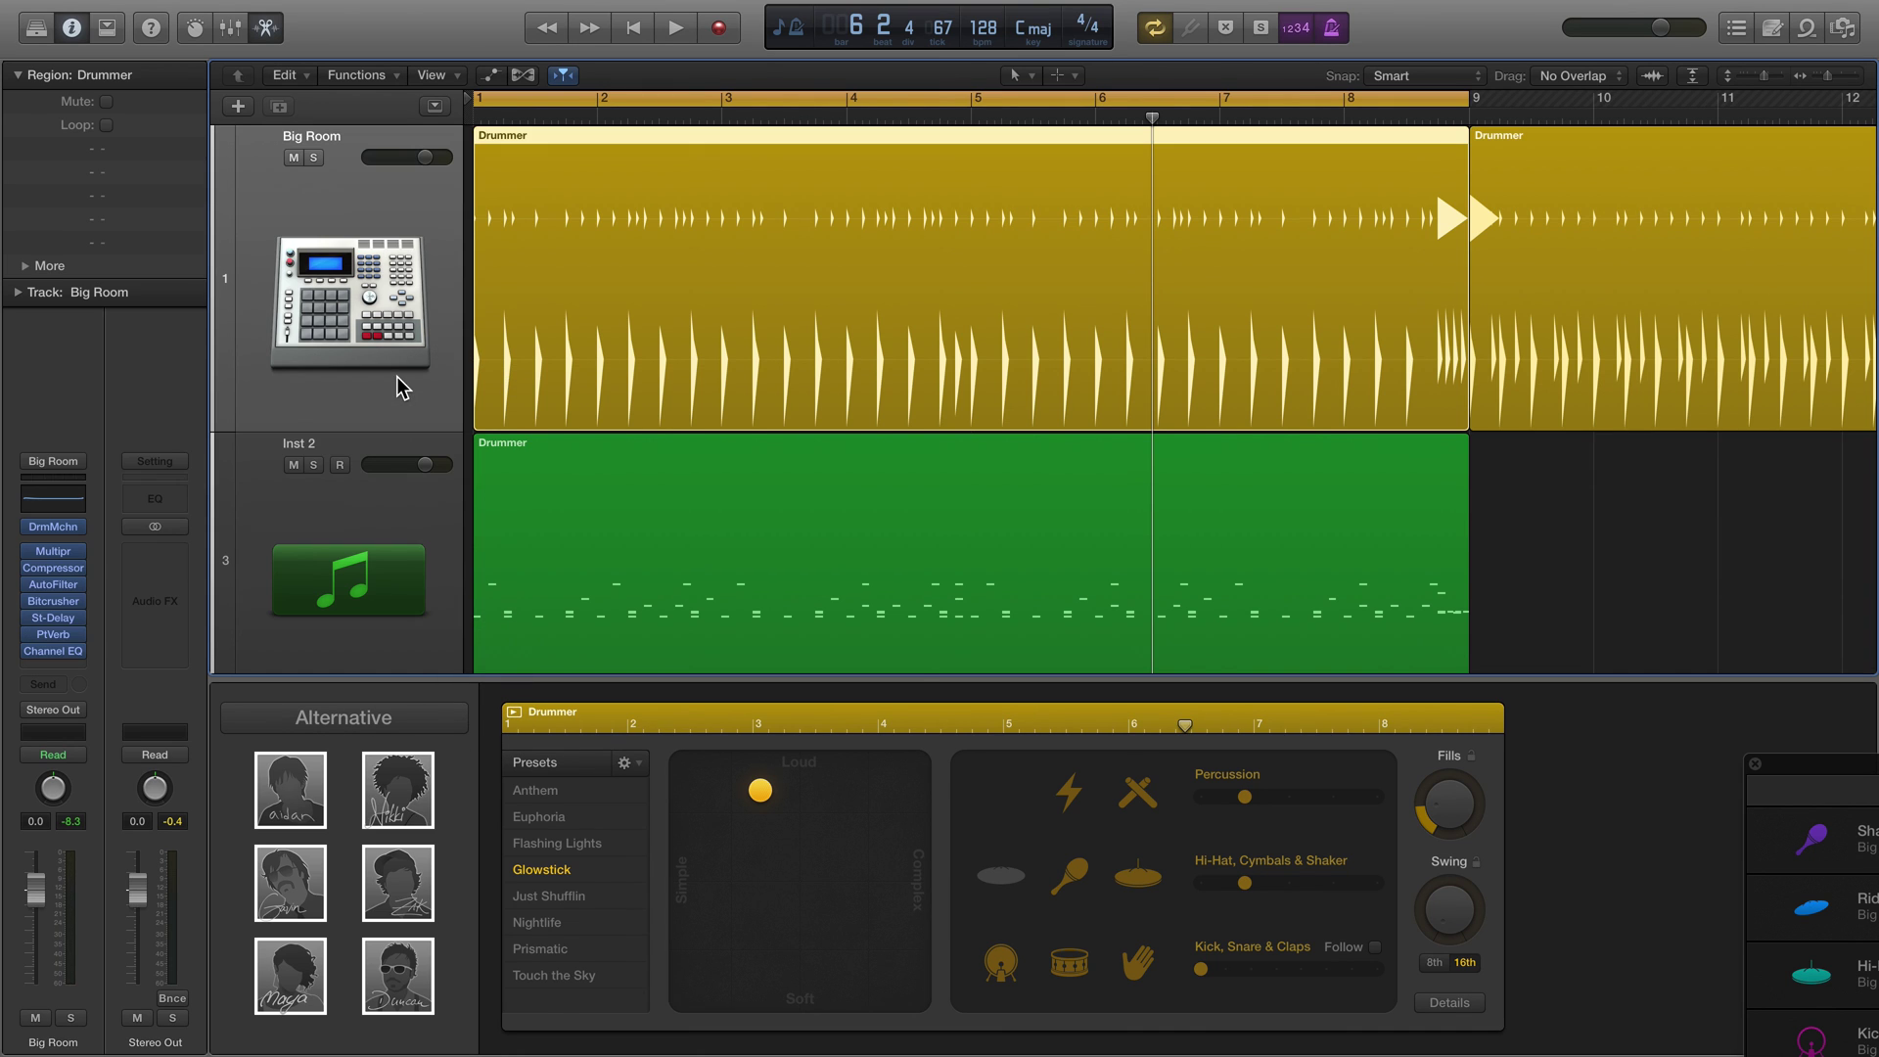
left_click(289, 816)
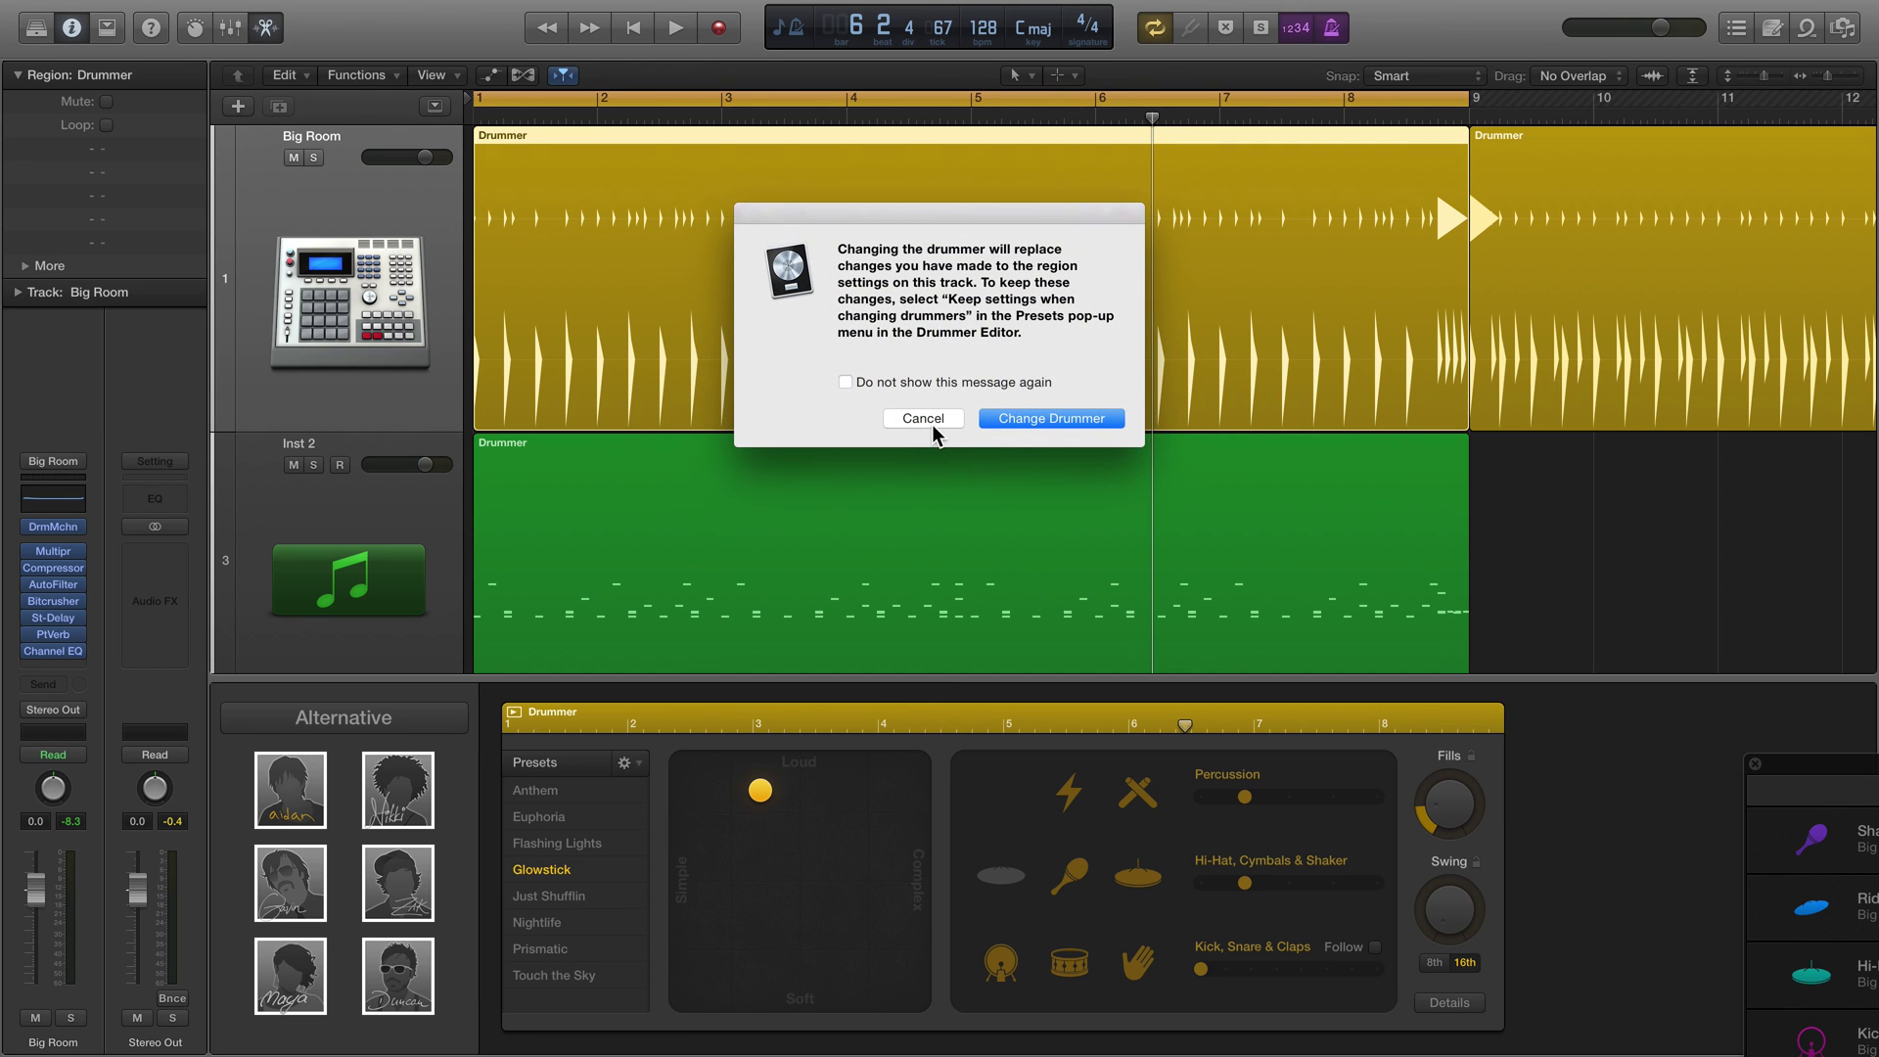
left_click(1011, 418)
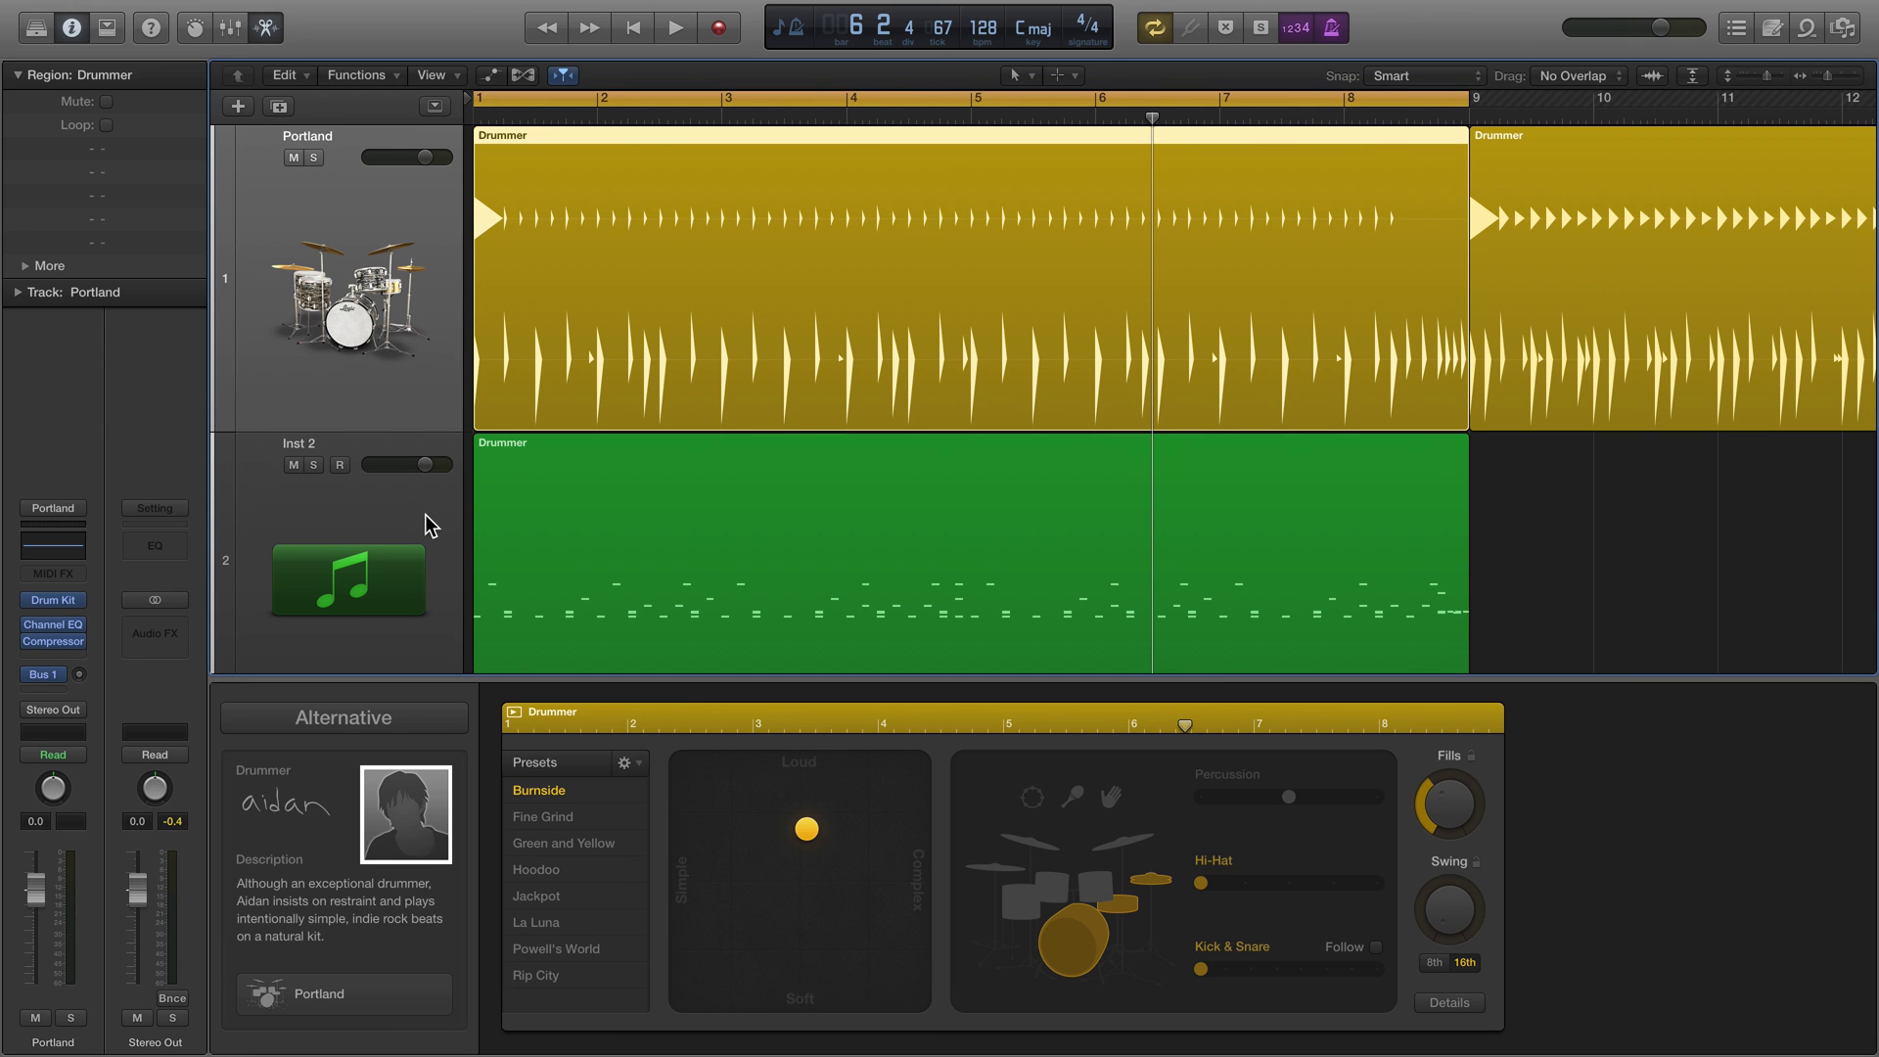
Step: Delete the Inst 2 Drummer region and the empty Inst 2 track
left_click(387, 501)
key("BackSpace")
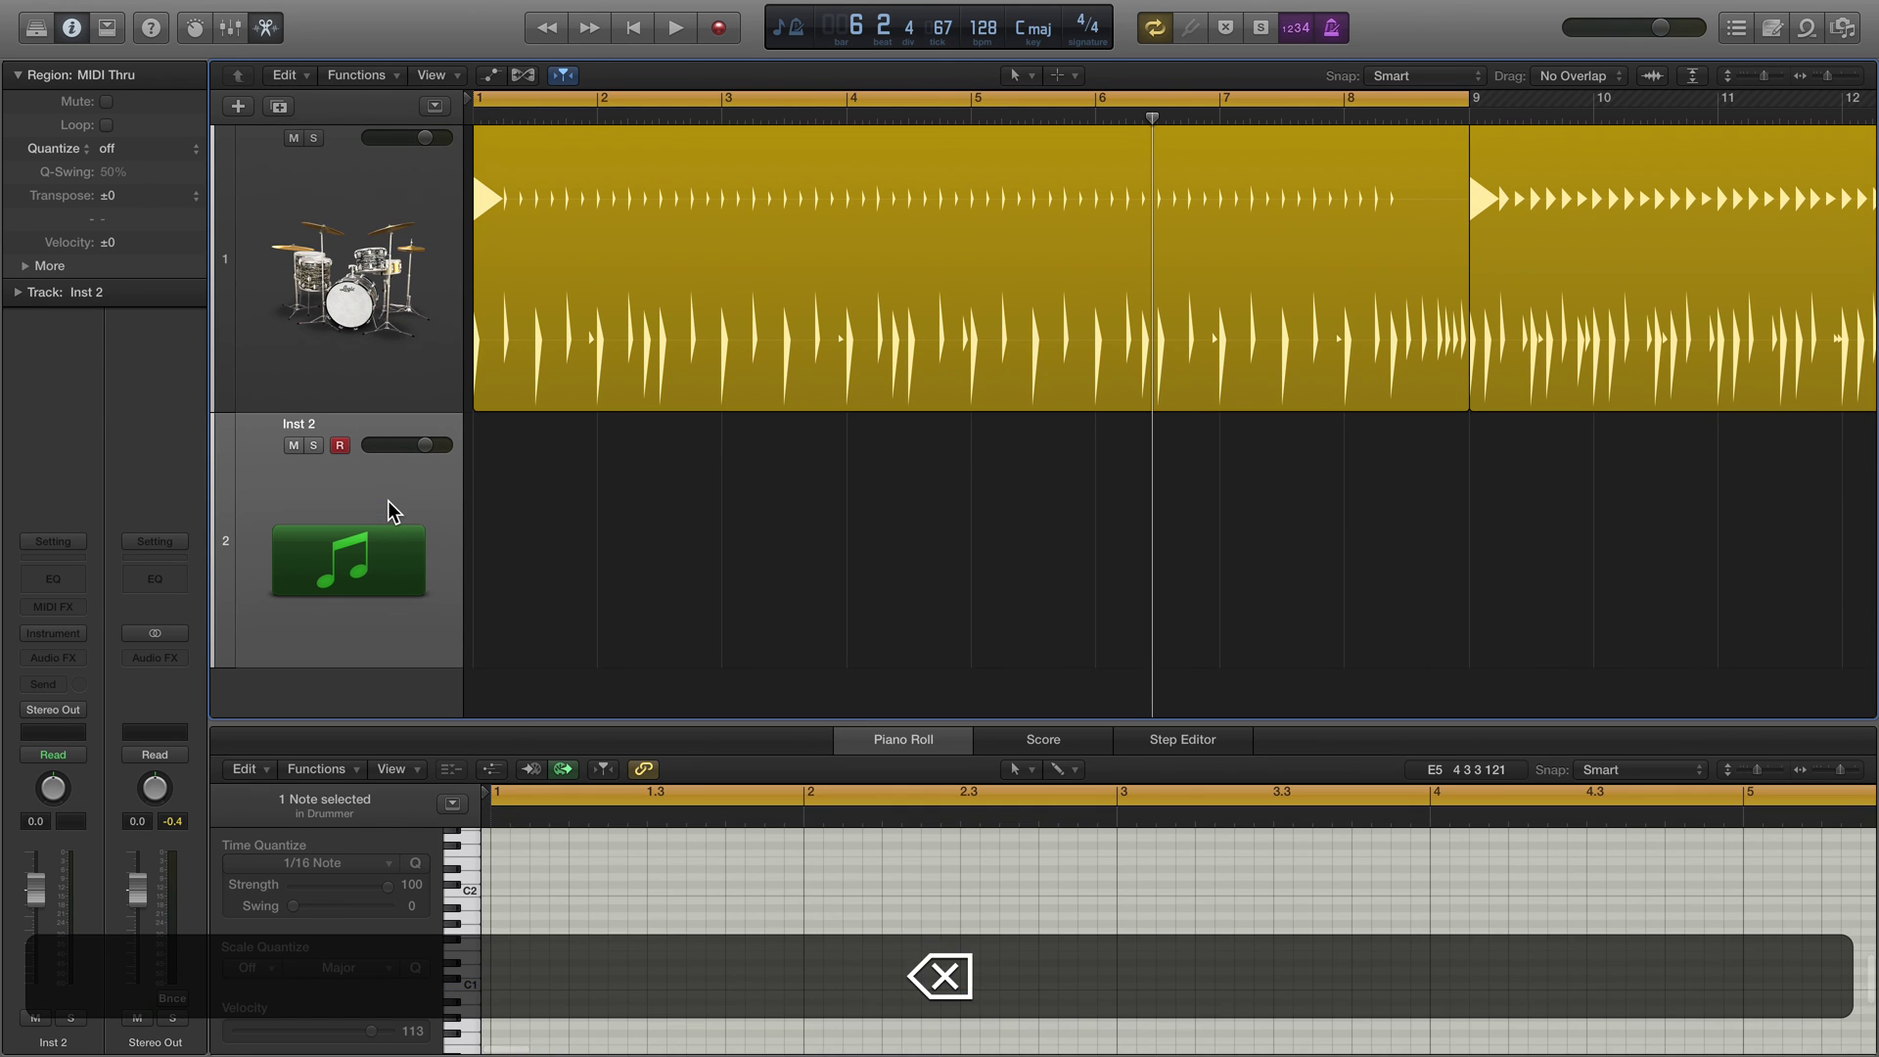
key("BackSpace")
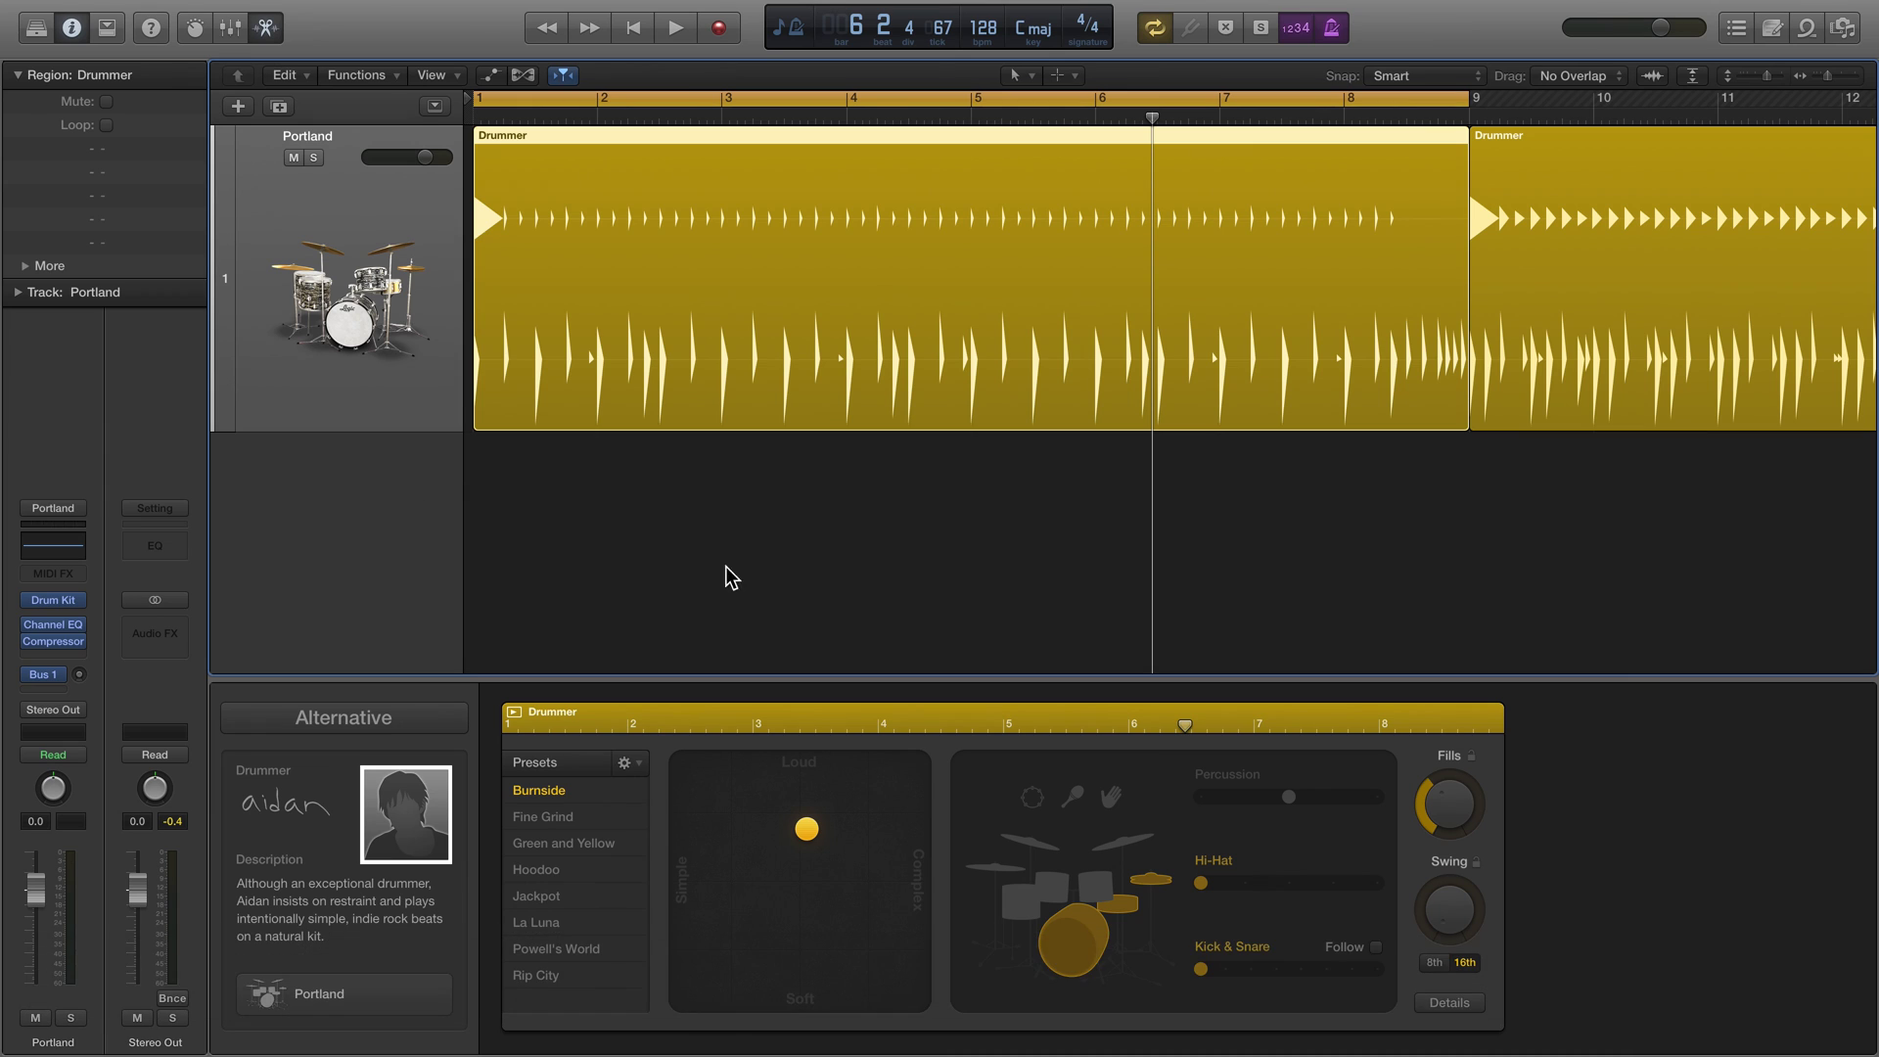
Step: Play Aidan's beat, toggling the toms on then off and bringing in the hi-hat
key("space")
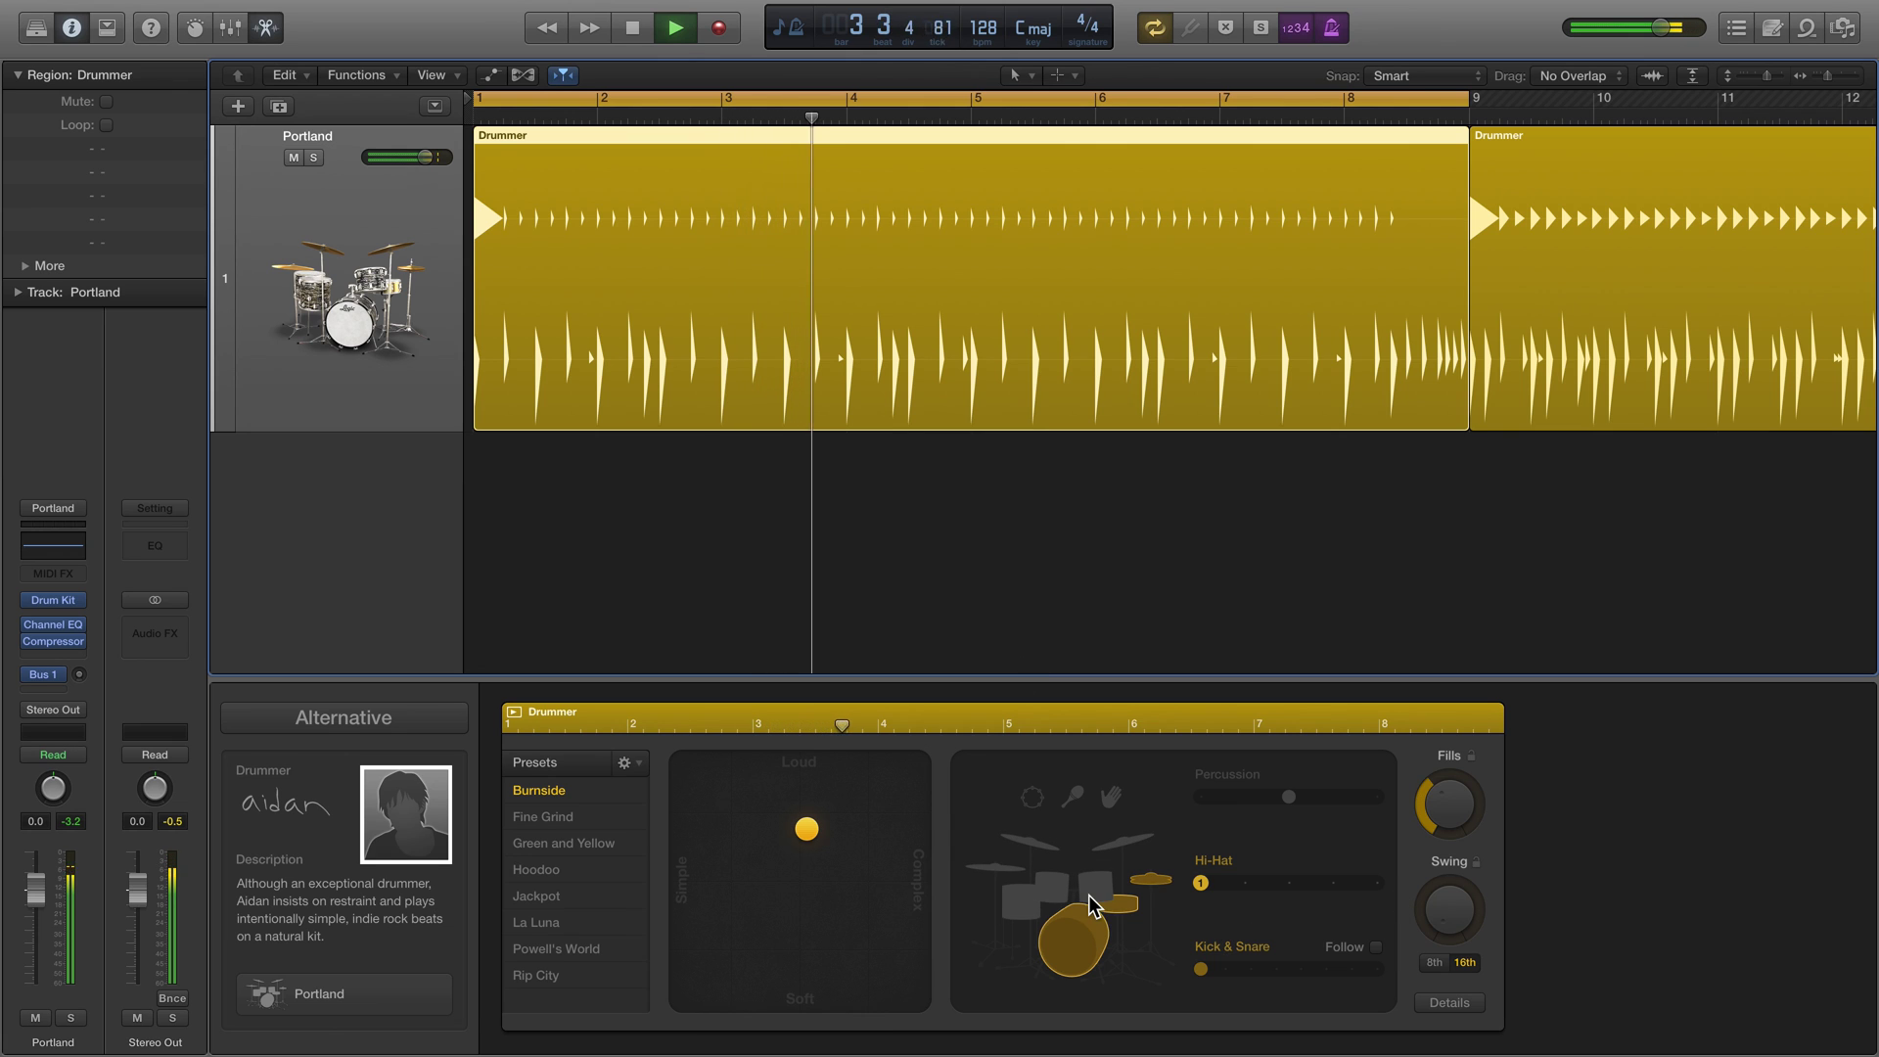
key("space")
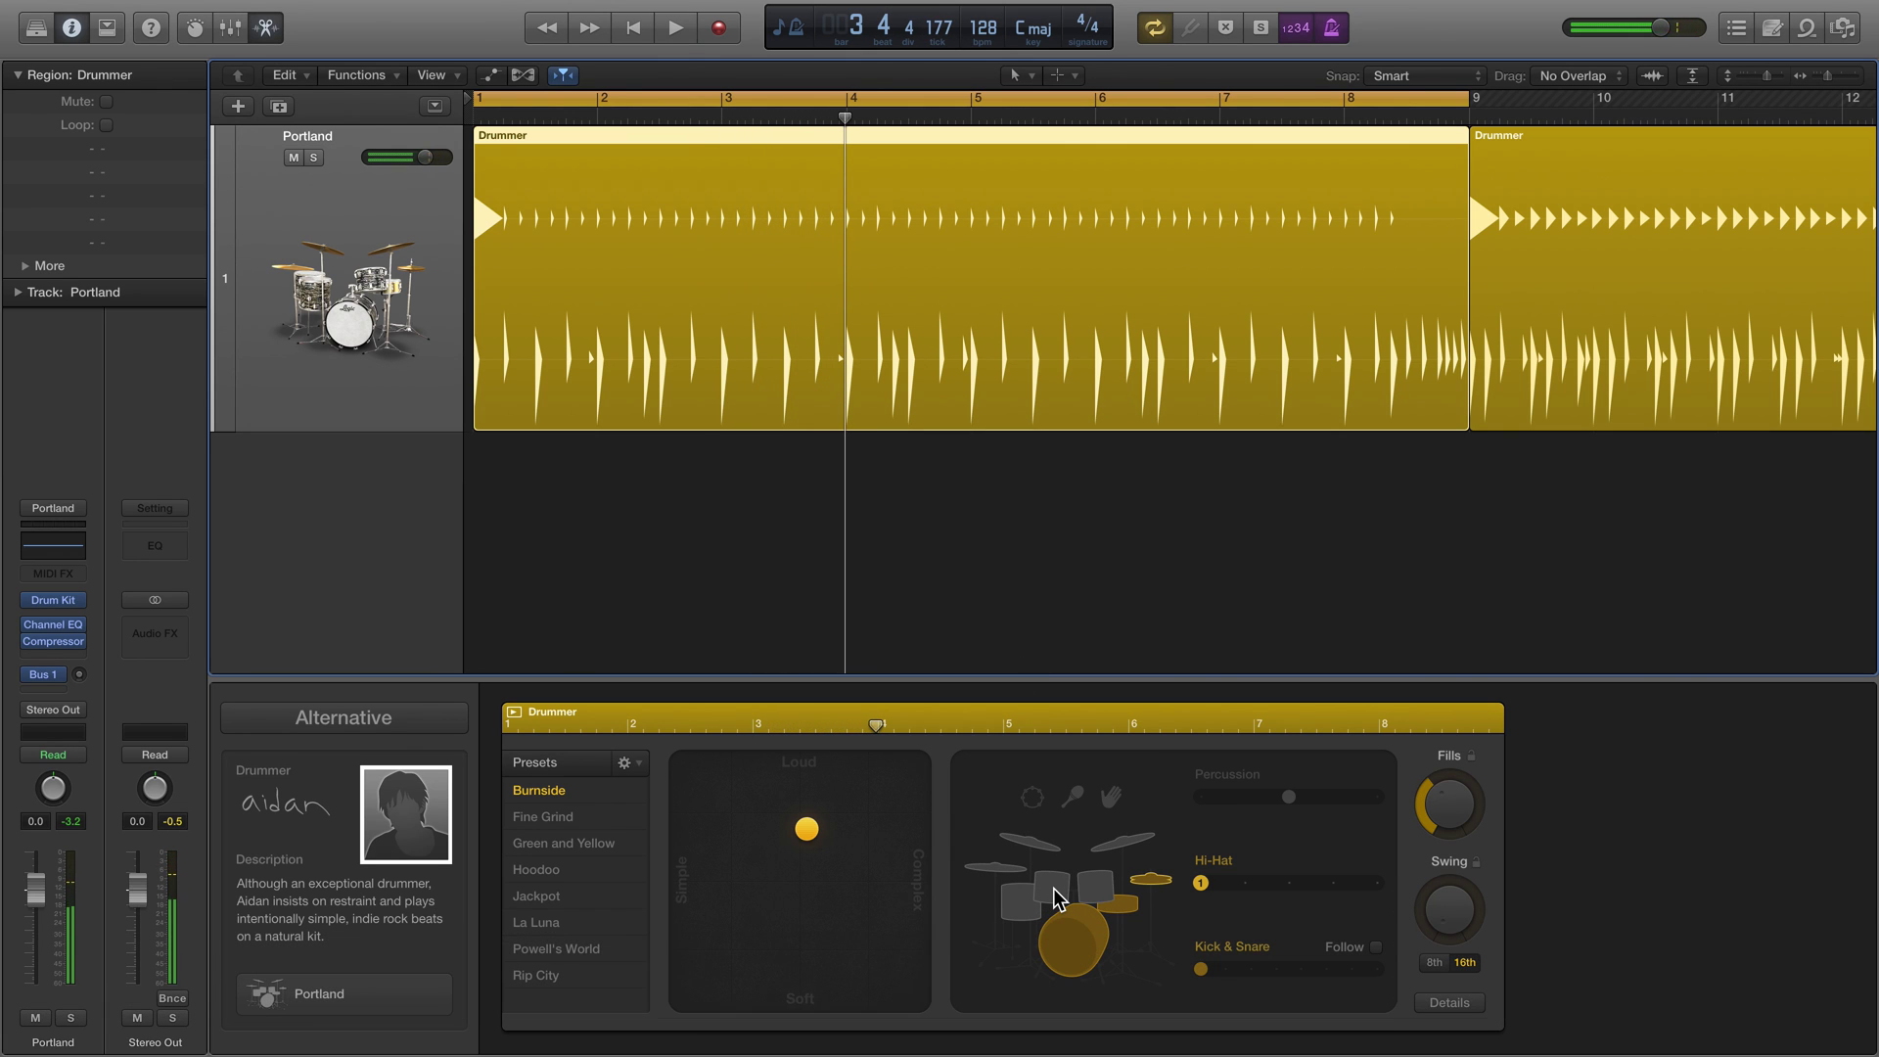
left_click(1053, 888)
key("space")
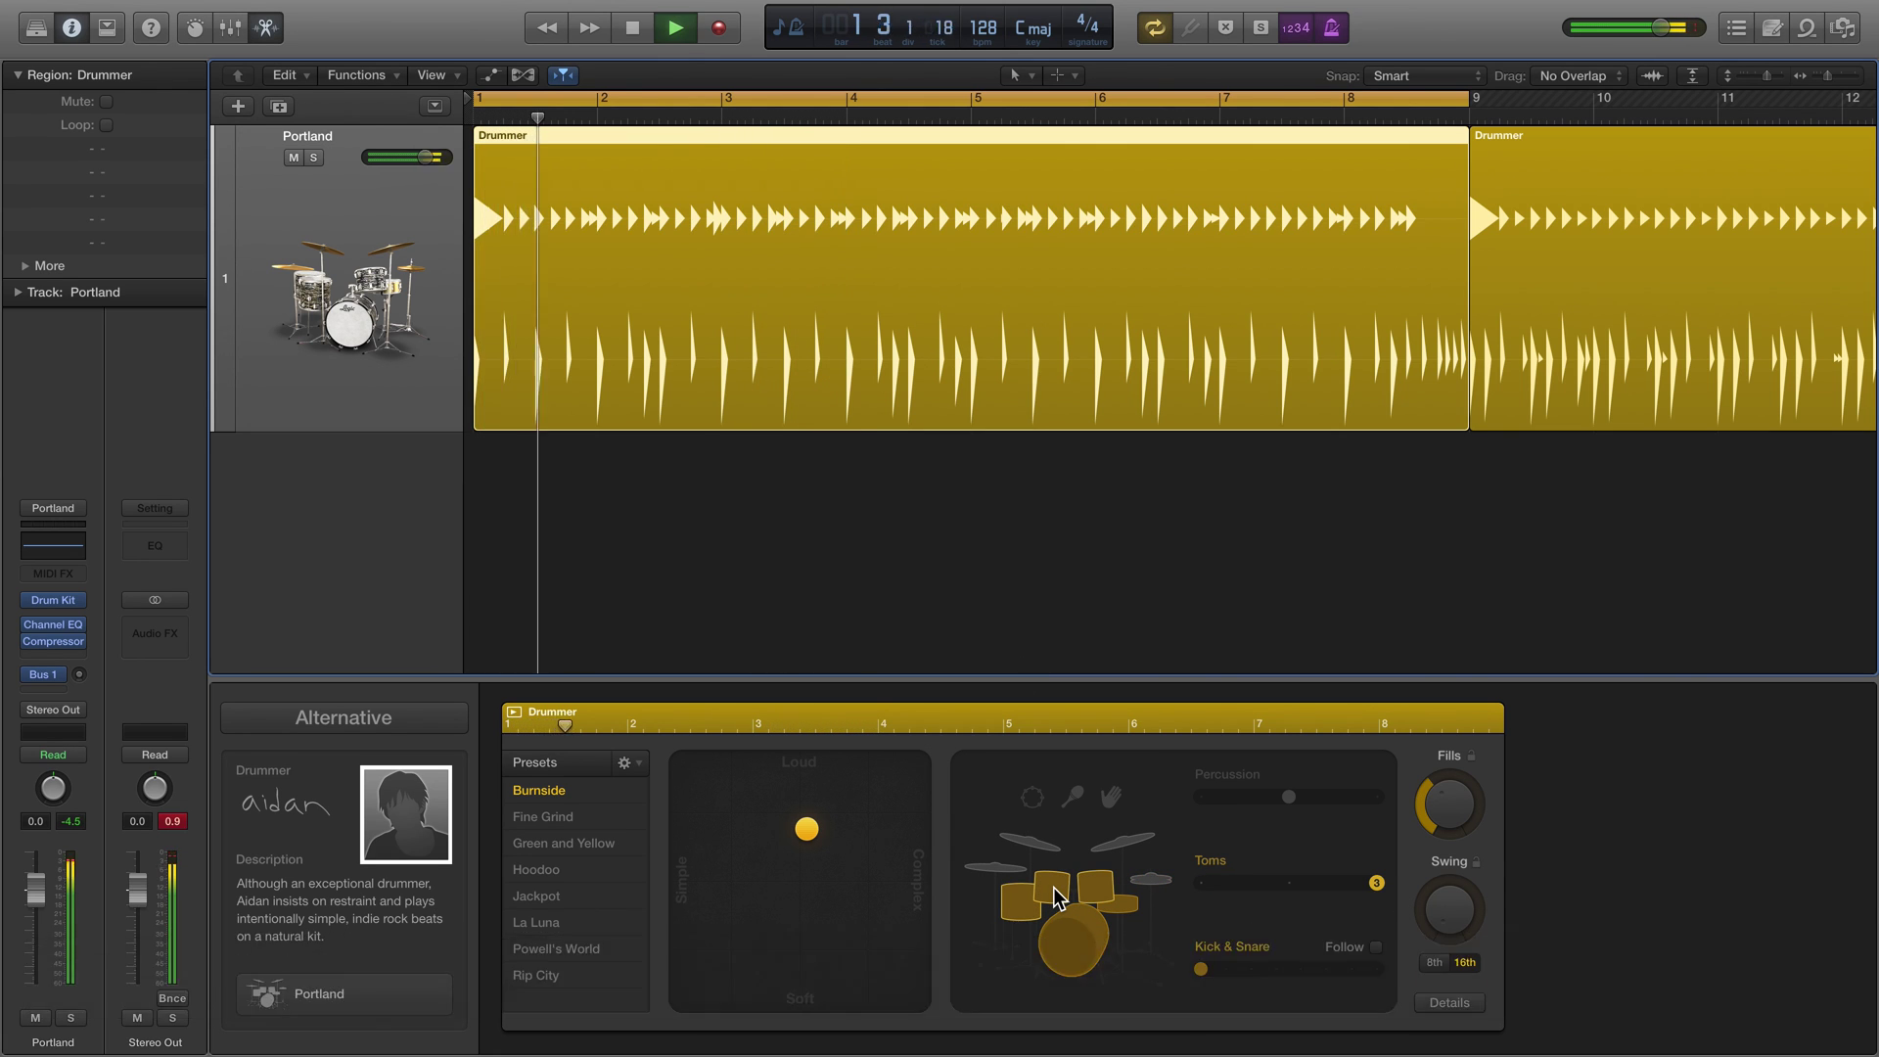
key("space")
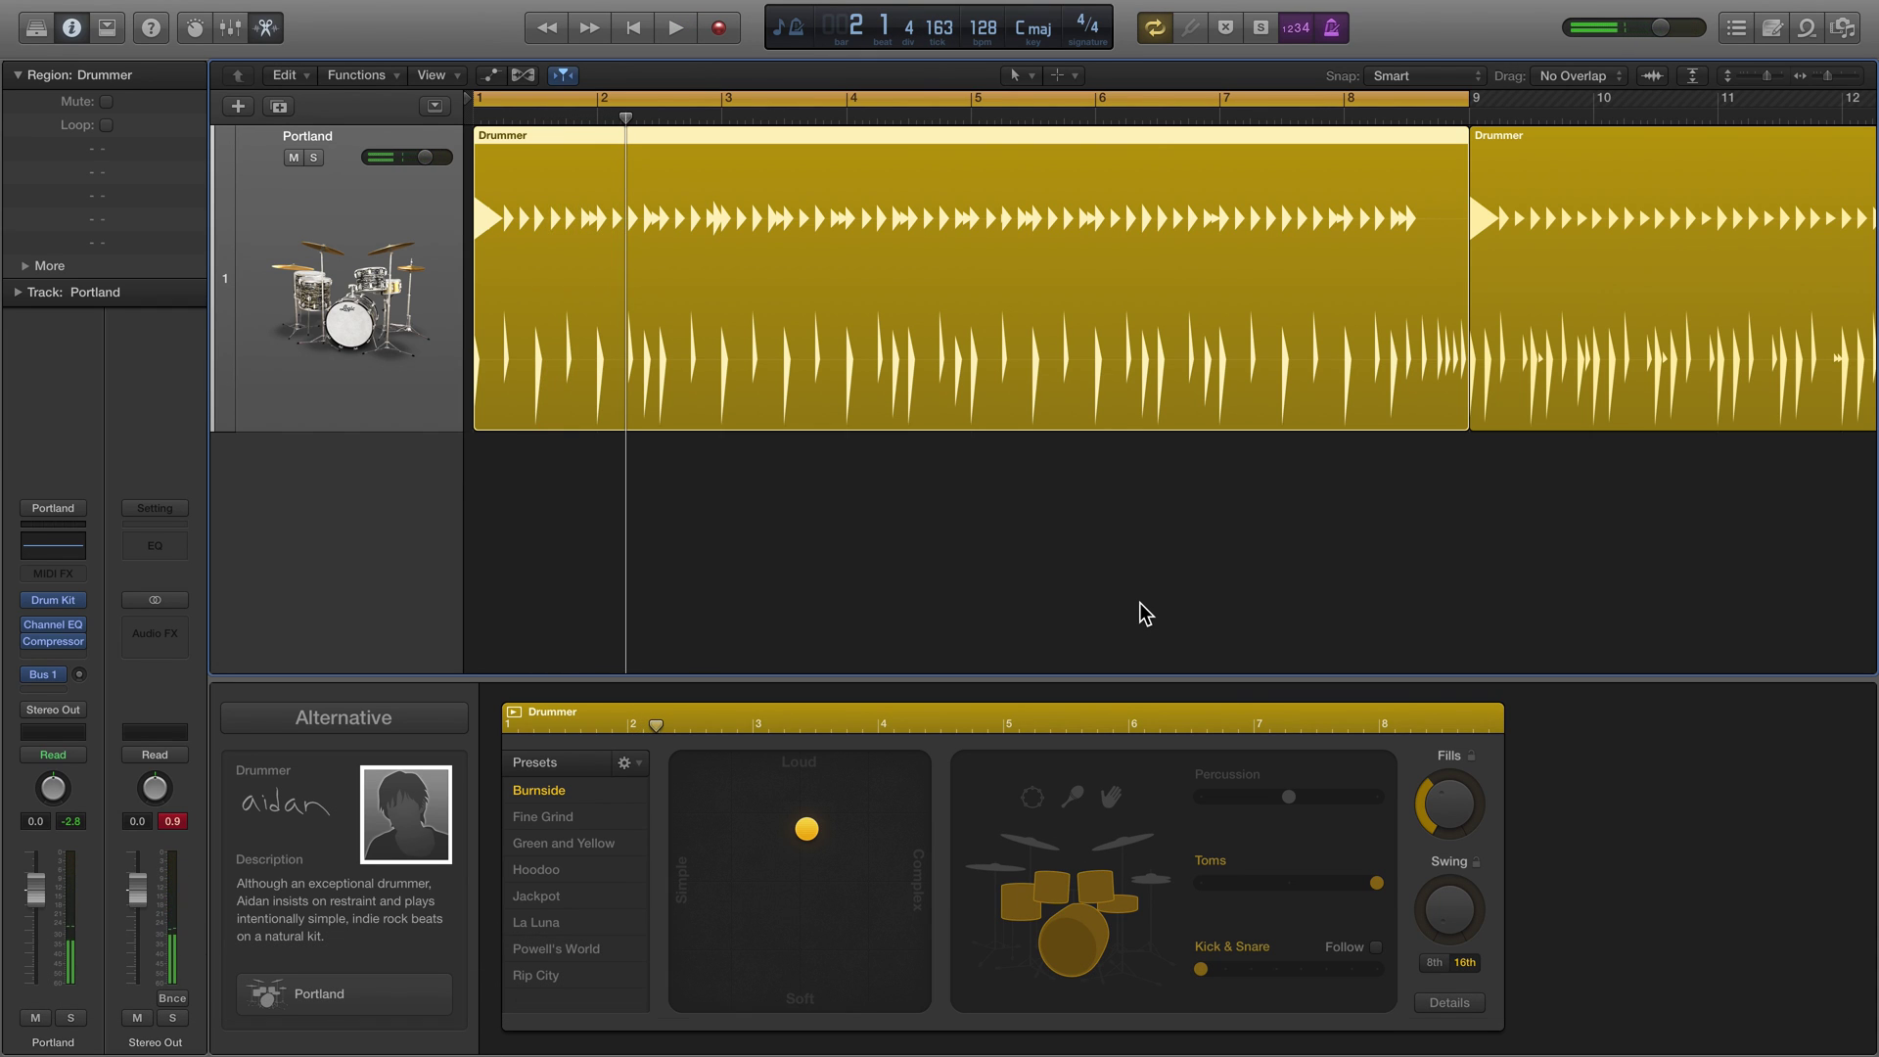
key("space")
key("space")
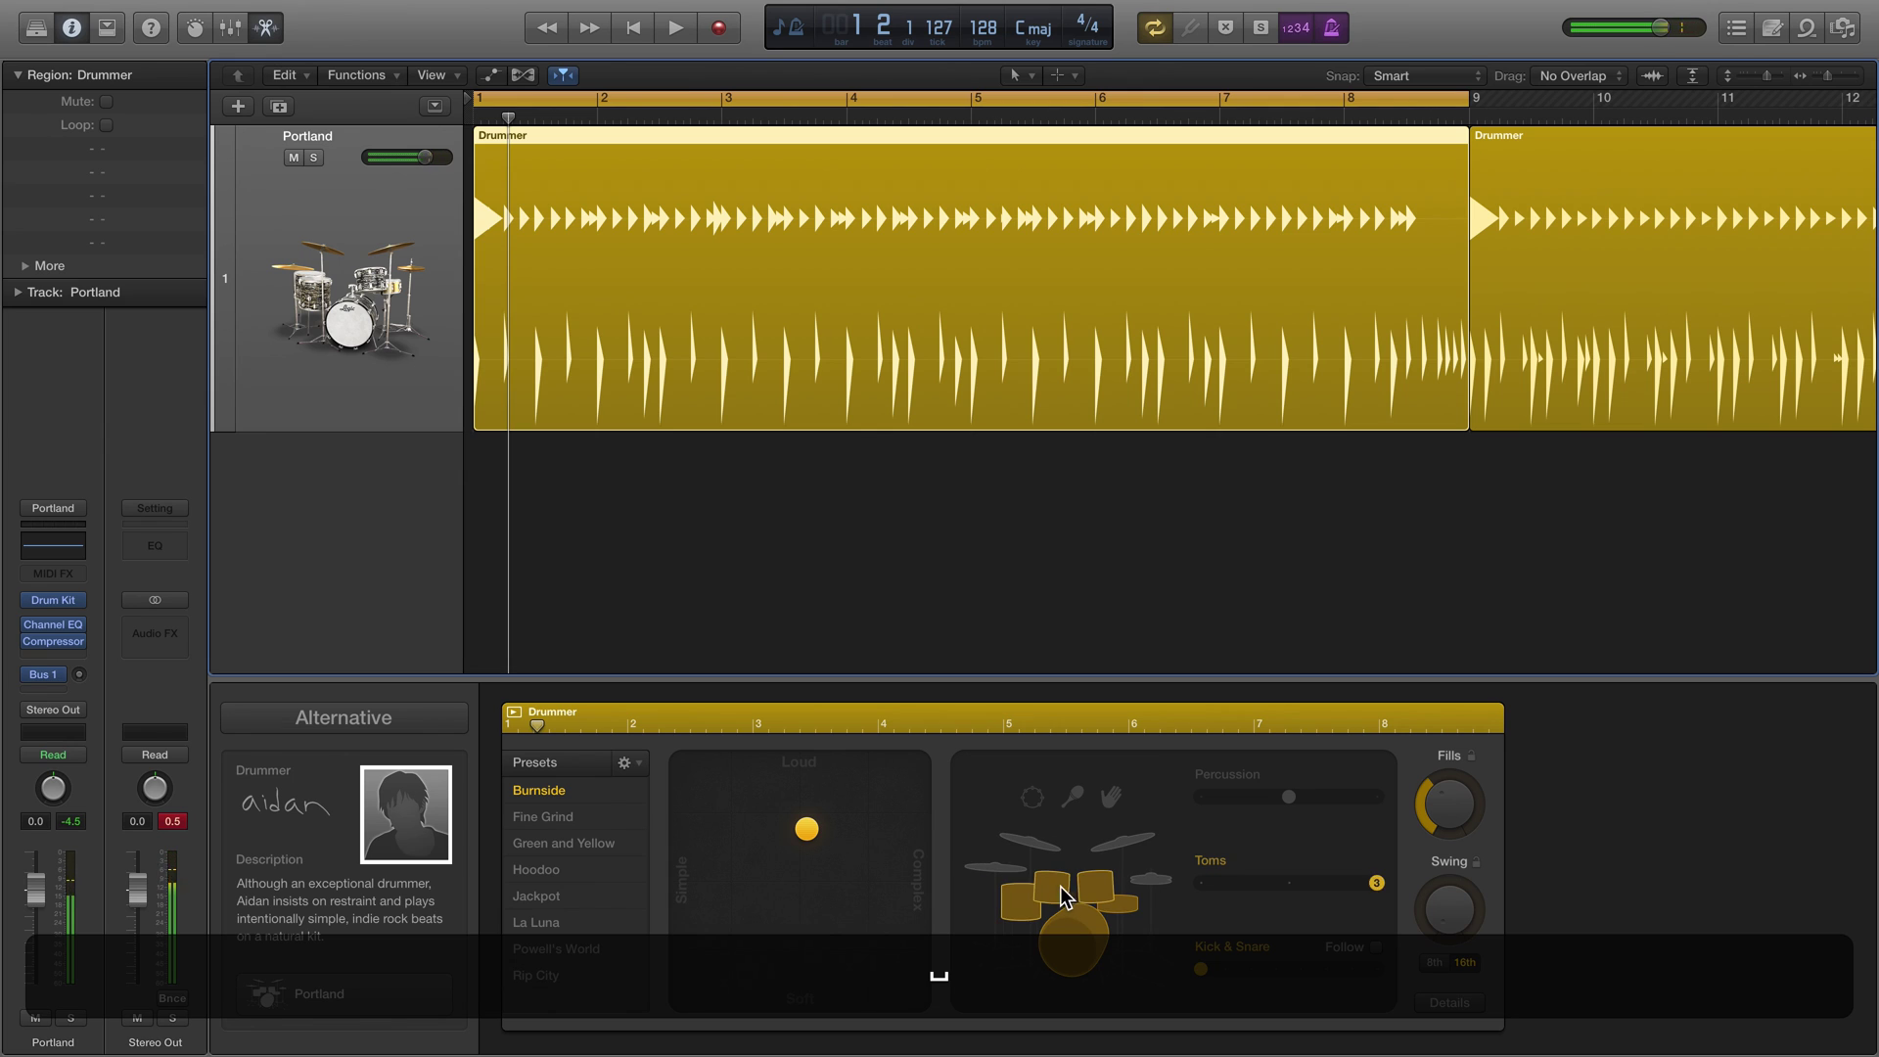
left_click(1057, 885)
key("space")
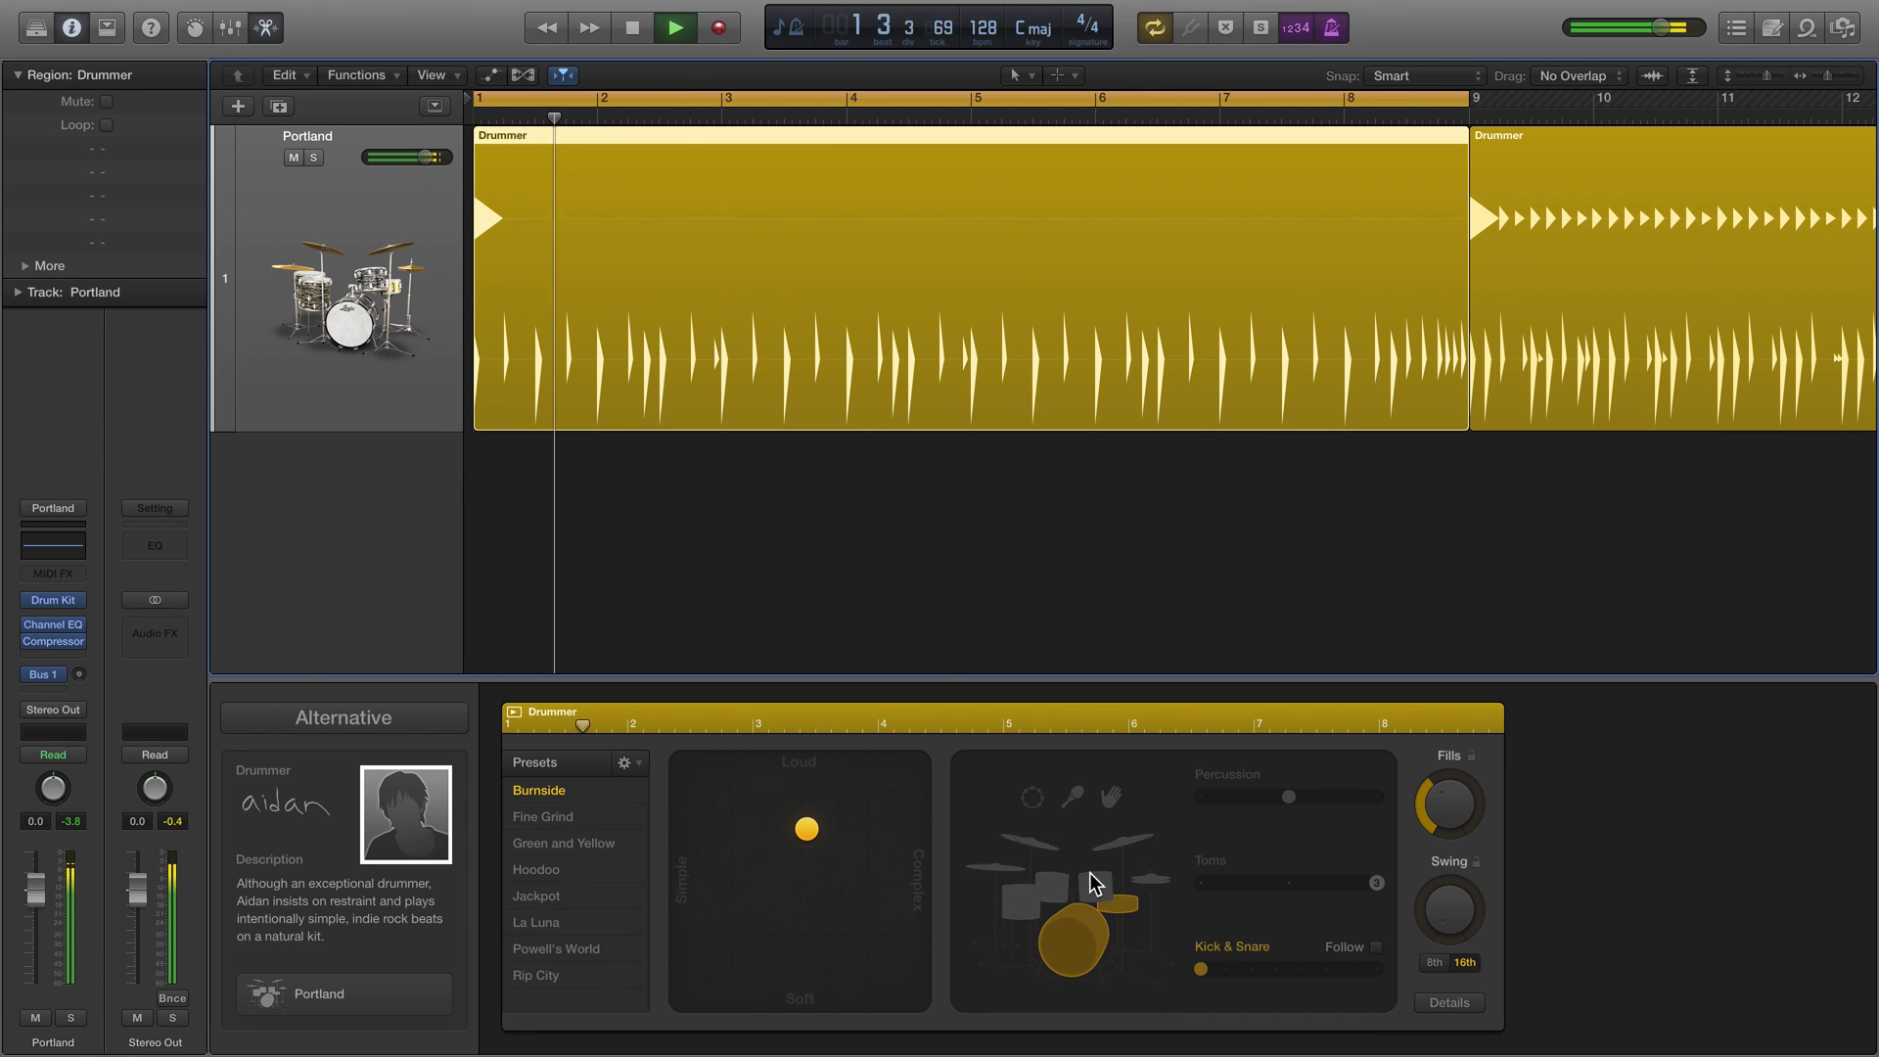
left_click(1149, 887)
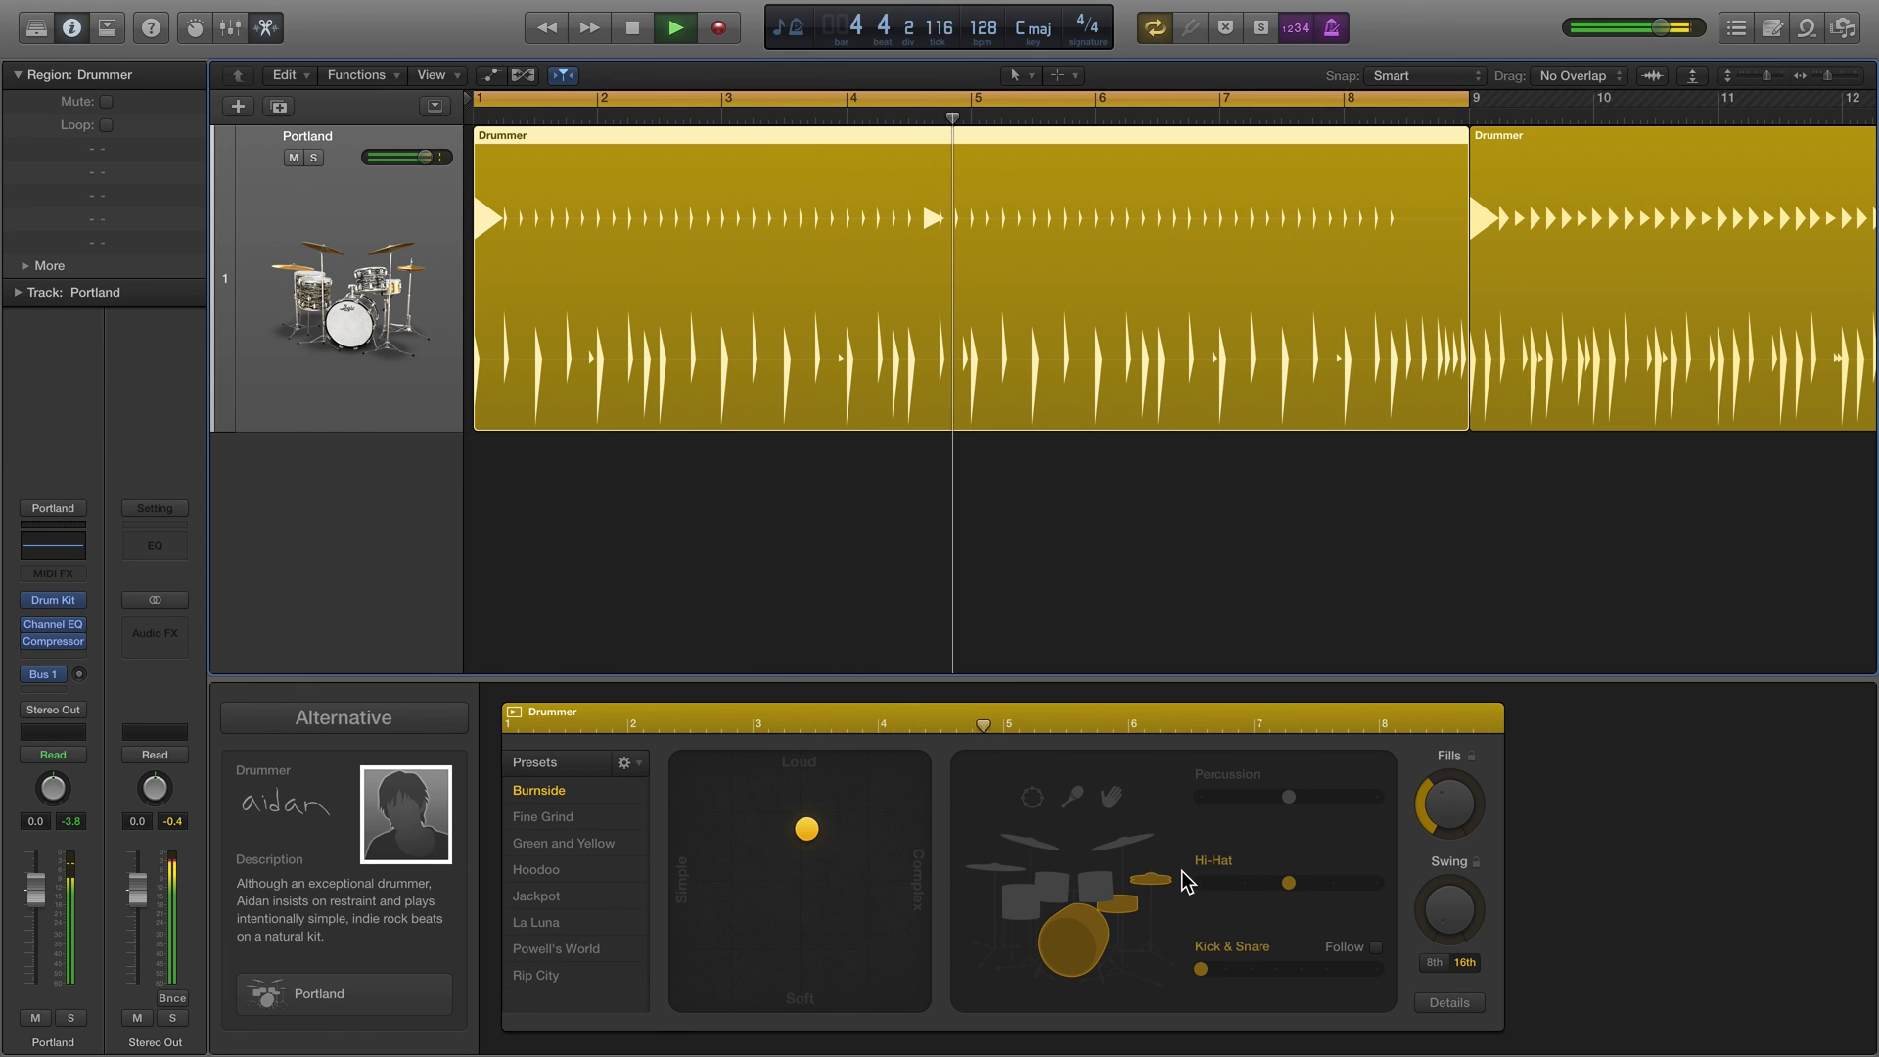
Step: Open the Portland Kit in Drum Kit Designer, stop playback, and move its window to the lower right
left_click(272, 988)
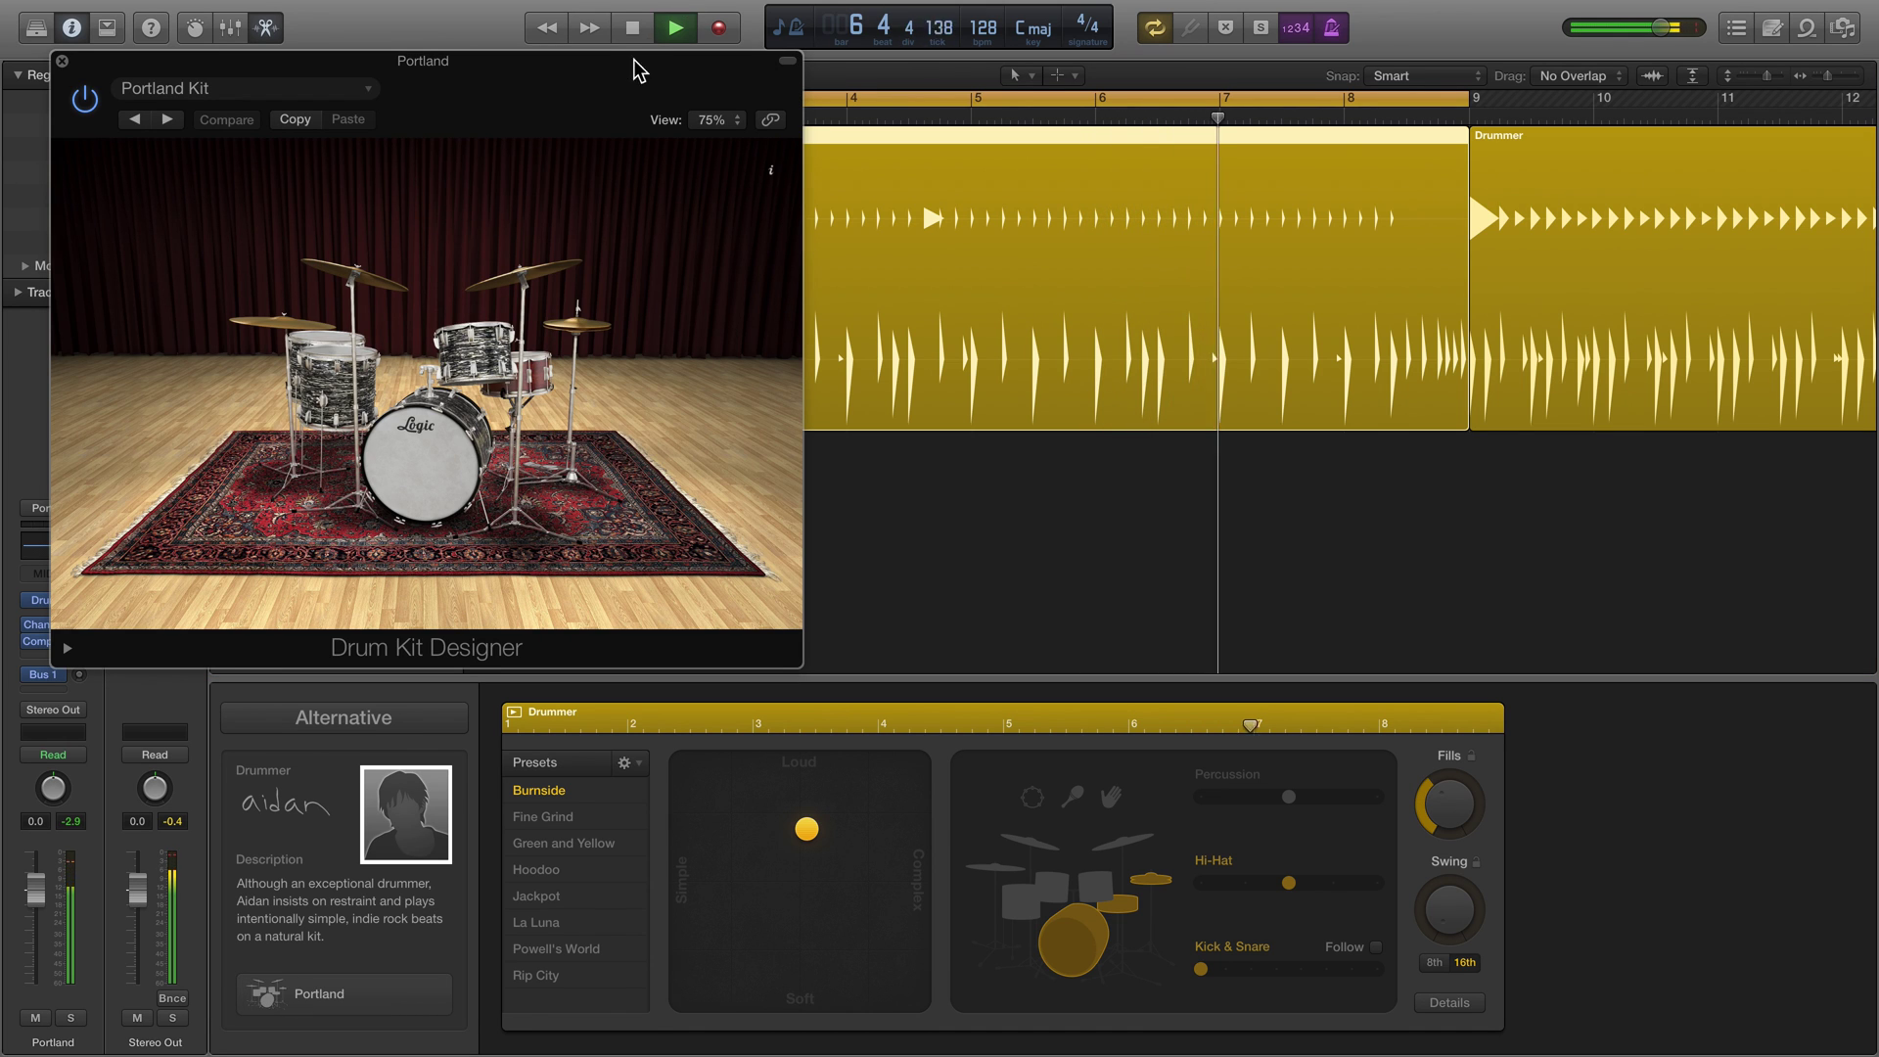
key("space")
left_click_drag(626, 73, 1472, 538)
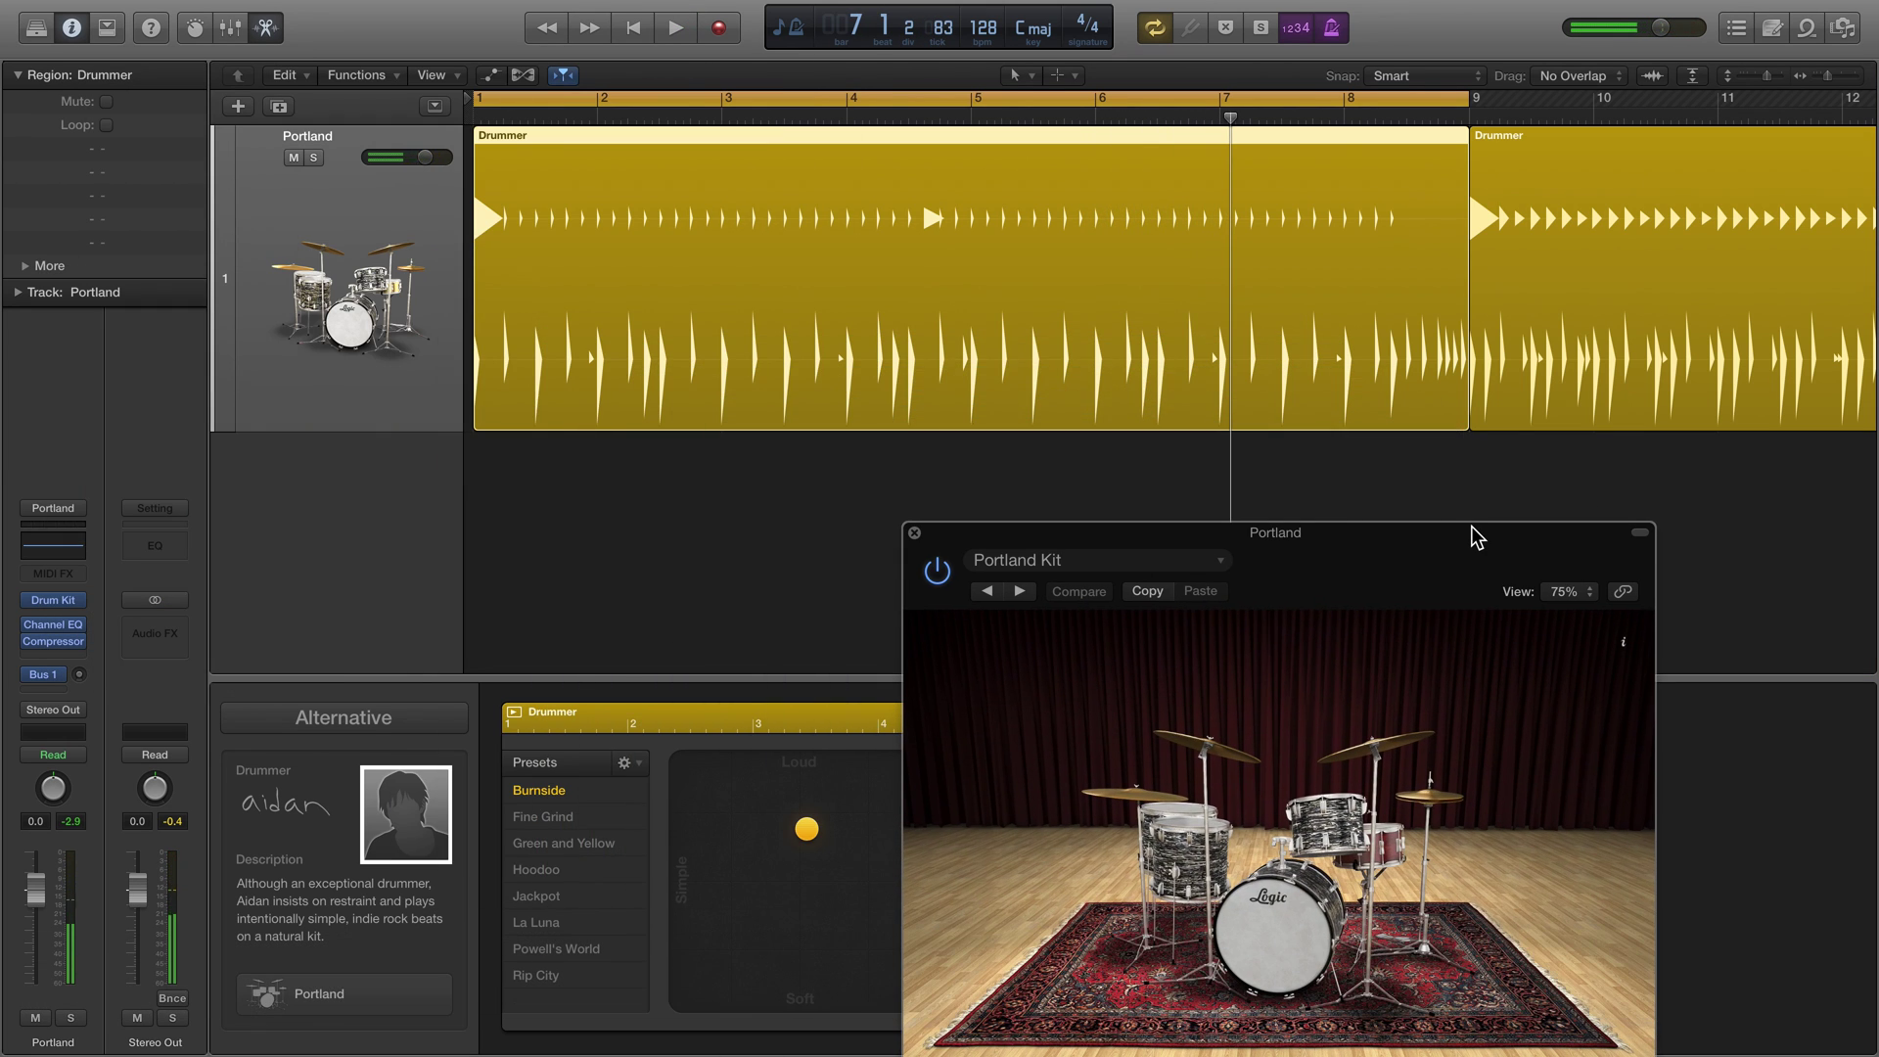
left_click(391, 683)
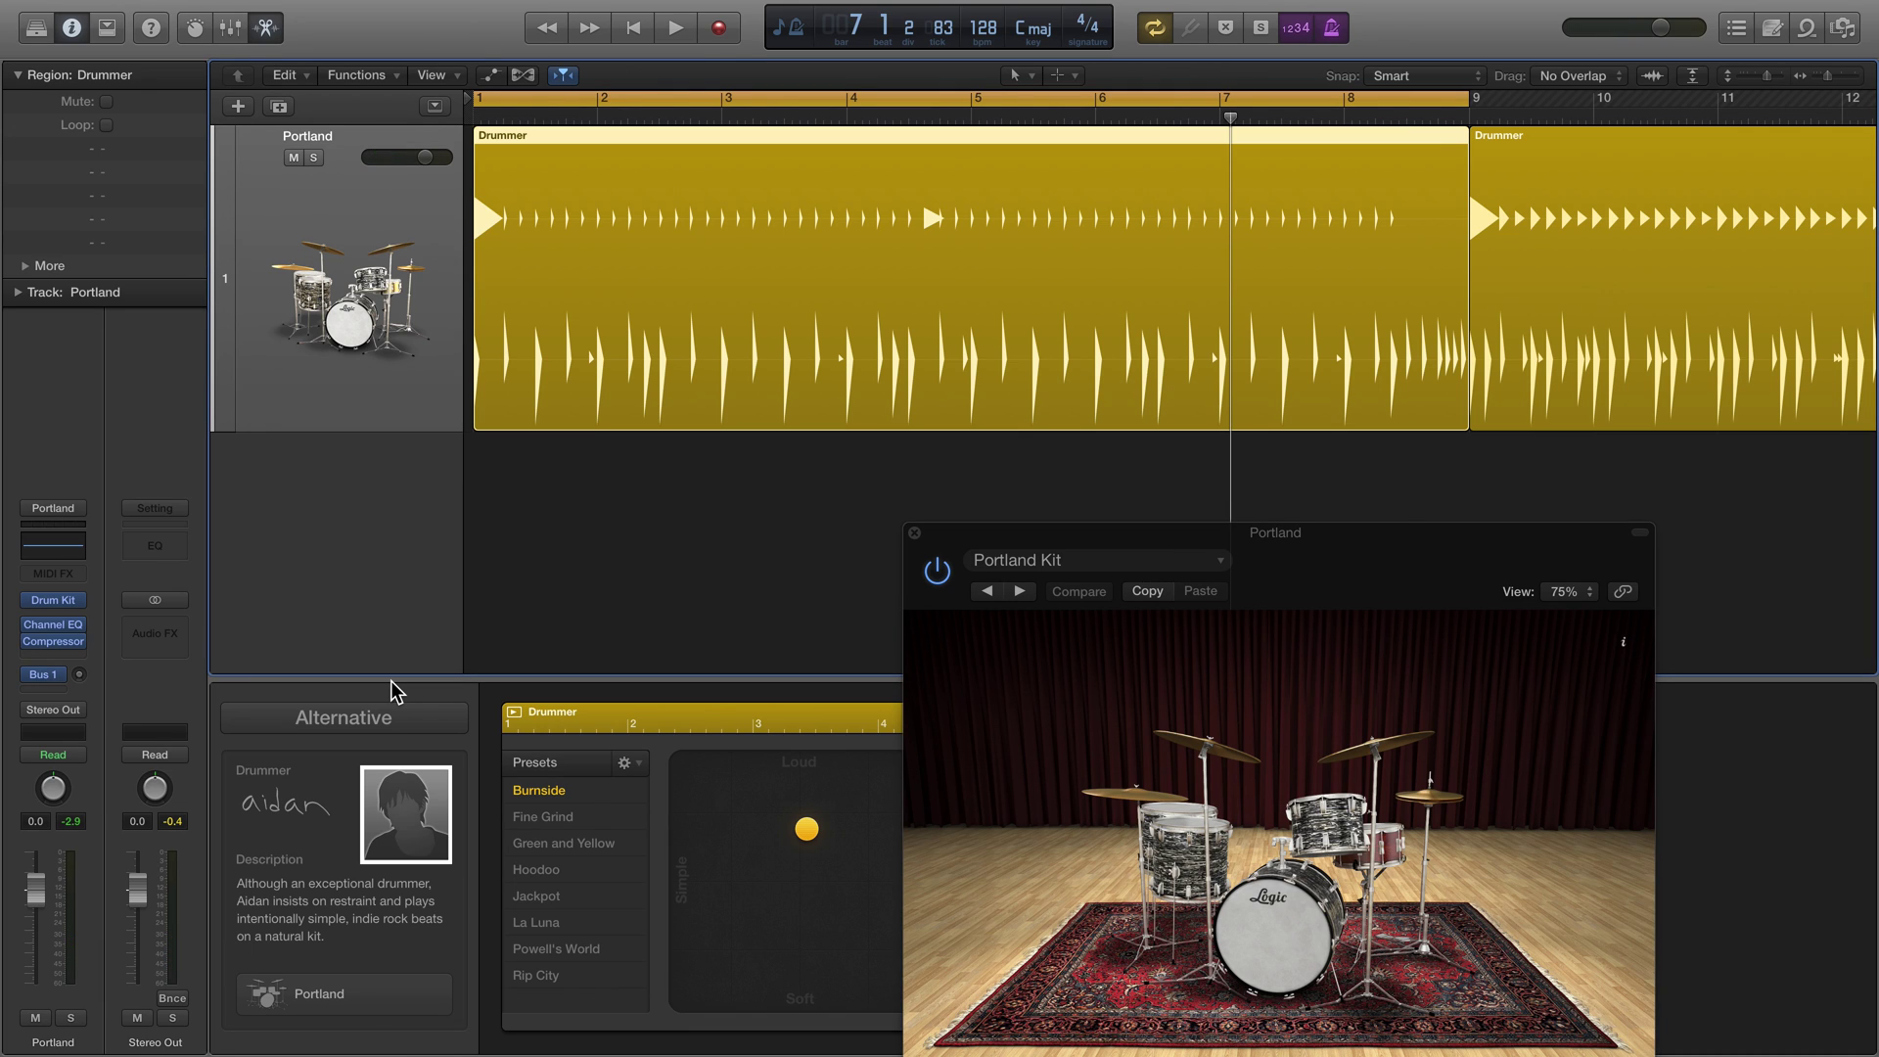